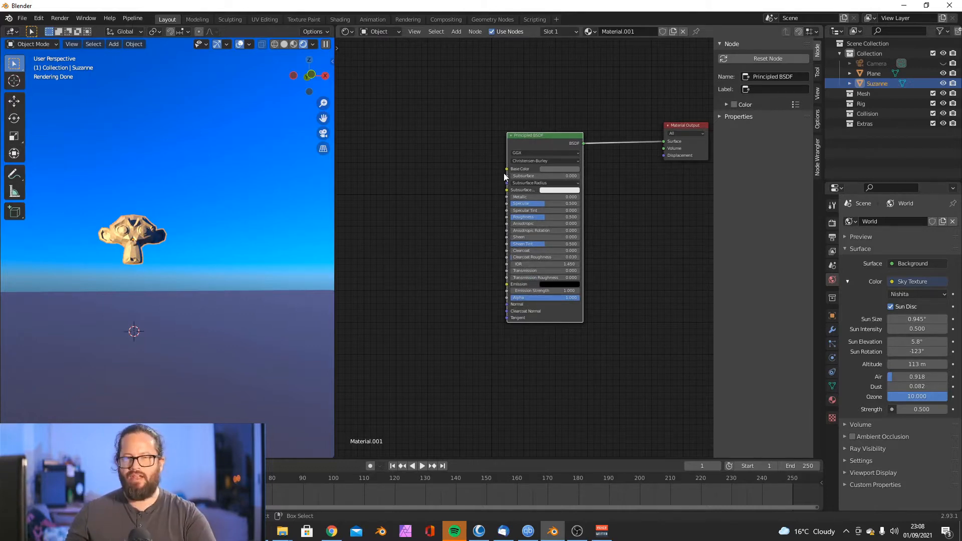
# Step: Switch to Chrome and view the Parametrizado YouTube channel page
pyautogui.moveTo(550, 137); pyautogui.dragTo(606, 134)
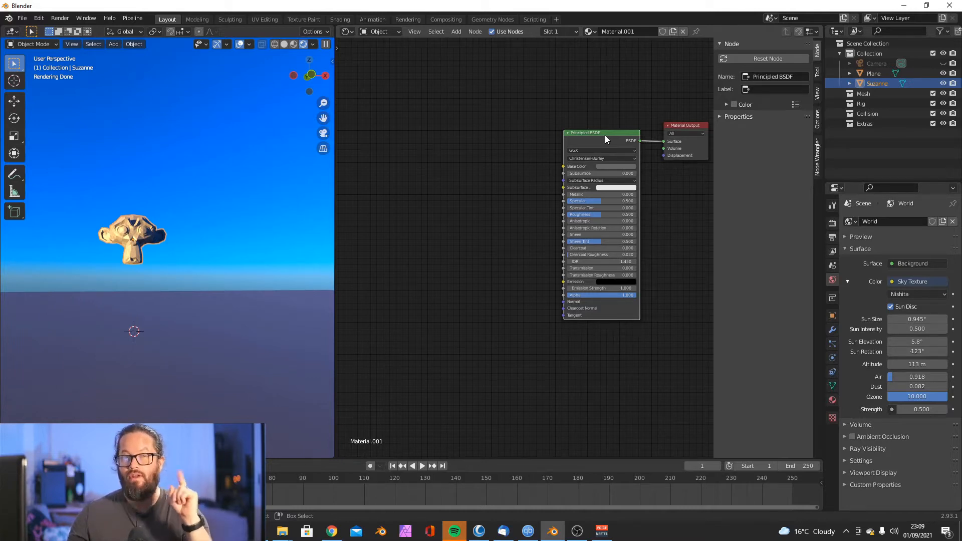
pyautogui.moveTo(334, 531)
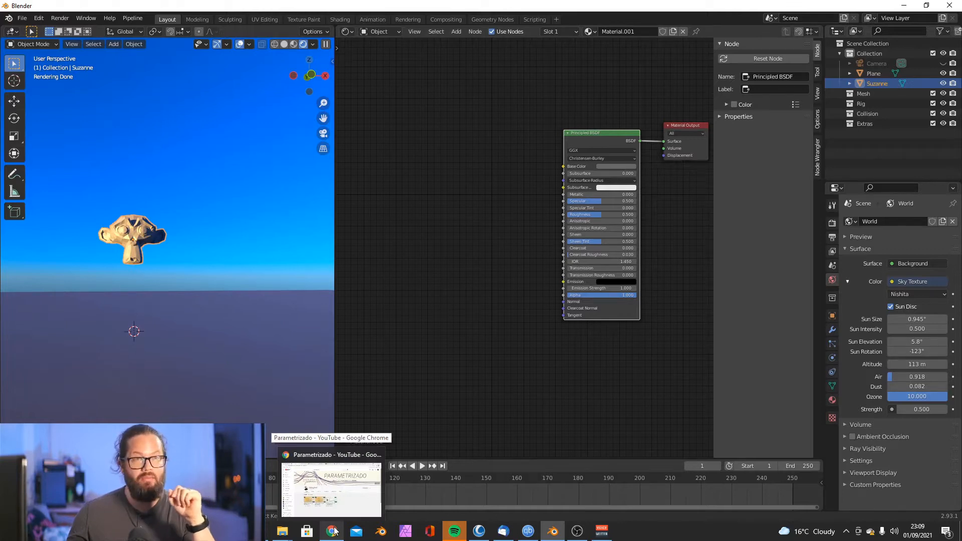
pyautogui.click(334, 532)
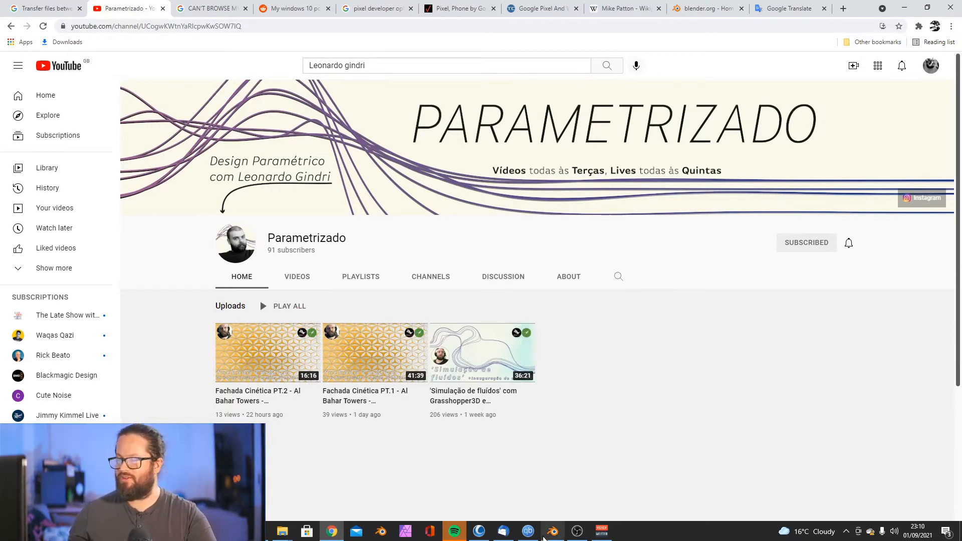
# Step: Switch back to Blender and start a new General file without saving the current scene
pyautogui.click(553, 532)
pyautogui.click(21, 19)
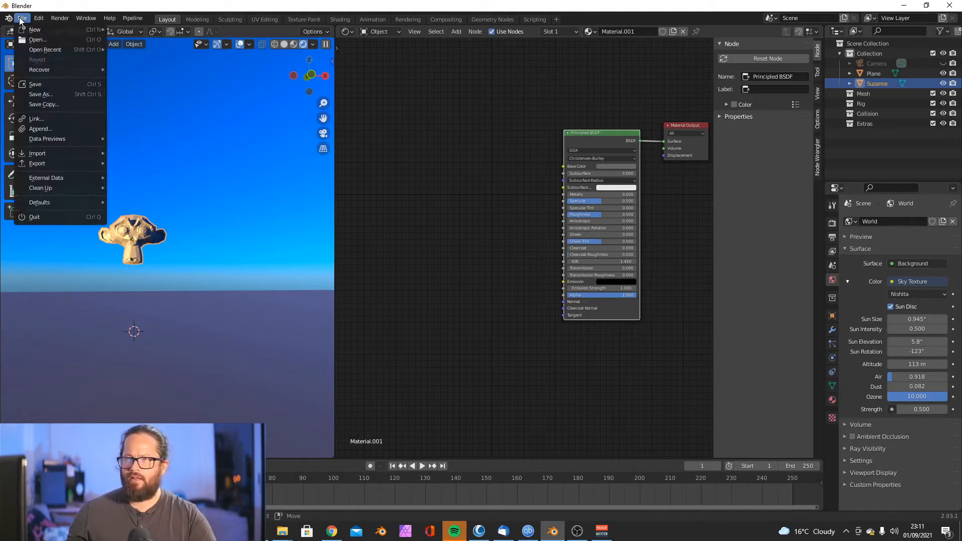
pyautogui.moveTo(38, 29)
pyautogui.click(139, 29)
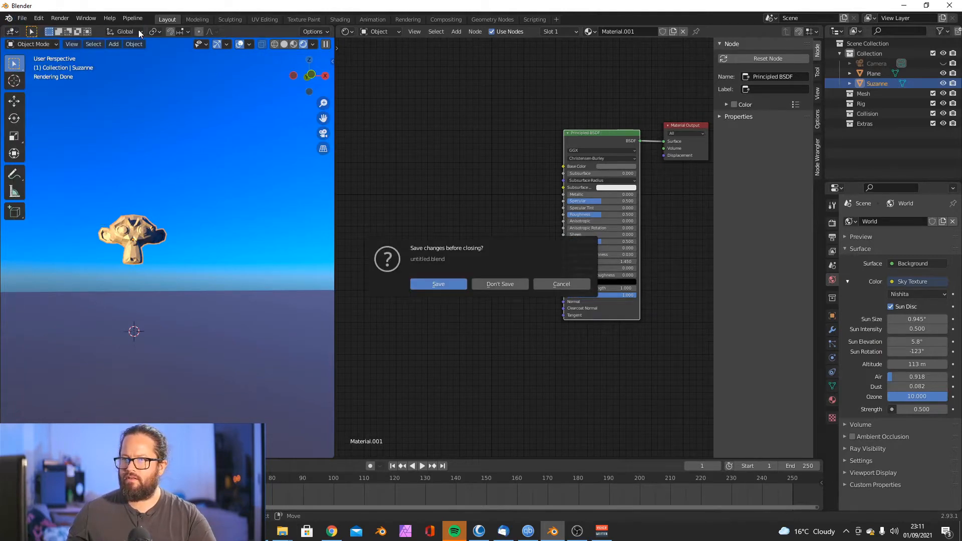
pyautogui.click(501, 283)
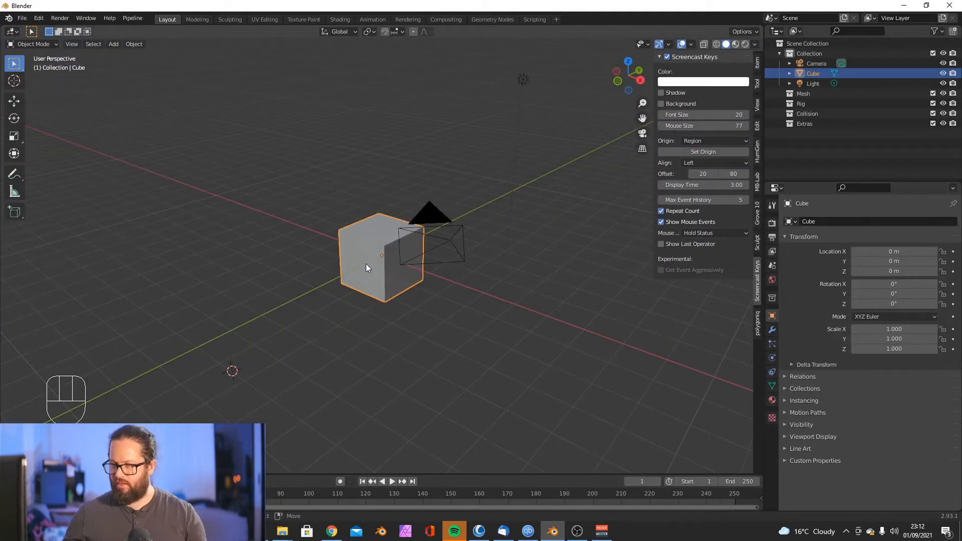
# Step: Move the default cube up 1 m along the Z axis
pyautogui.press('g')
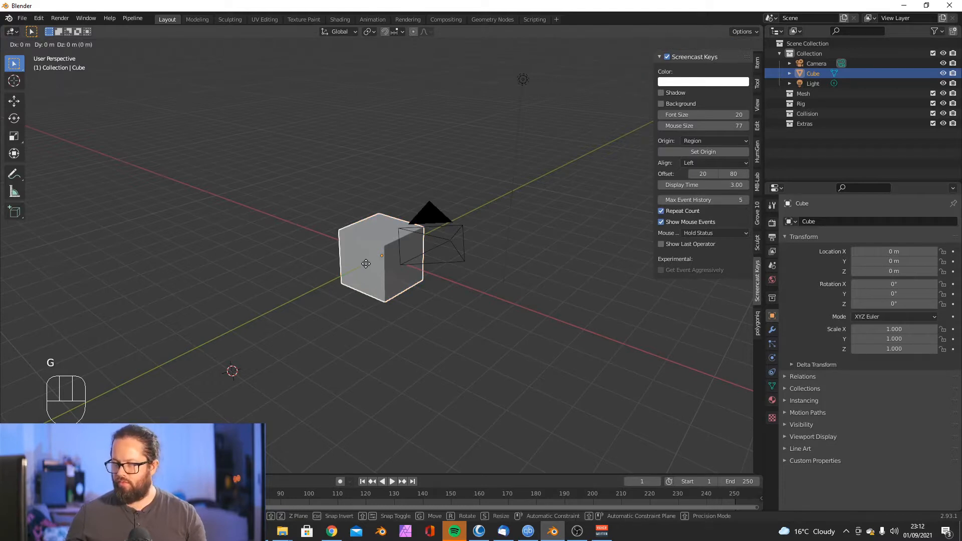
pyautogui.press('z')
pyautogui.press('1')
pyautogui.press('Return')
# Step: Reset the 3D cursor to the world origin and set the cube's origin to the 3D cursor
pyautogui.moveTo(319, 257)
pyautogui.mouseDown(button='middle')
pyautogui.moveTo(416, 255)
pyautogui.moveTo(376, 232)
pyautogui.moveTo(335, 247)
pyautogui.moveTo(321, 266)
pyautogui.mouseUp(button='middle')
pyautogui.press('KP_1')
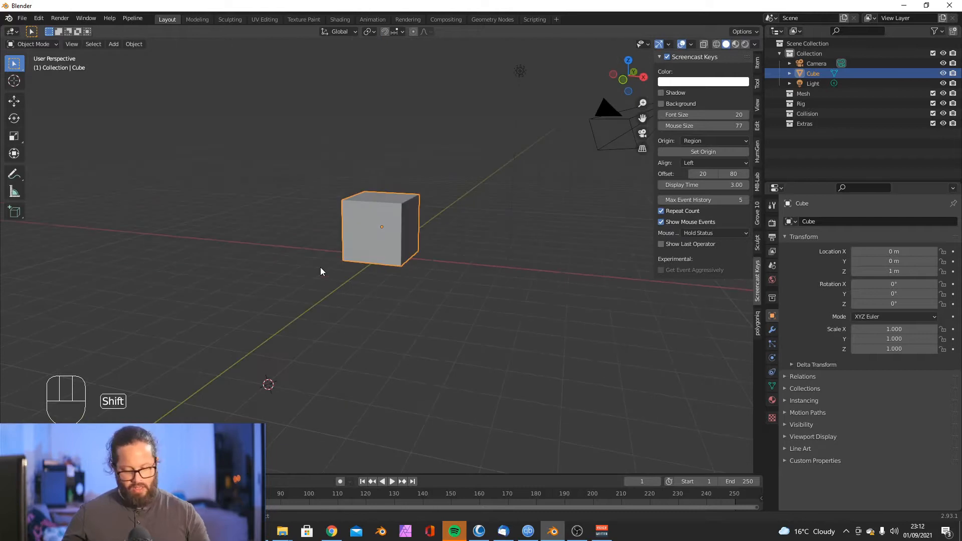
pyautogui.hotkey('shift', 'c')
pyautogui.click(131, 44)
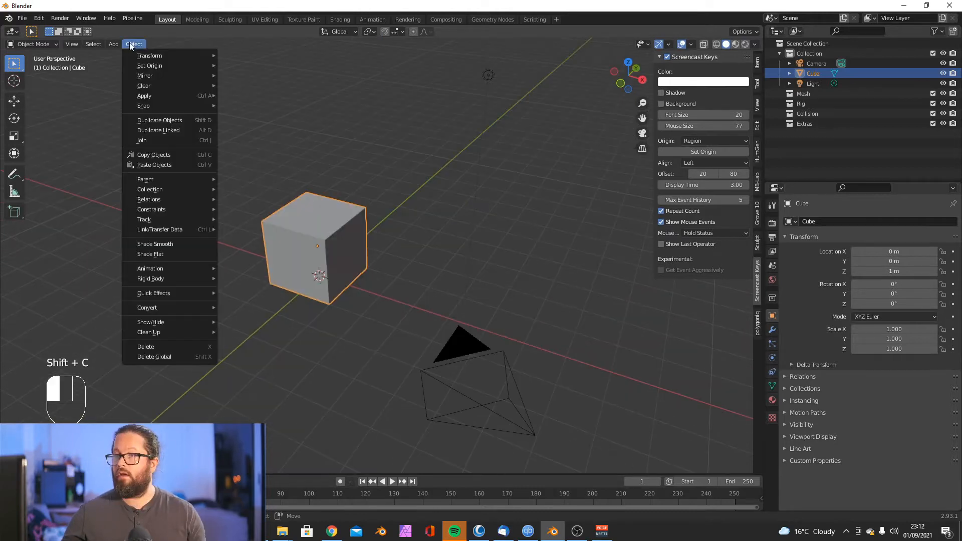
pyautogui.moveTo(163, 63)
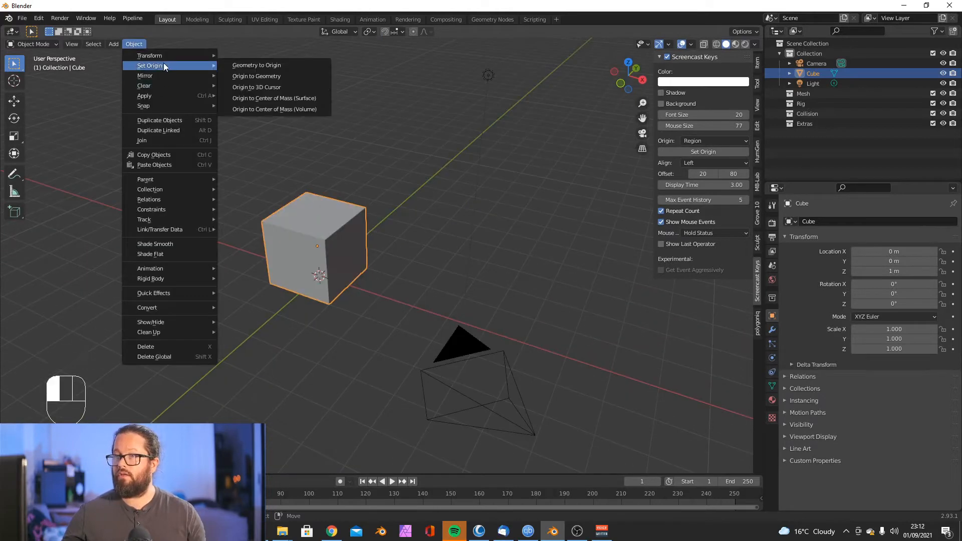
pyautogui.click(272, 87)
# Step: Add a plane mesh at the world origin and move it 3 m along the X axis
pyautogui.moveTo(255, 269); pyautogui.dragTo(311, 304, button='middle')
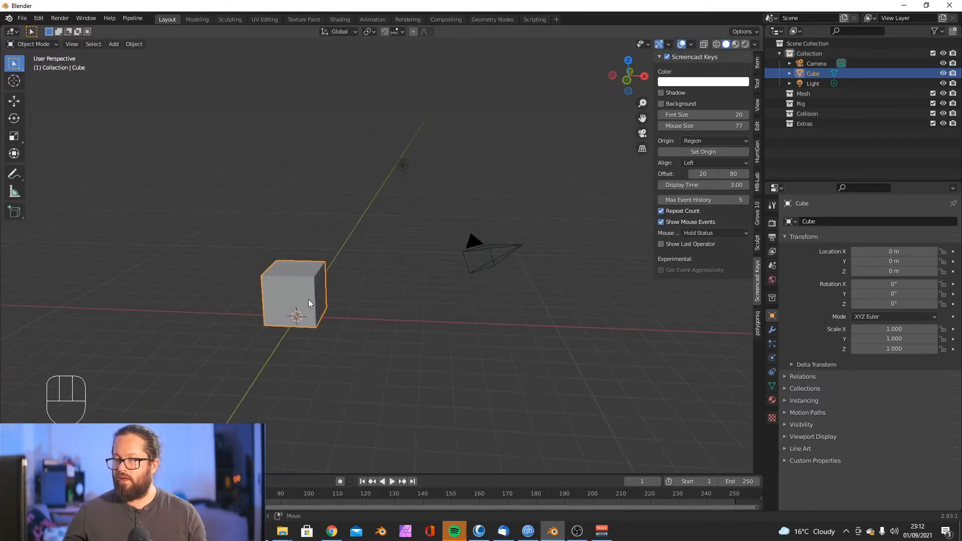
pyautogui.hotkey('shift', 'a')
pyautogui.moveTo(331, 313)
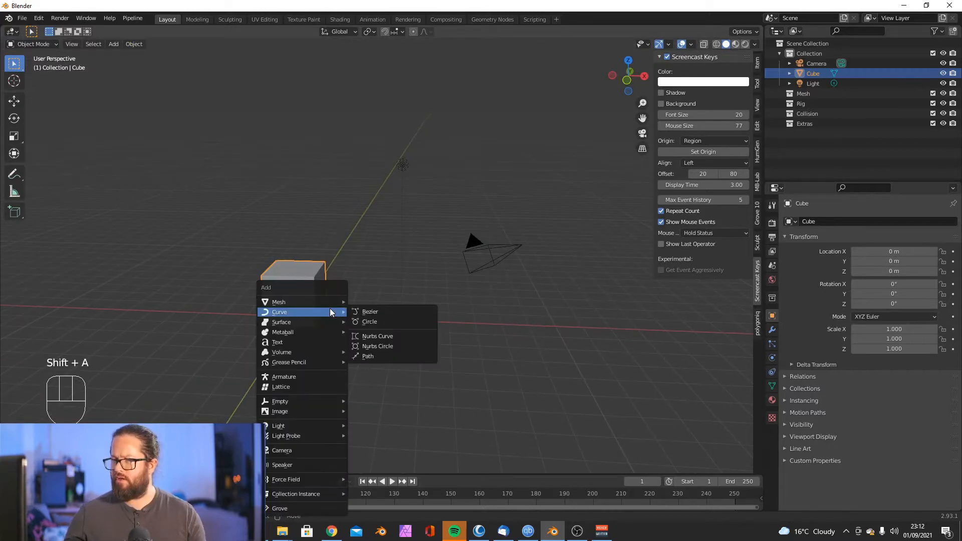
pyautogui.click(369, 84)
pyautogui.press('g')
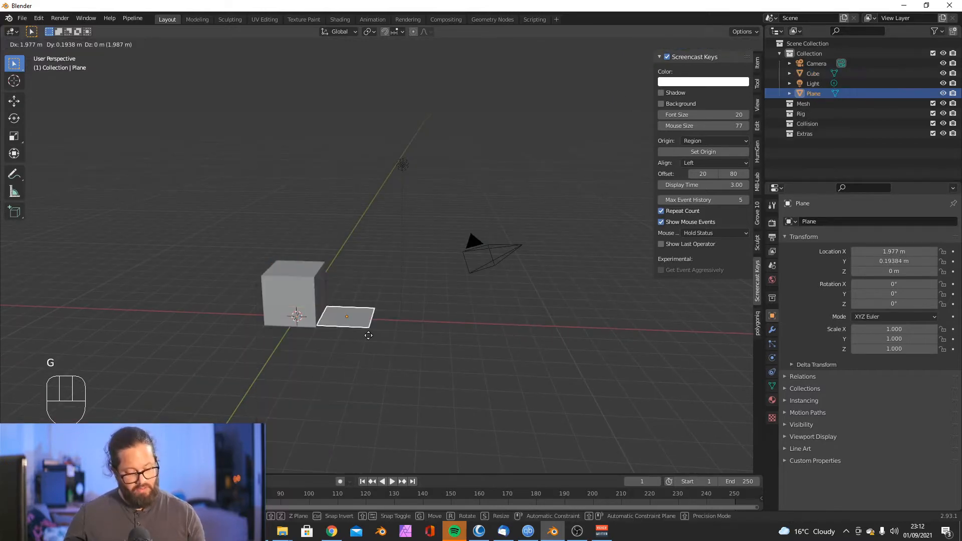
pyautogui.press('z')
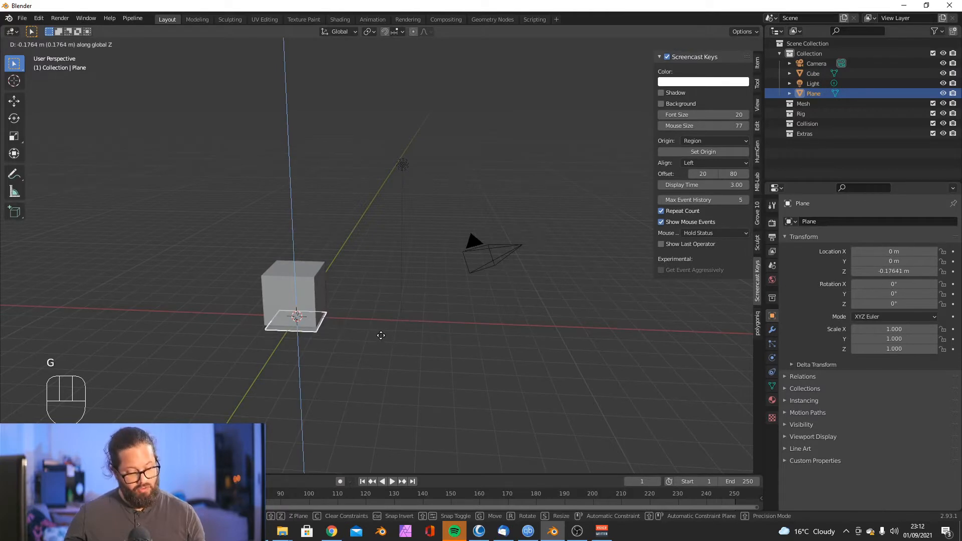
pyautogui.press('y')
pyautogui.write('x3')
pyautogui.press('Return')
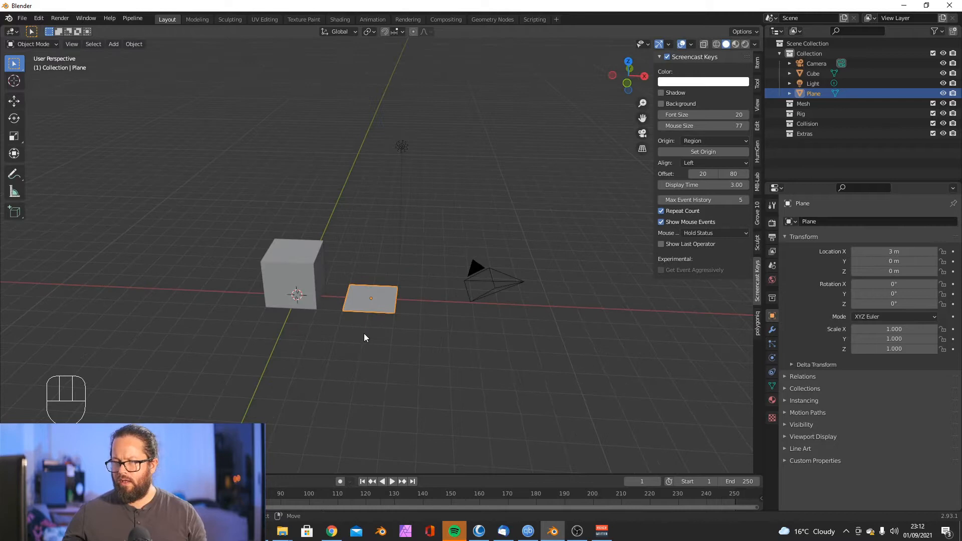
# Step: Add a monkey mesh and place it at -3 m on the X axis, beside the cube
pyautogui.hotkey('shift', 'a')
pyautogui.moveTo(365, 301)
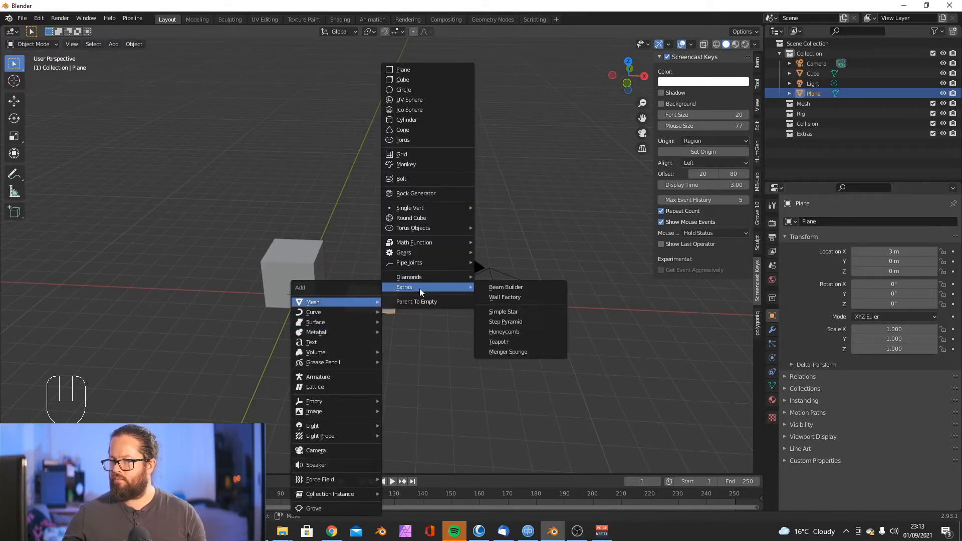
pyautogui.click(403, 164)
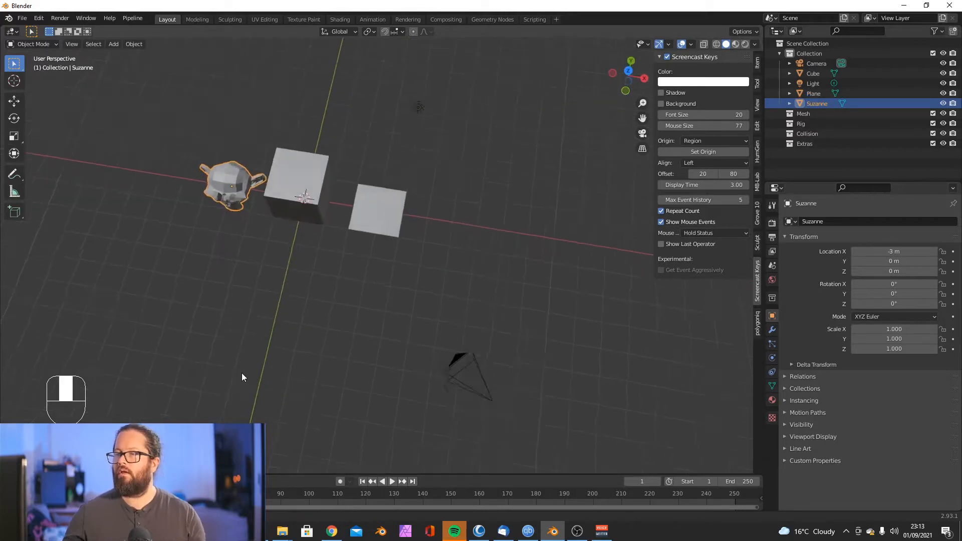
# Step: Raise the monkey 1 m along the Z axis so it lines up with the cube
pyautogui.moveTo(242, 373); pyautogui.dragTo(237, 302, button='middle')
pyautogui.press('Tab')
pyautogui.press('Tab')
pyautogui.press('KP_1')
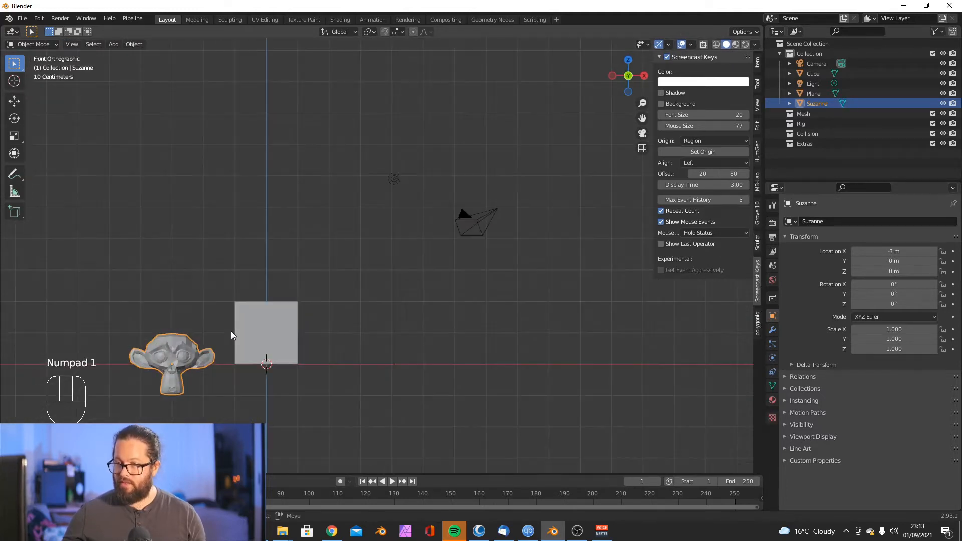
pyautogui.press('g')
pyautogui.press('z')
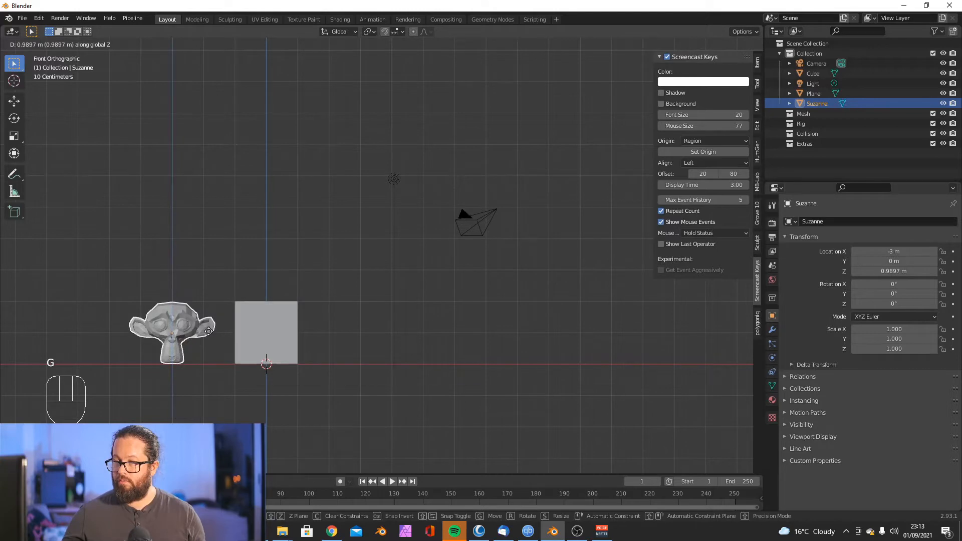
pyautogui.press('1')
pyautogui.press('Return')
# Step: Enable the box-shaped bounds in the monkey's viewport display settings
pyautogui.moveTo(235, 343); pyautogui.dragTo(257, 261, button='middle')
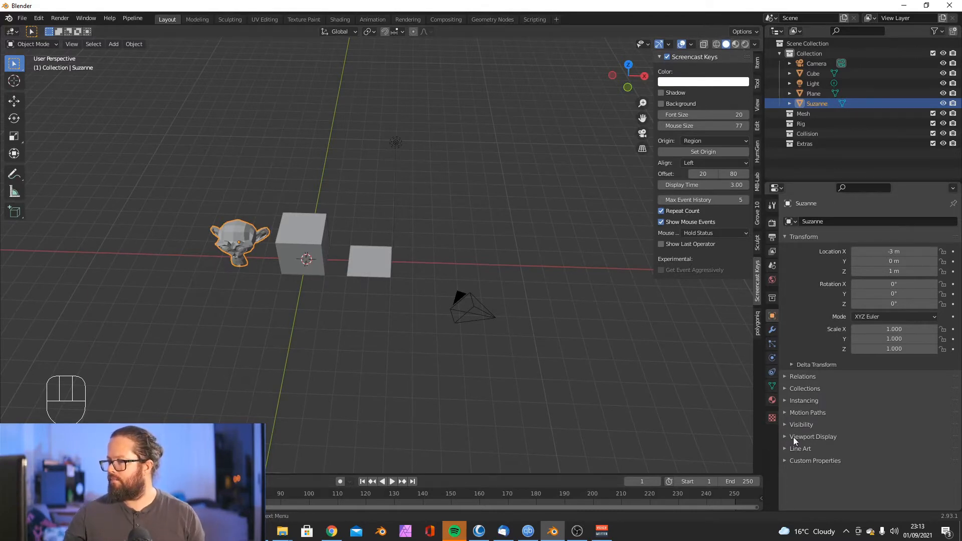
pyautogui.click(787, 425)
pyautogui.click(785, 477)
pyautogui.scroll(-5, 790, 468)
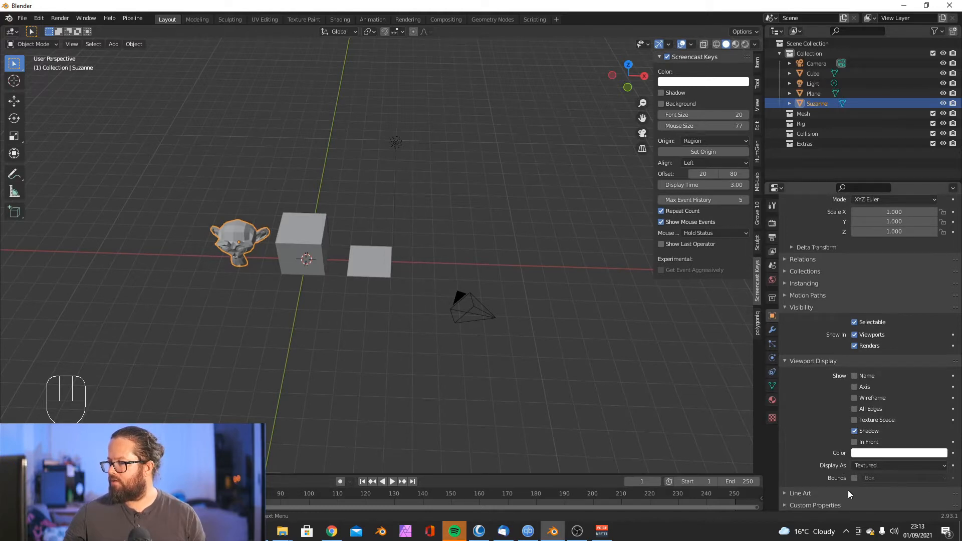
pyautogui.click(855, 477)
# Step: Set the monkey's X, Y and Z dimensions to 2 m each
pyautogui.moveTo(360, 360); pyautogui.dragTo(312, 323, button='middle')
pyautogui.moveTo(237, 280); pyautogui.dragTo(227, 311, button='middle')
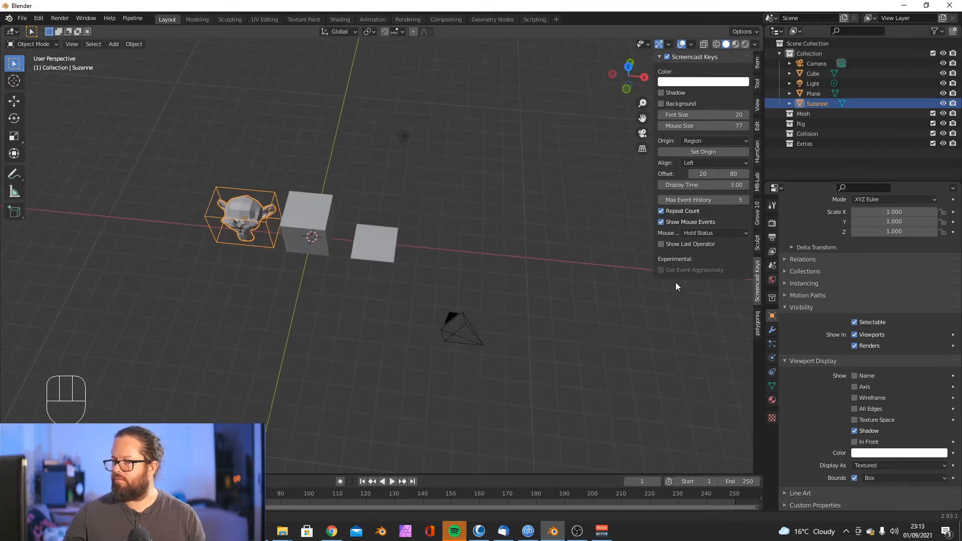
pyautogui.moveTo(346, 227); pyautogui.dragTo(302, 254, button='middle')
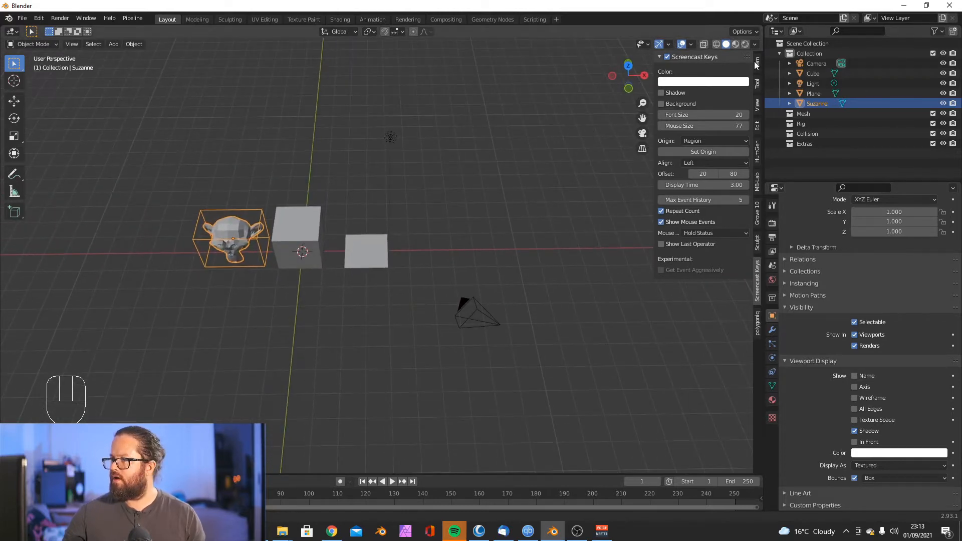
pyautogui.click(758, 62)
pyautogui.click(724, 215)
pyautogui.write('2')
pyautogui.press('Return')
pyautogui.click(712, 226)
pyautogui.write('2')
pyautogui.press('Return')
pyautogui.click(713, 235)
pyautogui.write('2')
pyautogui.press('Return')
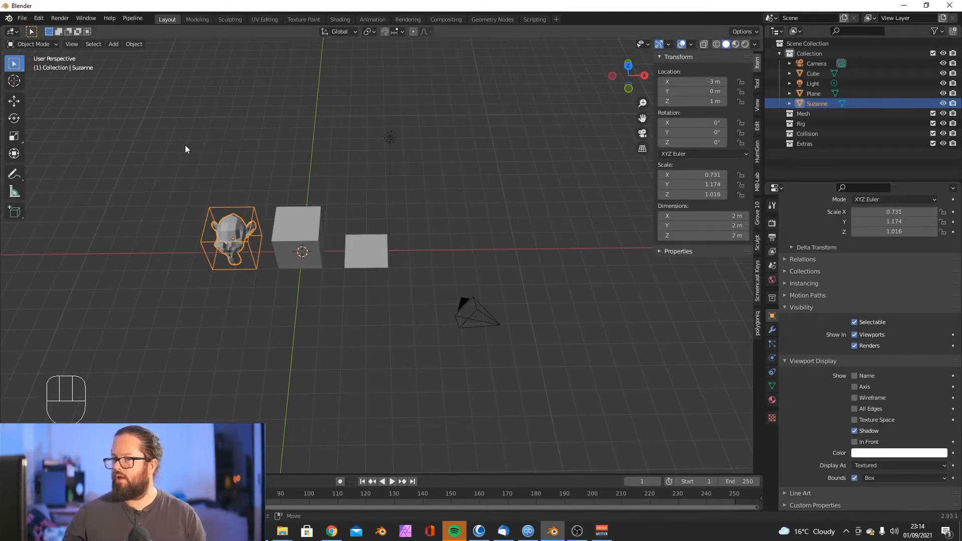
# Step: Apply the monkey's scale while keeping its location
pyautogui.click(134, 44)
pyautogui.moveTo(185, 127); pyautogui.dragTo(249, 211, button='middle')
pyautogui.click(134, 44)
pyautogui.moveTo(168, 97)
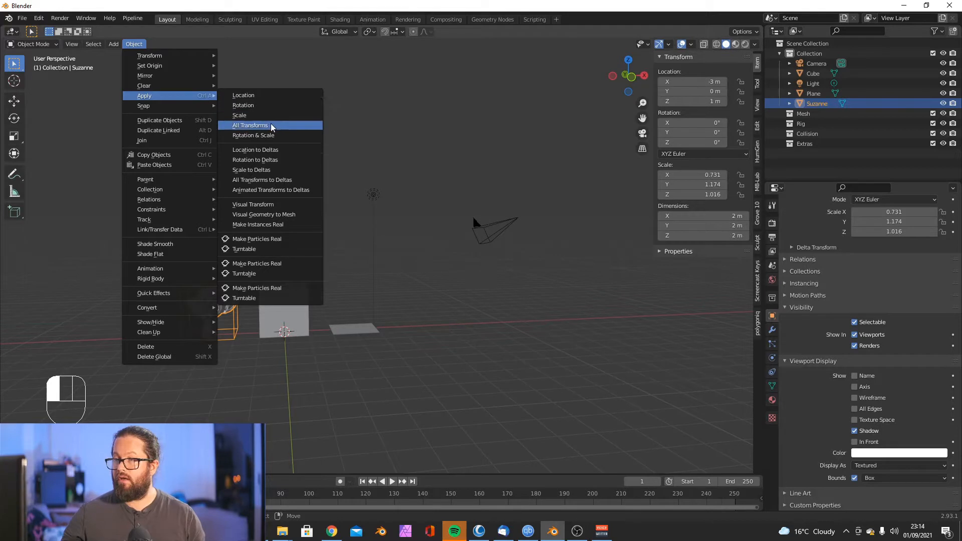
pyautogui.click(254, 119)
pyautogui.moveTo(253, 123); pyautogui.dragTo(451, 191, button='middle')
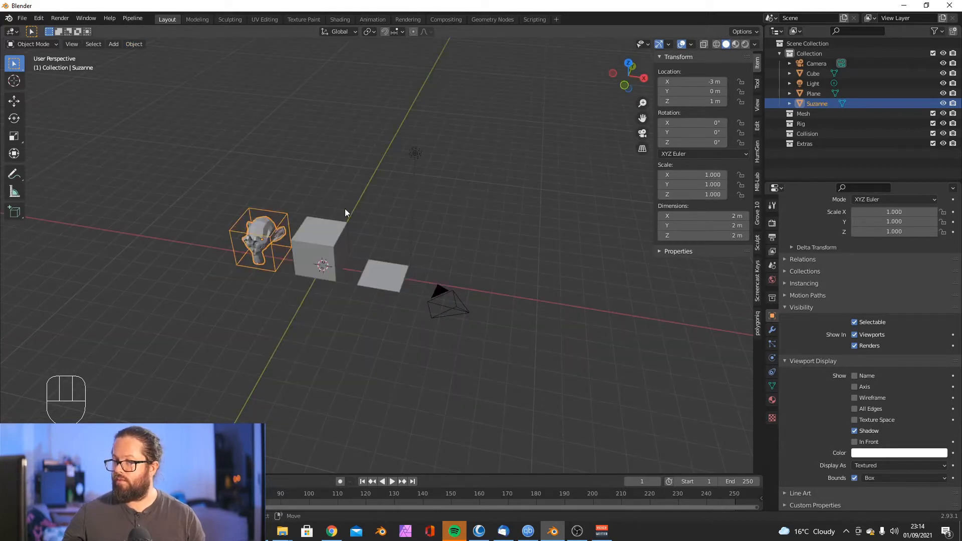
pyautogui.rightClick(319, 228)
pyautogui.moveTo(320, 227); pyautogui.dragTo(256, 296, button='middle')
pyautogui.moveTo(315, 298); pyautogui.dragTo(563, 261, button='middle')
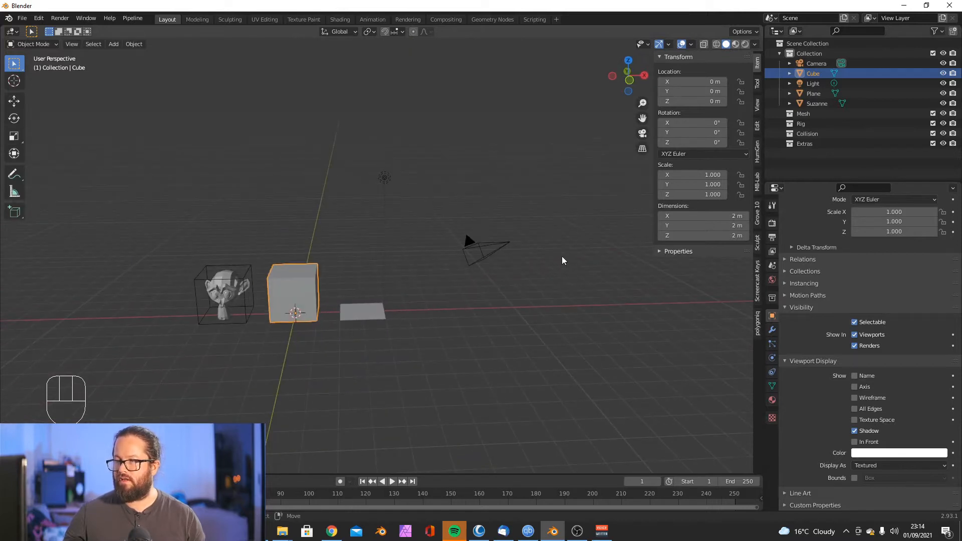
pyautogui.click(489, 243)
pyautogui.press('Escape')
pyautogui.moveTo(493, 308); pyautogui.dragTo(451, 314, button='middle')
pyautogui.hotkey('shift', 'a')
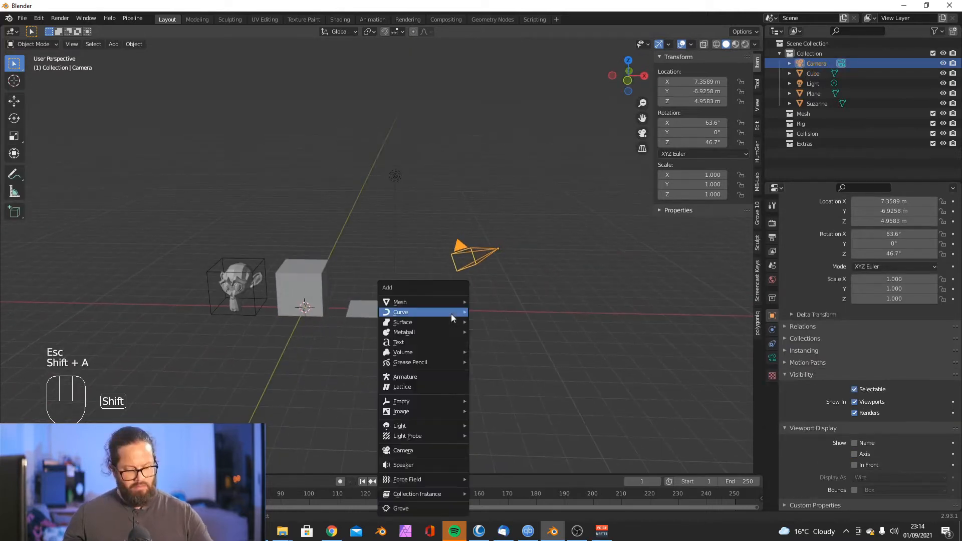
pyautogui.moveTo(347, 296)
pyautogui.mouseDown(button='middle')
pyautogui.moveTo(354, 264)
pyautogui.moveTo(397, 236)
pyautogui.mouseUp(button='middle')
pyautogui.moveTo(396, 275); pyautogui.dragTo(384, 275, button='middle')
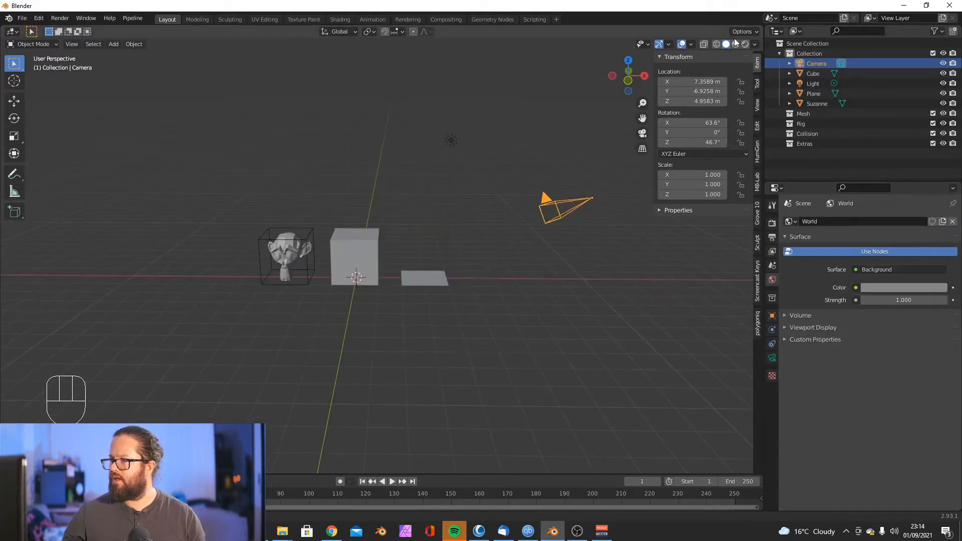
# Step: Switch the viewport to Rendered shading and set the render engine to Cycles
pyautogui.click(736, 43)
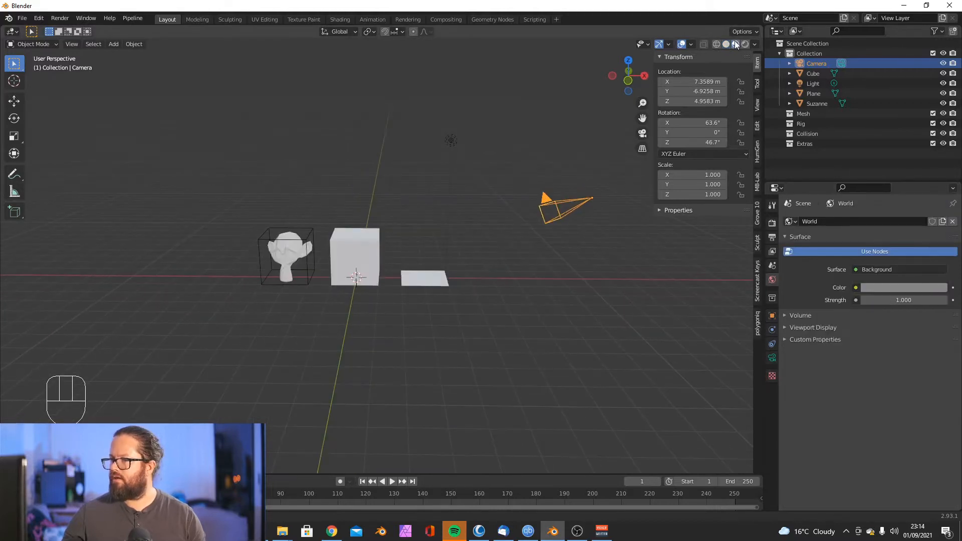
pyautogui.click(746, 45)
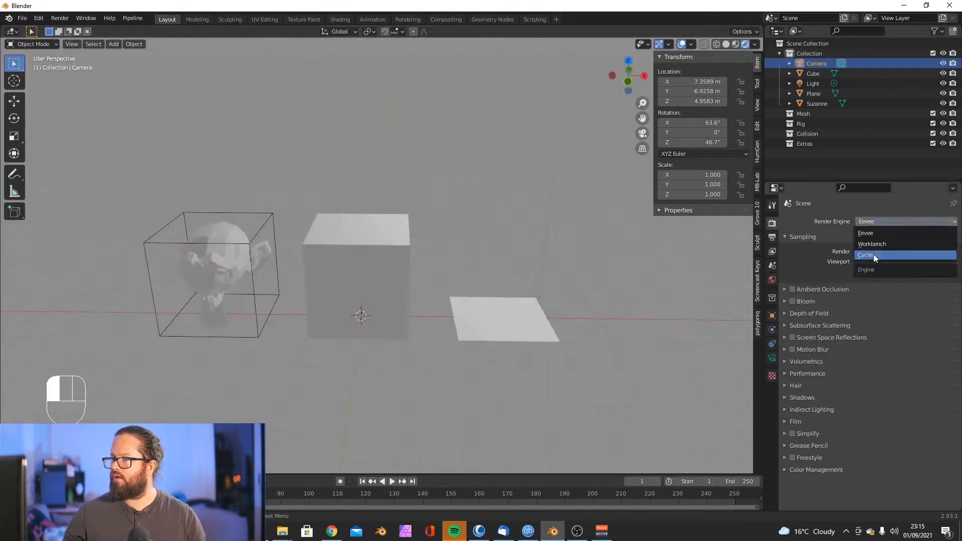
pyautogui.click(873, 254)
pyautogui.scroll(-2, 357, 246)
pyautogui.moveTo(357, 245)
pyautogui.mouseDown(button='middle')
pyautogui.moveTo(423, 240)
pyautogui.moveTo(362, 241)
pyautogui.mouseUp(button='middle')
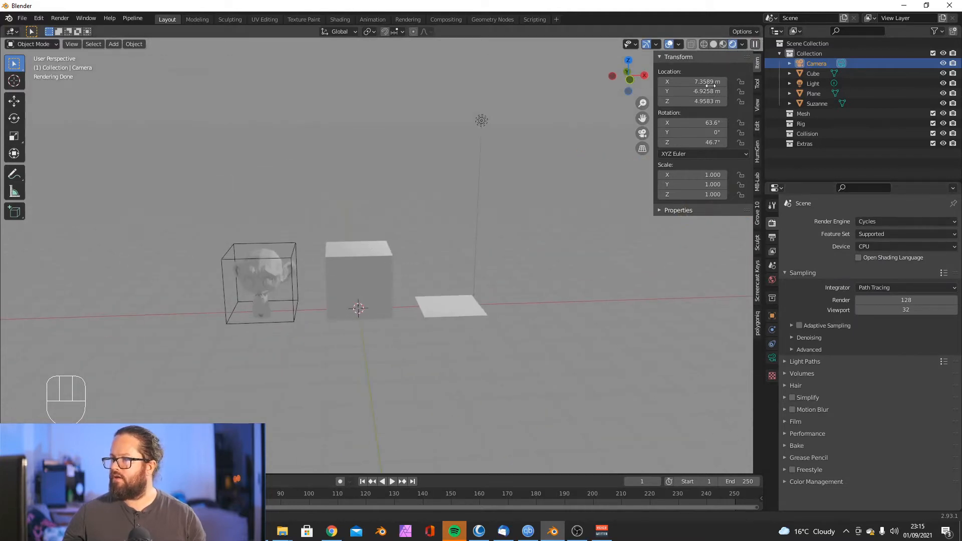
# Step: Select the scene's light, undo its trial deletion, and change its type to Sun
pyautogui.click(484, 121)
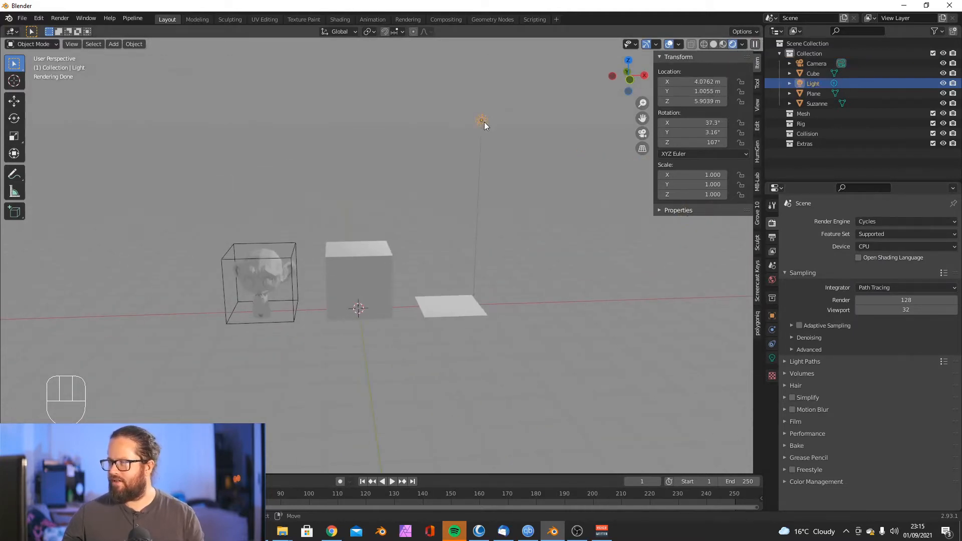
pyautogui.press('Delete')
pyautogui.hotkey('ctrl', 'z')
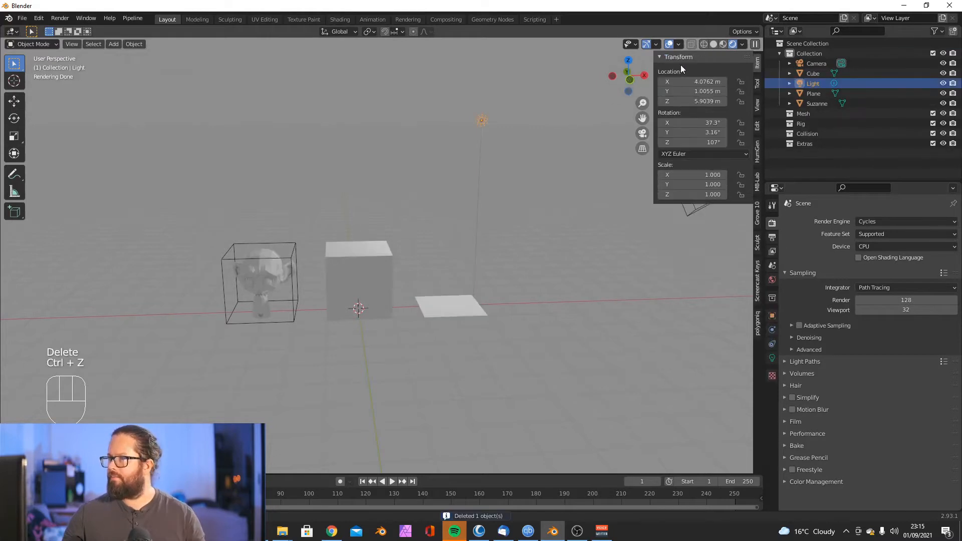
pyautogui.click(847, 264)
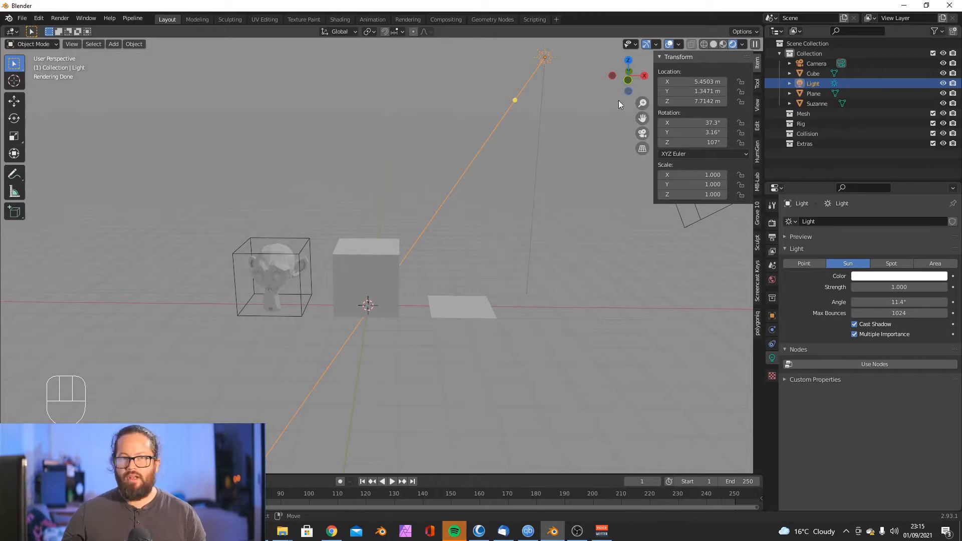
# Step: Switch the viewport to Material Preview shading and make it use the scene world in its shading options
pyautogui.click(724, 45)
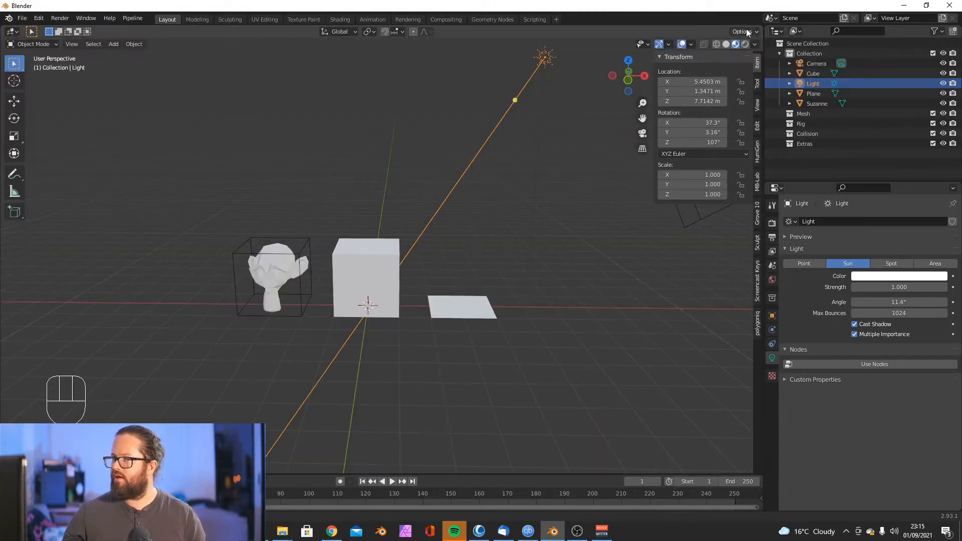
pyautogui.click(754, 45)
pyautogui.click(698, 105)
pyautogui.moveTo(338, 302); pyautogui.dragTo(319, 303, button='middle')
pyautogui.moveTo(432, 254); pyautogui.dragTo(437, 255, button='middle')
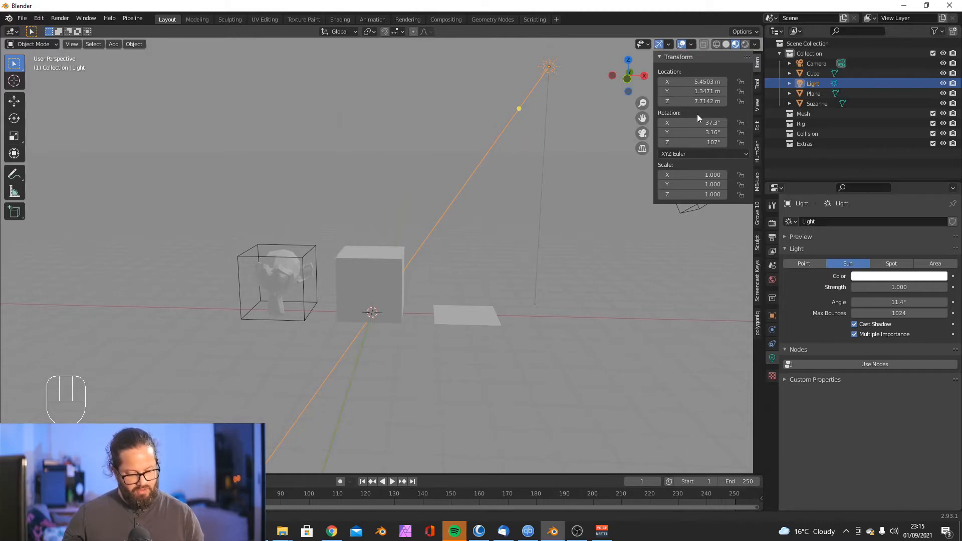
# Step: Compare the scene in Rendered and Material Preview shading, ending in Material Preview
pyautogui.press('z')
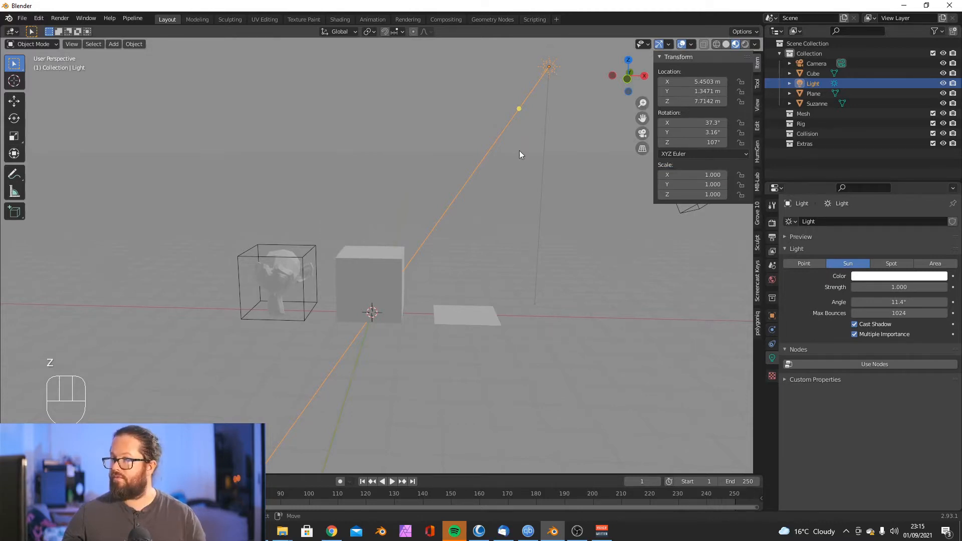
pyautogui.press('z')
pyautogui.click(308, 107)
pyautogui.press('z')
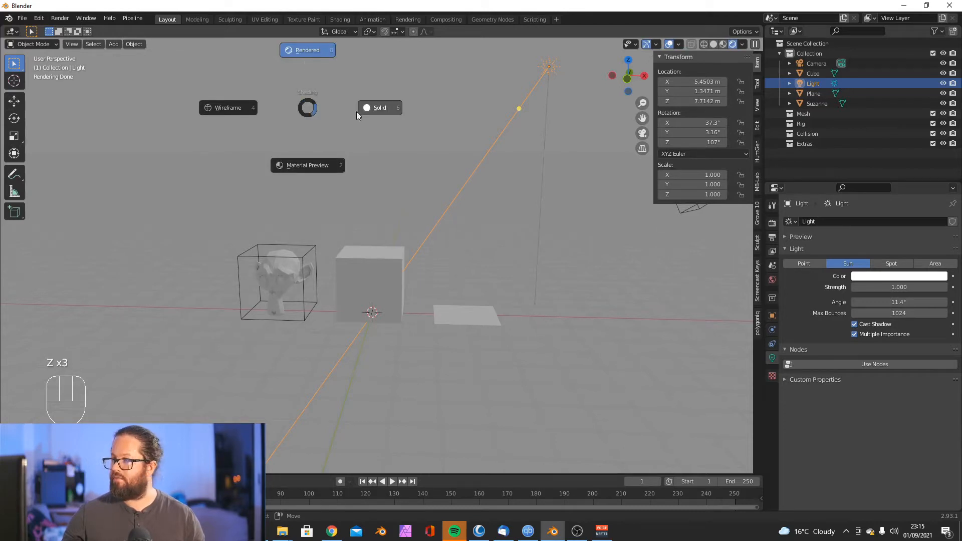
pyautogui.click(314, 165)
pyautogui.moveTo(327, 292)
pyautogui.mouseDown(button='middle')
pyautogui.moveTo(398, 292)
pyautogui.moveTo(306, 303)
pyautogui.moveTo(342, 297)
pyautogui.mouseUp(button='middle')
pyautogui.moveTo(395, 278); pyautogui.dragTo(419, 291, button='middle')
# Step: Try the Eevee render engine for comparing viewport shading, and return the render engine to Cycles
pyautogui.click(772, 222)
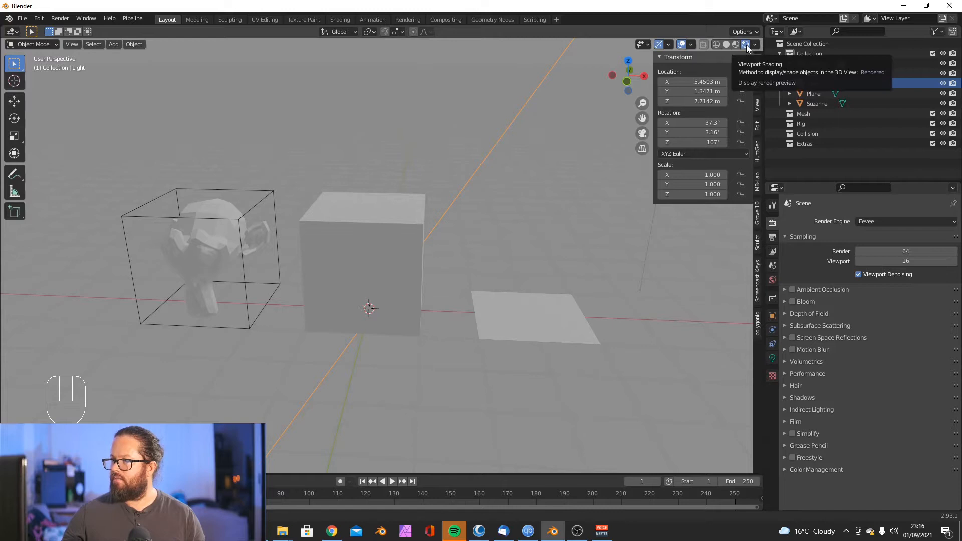
pyautogui.moveTo(491, 235)
pyautogui.mouseDown(button='middle')
pyautogui.moveTo(428, 290)
pyautogui.moveTo(288, 292)
pyautogui.mouseUp(button='middle')
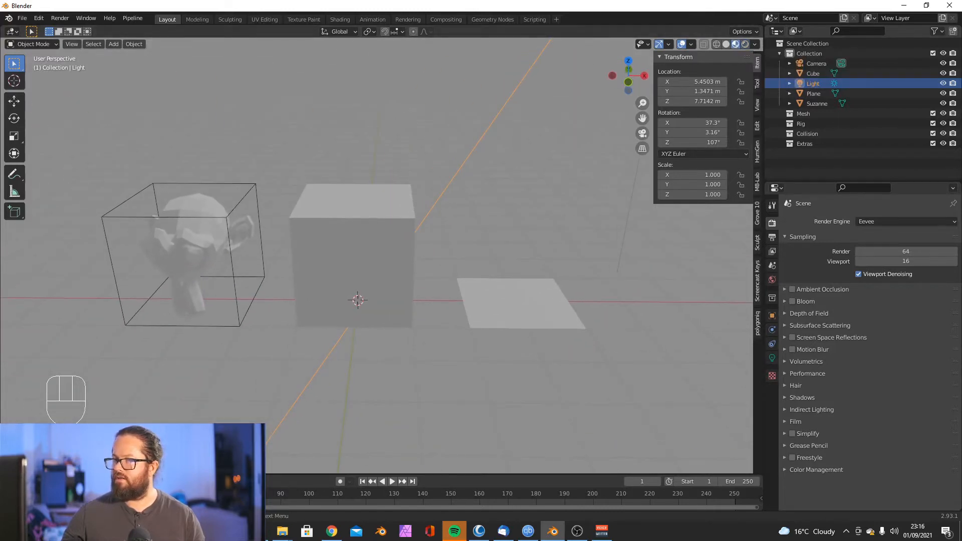
pyautogui.click(892, 222)
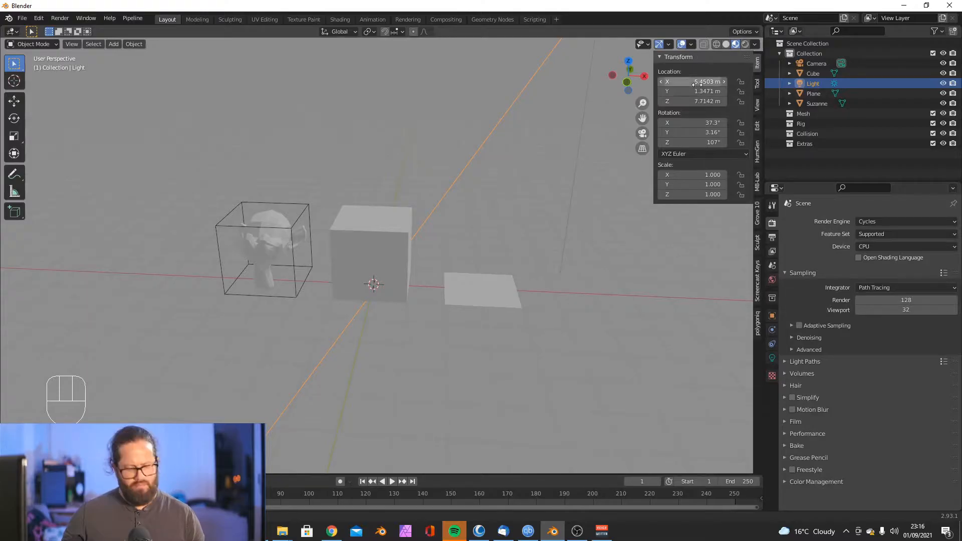
pyautogui.press('z')
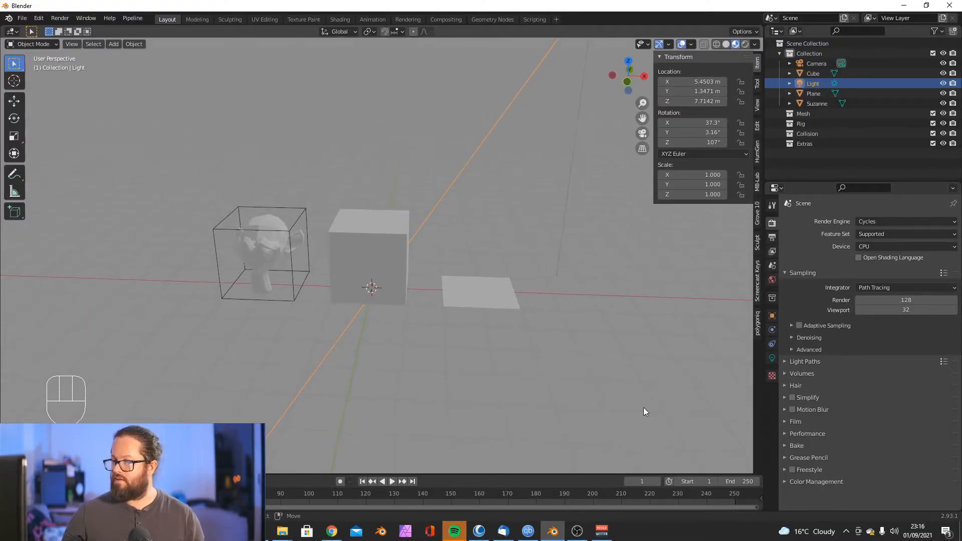
# Step: Split the 3D viewport vertically near its middle and turn the second area into a Shader Editor
pyautogui.rightClick(567, 473)
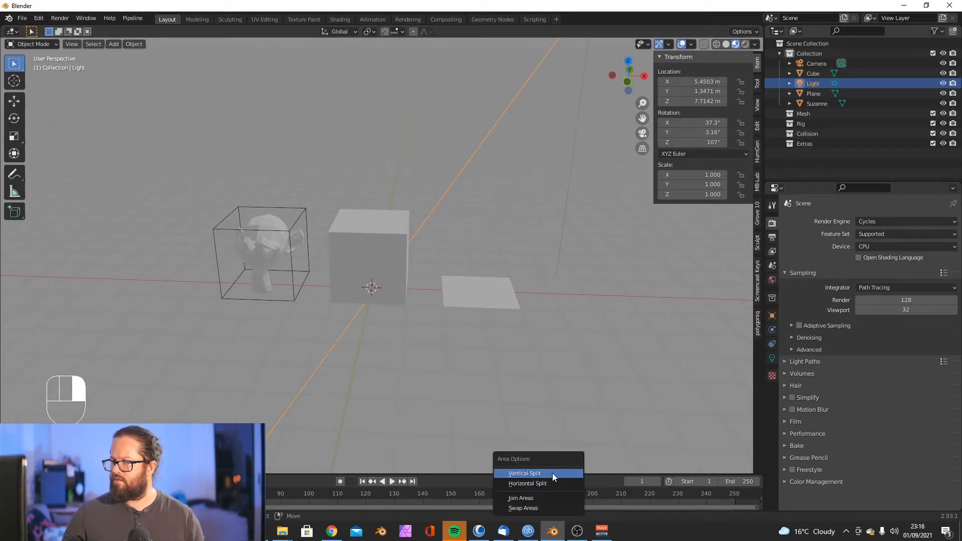
pyautogui.click(552, 473)
pyautogui.click(357, 150)
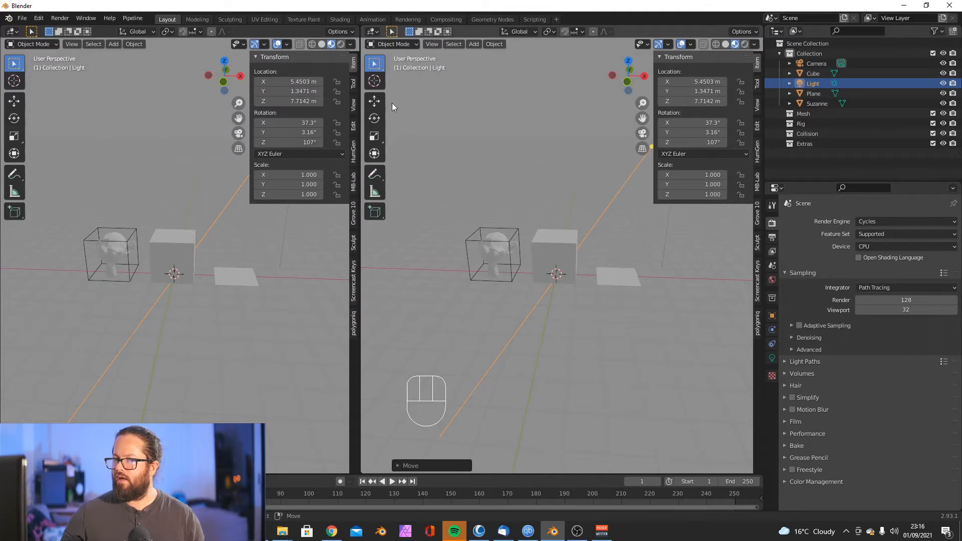
pyautogui.click(374, 33)
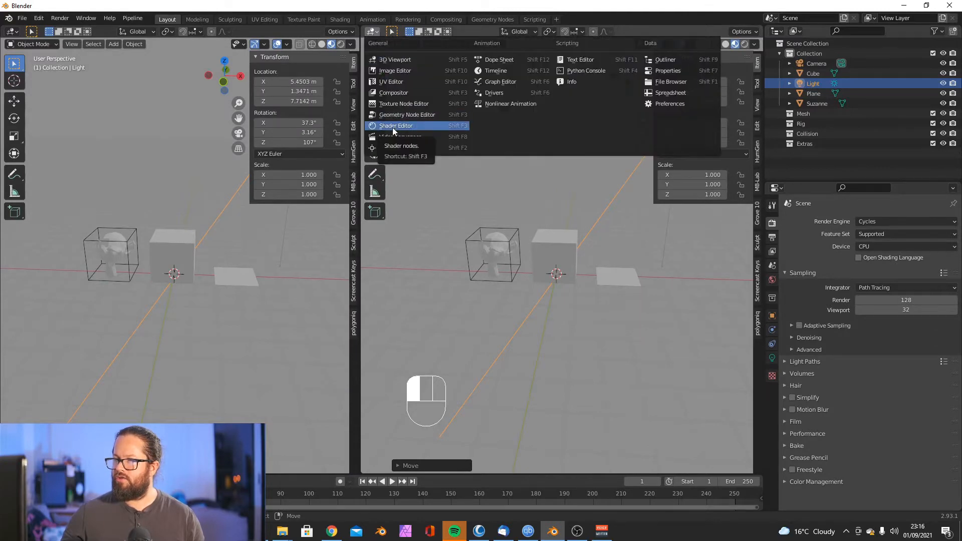
pyautogui.click(392, 127)
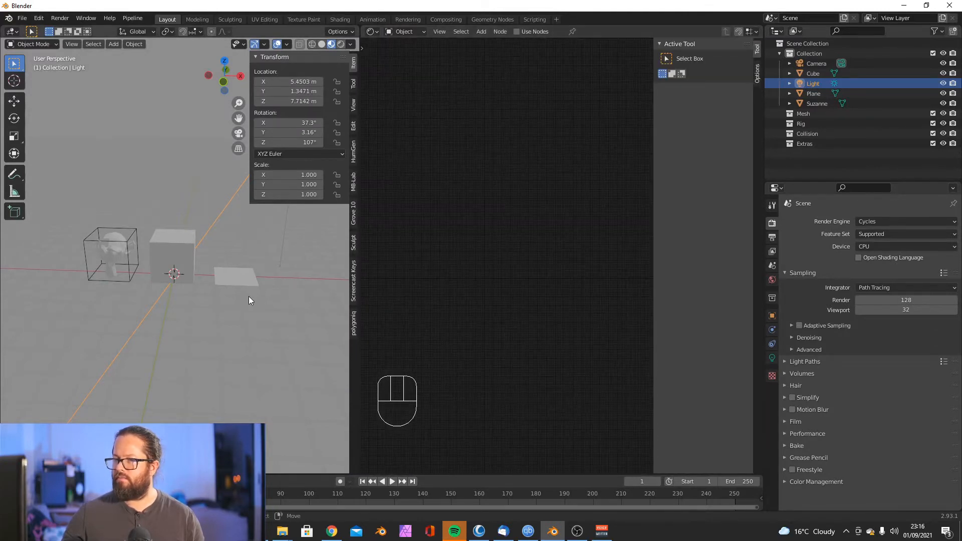
# Step: Select the cube and delete the Principled BSDF node from its material
pyautogui.click(170, 257)
pyautogui.scroll(4, 492, 286)
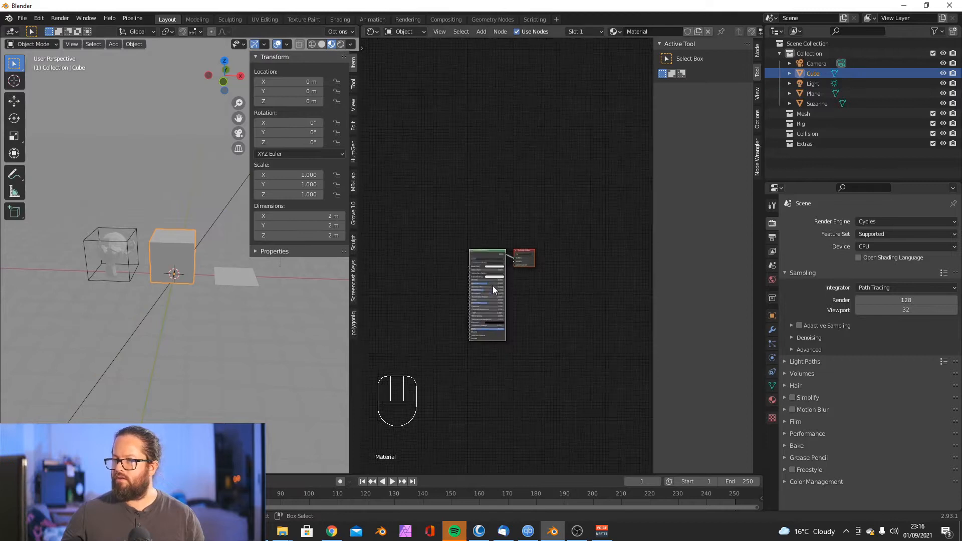
pyautogui.scroll(1, 493, 286)
pyautogui.moveTo(512, 281); pyautogui.dragTo(567, 208, button='middle')
pyautogui.click(511, 174)
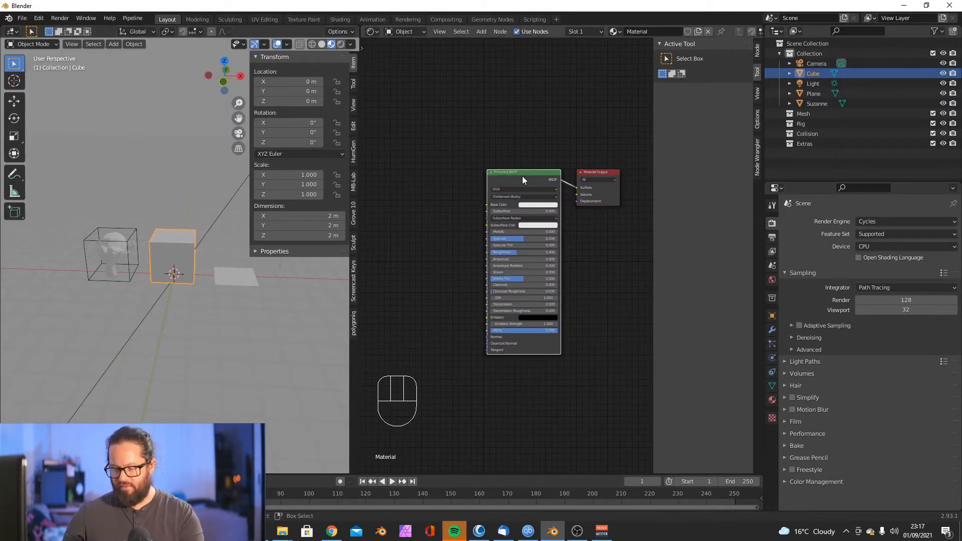
pyautogui.press('Delete')
# Step: Add a Texture Coordinate node well ahead of the Material Output node in the cube's material
pyautogui.hotkey('shift', 'a')
pyautogui.moveTo(468, 241)
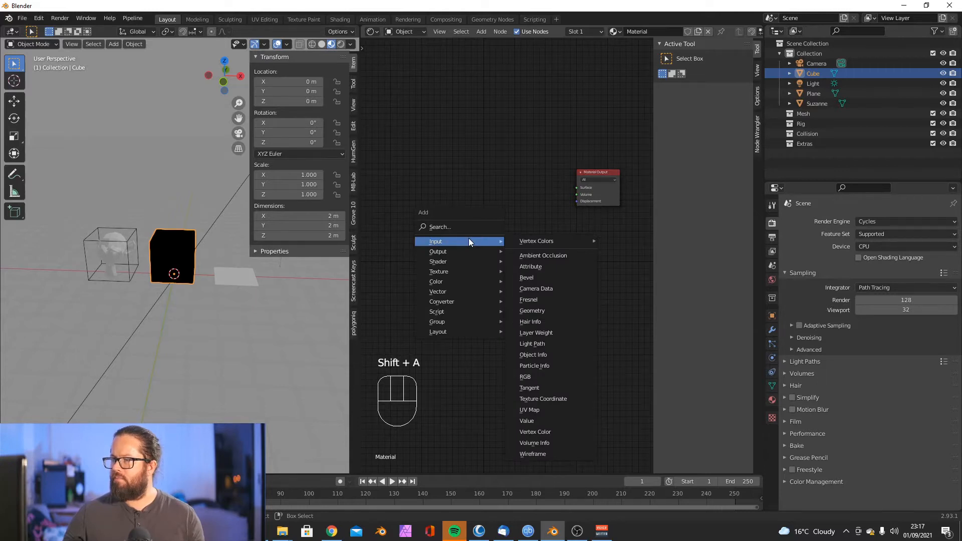
pyautogui.click(543, 399)
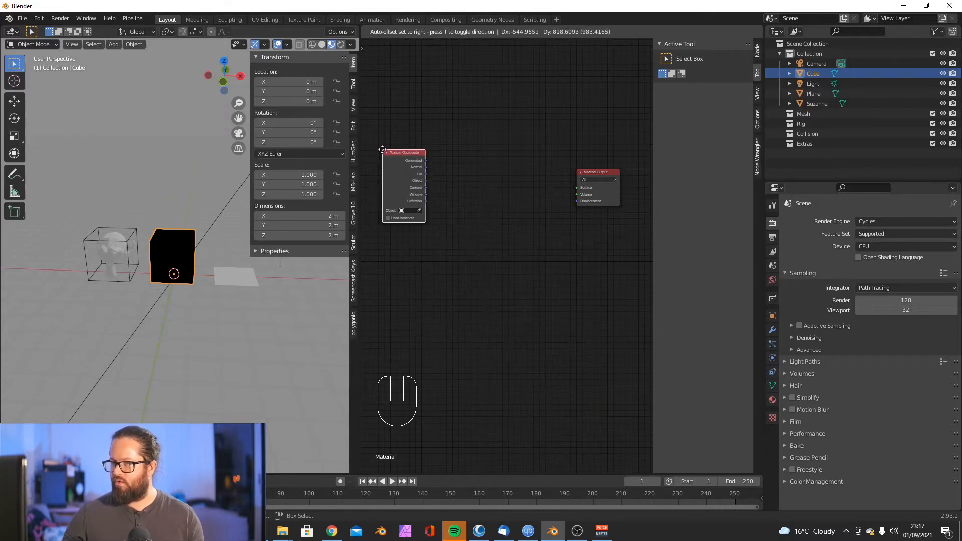
pyautogui.click(382, 149)
pyautogui.scroll(5, 413, 164)
pyautogui.moveTo(462, 174); pyautogui.dragTo(498, 220, button='middle')
pyautogui.scroll(-3, 515, 250)
pyautogui.scroll(-2, 515, 250)
pyautogui.scroll(1, 496, 221)
pyautogui.moveTo(627, 215); pyautogui.dragTo(625, 196)
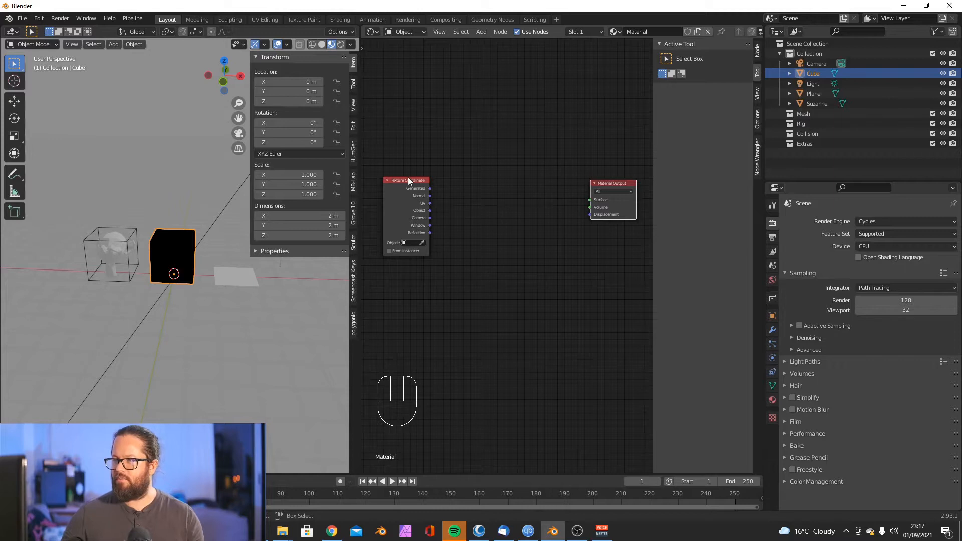
pyautogui.hotkey('ctrl', 'z')
pyautogui.hotkey('ctrl', 'z')
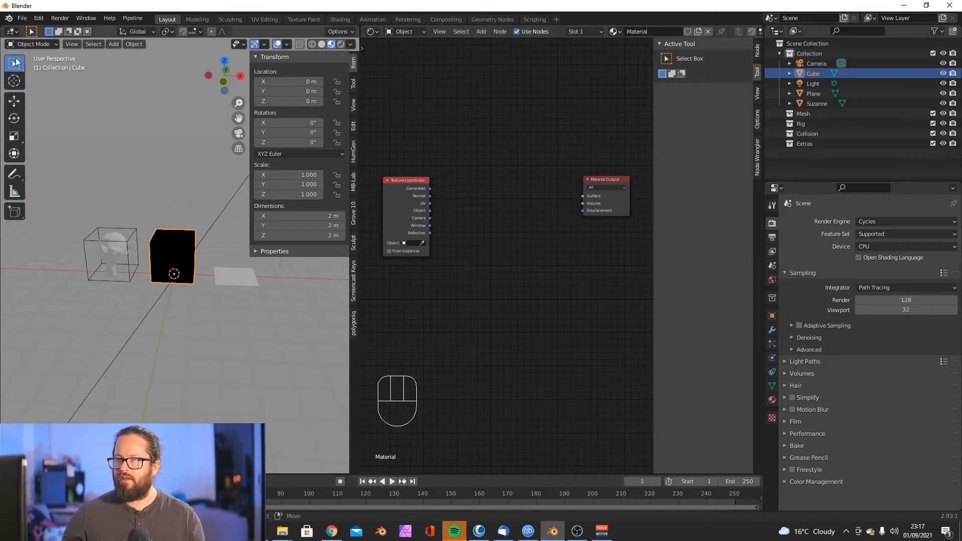
pyautogui.click(21, 18)
pyautogui.click(20, 20)
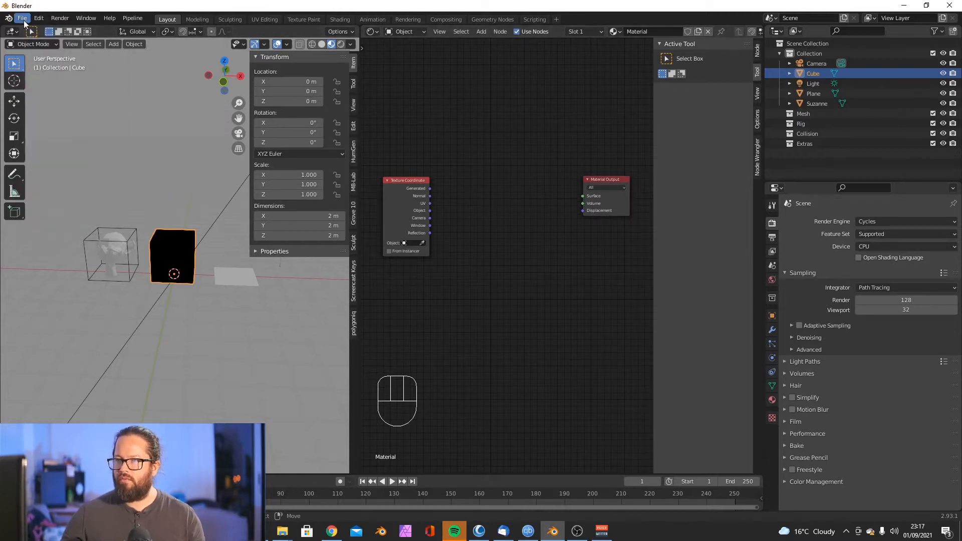
pyautogui.click(21, 20)
pyautogui.press('Escape')
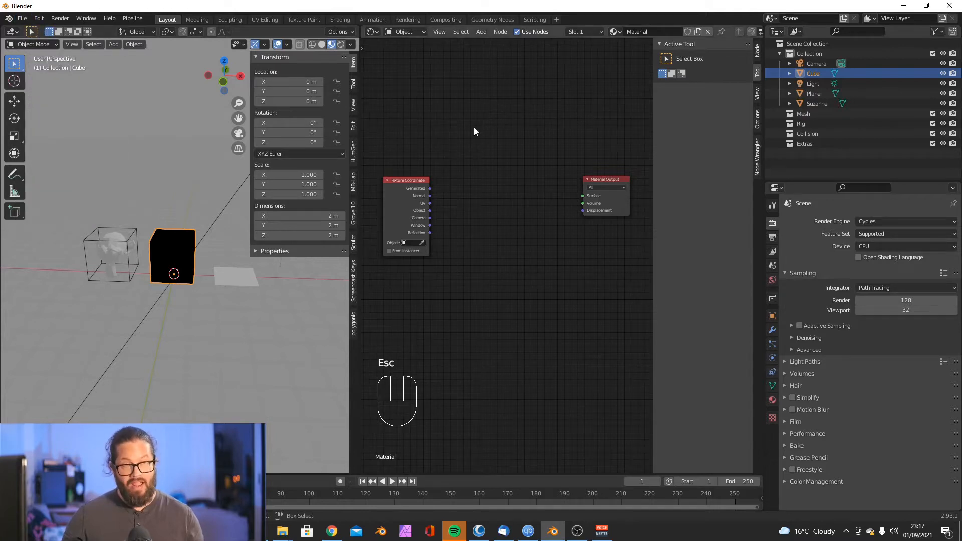
# Step: Search the add-ons in Preferences for "node" to check that Node Wrangler is enabled, and return to the shader nodes
pyautogui.click(38, 18)
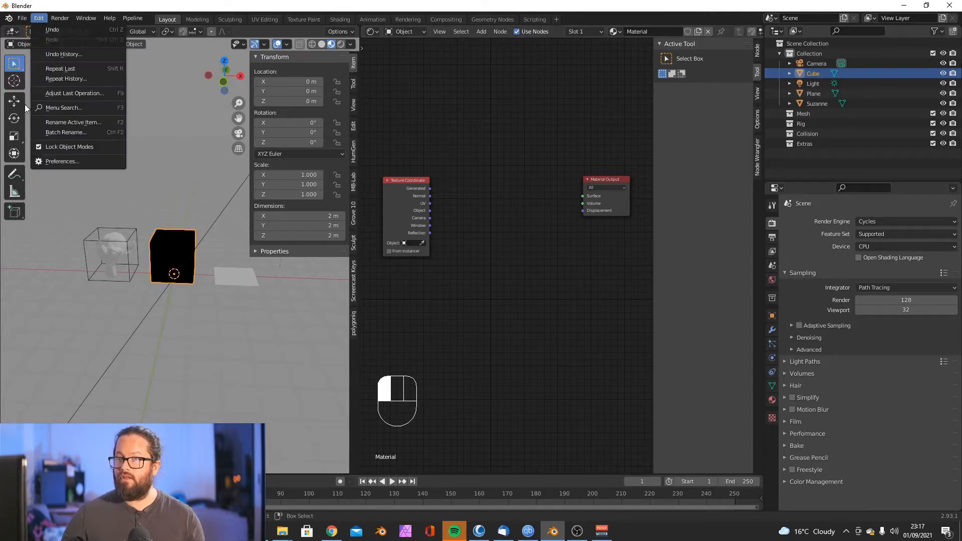
pyautogui.click(52, 161)
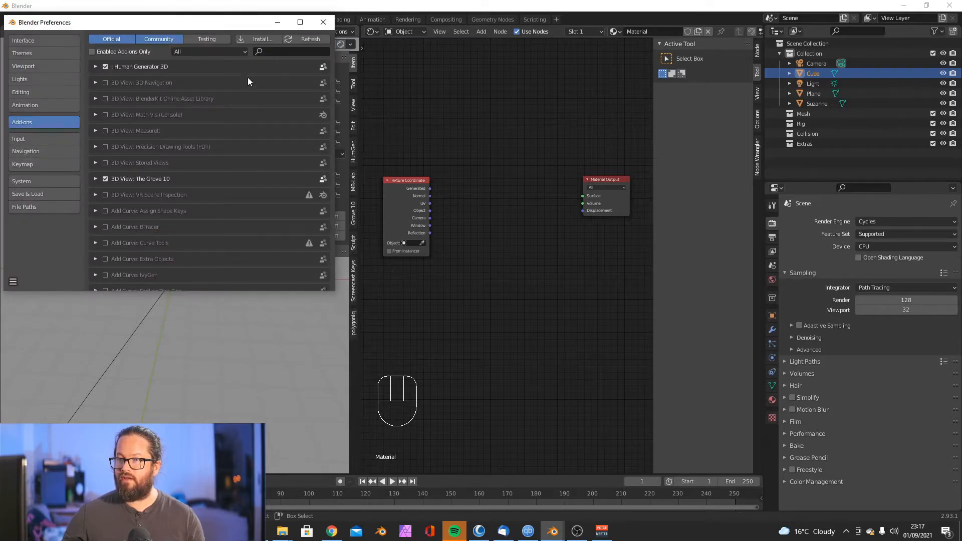
pyautogui.click(281, 52)
pyautogui.write('no')
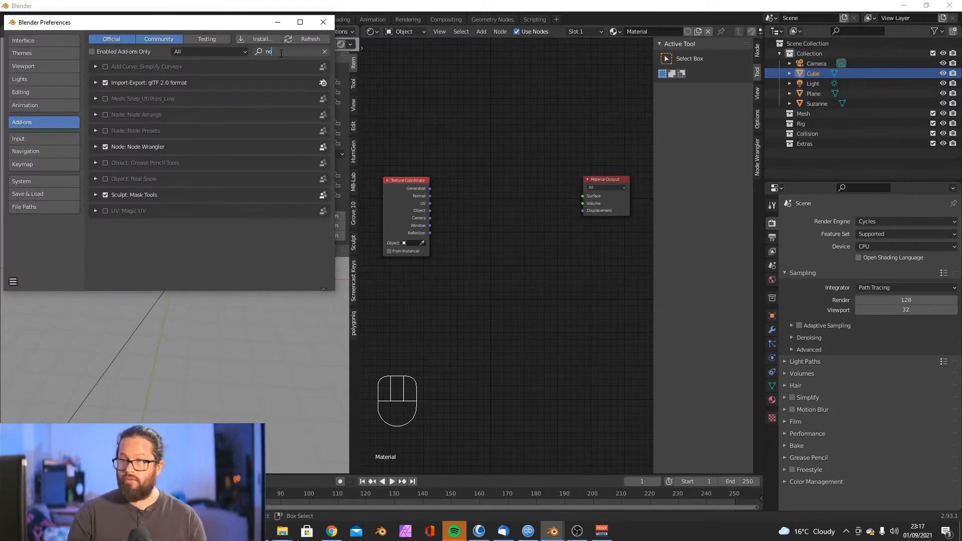
pyautogui.write('de')
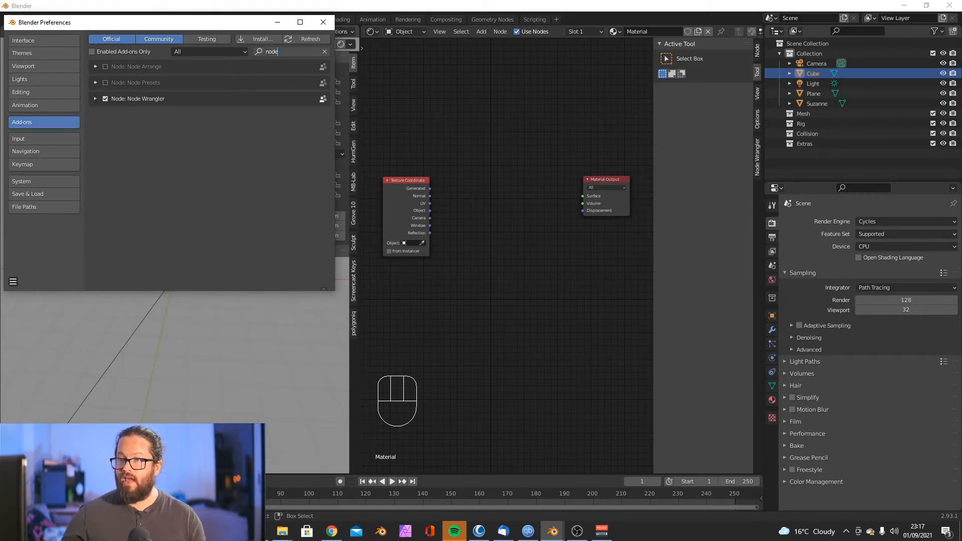
pyautogui.click(95, 98)
pyautogui.click(496, 197)
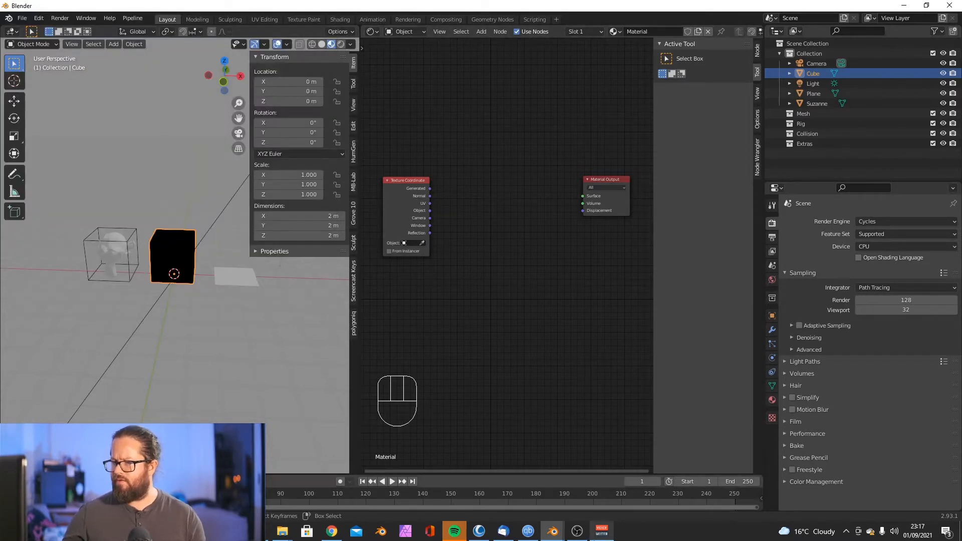
# Step: Shift the Texture Coordinate node slightly and preview its Generated output on the cube through a Viewer node
pyautogui.click(497, 168)
pyautogui.click(392, 210)
pyautogui.moveTo(392, 208); pyautogui.dragTo(399, 205)
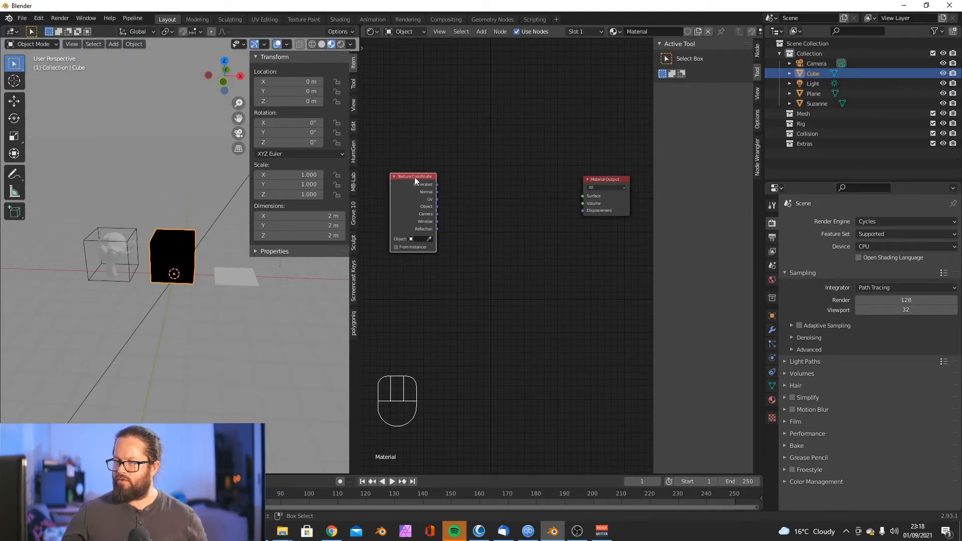
pyautogui.moveTo(407, 173); pyautogui.dragTo(411, 173)
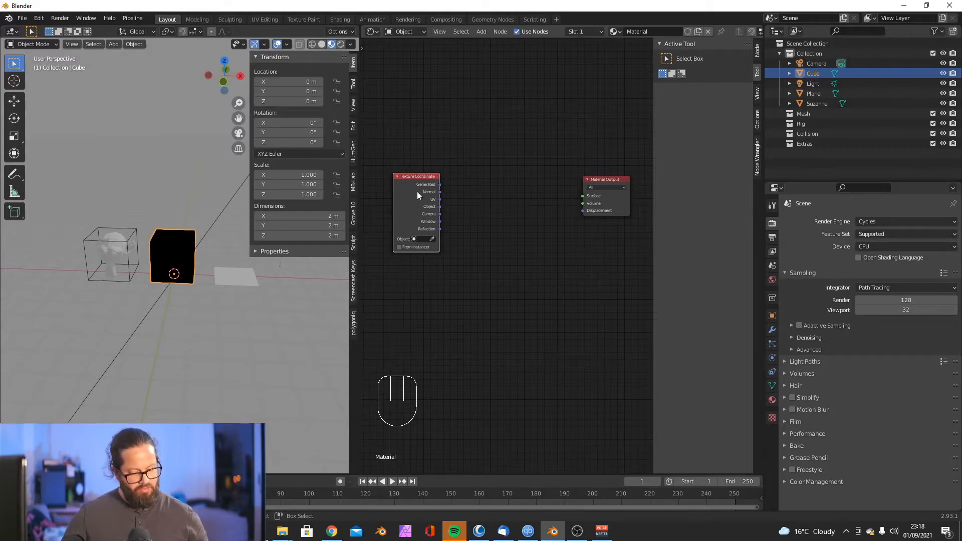
pyautogui.hotkey('shift', 'ctrl')
pyautogui.keyDown('ctrl'); pyautogui.keyDown('shift'); pyautogui.click(413, 200); pyautogui.keyUp('shift'); pyautogui.keyUp('ctrl')
# Step: Rearrange the Texture Coordinate and Viewer nodes, placing the Viewer above the Material Output, and set the Viewer's strength to 1
pyautogui.moveTo(420, 176); pyautogui.dragTo(439, 177)
pyautogui.moveTo(594, 164); pyautogui.dragTo(531, 163)
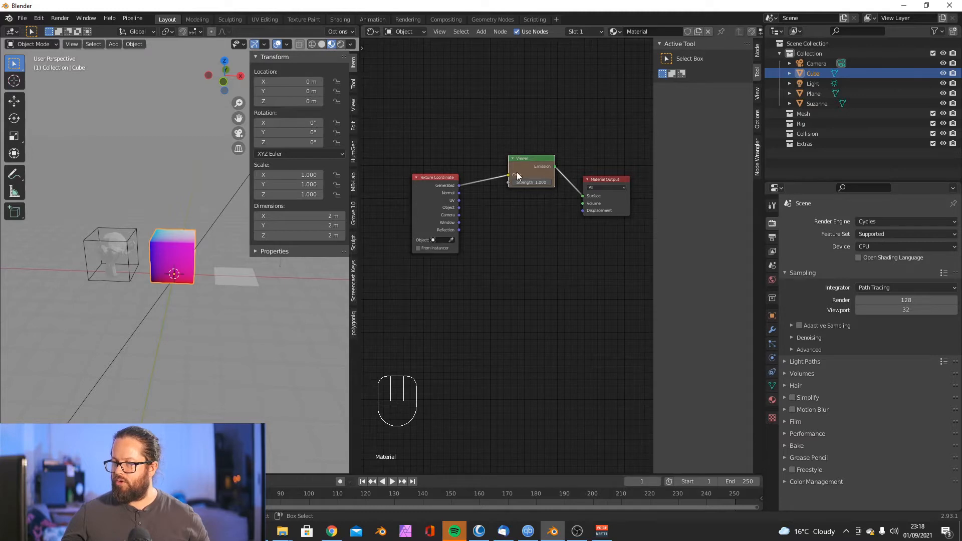
pyautogui.moveTo(536, 164); pyautogui.dragTo(588, 126)
pyautogui.click(524, 192)
pyautogui.write('1')
pyautogui.press('Return')
pyautogui.moveTo(436, 176); pyautogui.dragTo(429, 159)
# Step: Add a MixRGB node between the Texture Coordinate and Material Output nodes
pyautogui.hotkey('shift', 'a')
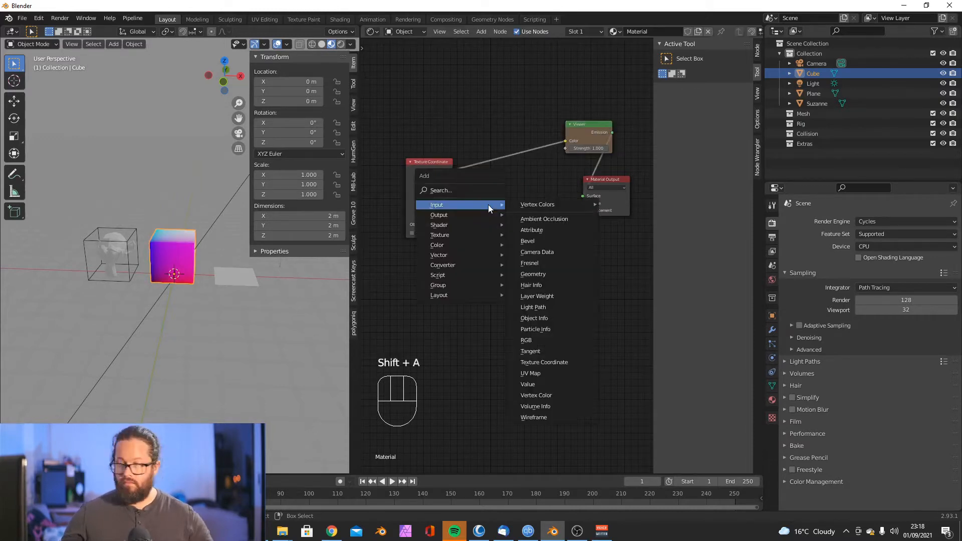
pyautogui.moveTo(468, 255)
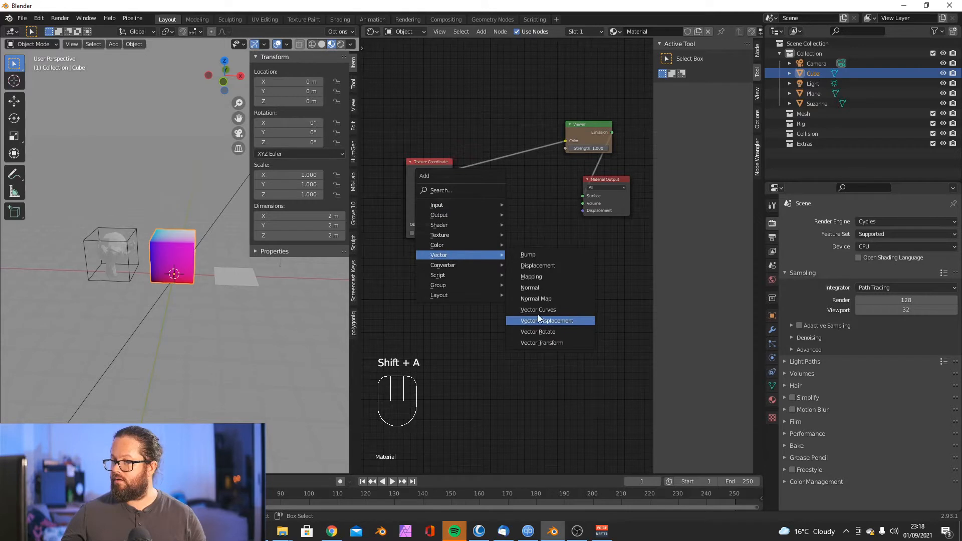
pyautogui.moveTo(438, 245)
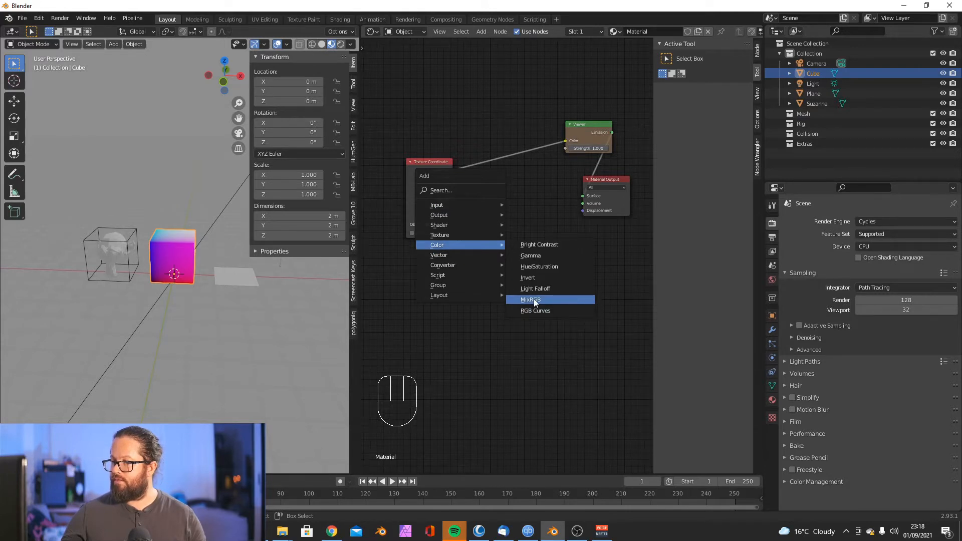
pyautogui.click(534, 305)
pyautogui.click(474, 193)
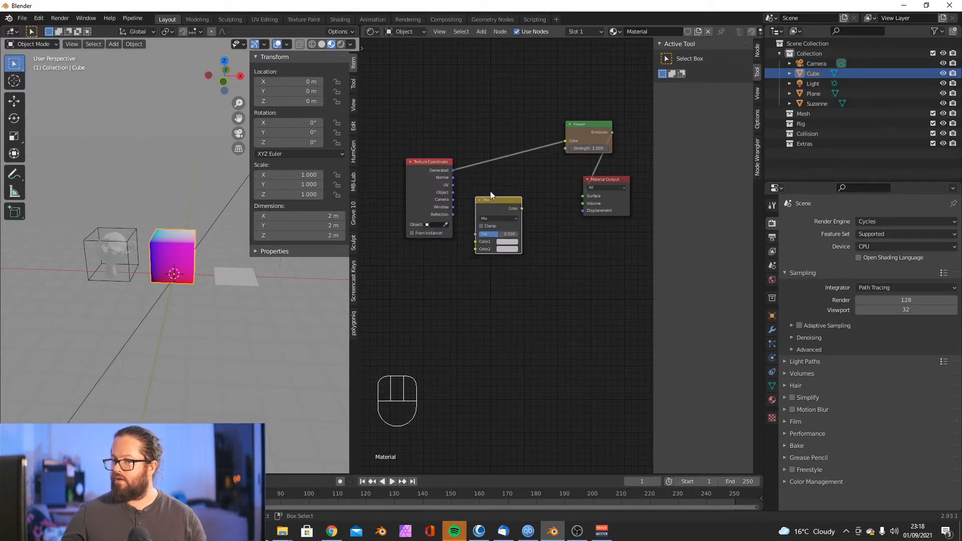
# Step: Move the Mix node beside the Texture Coordinate node, give it a red Color1, and preview its output through the Viewer
pyautogui.moveTo(498, 200); pyautogui.dragTo(491, 211)
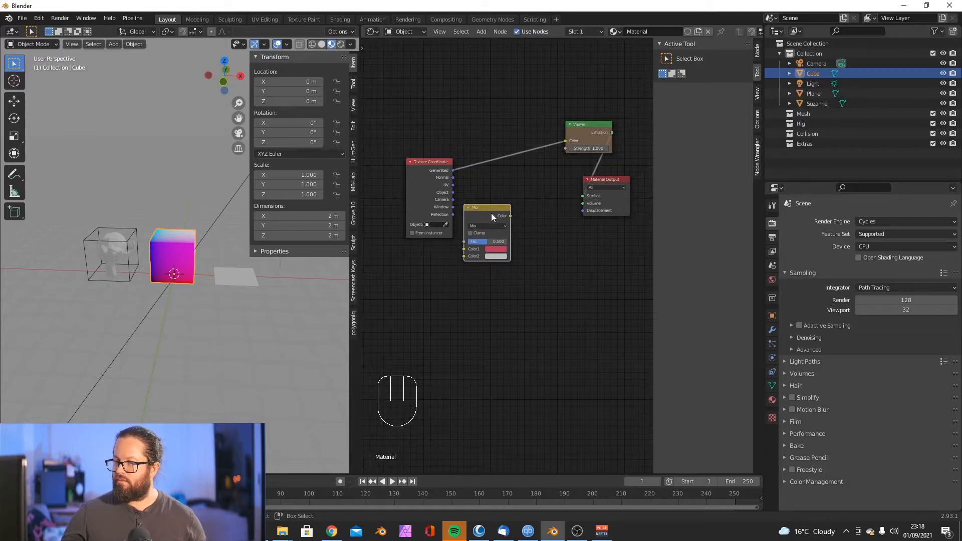
pyautogui.click(491, 213)
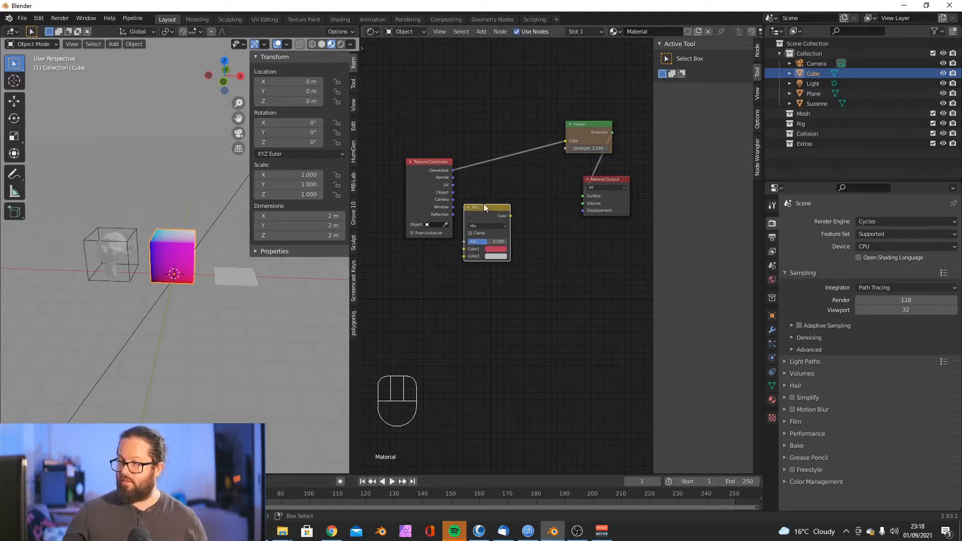
pyautogui.keyDown('ctrl'); pyautogui.keyDown('shift'); pyautogui.click(488, 212); pyautogui.keyUp('shift'); pyautogui.keyUp('ctrl')
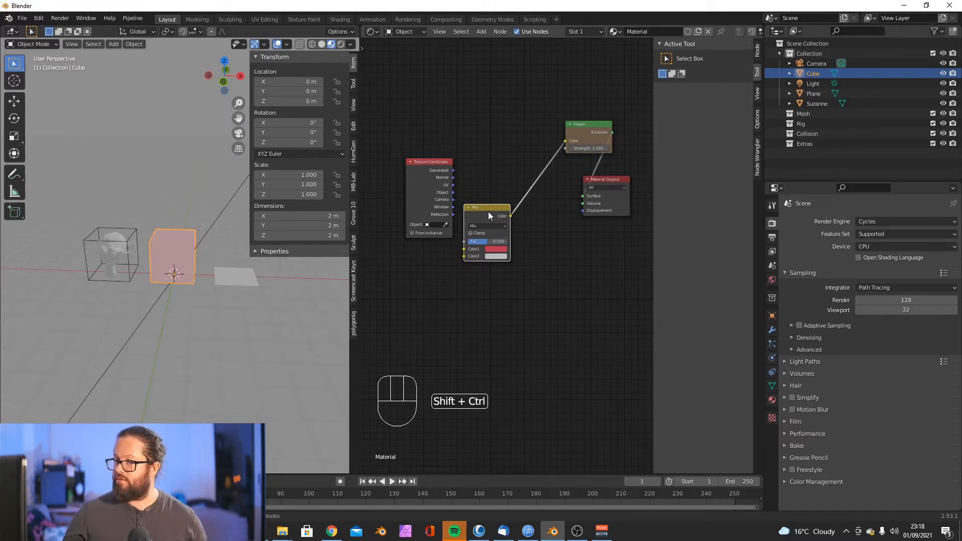
# Step: Move the Texture Coordinate node upward and the Mix node below it, and hide the node editor's sidebar
pyautogui.moveTo(491, 208); pyautogui.dragTo(513, 216)
pyautogui.moveTo(423, 169); pyautogui.dragTo(417, 129)
pyautogui.moveTo(499, 214); pyautogui.dragTo(459, 244)
pyautogui.press('n')
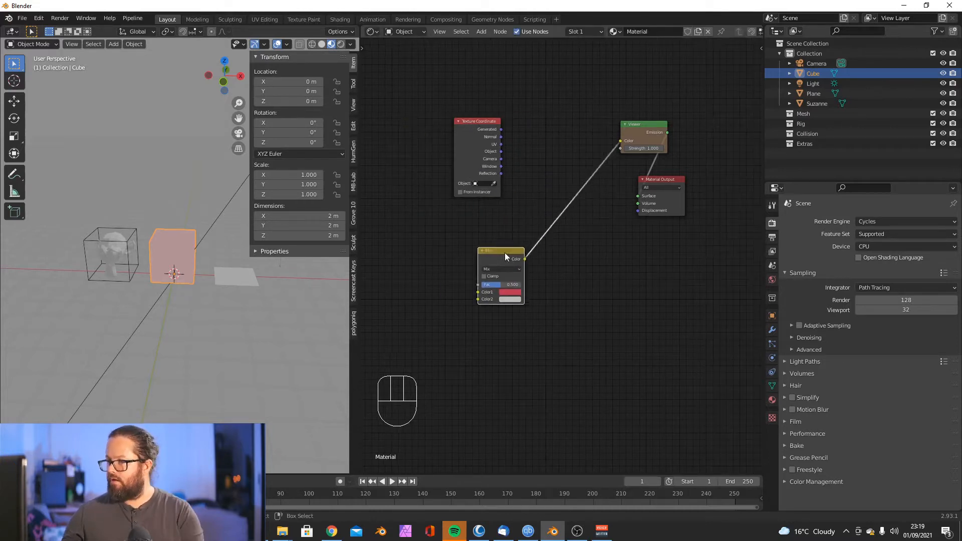
# Step: Delete the Mix node to preview the Texture Coordinate's Generated output directly, and briefly mute the Viewer node
pyautogui.press('Delete')
pyautogui.keyDown('ctrl'); pyautogui.keyDown('shift'); pyautogui.click(474, 143); pyautogui.keyUp('shift'); pyautogui.keyUp('ctrl')
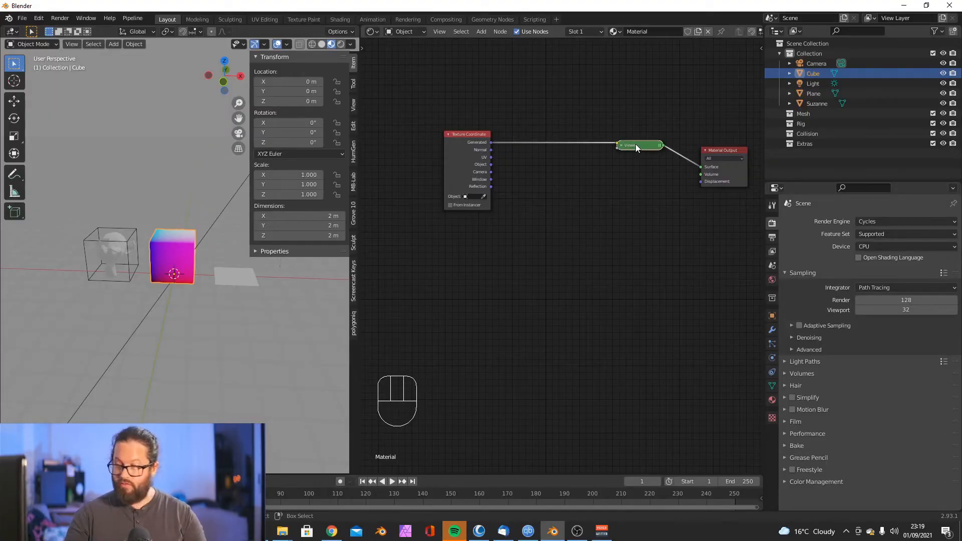
pyautogui.press('m')
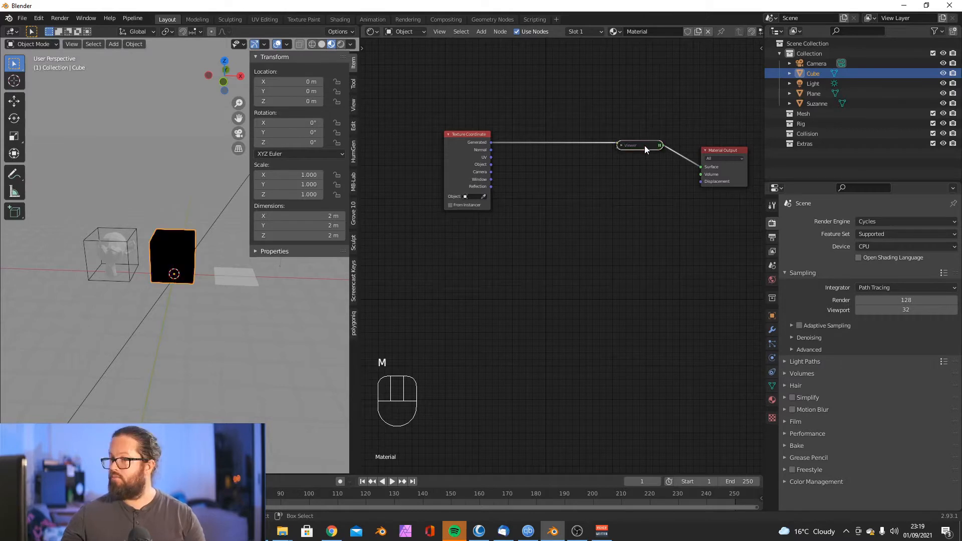
pyautogui.press('m')
# Step: Insert a Noise Texture node between the Texture Coordinate's Generated output and the Viewer
pyautogui.hotkey('shift', 'a')
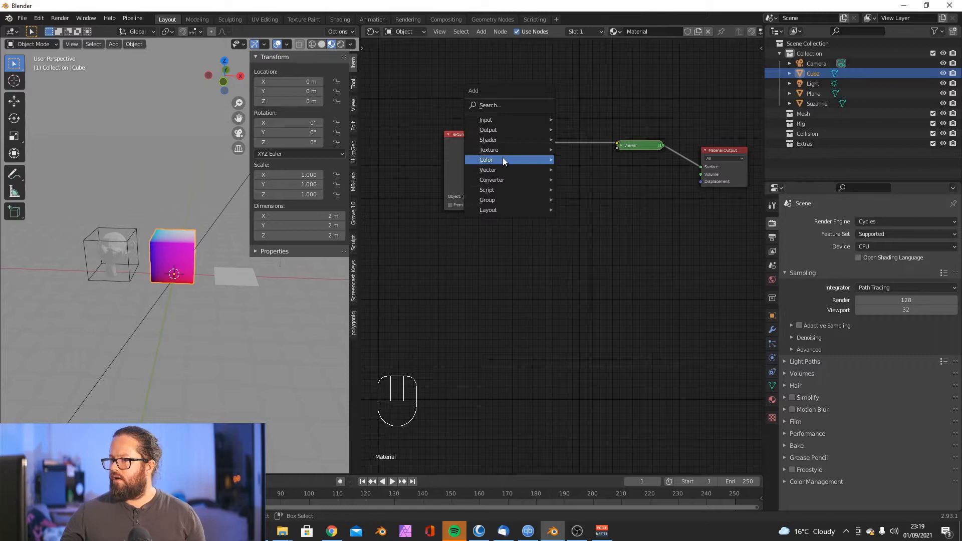
pyautogui.moveTo(503, 150)
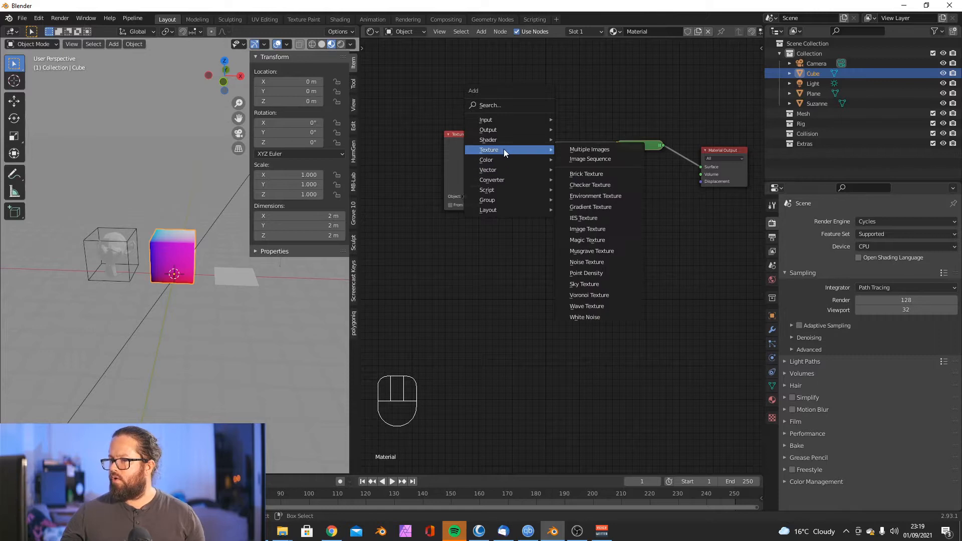
pyautogui.click(591, 261)
pyautogui.click(533, 135)
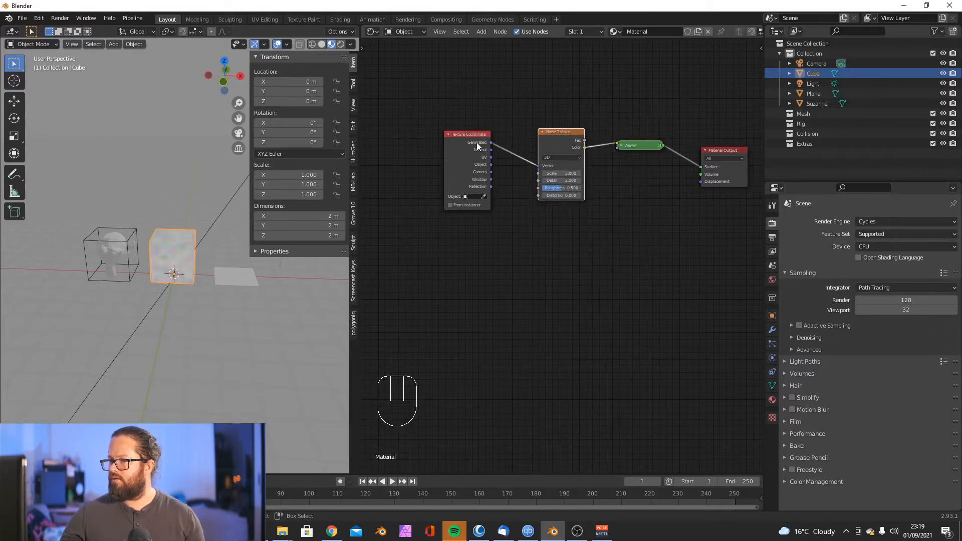
pyautogui.moveTo(177, 251)
pyautogui.mouseDown(button='middle')
pyautogui.moveTo(200, 249)
pyautogui.moveTo(185, 251)
pyautogui.mouseUp(button='middle')
pyautogui.moveTo(567, 136)
pyautogui.mouseDown()
pyautogui.moveTo(558, 159)
pyautogui.moveTo(560, 130)
pyautogui.mouseUp()
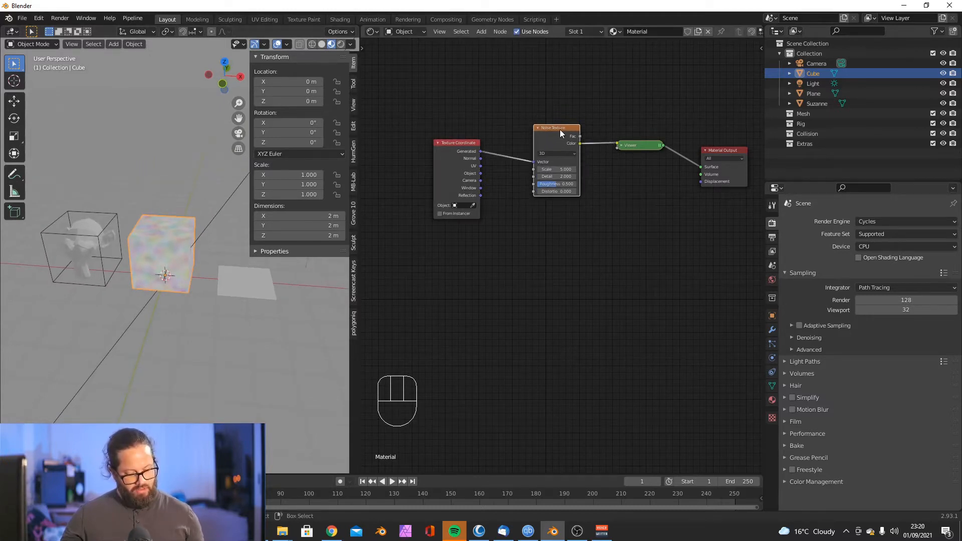
# Step: Mute the Noise Texture node to compare the effect on the cube, and unmute it
pyautogui.press('m')
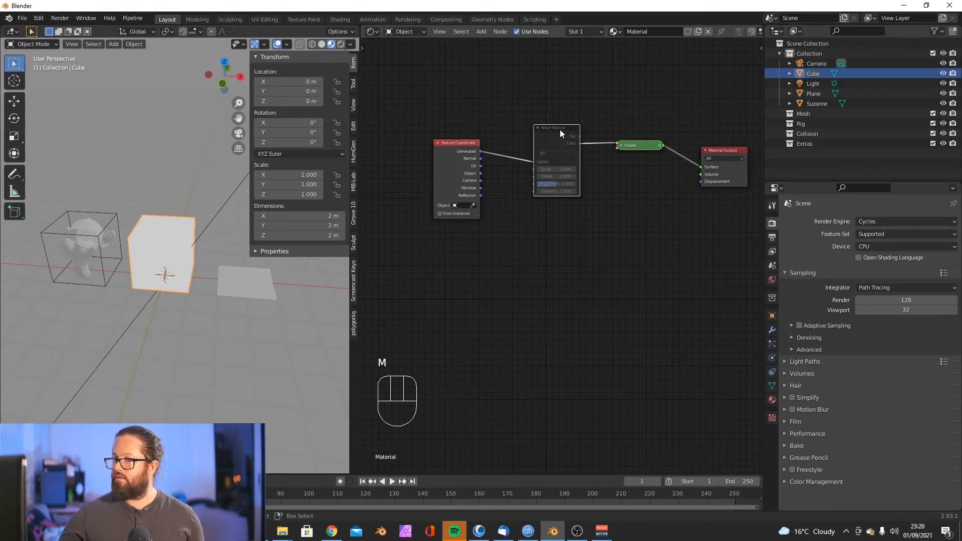
pyautogui.moveTo(549, 144)
pyautogui.mouseDown()
pyautogui.moveTo(548, 167)
pyautogui.moveTo(552, 136)
pyautogui.mouseUp()
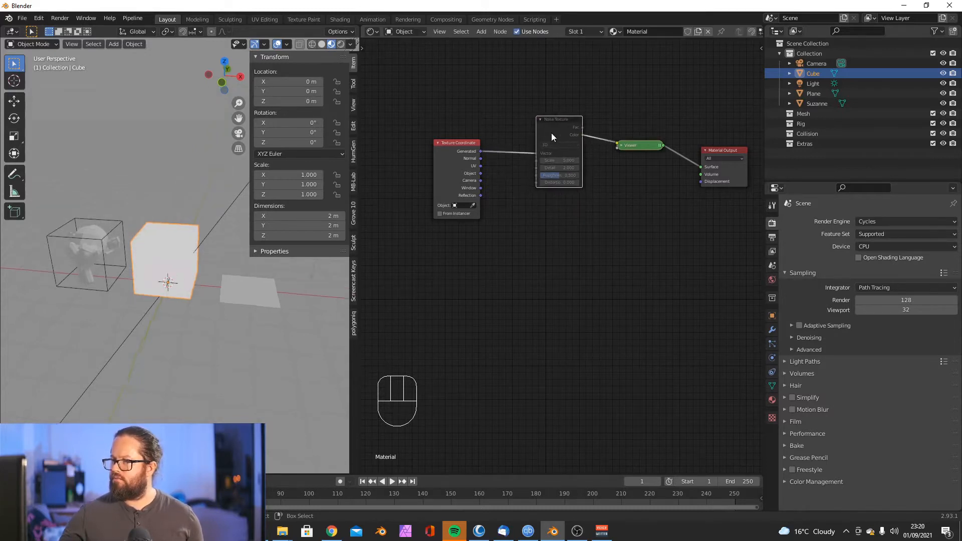
pyautogui.click(557, 133)
pyautogui.press('m')
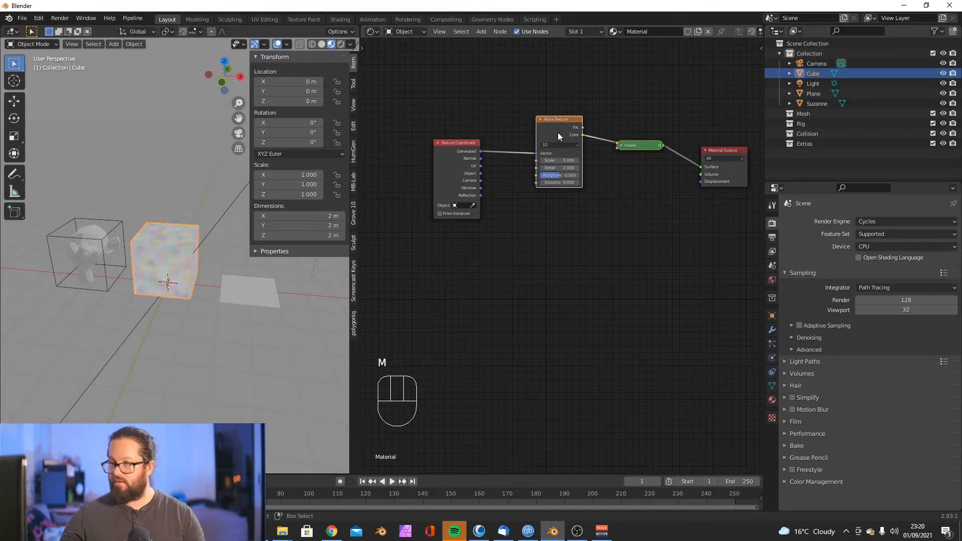
# Step: Replace the Noise Texture with a Subtract math node linked between the Texture Coordinate's Generated output and the Viewer
pyautogui.moveTo(548, 146)
pyautogui.mouseDown()
pyautogui.moveTo(550, 214)
pyautogui.moveTo(557, 136)
pyautogui.mouseUp()
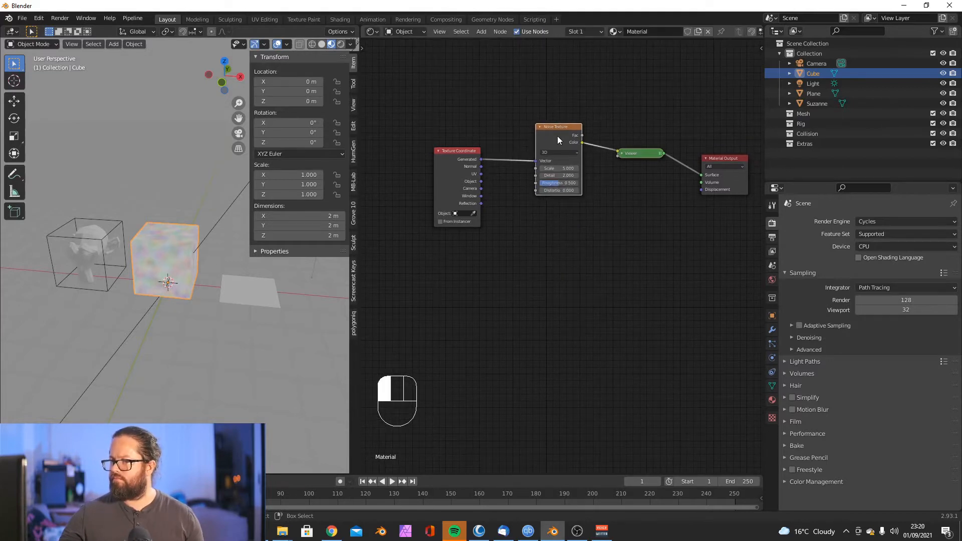
pyautogui.press('Delete')
pyautogui.hotkey('shift', 'a')
pyautogui.moveTo(513, 166)
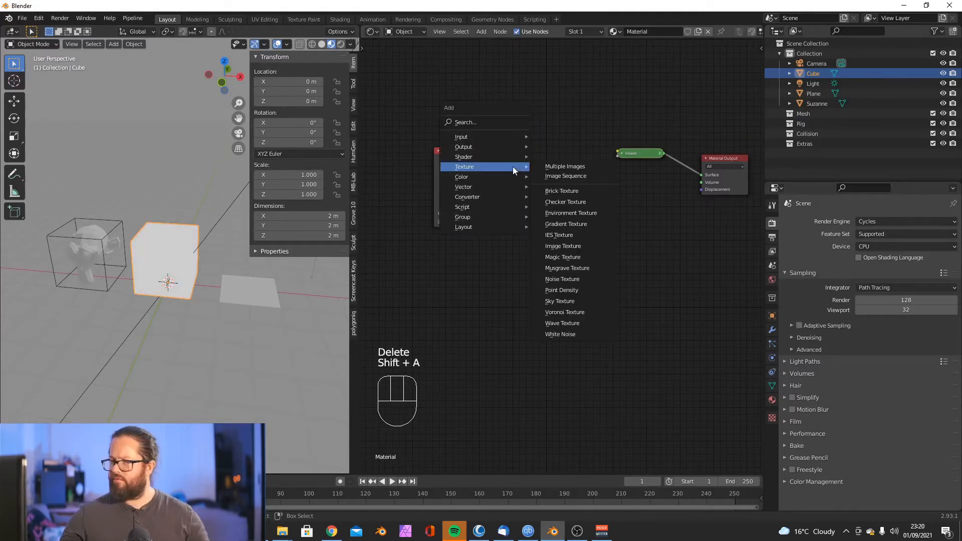
pyautogui.click(569, 279)
pyautogui.click(533, 138)
pyautogui.moveTo(481, 159); pyautogui.dragTo(540, 176)
pyautogui.moveTo(584, 148); pyautogui.dragTo(621, 152)
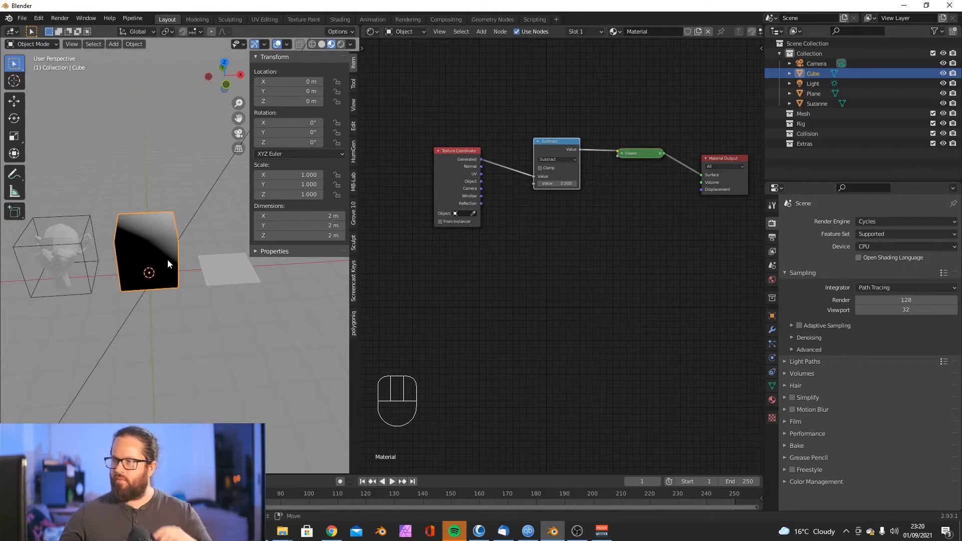
# Step: Mute the Subtract node to bypass it and reposition it slightly
pyautogui.moveTo(556, 143)
pyautogui.mouseDown()
pyautogui.moveTo(549, 116)
pyautogui.moveTo(547, 132)
pyautogui.mouseUp()
pyautogui.press('m')
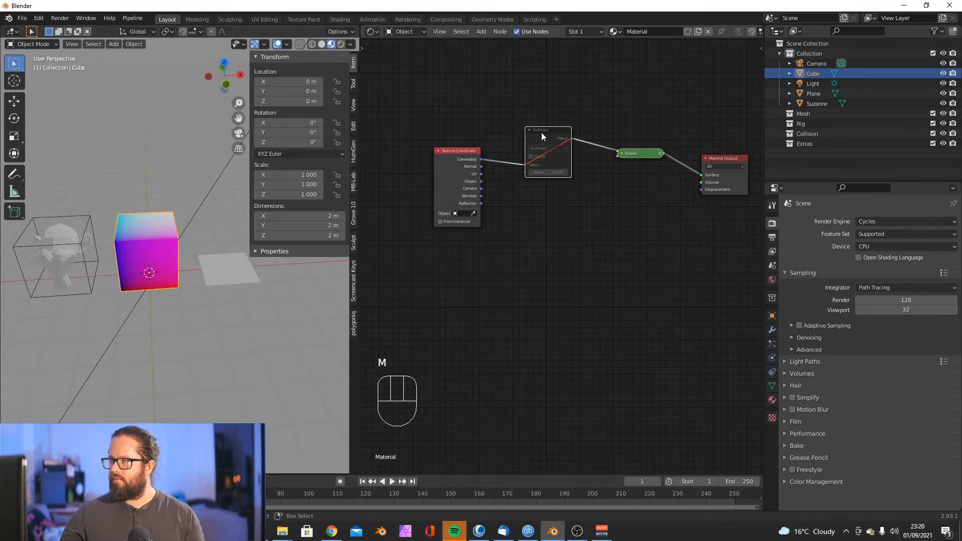
pyautogui.moveTo(547, 128)
pyautogui.mouseDown()
pyautogui.moveTo(540, 140)
pyautogui.moveTo(552, 127)
pyautogui.mouseUp()
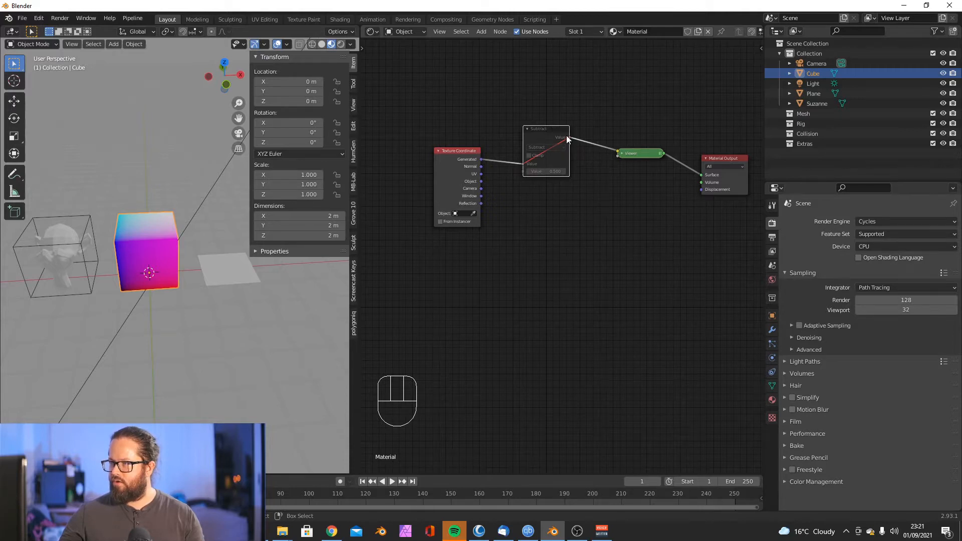
pyautogui.moveTo(534, 135); pyautogui.dragTo(537, 132)
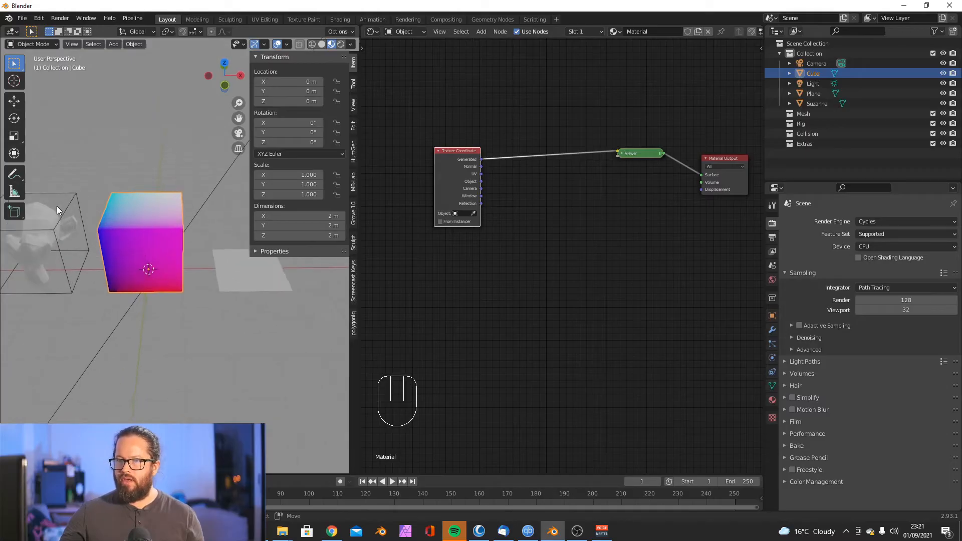
# Step: Rename the cube's material to "Texture co"
pyautogui.click(65, 220)
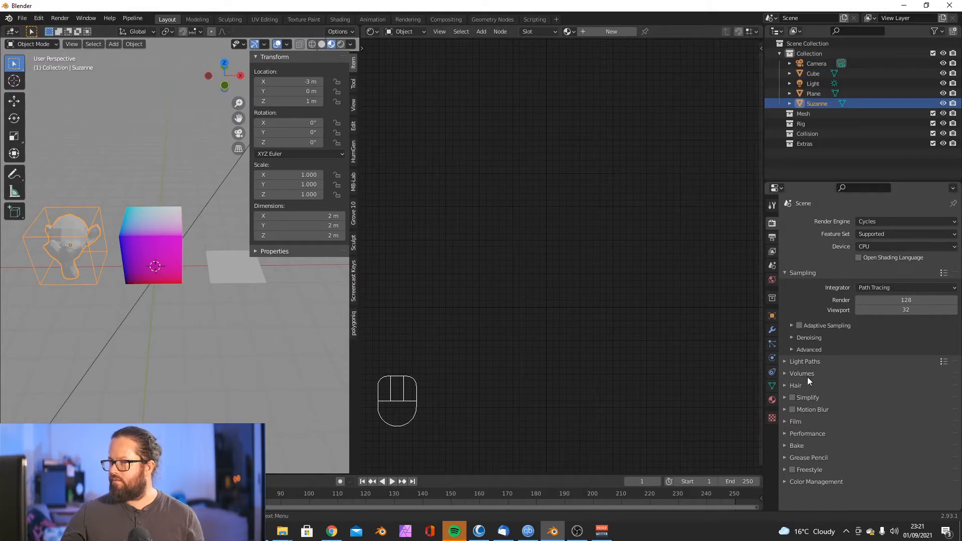
pyautogui.click(145, 226)
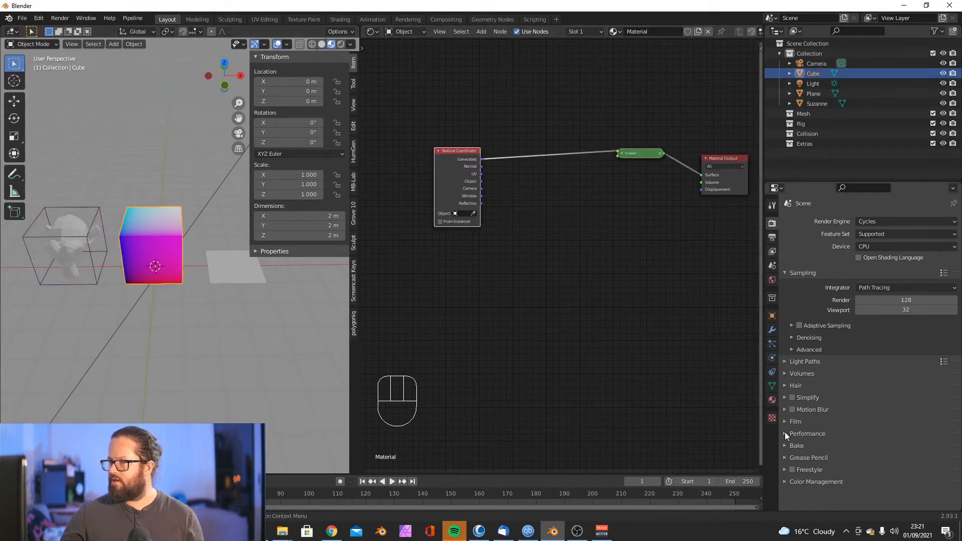
pyautogui.click(772, 399)
pyautogui.write('Textrue')
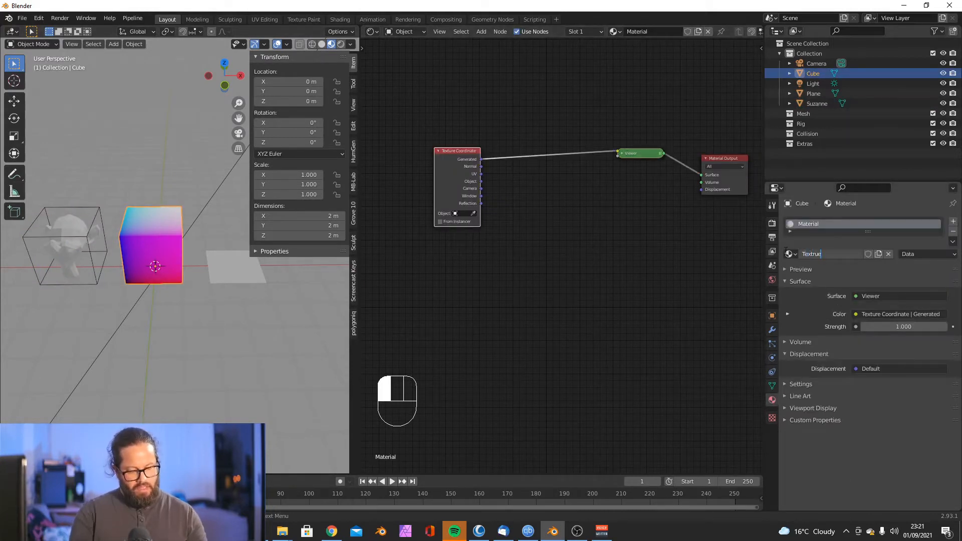
pyautogui.write(' Coordaint')
pyautogui.press('BackSpace')
pyautogui.press('BackSpace')
pyautogui.press('BackSpace')
pyautogui.press('BackSpace')
pyautogui.press('BackSpace')
pyautogui.press('BackSpace')
pyautogui.press('BackSpace')
pyautogui.press('BackSpace')
pyautogui.press('BackSpace')
pyautogui.press('BackSpace')
pyautogui.press('BackSpace')
pyautogui.press('BackSpace')
pyautogui.press('BackSpace')
pyautogui.write('ure co')
pyautogui.press('Return')
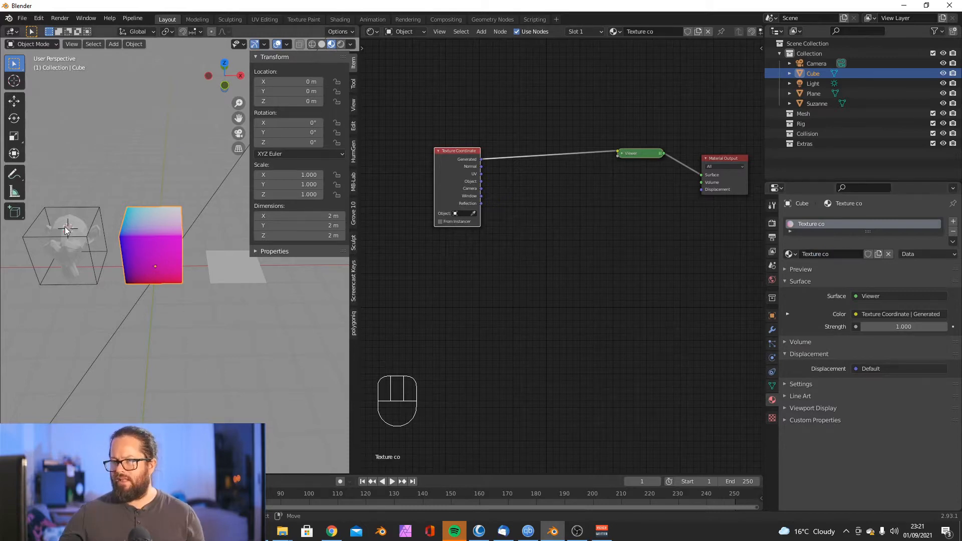
# Step: Assign the existing "Texture co" material to both the monkey and the plane
pyautogui.click(51, 231)
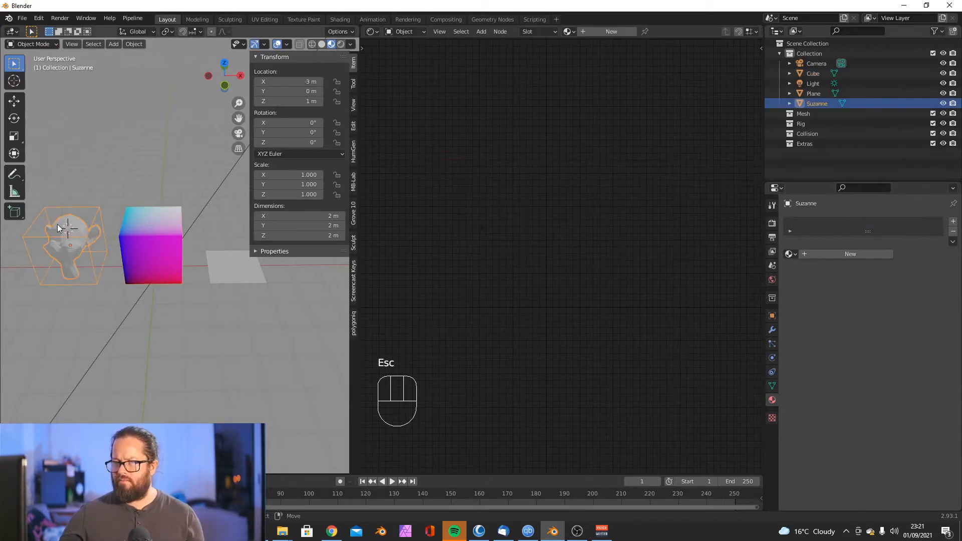
pyautogui.click(795, 254)
pyautogui.click(812, 269)
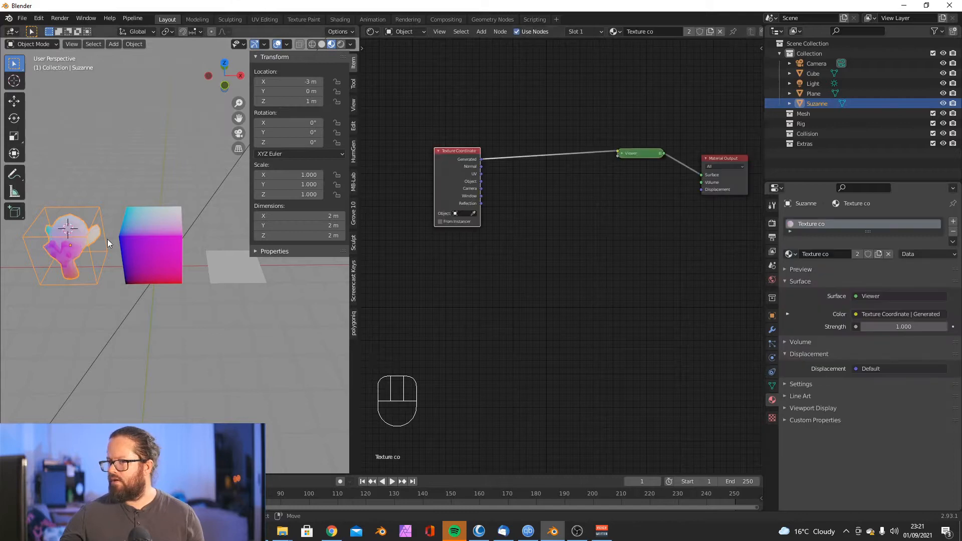
pyautogui.click(246, 277)
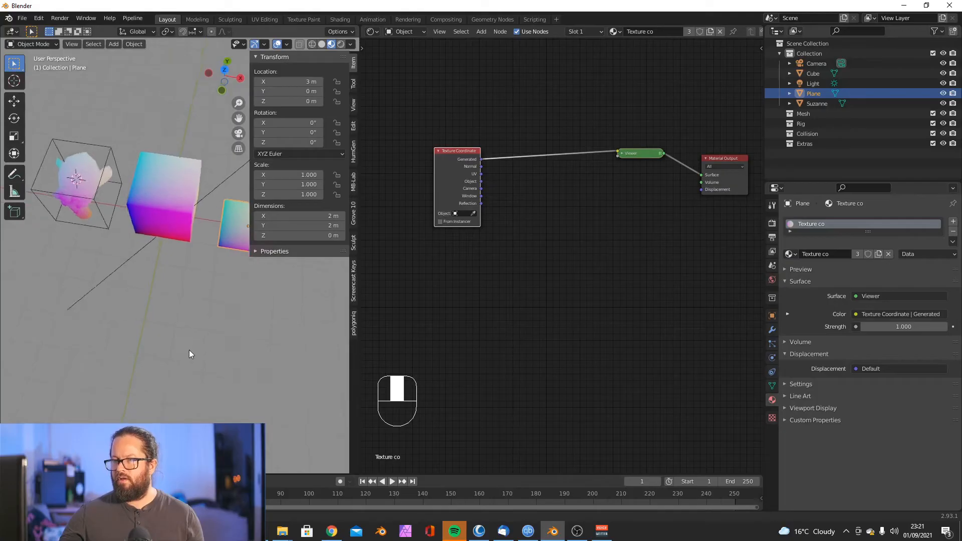
pyautogui.moveTo(189, 353); pyautogui.dragTo(287, 109, button='middle')
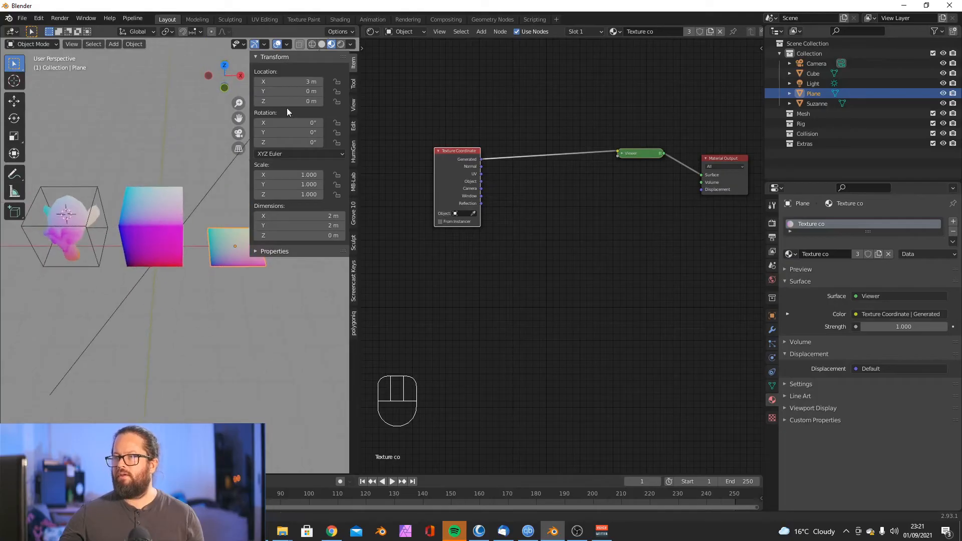
# Step: Switch to Chrome and read the properties and outputs sections of the Blender manual's Texture Coordinate Node page
pyautogui.click(332, 531)
pyautogui.scroll(5, 327, 206)
pyautogui.scroll(3, 327, 208)
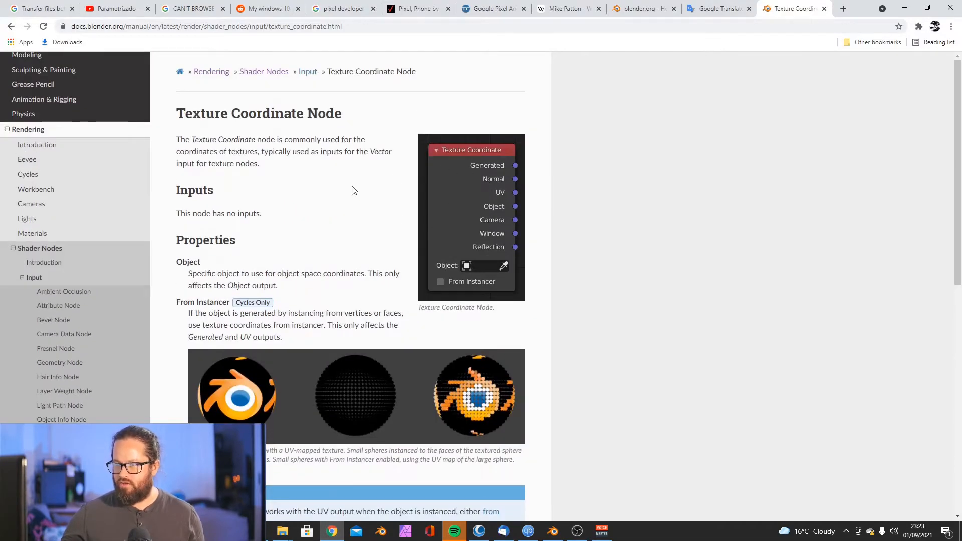
pyautogui.scroll(-7, 332, 189)
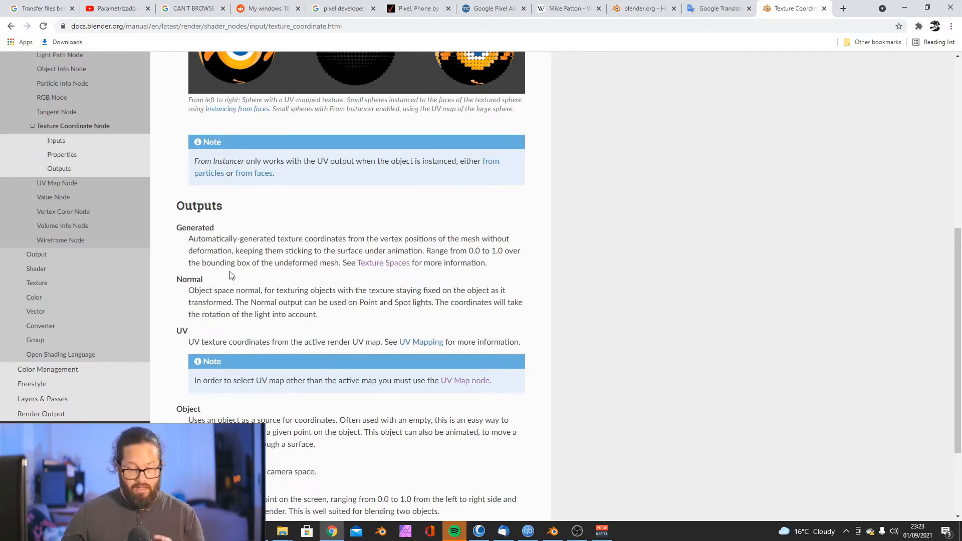
pyautogui.scroll(1, 259, 261)
pyautogui.scroll(5, 231, 165)
pyautogui.scroll(-3, 229, 159)
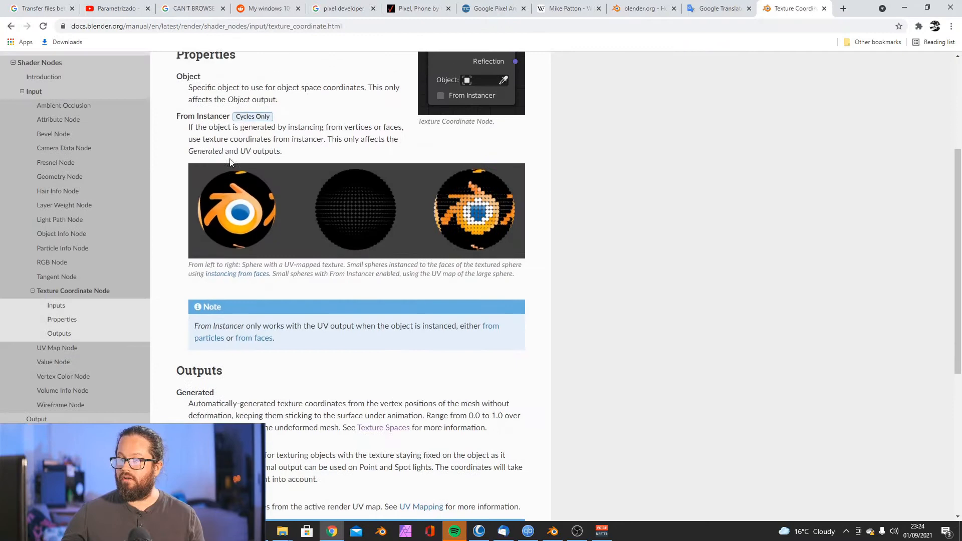
pyautogui.scroll(-3, 251, 154)
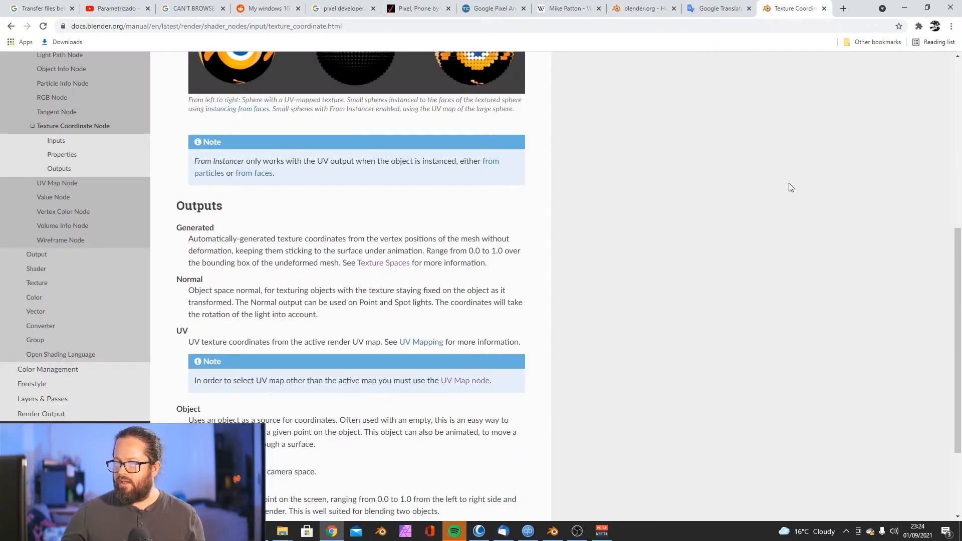
# Step: Return to Blender and select the cube to show its material nodes
pyautogui.click(906, 8)
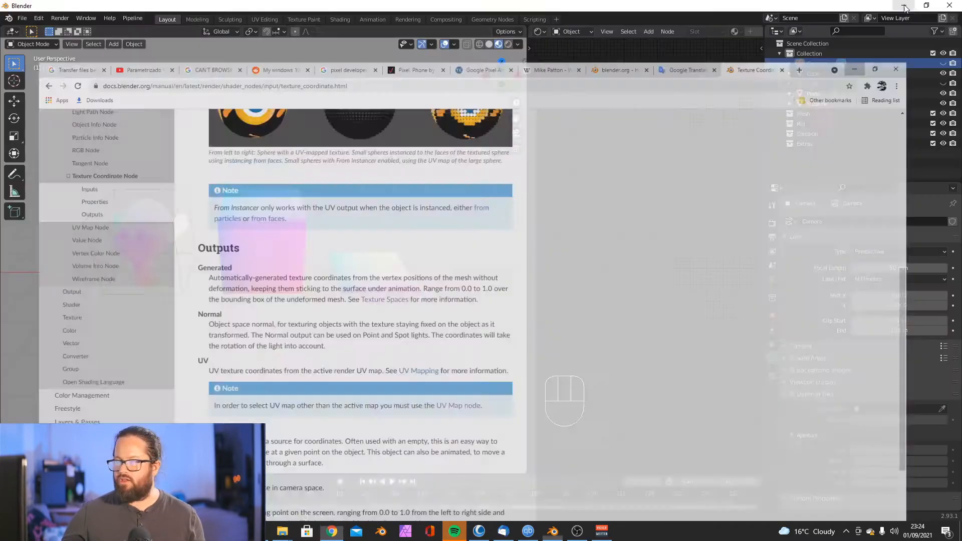
pyautogui.moveTo(288, 293); pyautogui.dragTo(233, 314, button='middle')
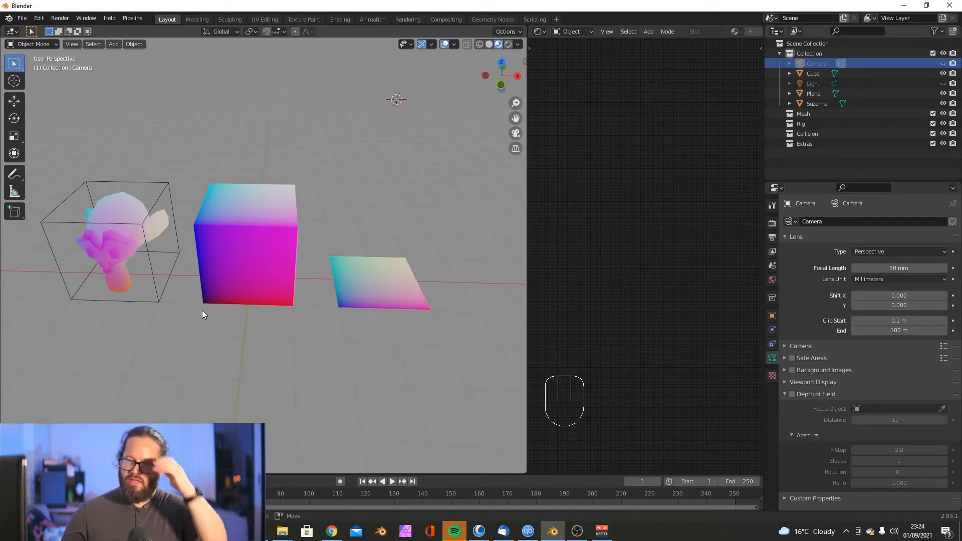
pyautogui.moveTo(211, 284); pyautogui.dragTo(272, 228, button='middle')
pyautogui.click(271, 228)
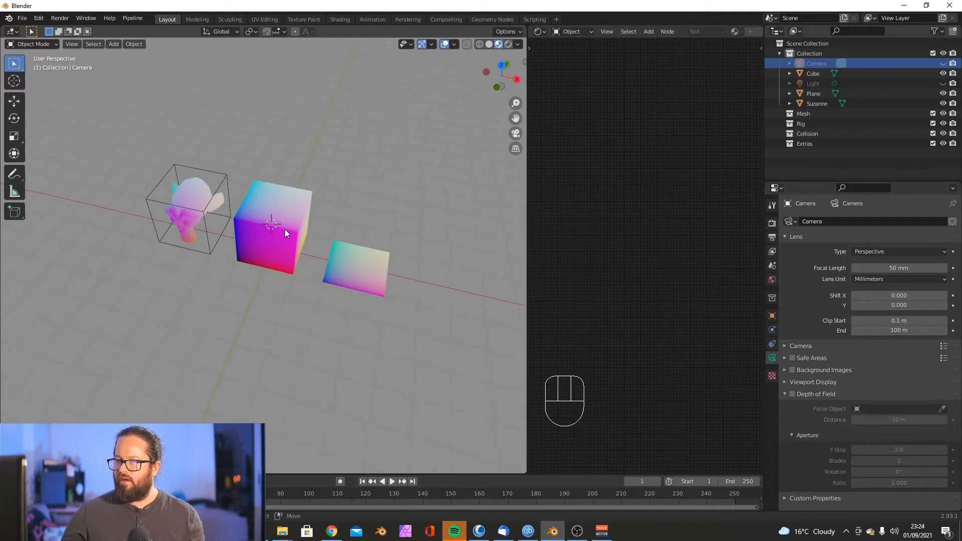
pyautogui.moveTo(233, 265); pyautogui.dragTo(237, 264, button='middle')
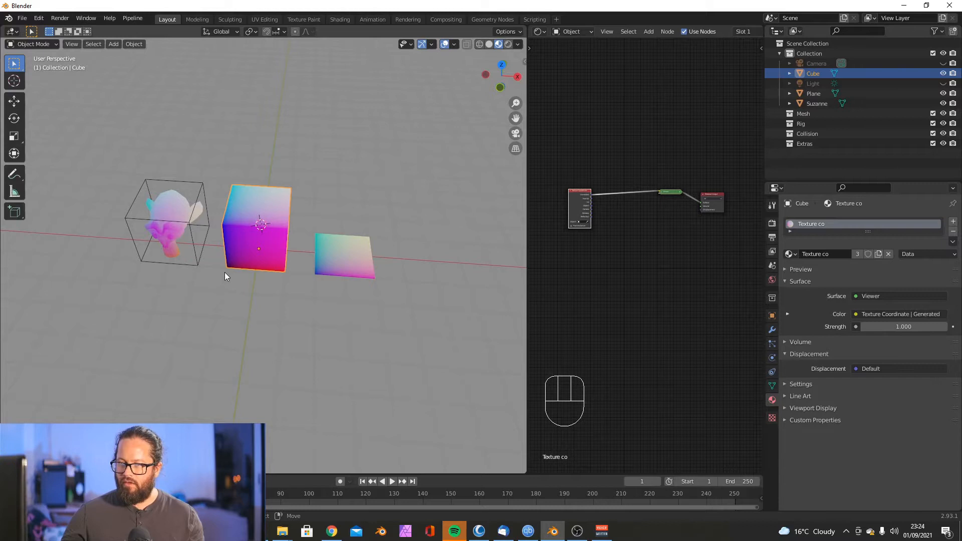
pyautogui.moveTo(228, 272); pyautogui.dragTo(308, 201, button='middle')
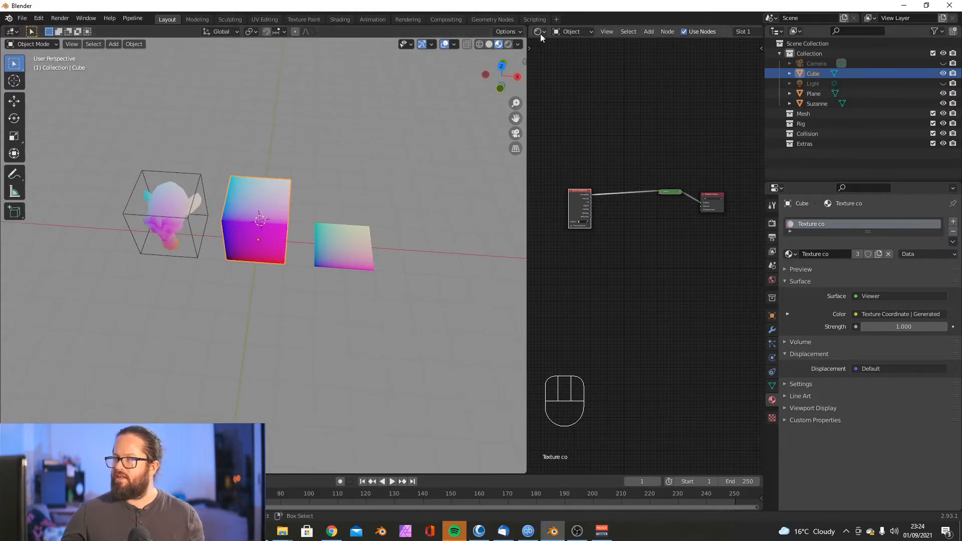
# Step: Widen the 3D viewport slightly and examine the coloured objects from other angles relative to the navigation axes
pyautogui.moveTo(529, 85); pyautogui.dragTo(552, 86)
pyautogui.scroll(-3, 436, 129)
pyautogui.scroll(3, 446, 121)
pyautogui.moveTo(524, 92); pyautogui.dragTo(532, 62)
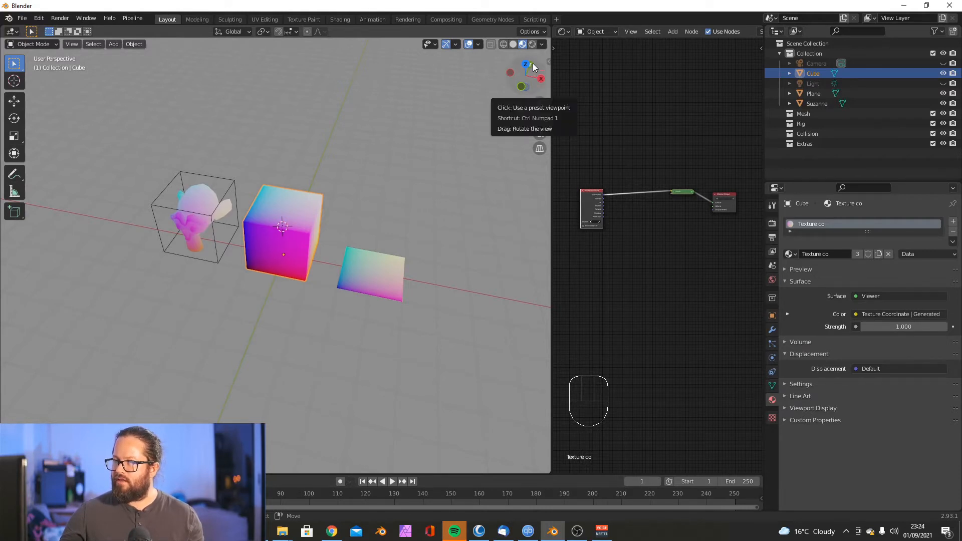
pyautogui.moveTo(527, 89); pyautogui.dragTo(514, 78)
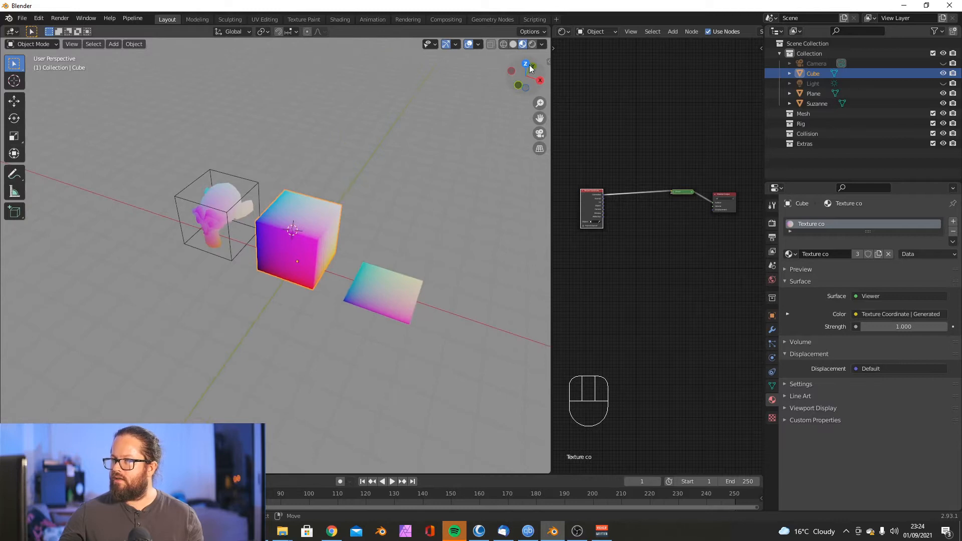
# Step: Examine the Generated colour gradients on the cube, monkey and plane from the front, sides, back and above
pyautogui.moveTo(277, 265); pyautogui.dragTo(314, 263, button='middle')
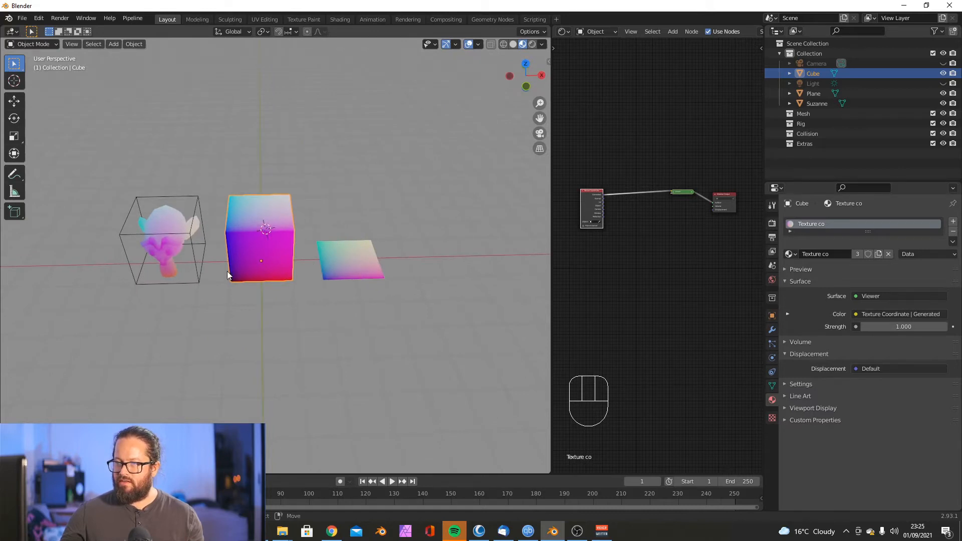
pyautogui.moveTo(231, 285)
pyautogui.mouseDown(button='middle')
pyautogui.moveTo(296, 264)
pyautogui.moveTo(224, 272)
pyautogui.moveTo(256, 271)
pyautogui.moveTo(228, 281)
pyautogui.moveTo(210, 259)
pyautogui.moveTo(230, 279)
pyautogui.mouseUp(button='middle')
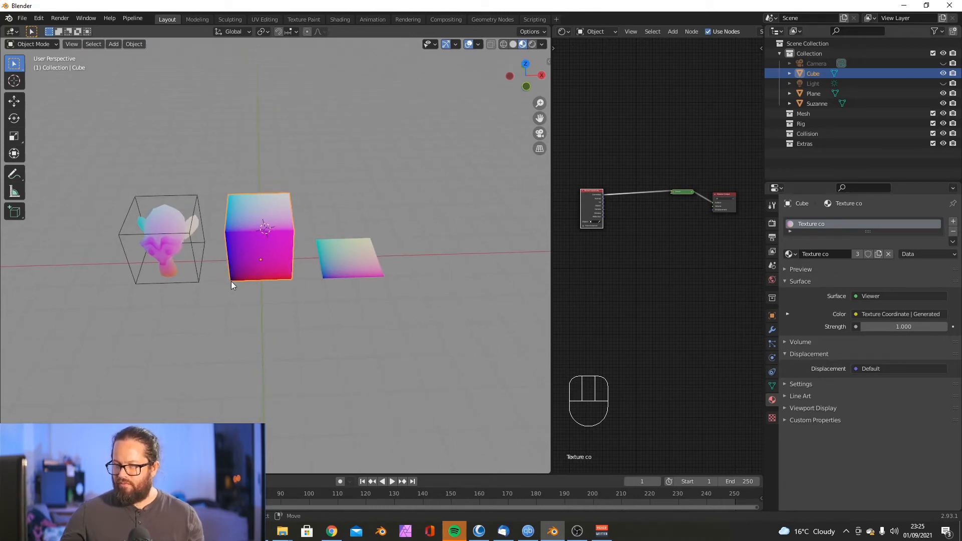
pyautogui.moveTo(227, 282)
pyautogui.mouseDown(button='middle')
pyautogui.moveTo(273, 272)
pyautogui.moveTo(228, 289)
pyautogui.mouseUp(button='middle')
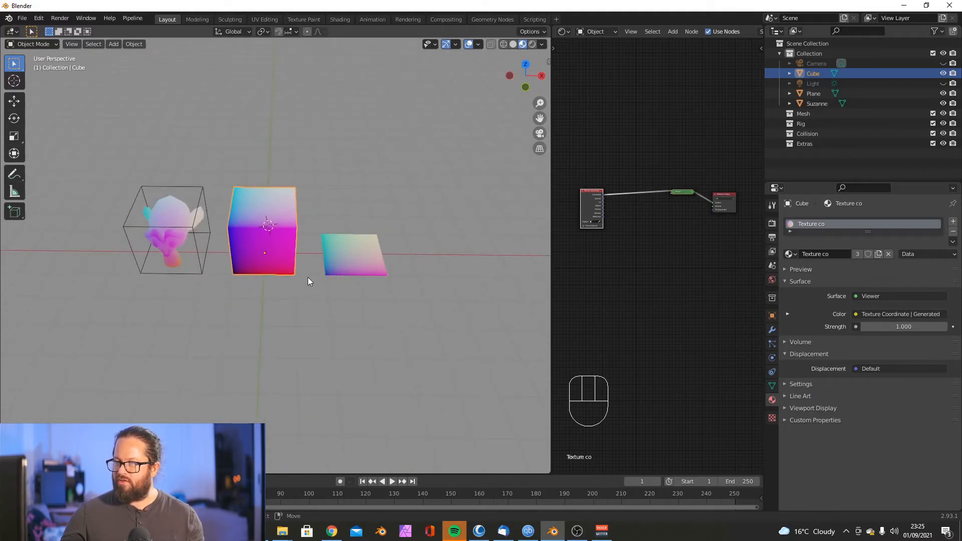
pyautogui.moveTo(305, 296); pyautogui.dragTo(378, 285, button='middle')
pyautogui.moveTo(258, 284); pyautogui.dragTo(433, 179, button='middle')
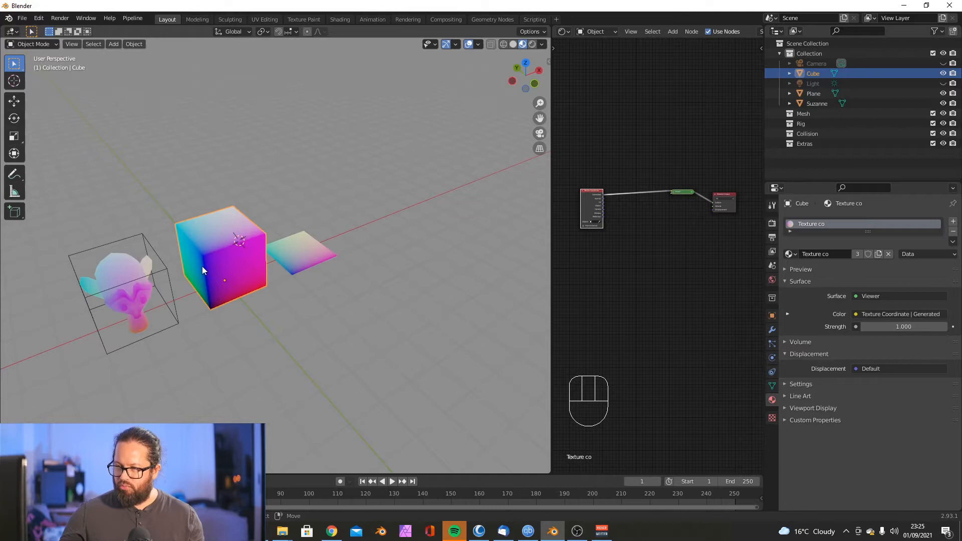
pyautogui.moveTo(200, 246); pyautogui.dragTo(201, 314, button='middle')
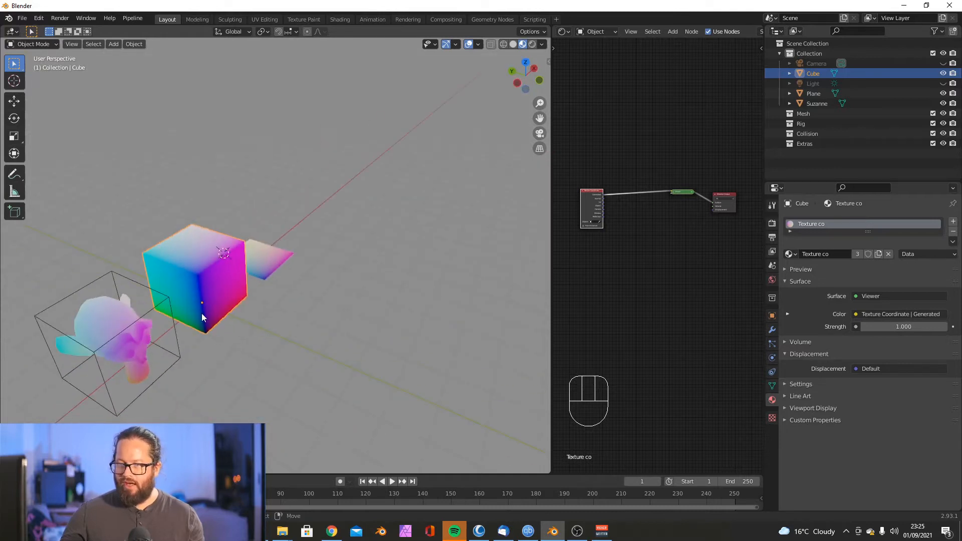
pyautogui.moveTo(196, 269); pyautogui.dragTo(301, 285, button='middle')
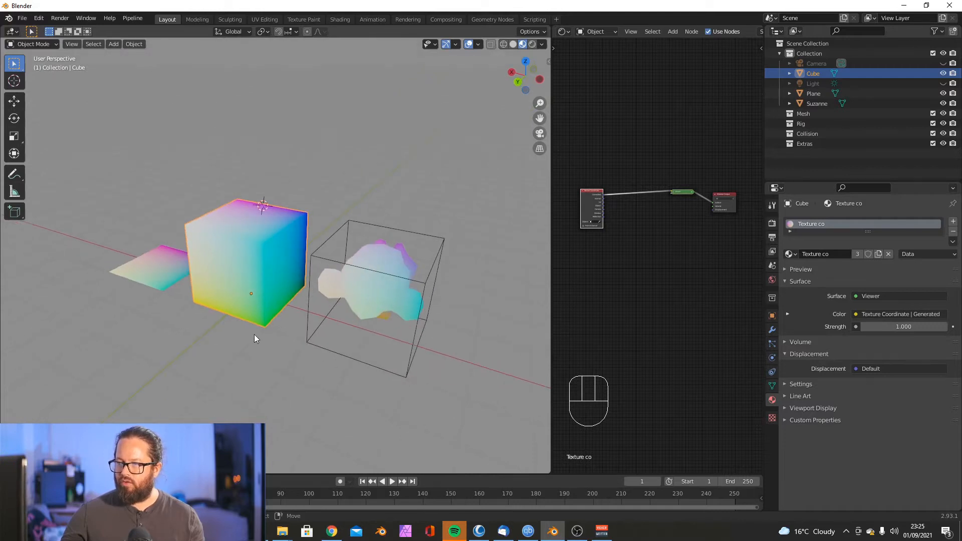
pyautogui.moveTo(308, 281); pyautogui.dragTo(308, 284, button='middle')
pyautogui.moveTo(260, 326); pyautogui.dragTo(296, 283, button='middle')
pyautogui.press('KP_7')
pyautogui.scroll(3, 188, 272)
pyautogui.keyDown('shift'); pyautogui.moveTo(212, 270); pyautogui.dragTo(260, 284, button='middle'); pyautogui.keyUp('shift')
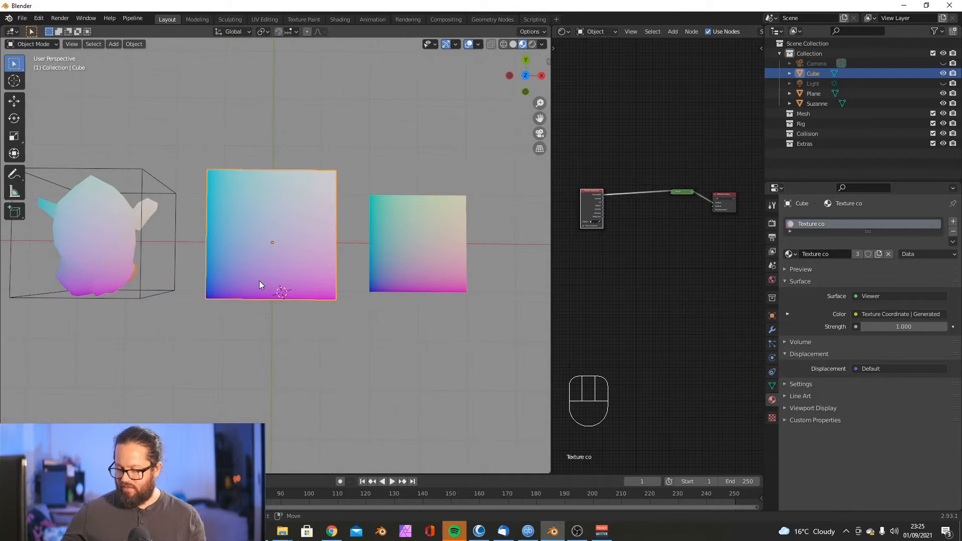
pyautogui.press('KP_1')
pyautogui.press('KP_7')
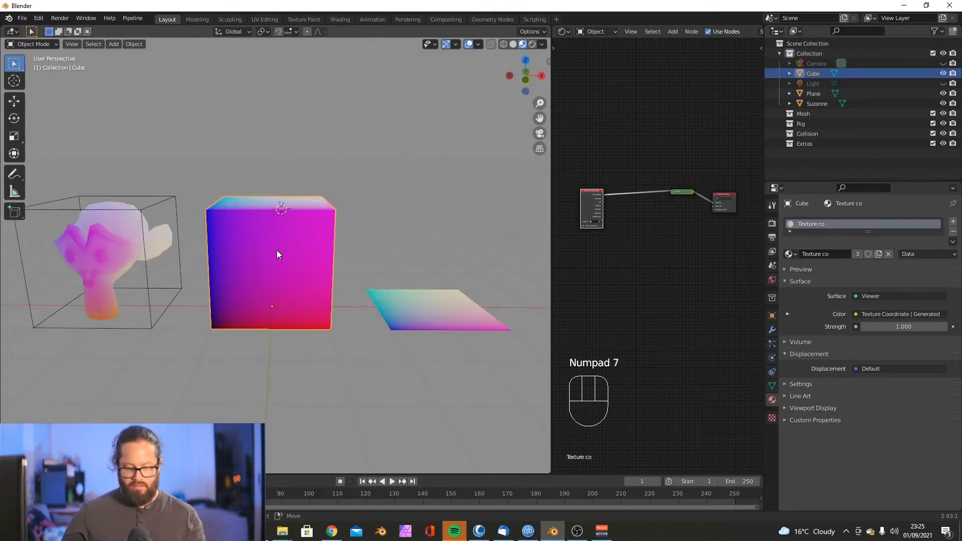
# Step: Stretch the cube along the global Z axis to about twice its height and view it from an angle
pyautogui.press('s')
pyautogui.press('z')
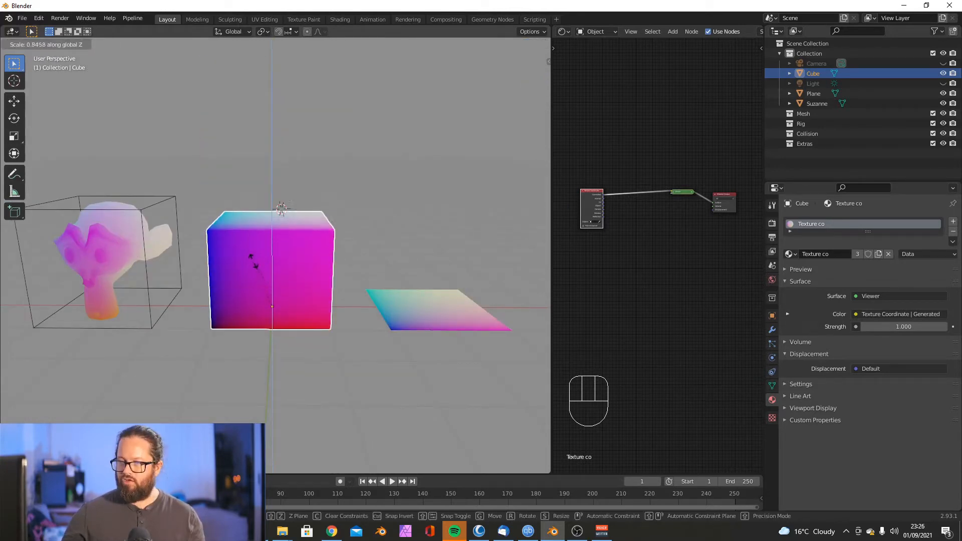
pyautogui.click(255, 206)
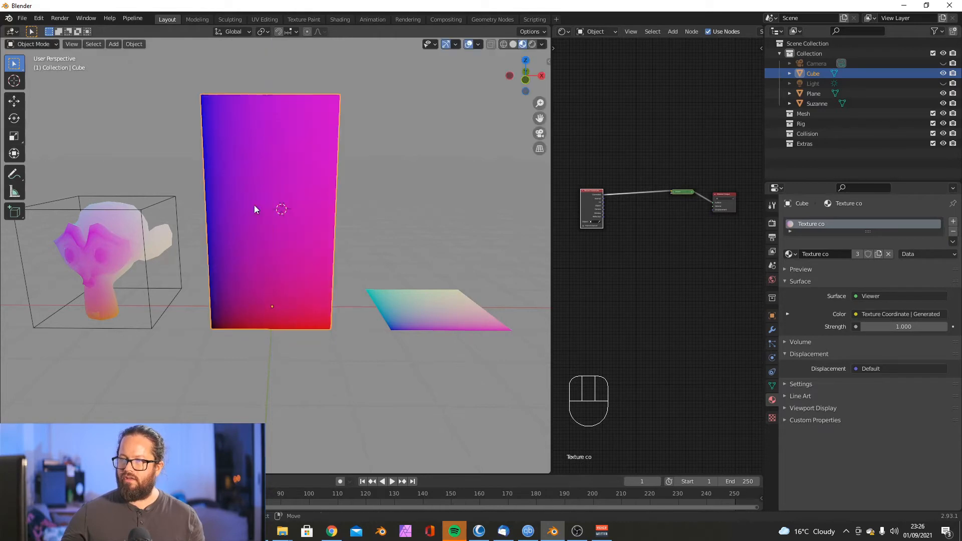
pyautogui.scroll(-3, 250, 253)
pyautogui.moveTo(236, 265); pyautogui.dragTo(273, 278, button='middle')
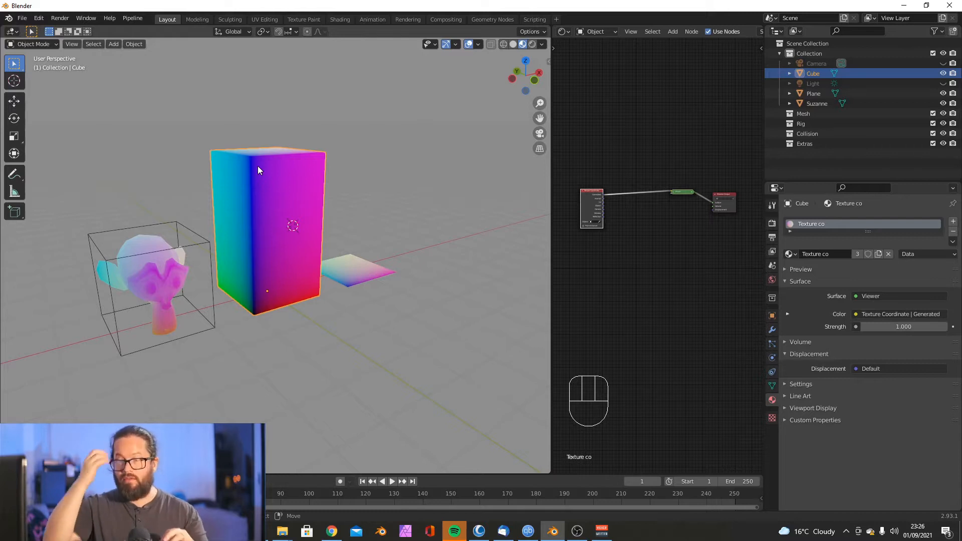
# Step: Try to stretch the monkey along the global Z axis, then cancel the scaling
pyautogui.click(179, 267)
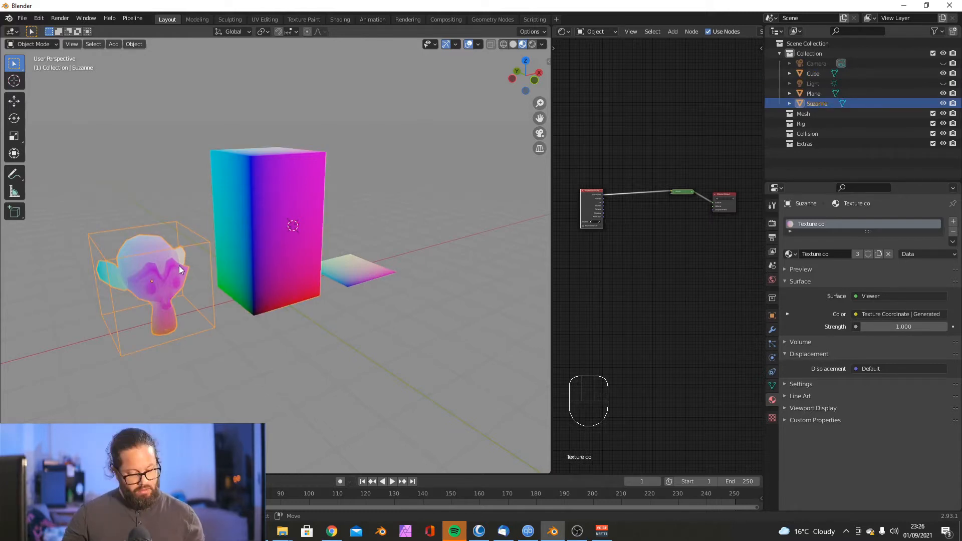
pyautogui.press('s')
pyautogui.press('z')
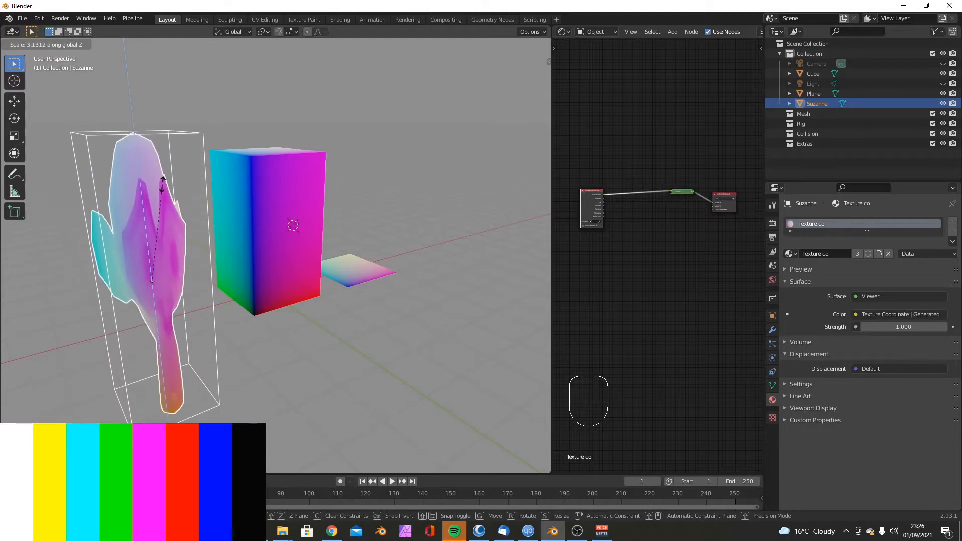
pyautogui.rightClick(163, 248)
pyautogui.moveTo(236, 312); pyautogui.dragTo(164, 238, button='middle')
# Step: Add two evenly spaced horizontal loop cuts around the stretched cube in Edit Mode
pyautogui.click(283, 191)
pyautogui.press('Tab')
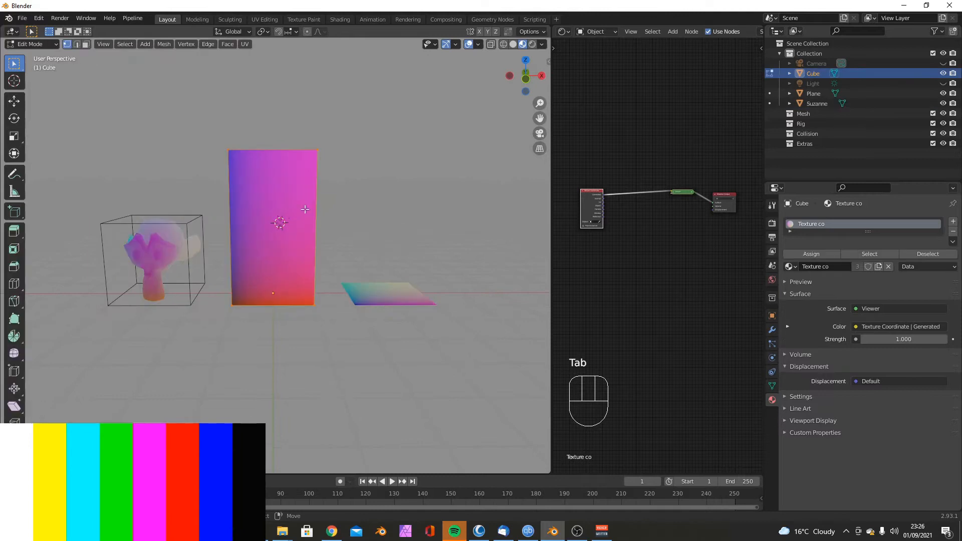
pyautogui.hotkey('ctrl', 'r')
pyautogui.scroll(1, 219, 208)
pyautogui.scroll(1, 219, 208)
pyautogui.scroll(-1, 219, 208)
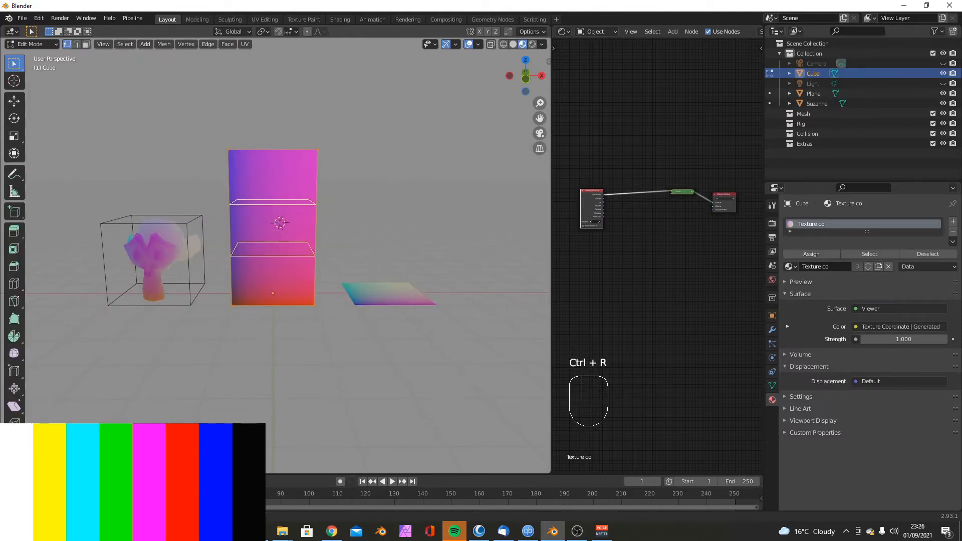
pyautogui.click(219, 208)
pyautogui.moveTo(298, 221); pyautogui.dragTo(226, 144, button='middle')
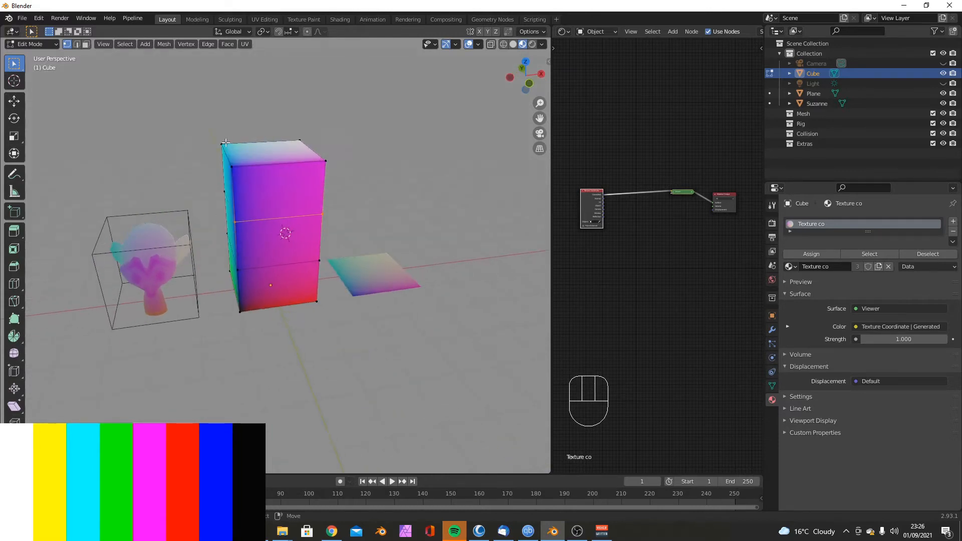
# Step: Bend the stretched cube by rotating its top vertices in front view with smooth proportional editing, and return to Object Mode
pyautogui.rightClick(225, 143)
pyautogui.keyDown('shift'); pyautogui.rightClick(232, 166); pyautogui.keyUp('shift')
pyautogui.keyDown('shift'); pyautogui.rightClick(300, 144); pyautogui.keyUp('shift')
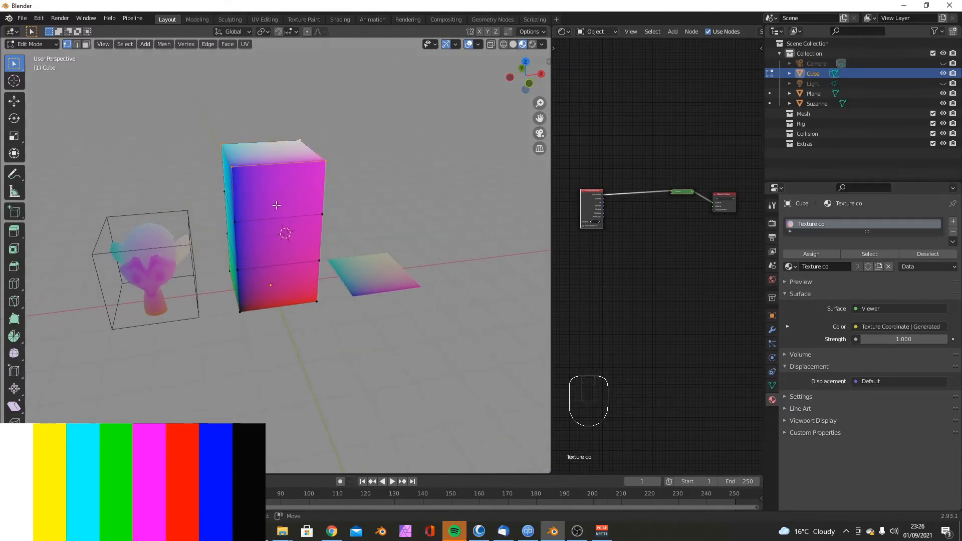
pyautogui.press('KP_1')
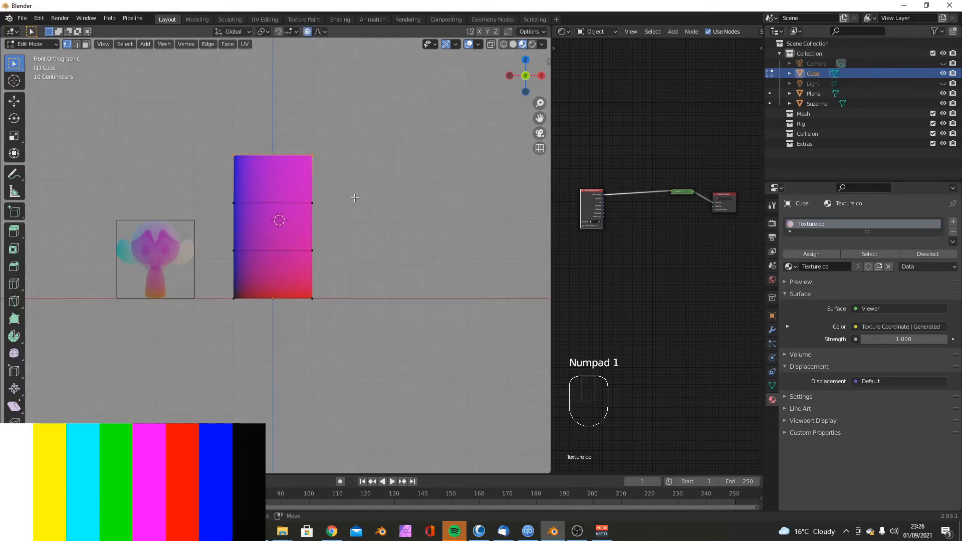
pyautogui.press('r')
pyautogui.scroll(-10, 368, 234)
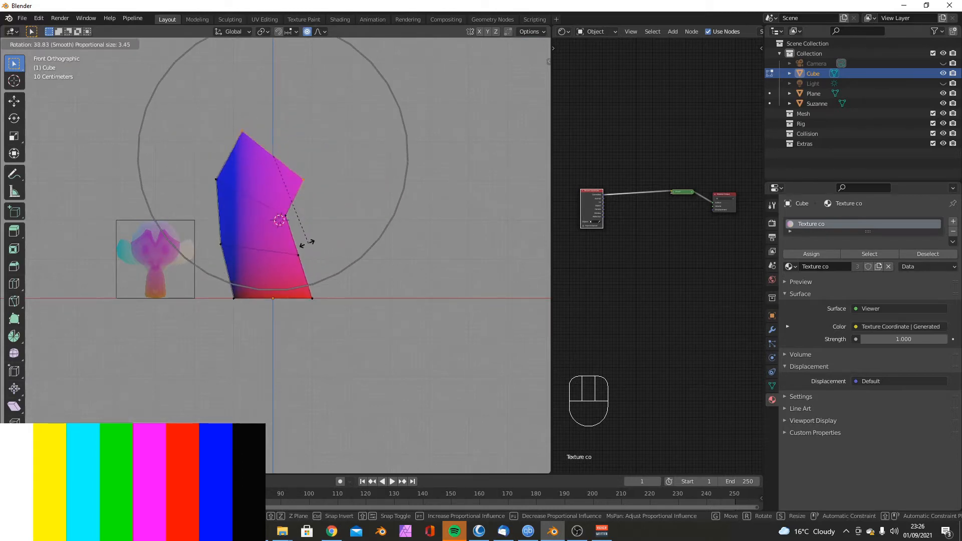
pyautogui.click(255, 177)
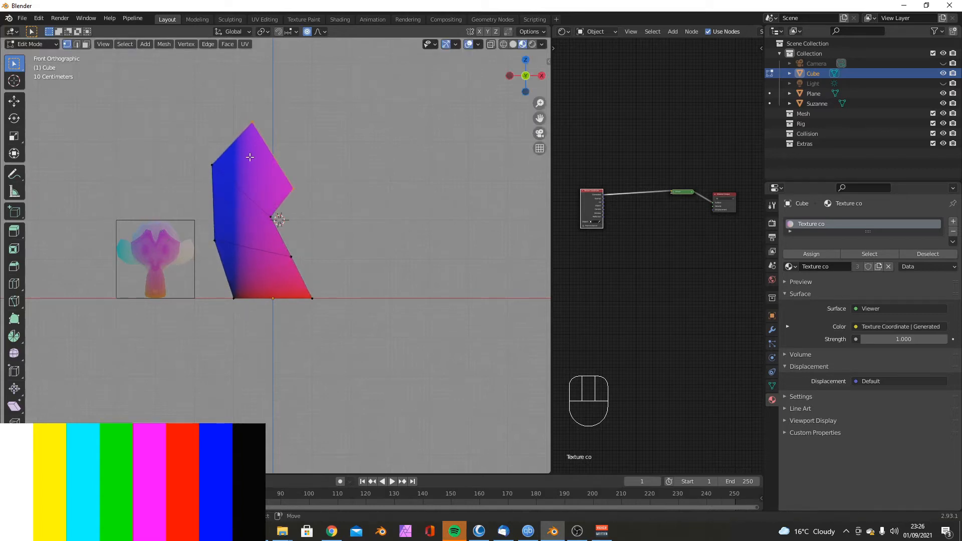
pyautogui.press('Tab')
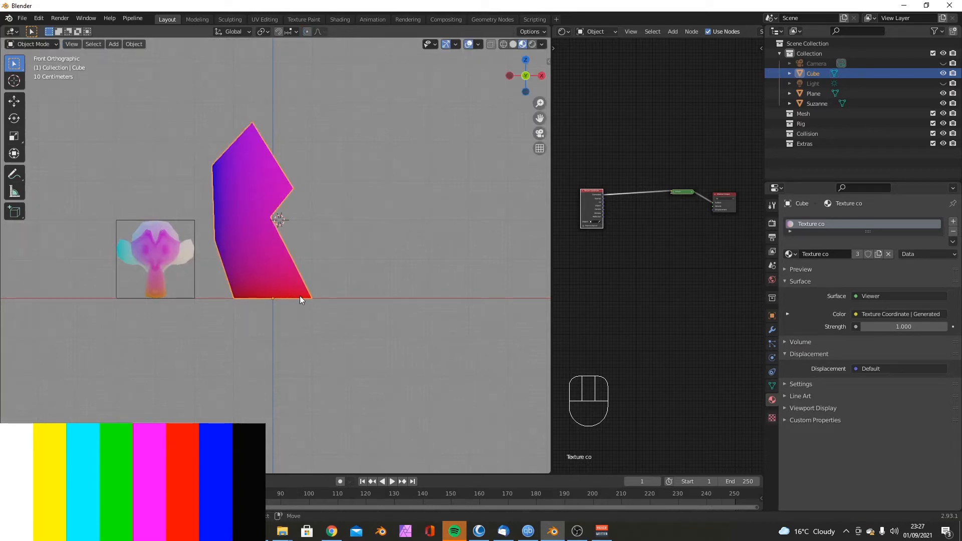
# Step: Undo the cube's bend, loop cuts and Z stretch
pyautogui.hotkey('ctrl', 'z')
pyautogui.hotkey('ctrl', 'z')
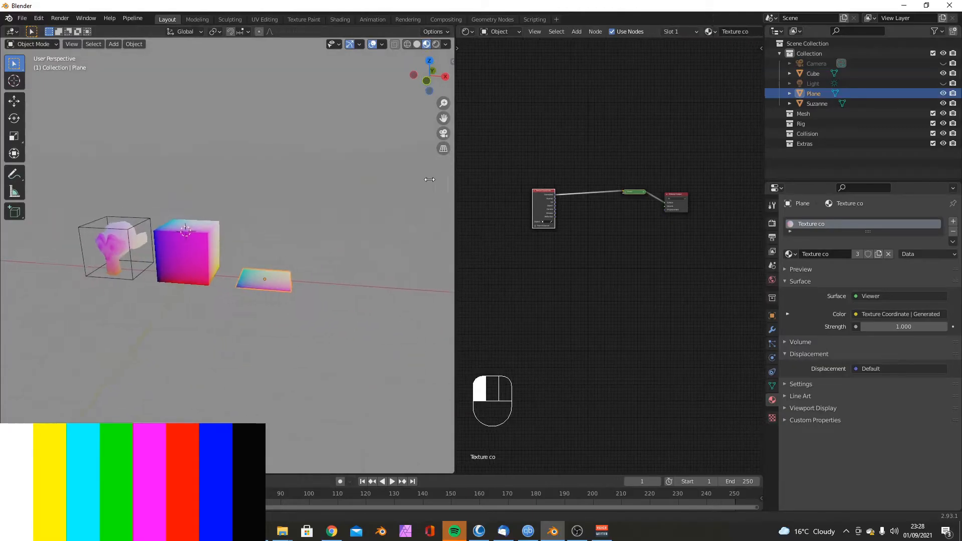
# Step: Narrow the 3D viewport slightly and add a Grease Pencil Stroke object to the scene
pyautogui.moveTo(456, 185); pyautogui.dragTo(433, 185)
pyautogui.moveTo(229, 251)
pyautogui.mouseDown(button='middle')
pyautogui.moveTo(244, 308)
pyautogui.moveTo(269, 273)
pyautogui.moveTo(255, 210)
pyautogui.moveTo(267, 254)
pyautogui.moveTo(243, 269)
pyautogui.moveTo(221, 259)
pyautogui.mouseUp(button='middle')
pyautogui.scroll(3, 275, 242)
pyautogui.scroll(-3, 268, 254)
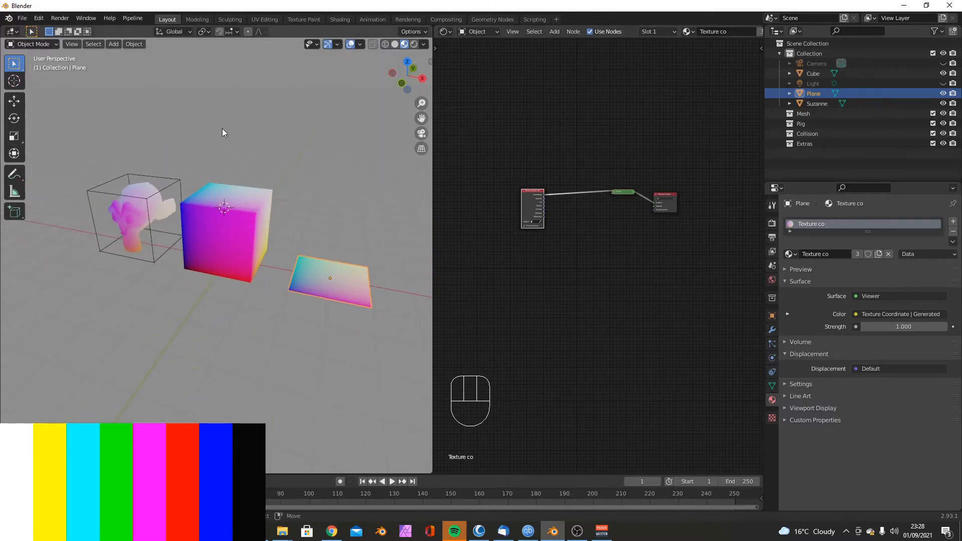
pyautogui.hotkey('shift', 'a')
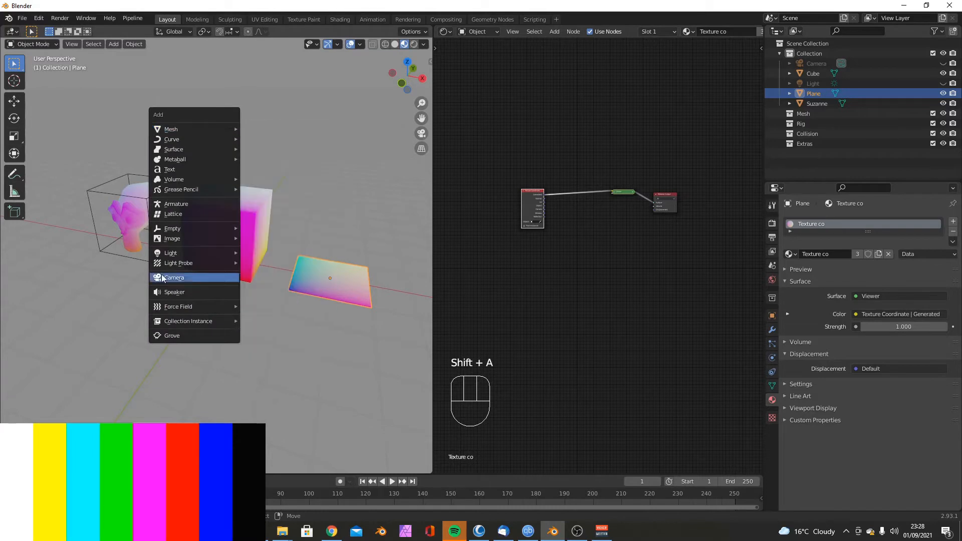
pyautogui.moveTo(179, 190)
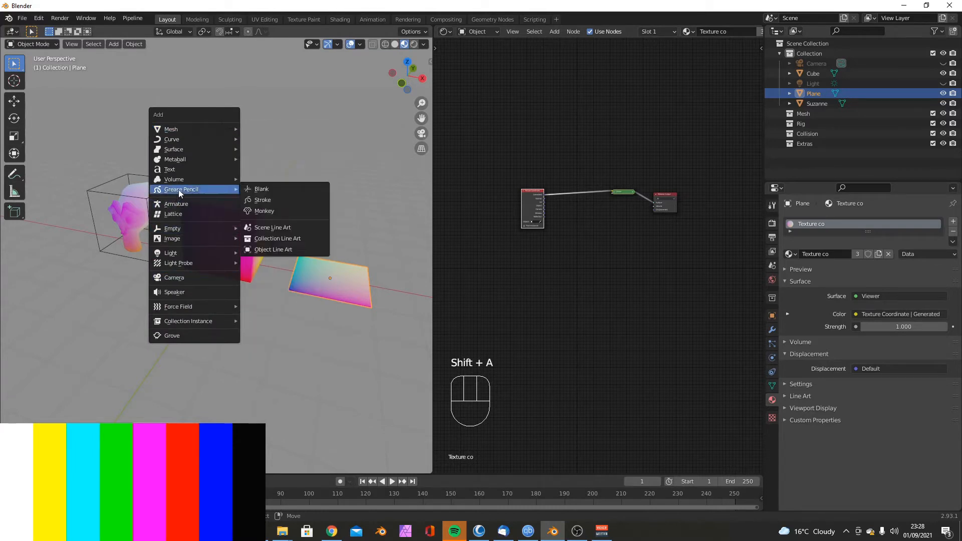
pyautogui.click(277, 200)
# Step: Draw an arrow labelled X from 0 to 1 along the cube's lower front edge and add strokes beside its other edges
pyautogui.moveTo(194, 289)
pyautogui.mouseDown()
pyautogui.moveTo(211, 291)
pyautogui.moveTo(172, 286)
pyautogui.moveTo(179, 279)
pyautogui.mouseUp()
pyautogui.moveTo(239, 298); pyautogui.dragTo(234, 307)
pyautogui.moveTo(179, 271); pyautogui.dragTo(180, 271)
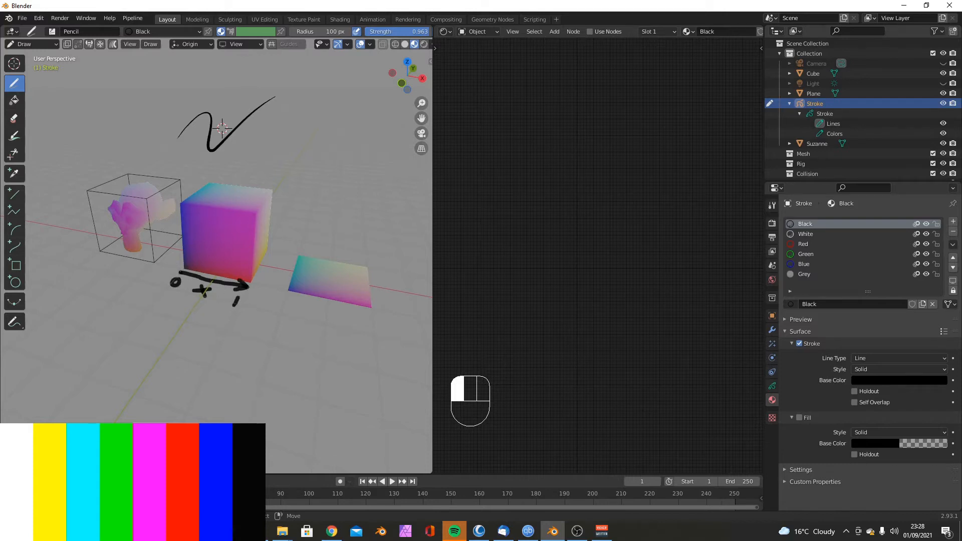
pyautogui.moveTo(176, 203)
pyautogui.mouseDown()
pyautogui.moveTo(169, 210)
pyautogui.moveTo(189, 213)
pyautogui.moveTo(160, 209)
pyautogui.moveTo(179, 180)
pyautogui.moveTo(187, 184)
pyautogui.mouseUp()
pyautogui.moveTo(184, 273)
pyautogui.mouseDown()
pyautogui.moveTo(220, 233)
pyautogui.moveTo(214, 245)
pyautogui.mouseUp()
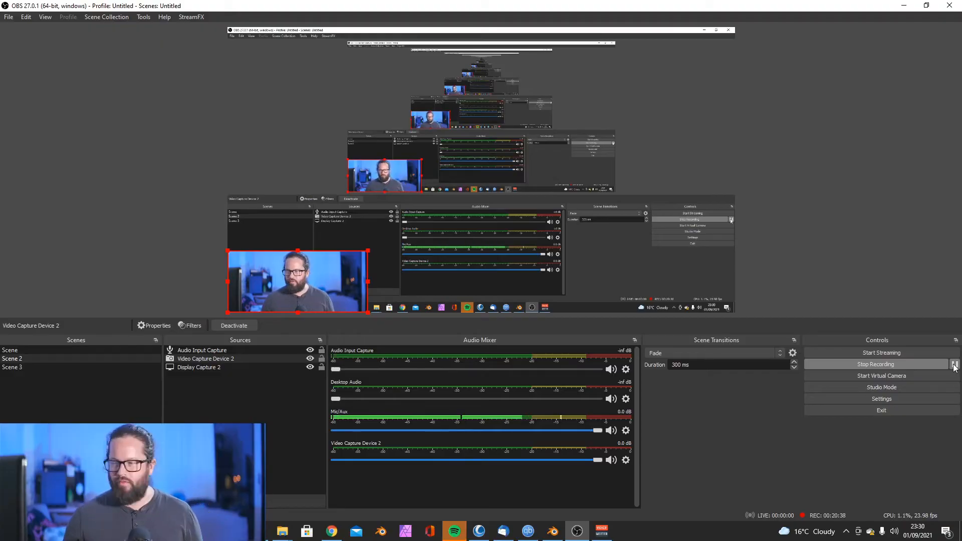
# Step: Return from OBS to Blender and enlarge the shader editor around the Texture Coordinate and Viewer nodes
pyautogui.click(901, 8)
pyautogui.moveTo(345, 200); pyautogui.dragTo(272, 304, button='middle')
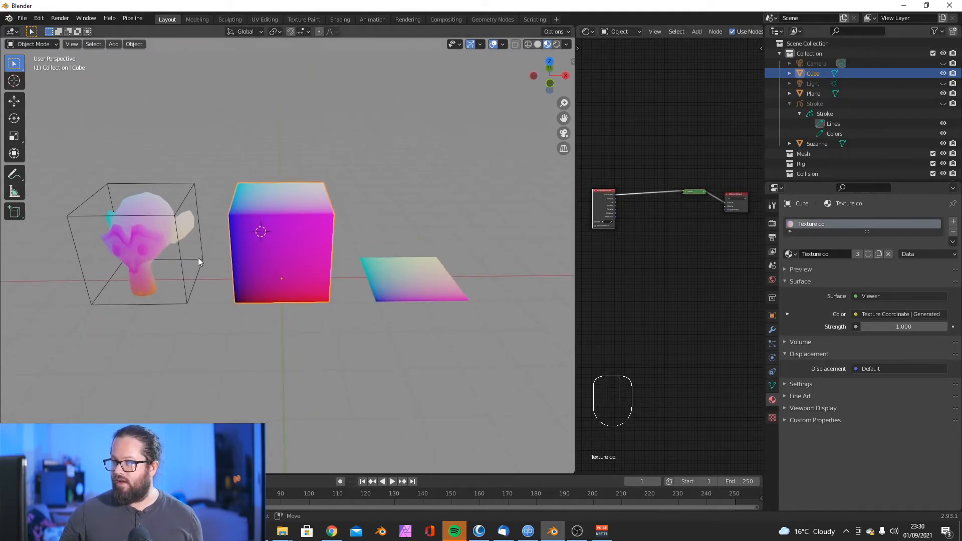
pyautogui.moveTo(196, 258); pyautogui.dragTo(196, 272, button='middle')
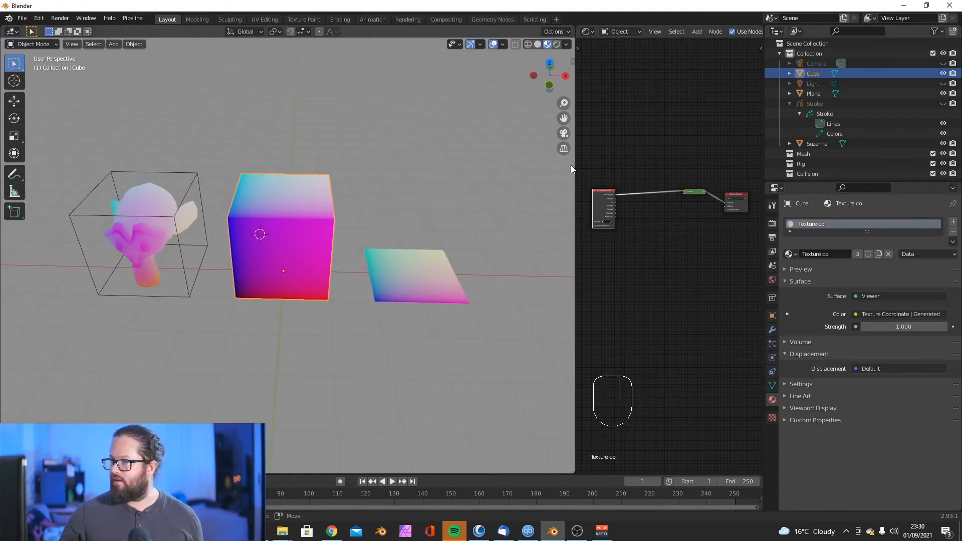
pyautogui.moveTo(574, 163); pyautogui.dragTo(404, 154)
pyautogui.scroll(5, 518, 195)
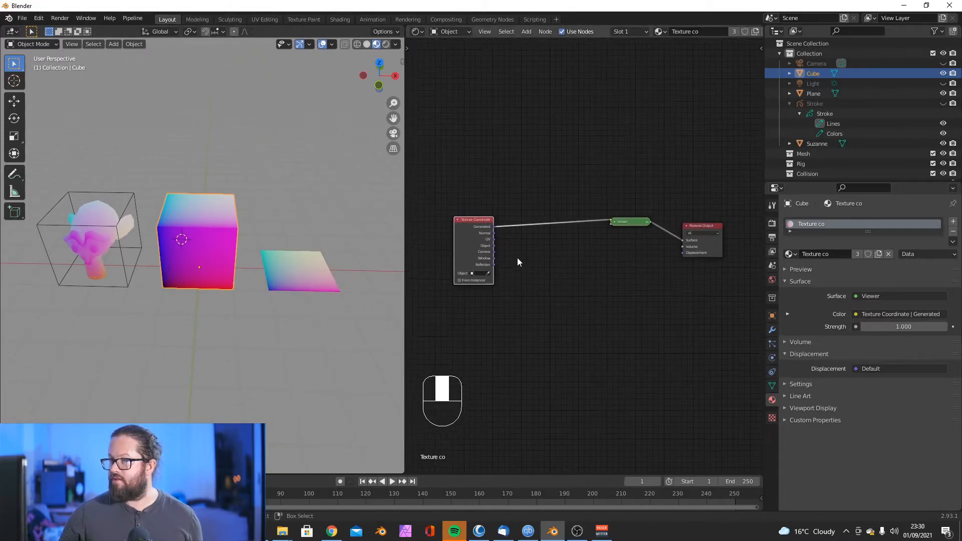
pyautogui.moveTo(537, 229); pyautogui.dragTo(568, 224, button='middle')
# Step: Insert a Vector Math node between the Texture Coordinate node's Generated output and the Viewer node
pyautogui.moveTo(675, 195); pyautogui.dragTo(686, 206)
pyautogui.hotkey('shift', 'a')
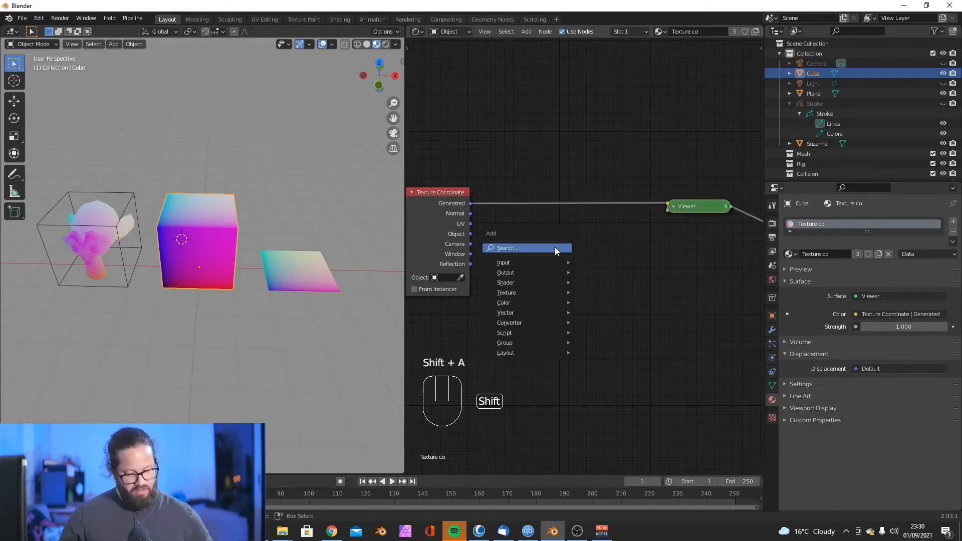
pyautogui.moveTo(537, 312)
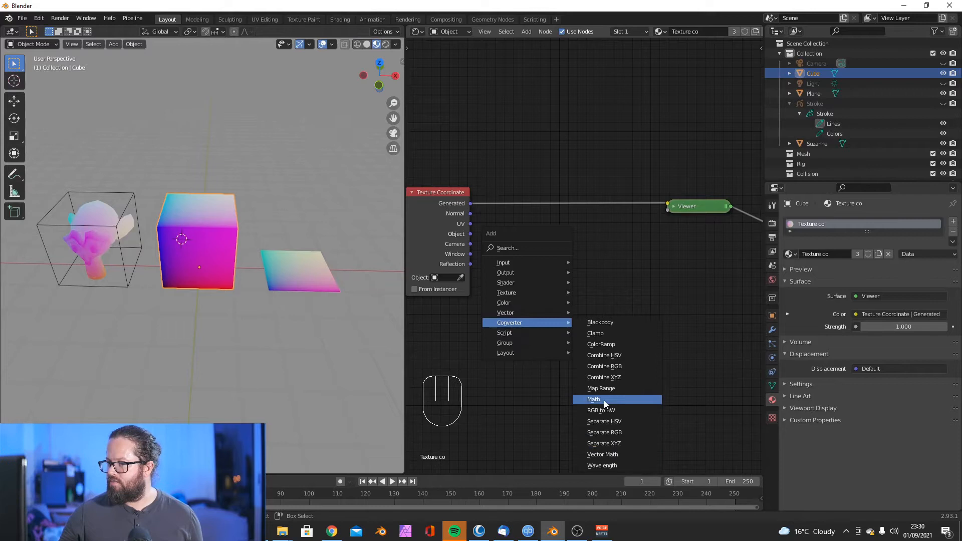
pyautogui.click(609, 453)
pyautogui.click(509, 173)
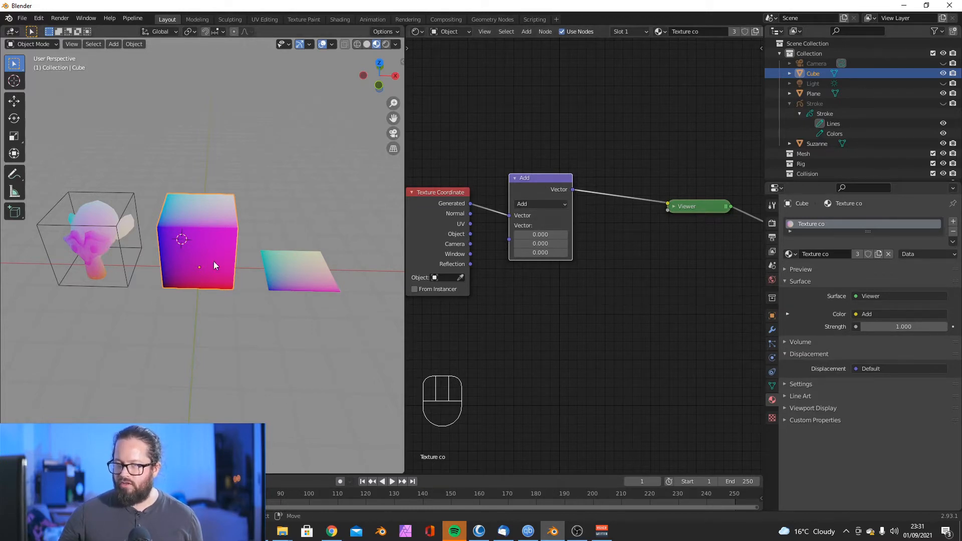
# Step: Set the Vector Math node's operation to Subtract
pyautogui.click(557, 203)
pyautogui.click(549, 205)
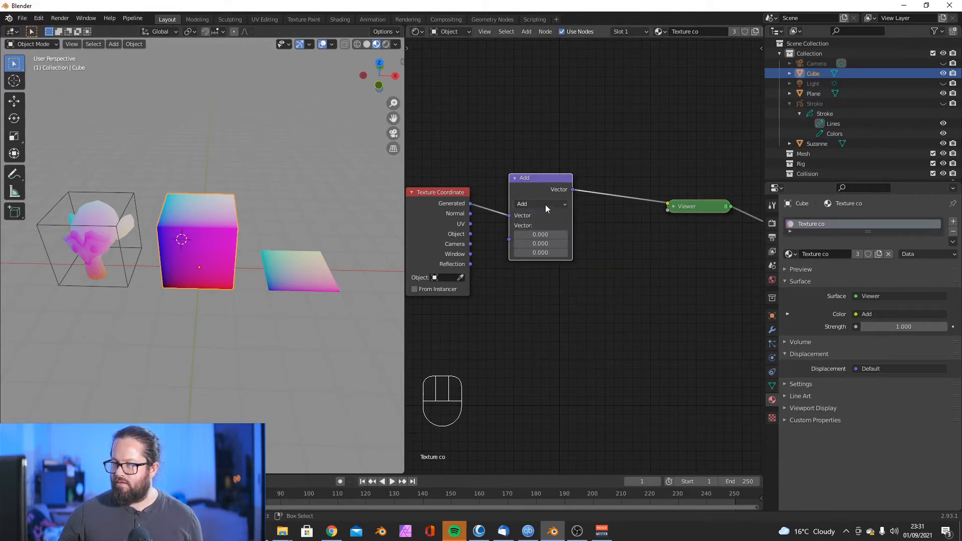
pyautogui.click(545, 206)
pyautogui.click(537, 224)
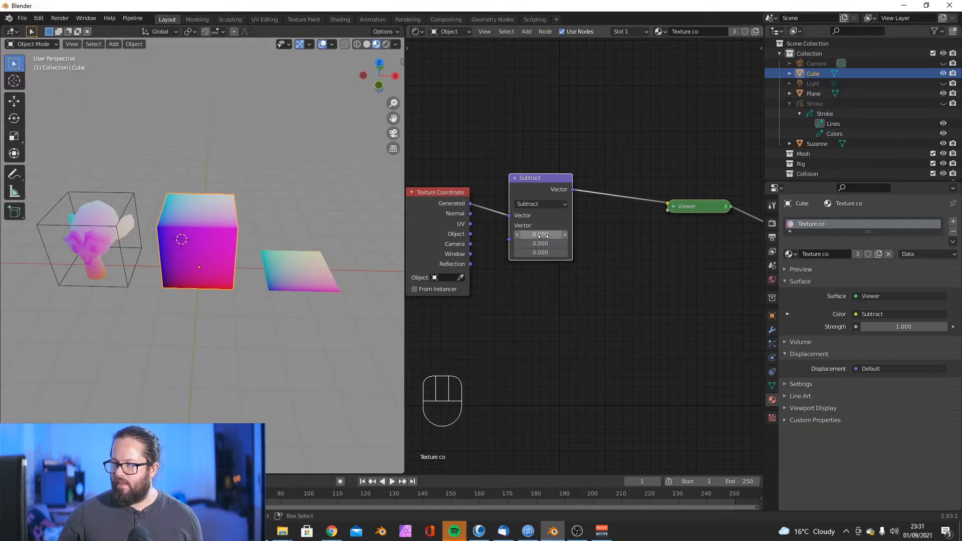
# Step: Set the first and second components of the Subtract node's vector to 0.5 each
pyautogui.moveTo(540, 234); pyautogui.dragTo(521, 234)
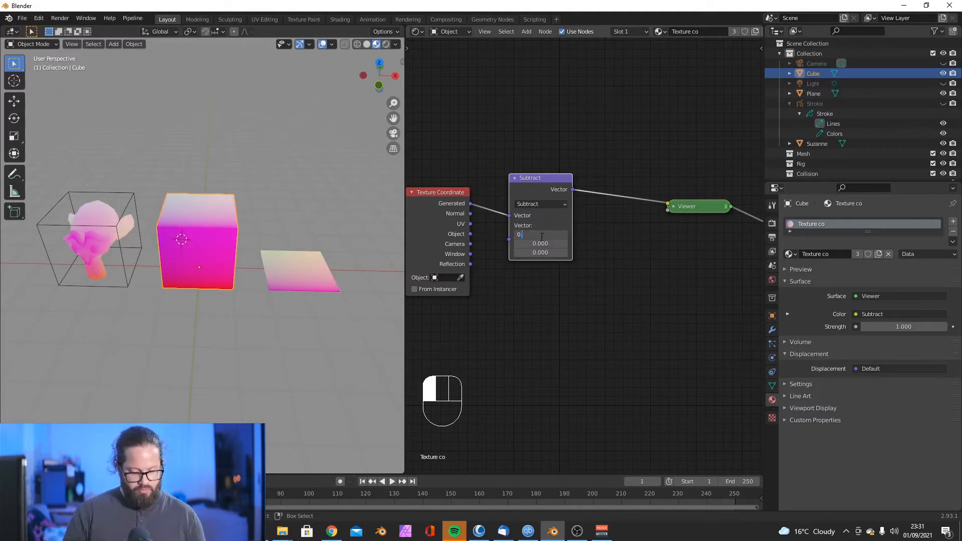
pyautogui.write('.5')
pyautogui.press('Return')
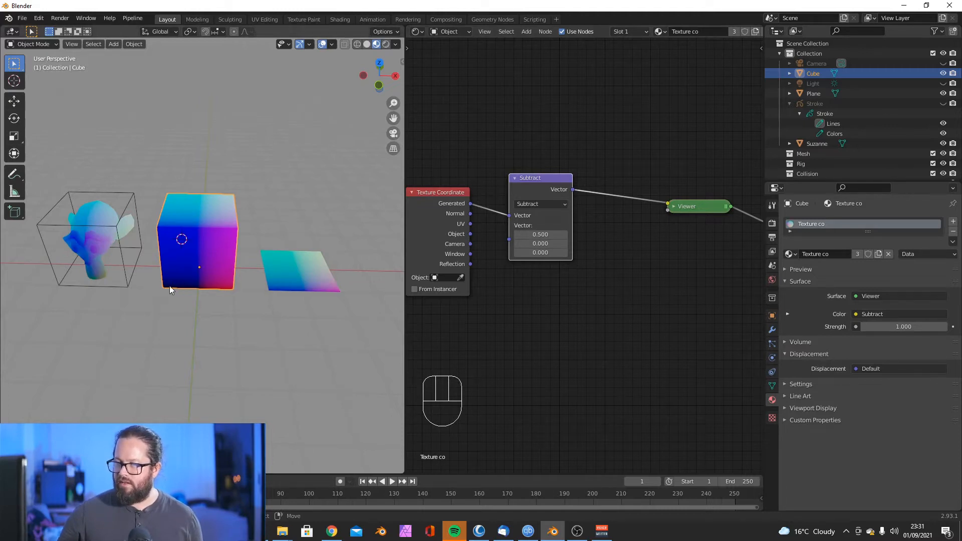
pyautogui.moveTo(195, 286); pyautogui.dragTo(192, 286, button='middle')
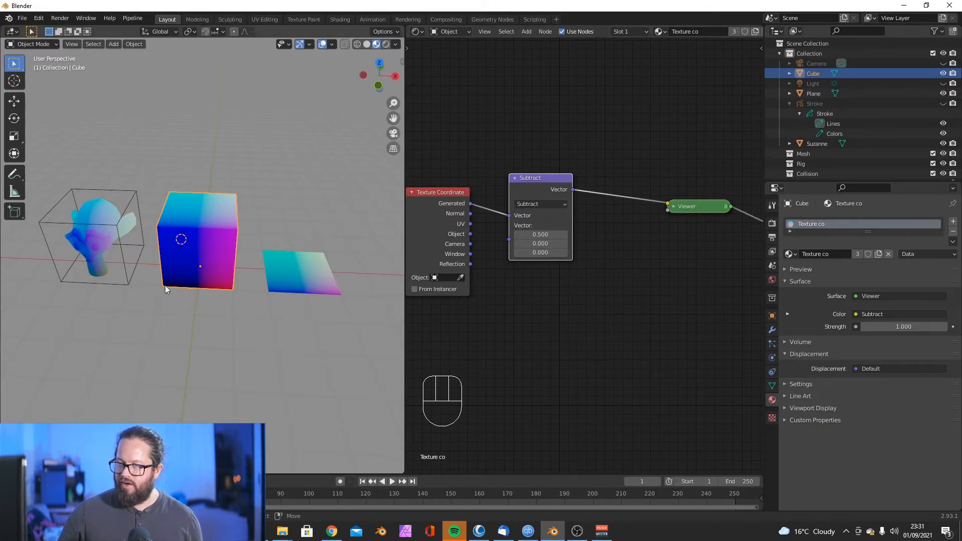
pyautogui.moveTo(203, 288); pyautogui.dragTo(124, 260, button='middle')
pyautogui.click(545, 244)
pyautogui.write('0.5')
pyautogui.press('Return')
# Step: Raise the plane along the global Z axis until it sits above the grid beside the cube
pyautogui.moveTo(258, 181); pyautogui.dragTo(161, 391, button='middle')
pyautogui.click(305, 290)
pyautogui.press('g')
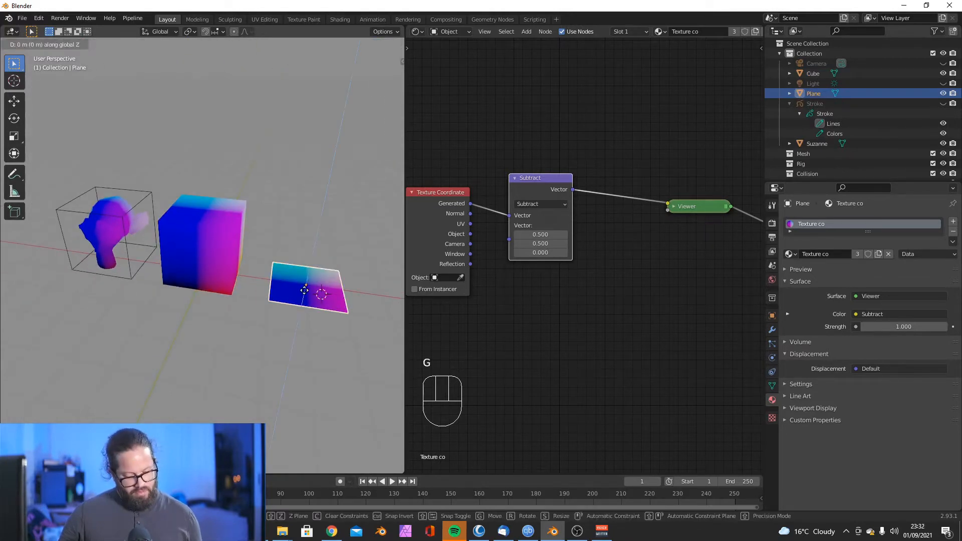
pyautogui.click(267, 220)
pyautogui.moveTo(218, 254); pyautogui.dragTo(204, 268, button='middle')
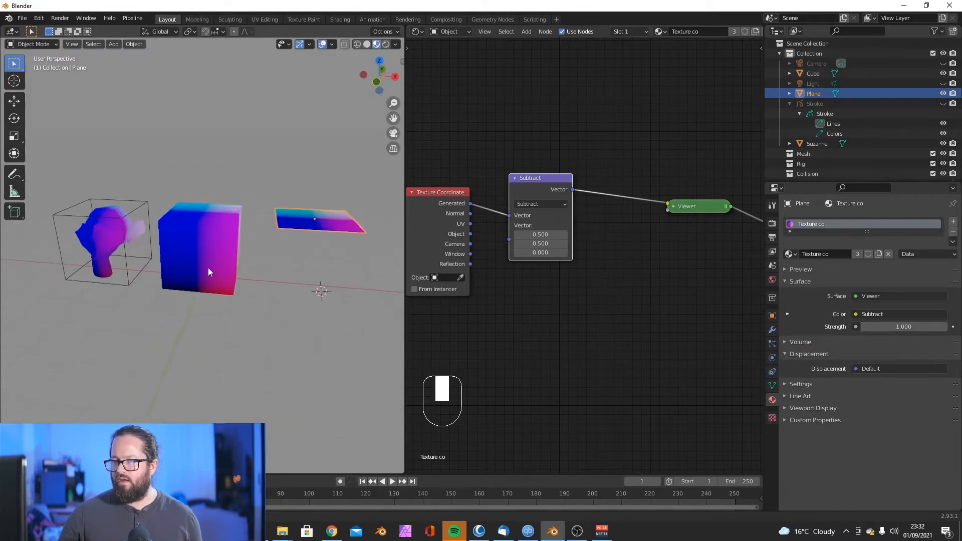
# Step: Select the cube and set the third component of the Subtract node's vector to 0.5
pyautogui.click(209, 267)
pyautogui.moveTo(199, 304); pyautogui.dragTo(215, 280, button='middle')
pyautogui.click(541, 253)
pyautogui.write('0.')
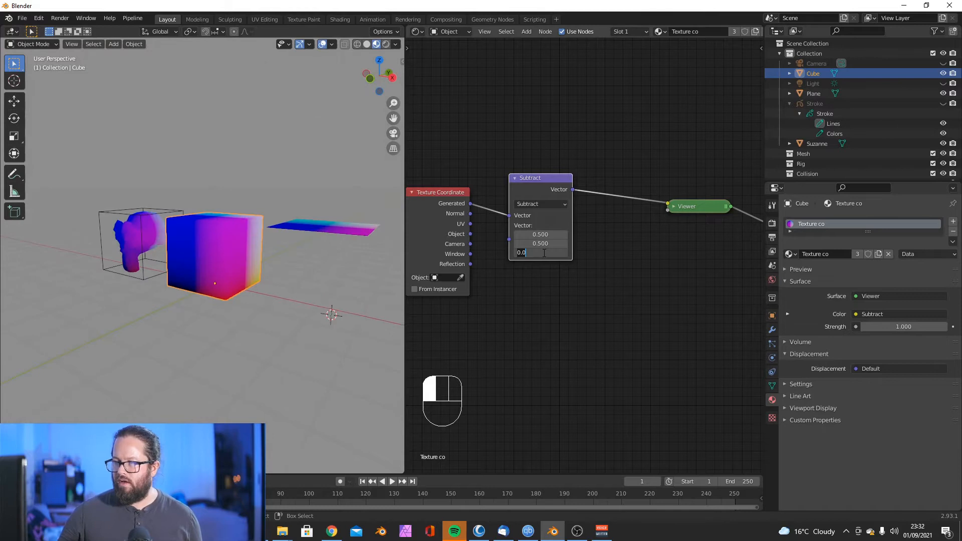
pyautogui.write('5')
pyautogui.press('Return')
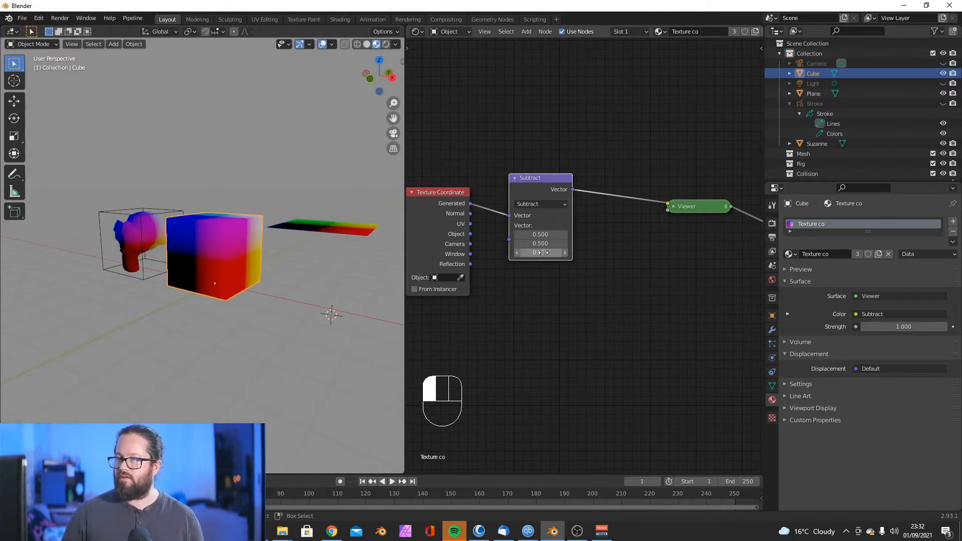
# Step: Lower the raised plane back to grid level and reselect the cube
pyautogui.moveTo(177, 308); pyautogui.dragTo(231, 296, button='middle')
pyautogui.click(304, 221)
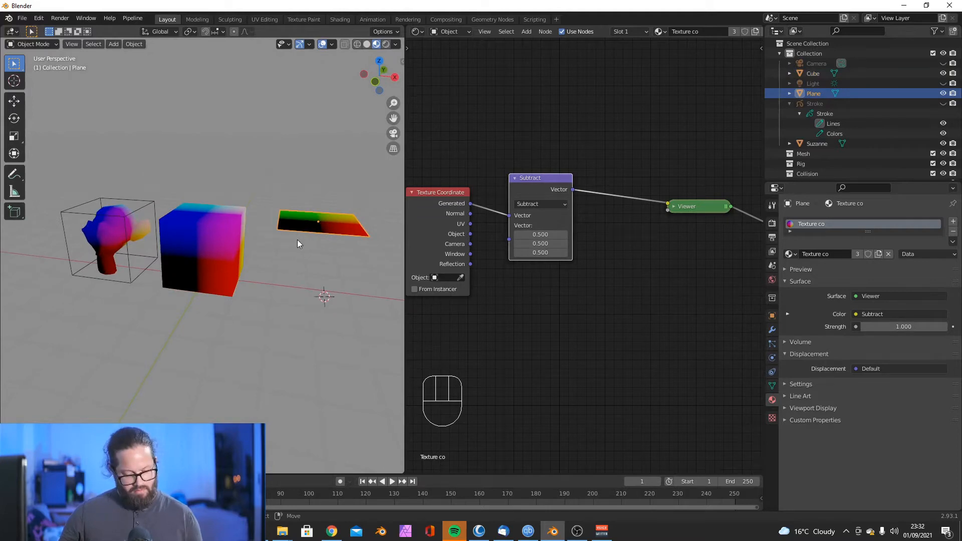
pyautogui.moveTo(297, 240); pyautogui.dragTo(134, 351, button='middle')
pyautogui.moveTo(210, 314); pyautogui.dragTo(227, 233, button='middle')
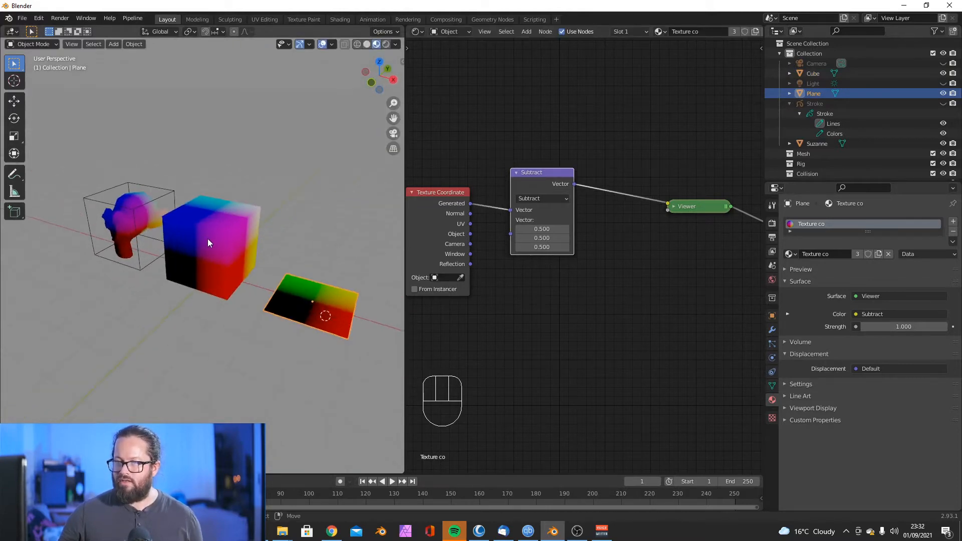
pyautogui.click(227, 234)
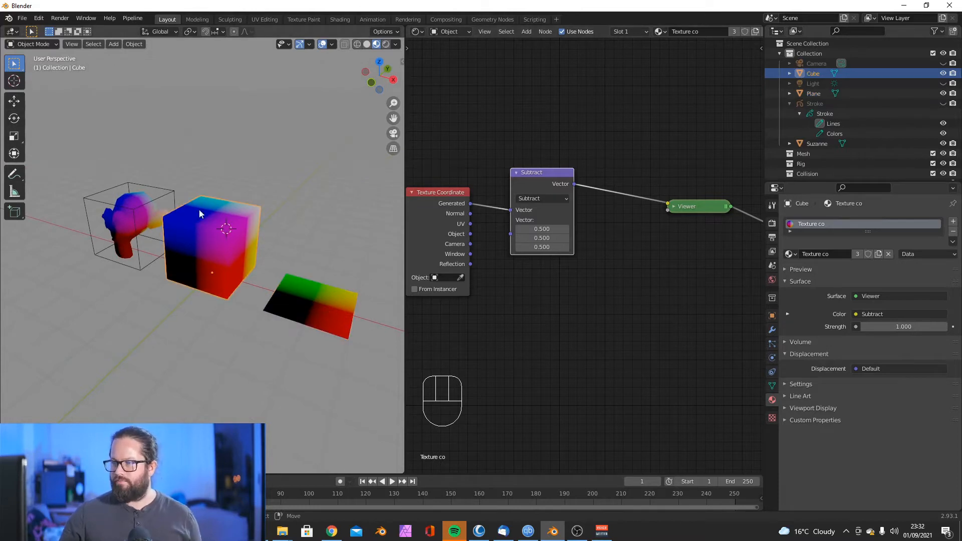
pyautogui.moveTo(305, 208); pyautogui.dragTo(284, 206, button='middle')
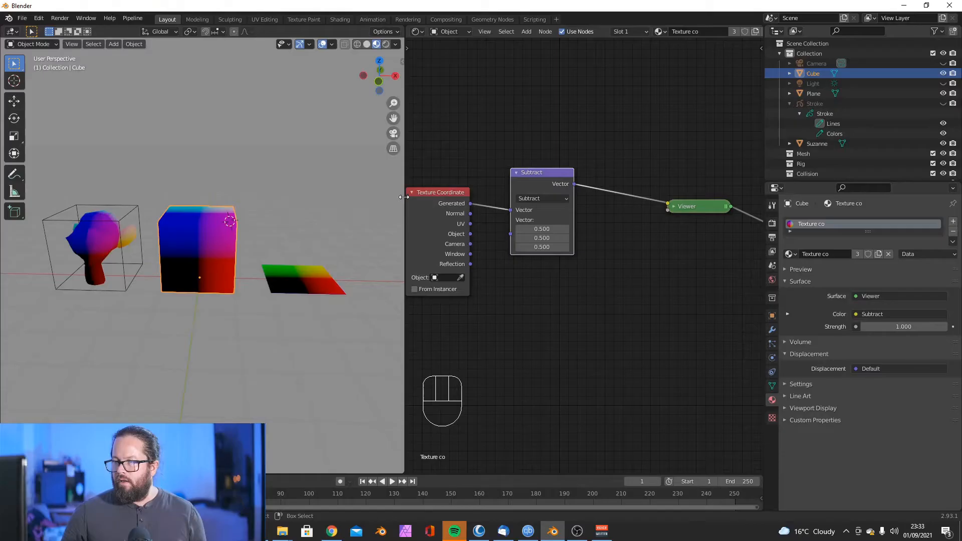
# Step: Widen the 3D viewport beside the shader editor and examine the subtracted coordinate colours on the cube
pyautogui.moveTo(404, 197); pyautogui.dragTo(469, 189)
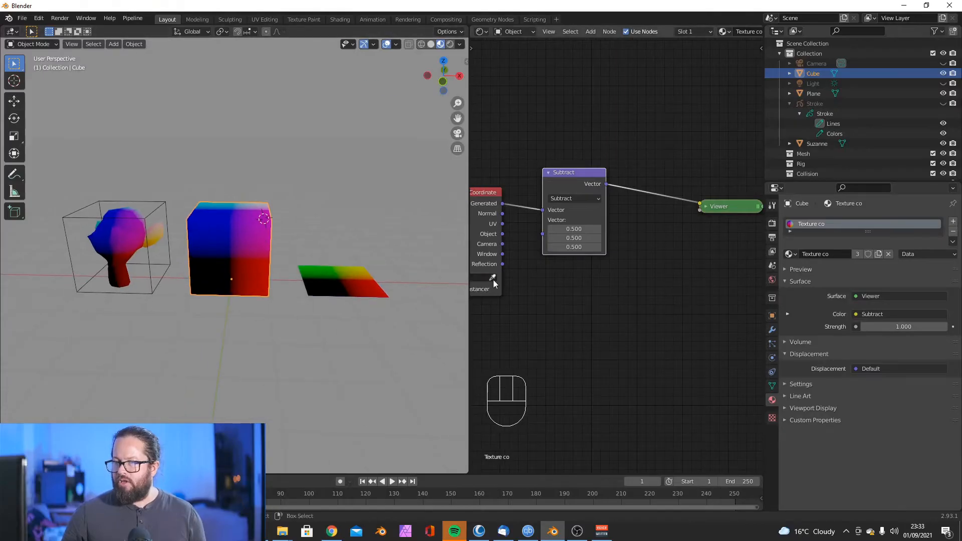
pyautogui.scroll(-3, 618, 279)
pyautogui.moveTo(544, 295); pyautogui.dragTo(583, 293, button='middle')
pyautogui.moveTo(161, 209); pyautogui.dragTo(239, 243, button='middle')
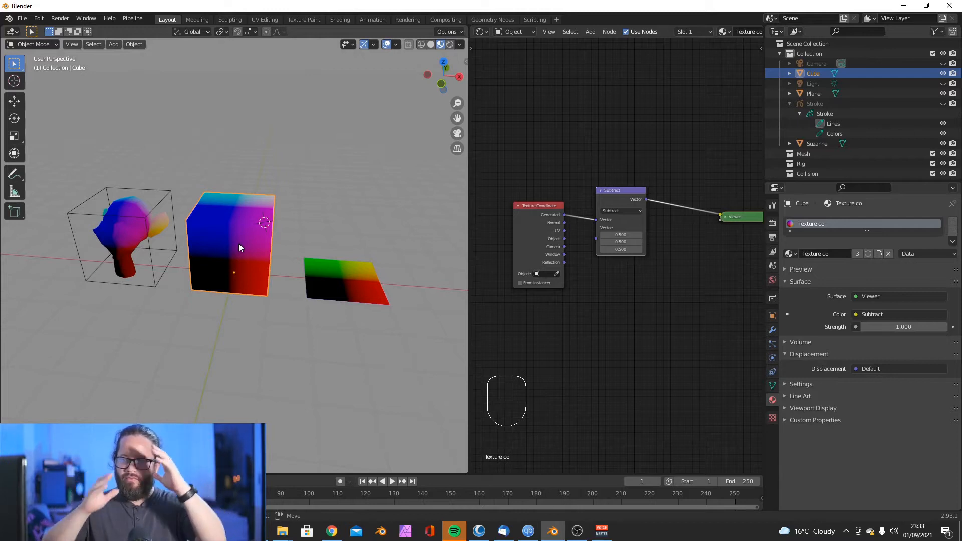
pyautogui.moveTo(264, 241); pyautogui.dragTo(241, 254, button='middle')
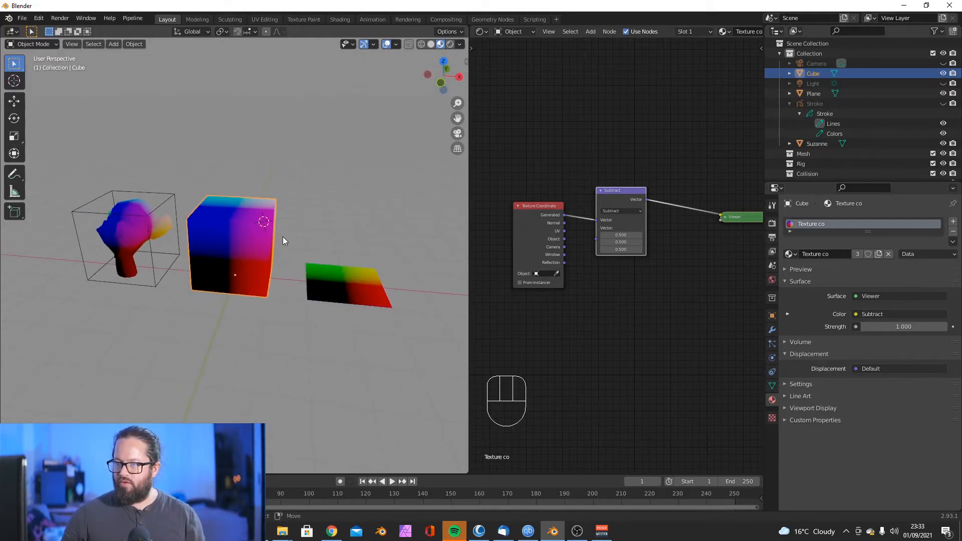
pyautogui.moveTo(247, 250); pyautogui.dragTo(217, 256, button='middle')
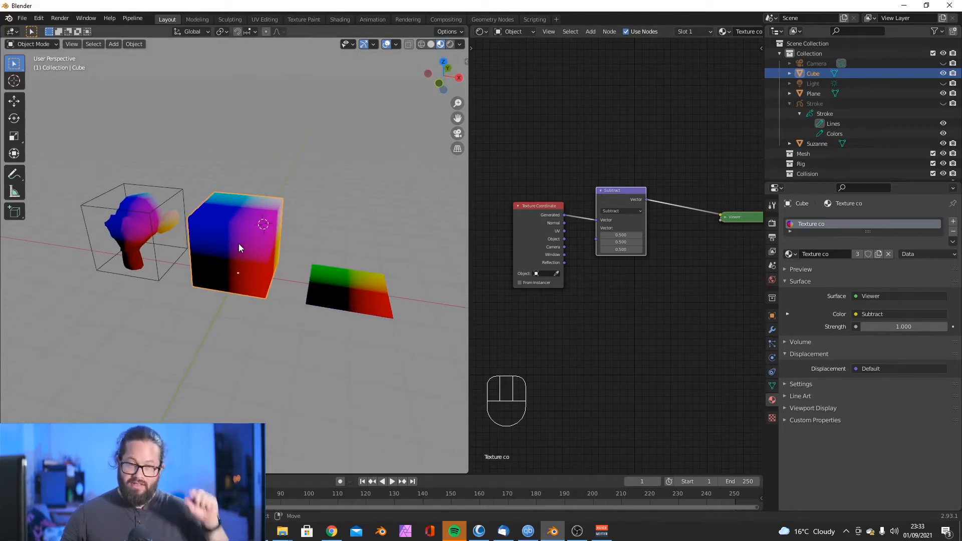
# Step: Duplicate the Subtract node and insert the copy on the link between the original and the Viewer node
pyautogui.moveTo(625, 209); pyautogui.dragTo(546, 223, button='middle')
pyautogui.moveTo(685, 232); pyautogui.dragTo(704, 226)
pyautogui.click(612, 192)
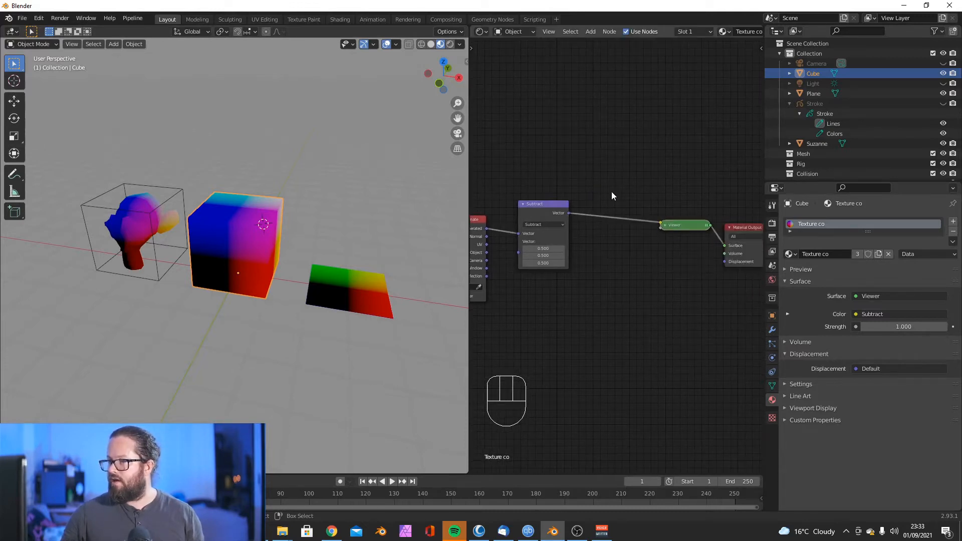
pyautogui.hotkey('shift', 'a')
pyautogui.press('Escape')
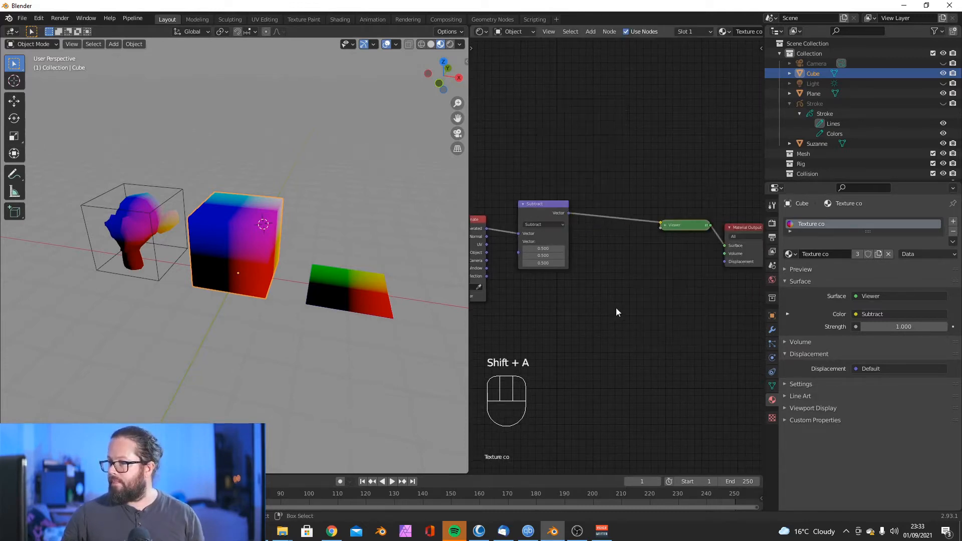
pyautogui.click(616, 308)
pyautogui.hotkey('shift', 'd')
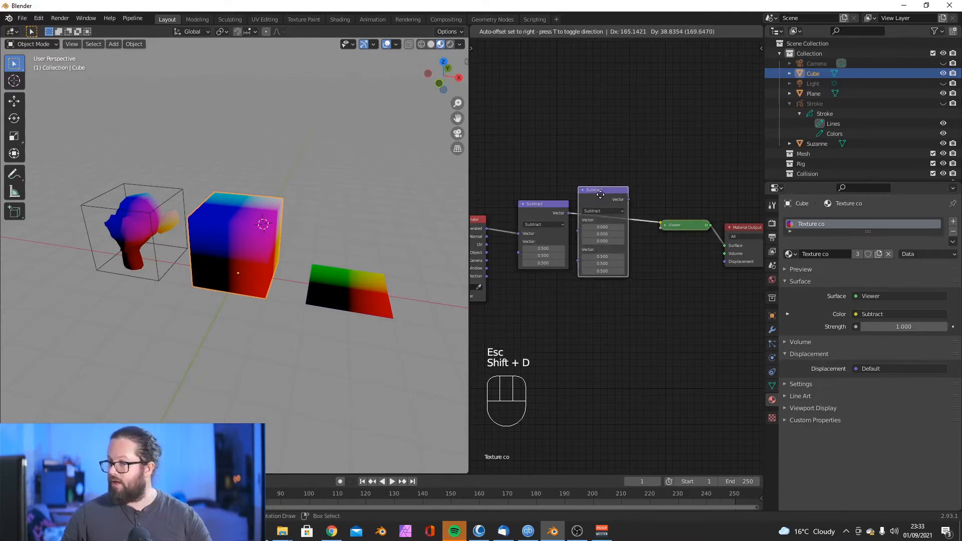
pyautogui.click(632, 296)
pyautogui.scroll(2, 576, 270)
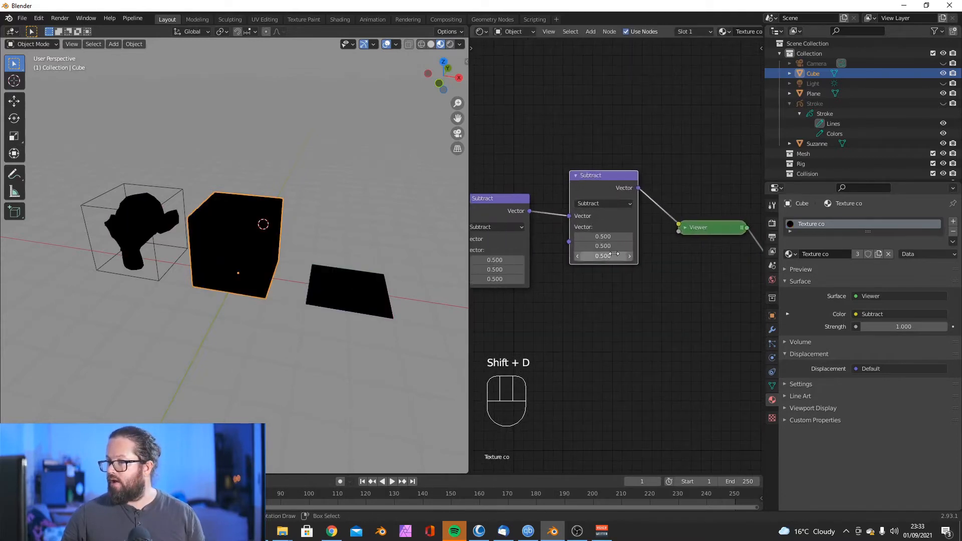
# Step: Change the duplicated Vector Math node's operation to Multiply and set all three components of its vector to 2
pyautogui.click(614, 204)
pyautogui.click(601, 237)
pyautogui.click(604, 238)
pyautogui.write('2')
pyautogui.press('Return')
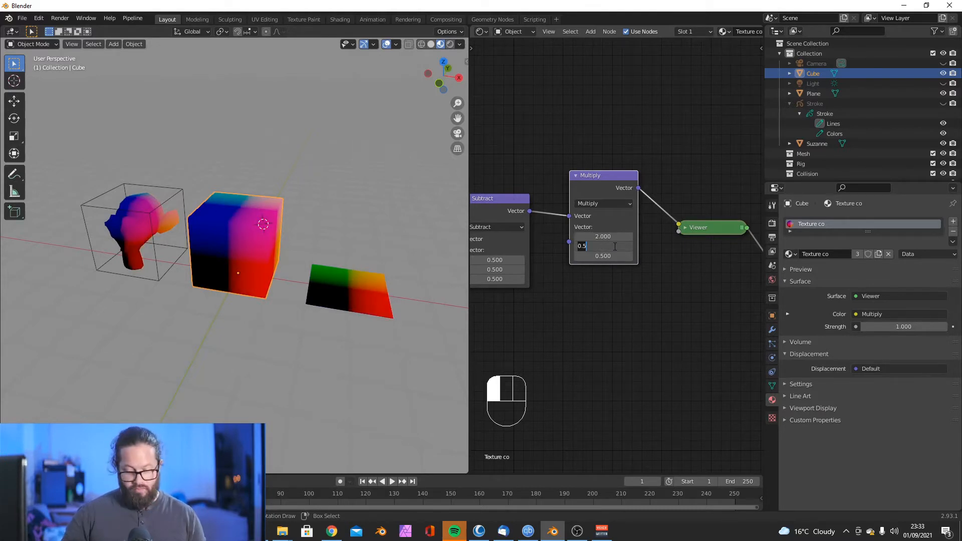
pyautogui.write('2')
pyautogui.press('Return')
pyautogui.click(606, 256)
pyautogui.write('2')
pyautogui.press('Return')
pyautogui.moveTo(241, 233); pyautogui.dragTo(236, 233, button='middle')
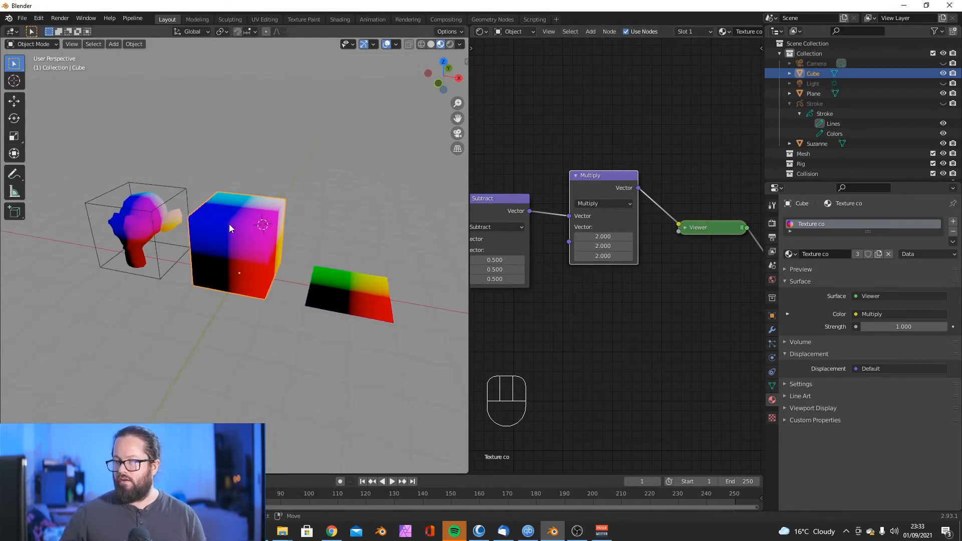
pyautogui.moveTo(327, 254); pyautogui.dragTo(273, 212, button='middle')
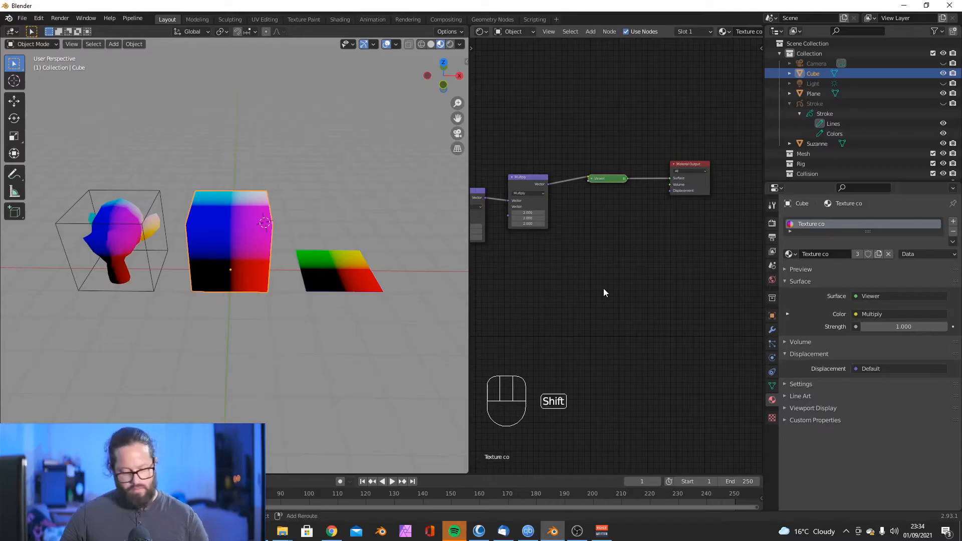
# Step: Add a Principled Volume node and place it in the free space below the Viewer and Material Output nodes
pyautogui.hotkey('shift', 'a')
pyautogui.moveTo(592, 249)
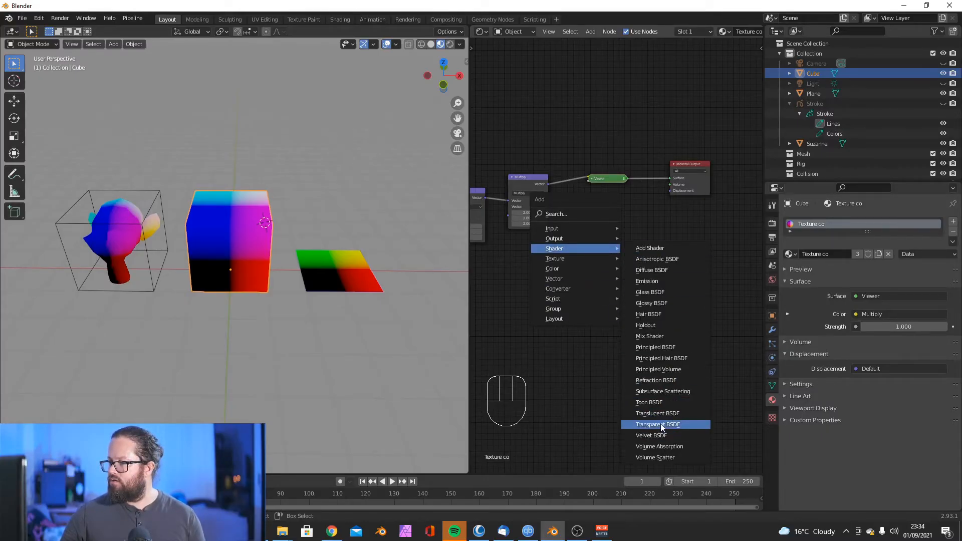
pyautogui.click(661, 370)
pyautogui.click(608, 231)
pyautogui.scroll(1, 607, 230)
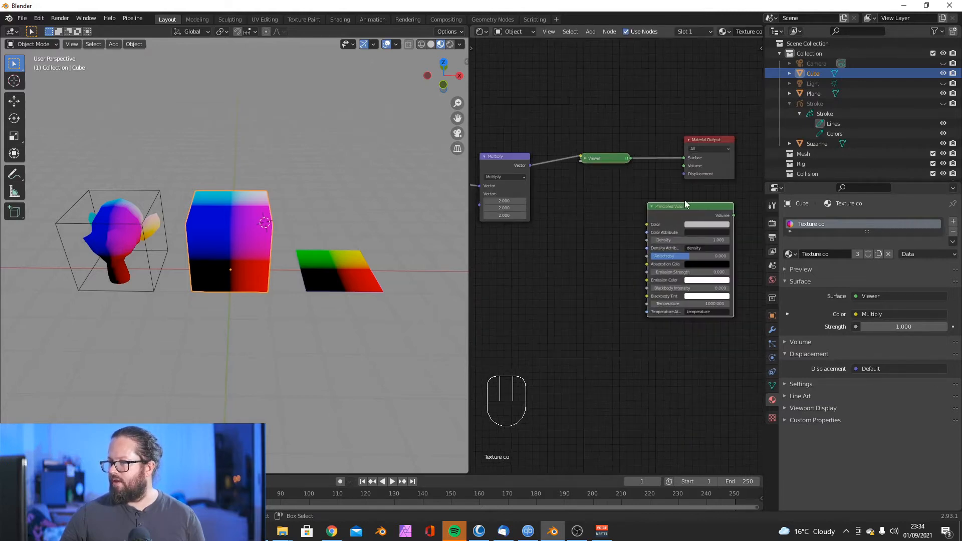
pyautogui.moveTo(684, 207); pyautogui.dragTo(668, 256)
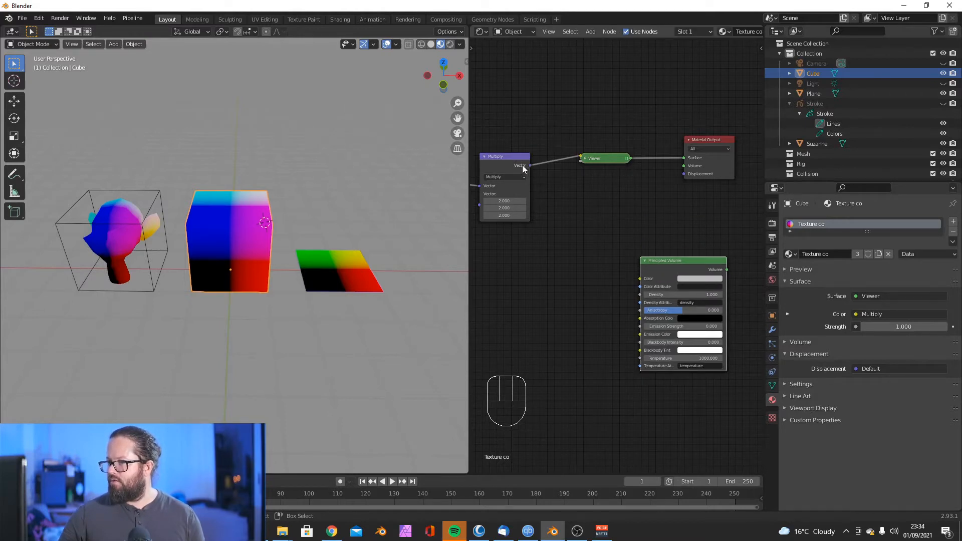
# Step: Connect the Multiply node's vector to the Principled Volume's Density and send its Volume output to the Material Output's Volume input
pyautogui.moveTo(530, 167); pyautogui.dragTo(633, 301)
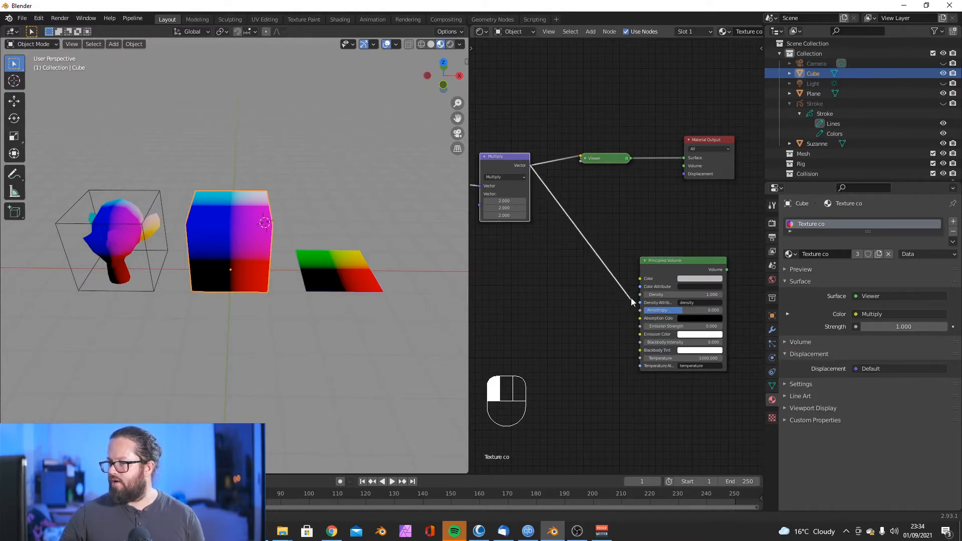
pyautogui.scroll(-2, 626, 281)
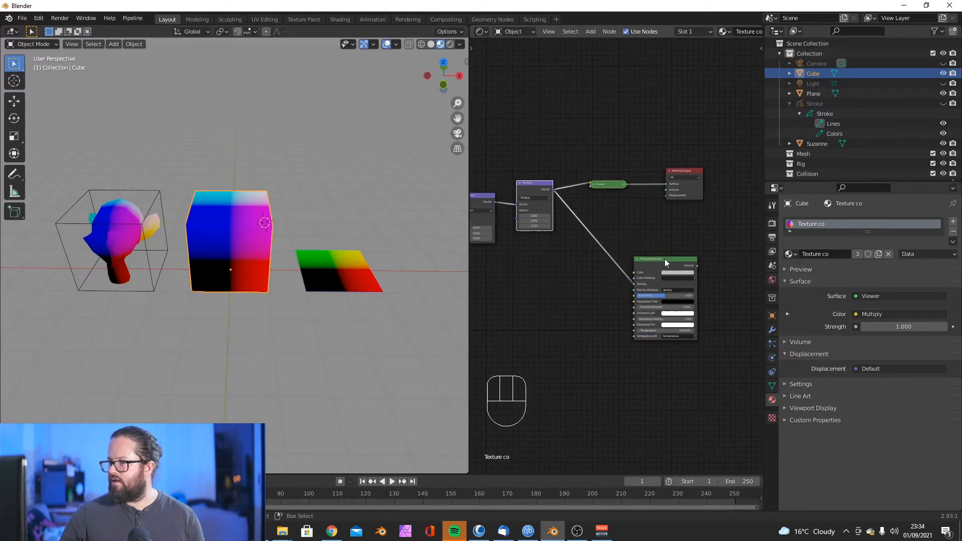
pyautogui.moveTo(666, 263); pyautogui.dragTo(647, 264)
pyautogui.moveTo(687, 189); pyautogui.dragTo(713, 190)
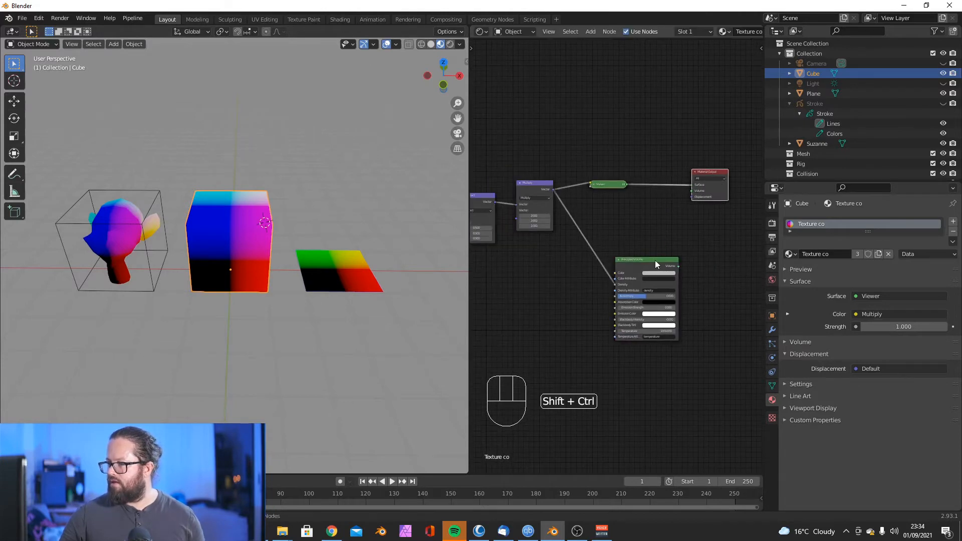
pyautogui.keyDown('ctrl'); pyautogui.keyDown('shift'); pyautogui.click(656, 264); pyautogui.keyUp('shift'); pyautogui.keyUp('ctrl')
pyautogui.moveTo(246, 250); pyautogui.dragTo(214, 259, button='middle')
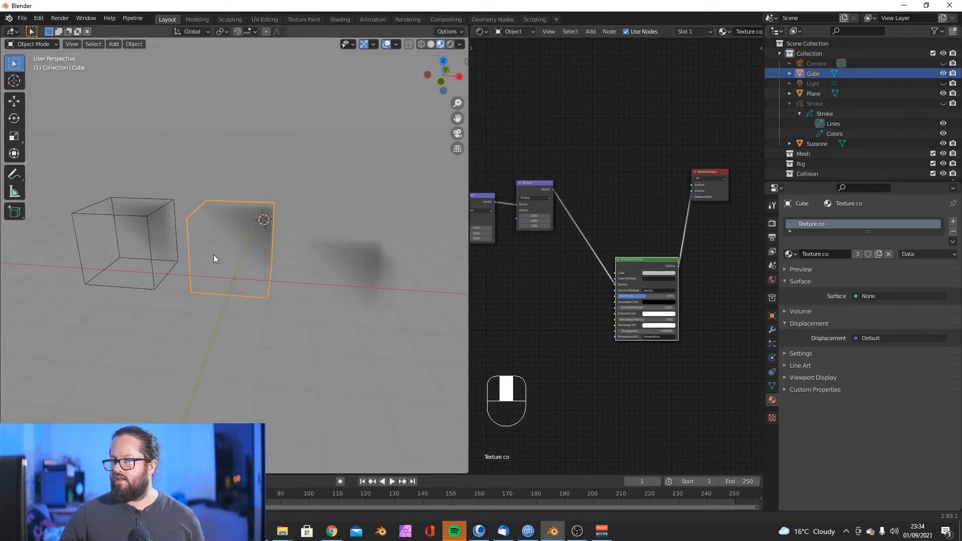
# Step: Examine the volume density inside the cube and neighbouring objects from several angles and compare it with the node setup
pyautogui.scroll(-1, 529, 270)
pyautogui.moveTo(529, 270); pyautogui.dragTo(565, 245, button='middle')
pyautogui.scroll(3, 560, 210)
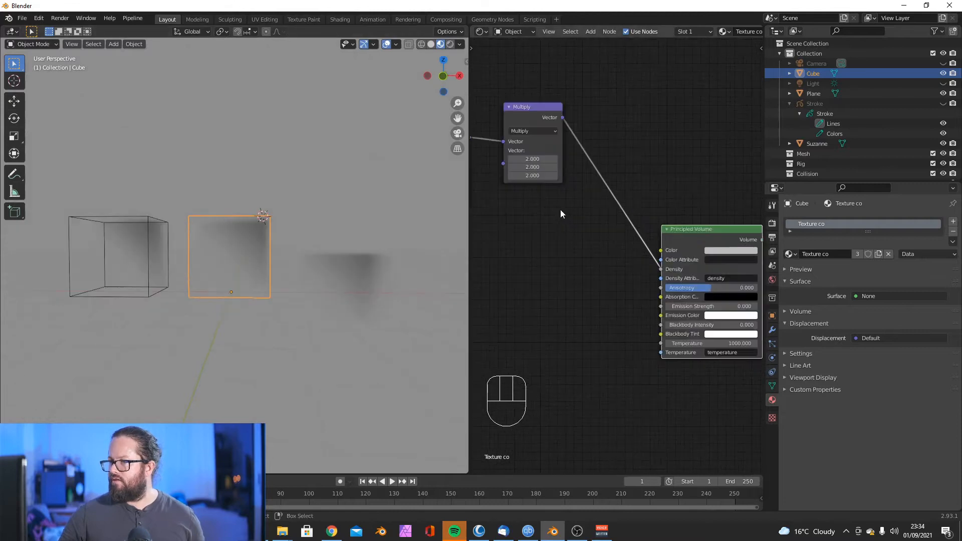
pyautogui.scroll(-1, 616, 240)
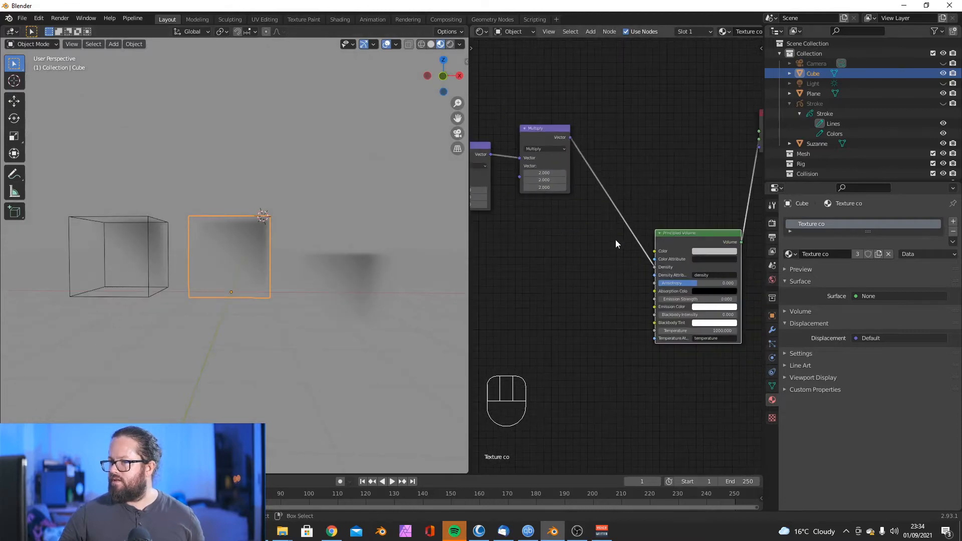
pyautogui.moveTo(616, 240); pyautogui.dragTo(632, 243, button='middle')
pyautogui.moveTo(281, 276); pyautogui.dragTo(256, 253, button='middle')
pyautogui.scroll(-2, 248, 277)
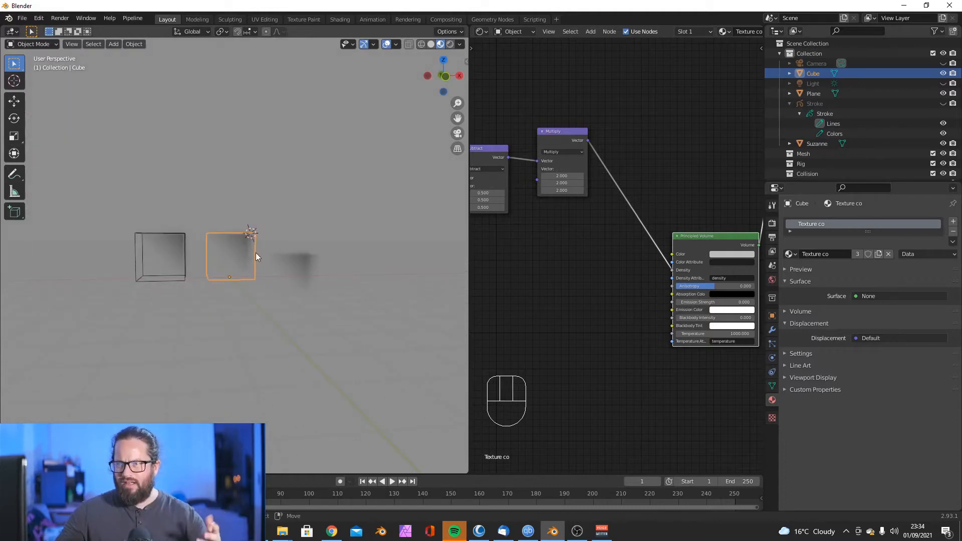
pyautogui.moveTo(191, 256); pyautogui.dragTo(334, 283, button='middle')
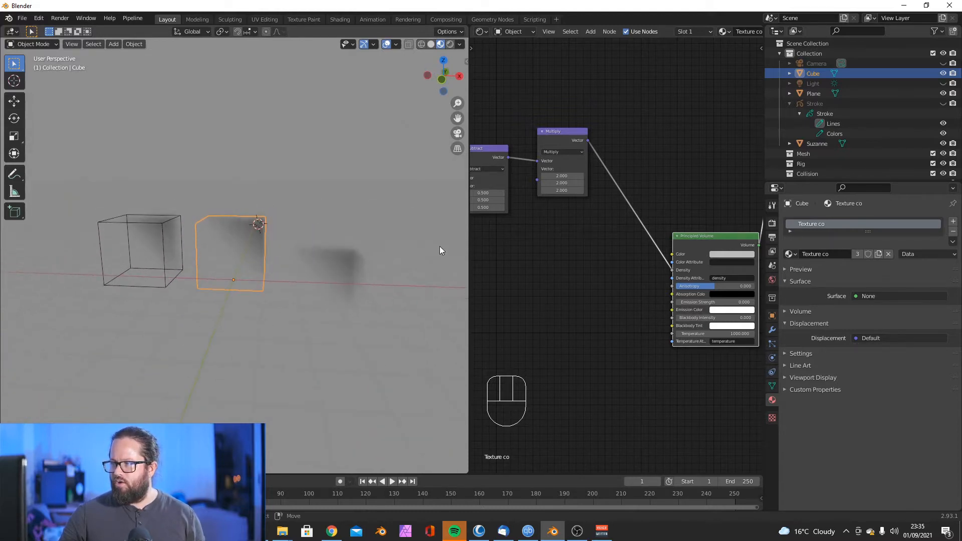
pyautogui.moveTo(431, 307); pyautogui.dragTo(405, 296, button='middle')
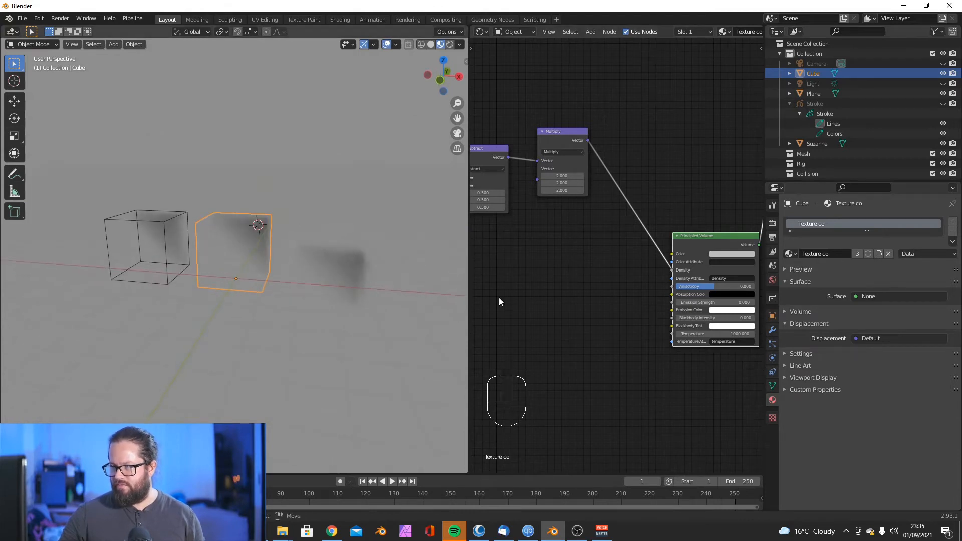
# Step: Move the Principled Volume node closer to the Multiply node
pyautogui.moveTo(706, 233); pyautogui.dragTo(675, 114)
pyautogui.moveTo(456, 222); pyautogui.dragTo(228, 227, button='middle')
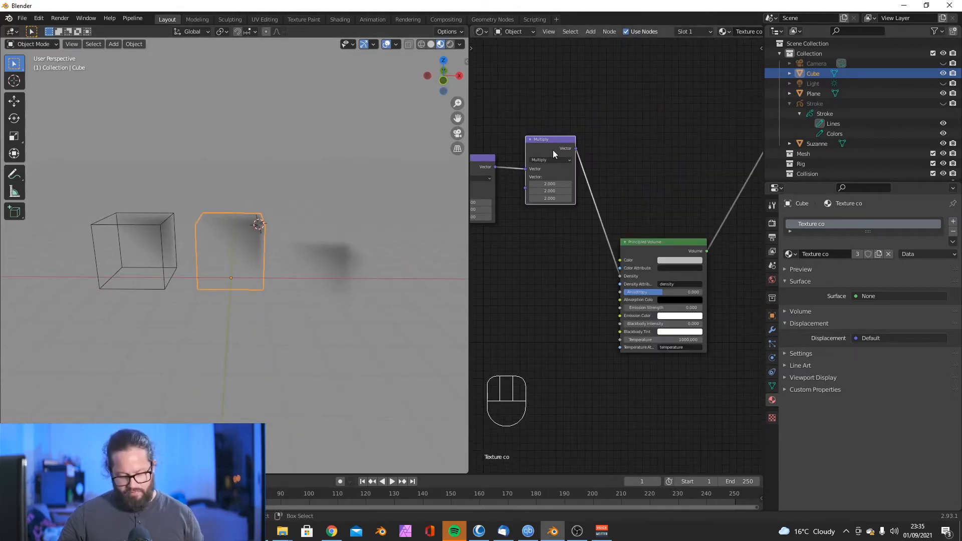
# Step: Compare the volume density with the Multiply node muted and unmuted, viewing the cube and its neighbours from several angles
pyautogui.press('m')
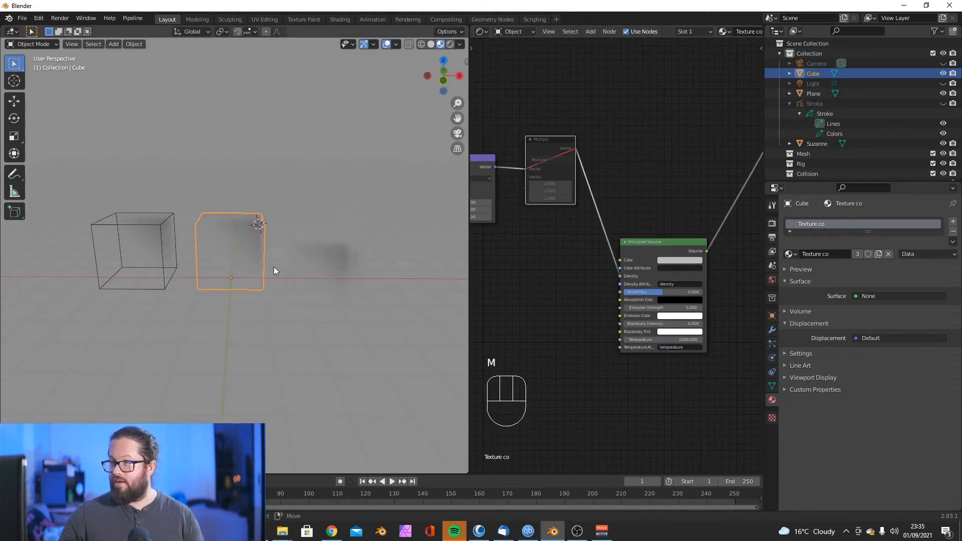
pyautogui.scroll(-5, 571, 266)
pyautogui.moveTo(580, 254); pyautogui.dragTo(649, 245, button='middle')
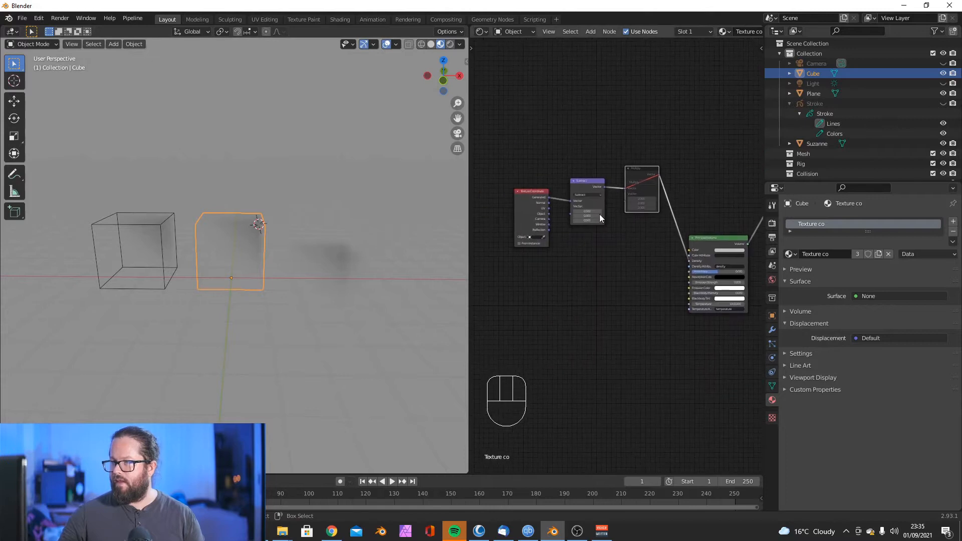
pyautogui.scroll(3, 627, 231)
pyautogui.click(573, 173)
pyautogui.press('m')
pyautogui.moveTo(204, 266); pyautogui.dragTo(286, 365, button='middle')
pyautogui.moveTo(176, 302); pyautogui.dragTo(98, 219, button='middle')
pyautogui.moveTo(97, 312); pyautogui.dragTo(208, 238, button='middle')
pyautogui.moveTo(707, 249); pyautogui.dragTo(609, 254, button='middle')
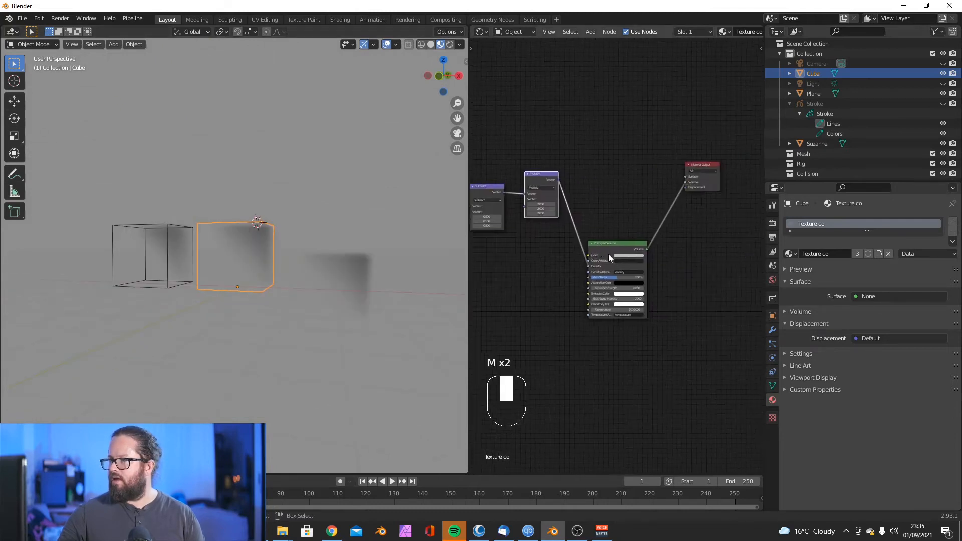
# Step: Shift the Principled Volume node slightly upward and preview the Multiply node's output through a Viewer on the objects' surfaces
pyautogui.scroll(-1, 616, 250)
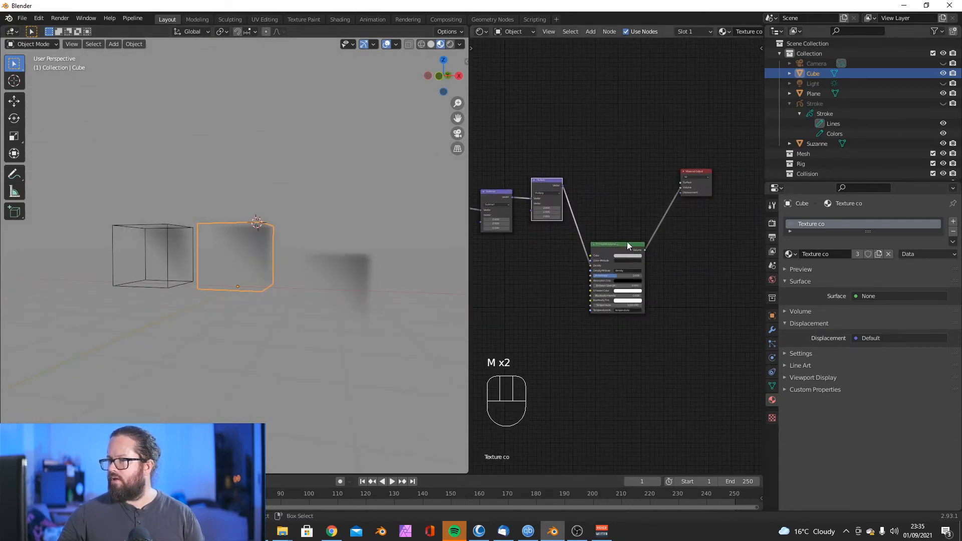
pyautogui.moveTo(627, 242); pyautogui.dragTo(633, 230)
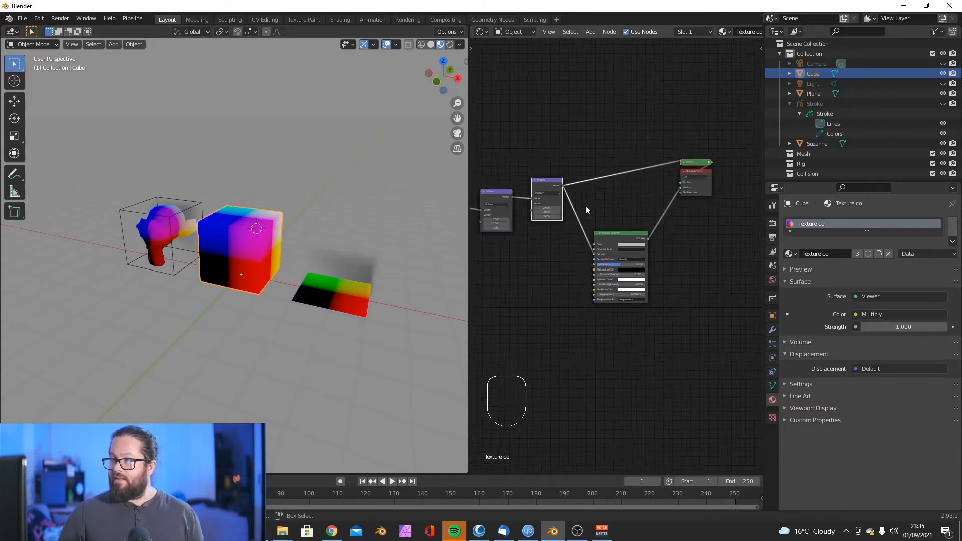
pyautogui.scroll(-2, 585, 206)
pyautogui.moveTo(699, 217); pyautogui.dragTo(639, 213, button='middle')
pyautogui.click(559, 227)
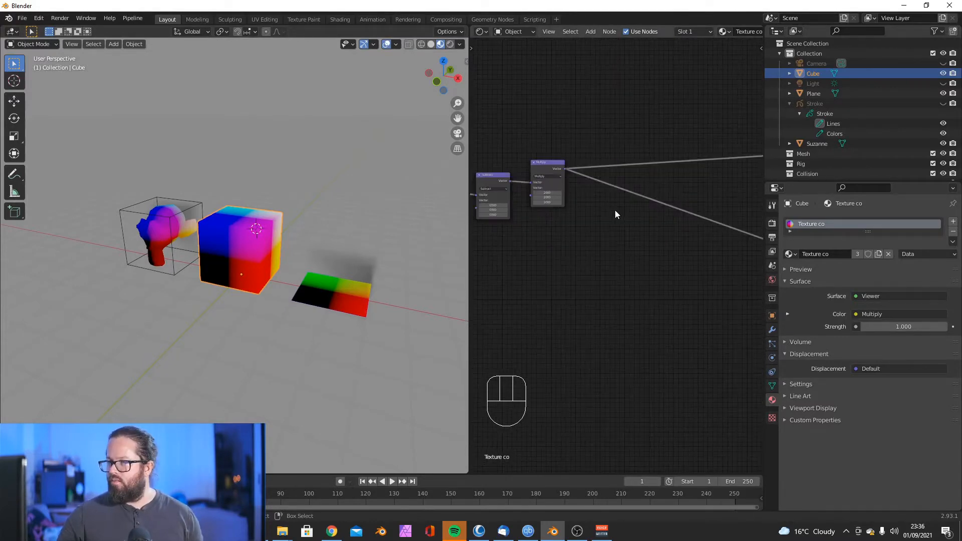
# Step: Duplicate the Multiply node and insert the copy after the original, feeding both the Viewer and the Principled Volume's Density
pyautogui.moveTo(615, 210)
pyautogui.mouseDown(button='middle')
pyautogui.moveTo(610, 226)
pyautogui.moveTo(566, 250)
pyautogui.moveTo(611, 209)
pyautogui.mouseUp(button='middle')
pyautogui.scroll(3, 580, 184)
pyautogui.click(547, 186)
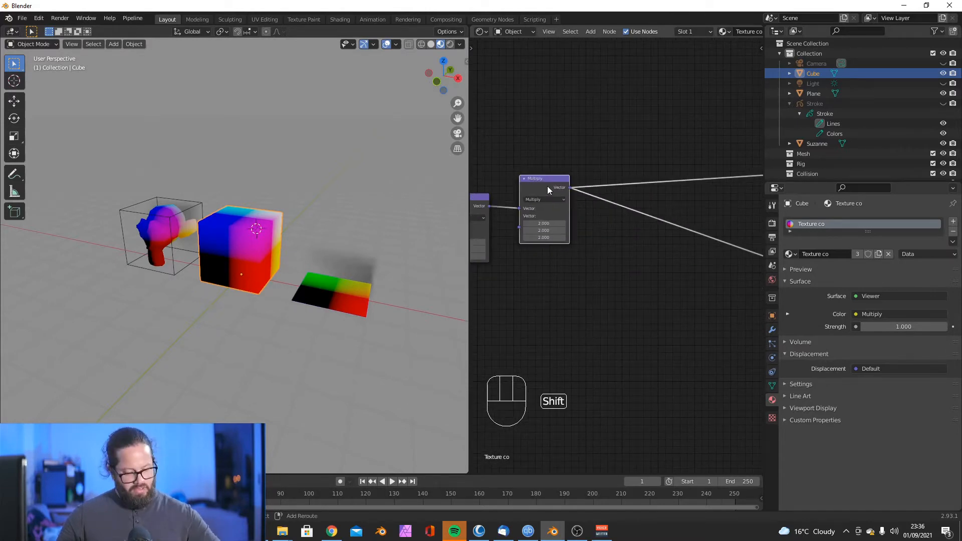
pyautogui.hotkey('shift', 'd')
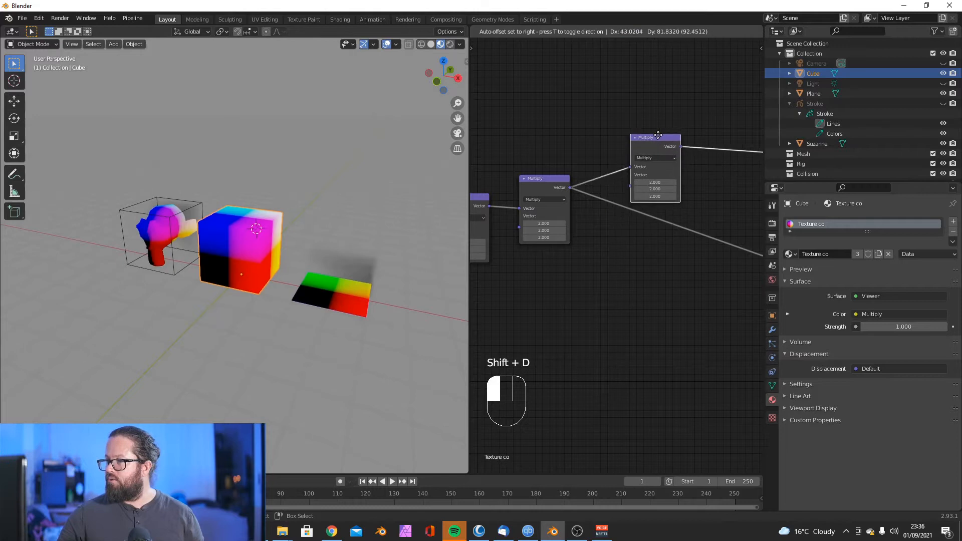
pyautogui.click(646, 146)
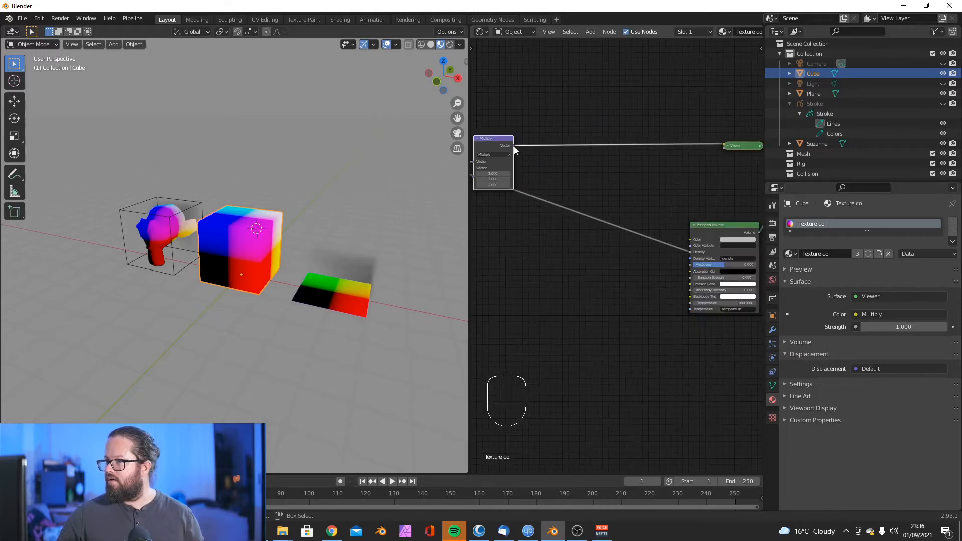
# Step: Change the duplicated vector math node's operation to Absolute
pyautogui.scroll(6, 583, 181)
pyautogui.click(576, 146)
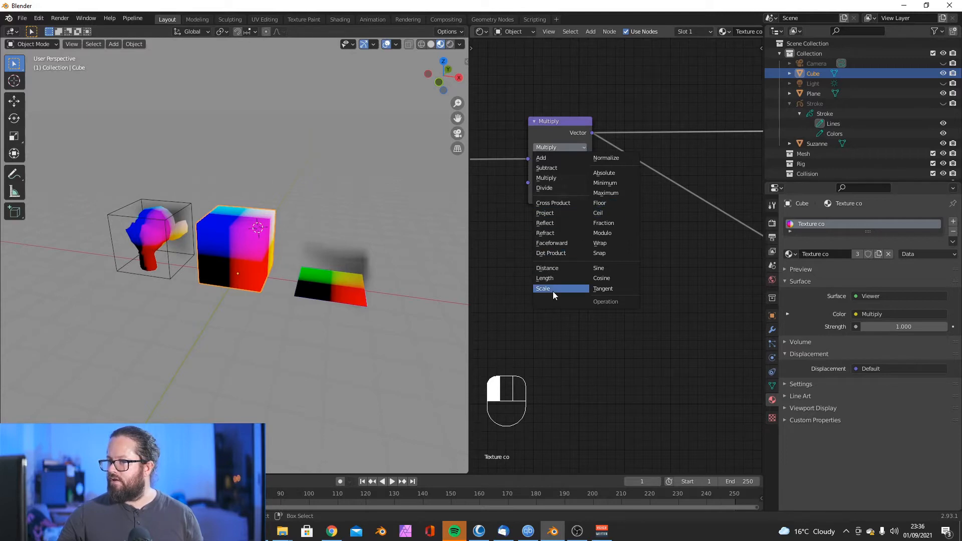
pyautogui.click(605, 173)
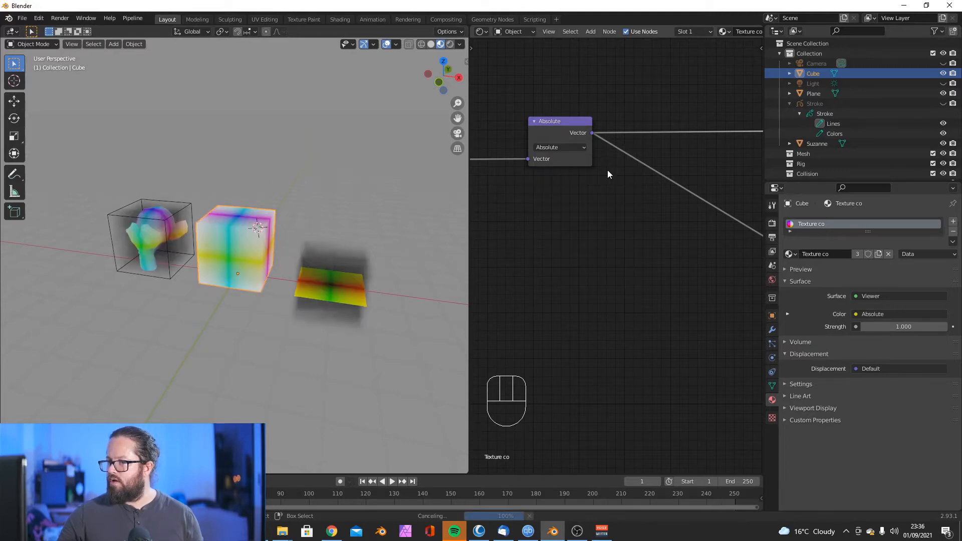
# Step: Examine the Absolute node's colour pattern on Suzanne, the cube and the plane from above and from the front
pyautogui.moveTo(200, 278); pyautogui.dragTo(249, 302, button='middle')
pyautogui.scroll(-3, 289, 275)
pyautogui.scroll(5, 284, 268)
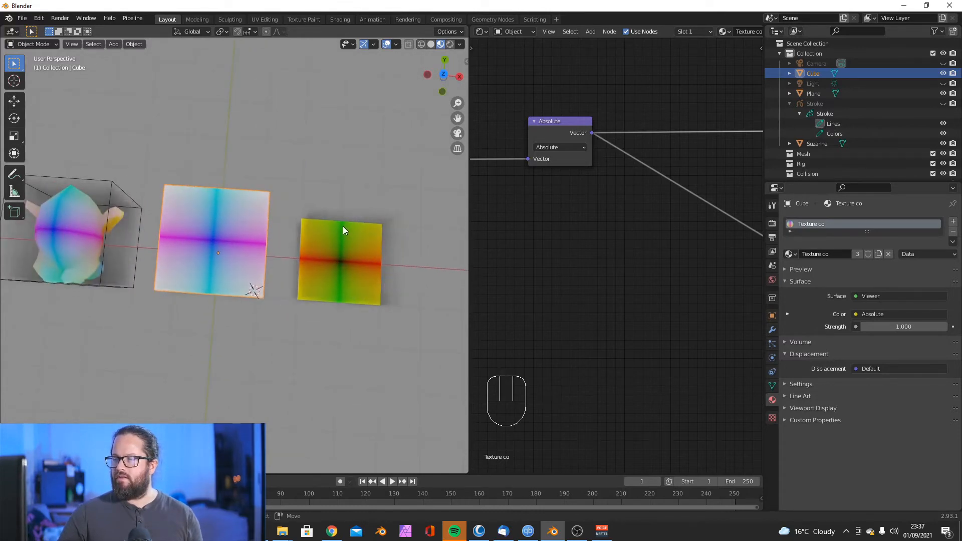
pyautogui.moveTo(190, 244); pyautogui.dragTo(196, 195, button='middle')
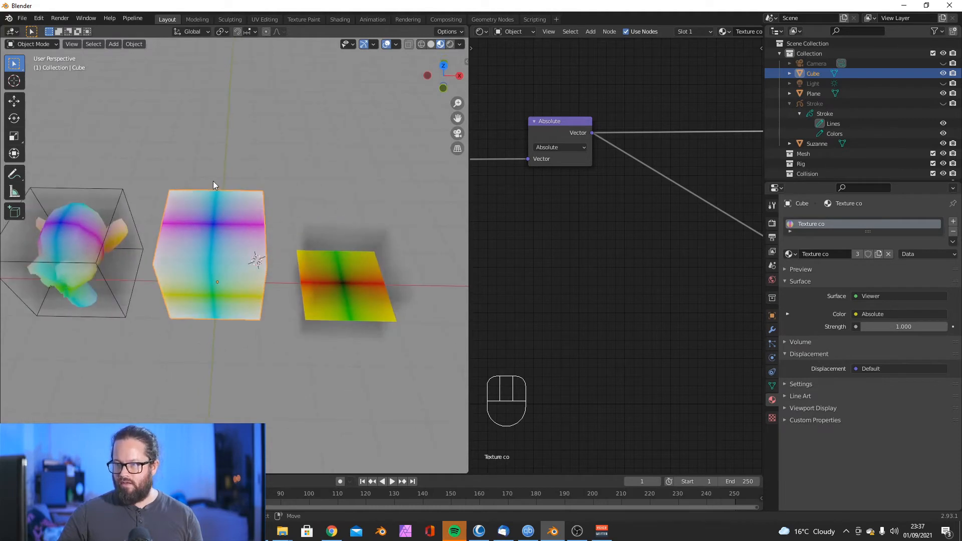
pyautogui.moveTo(199, 245); pyautogui.dragTo(200, 80, button='middle')
# Step: Toggle muting of the Absolute node to compare the coordinate colours with and without it, leaving the node enabled
pyautogui.press('m')
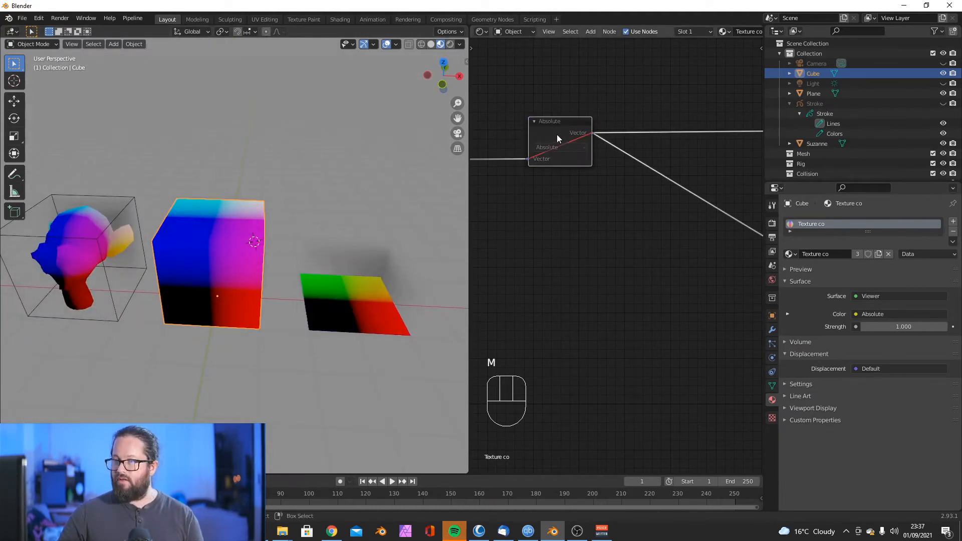
pyautogui.moveTo(213, 218); pyautogui.dragTo(223, 292, button='middle')
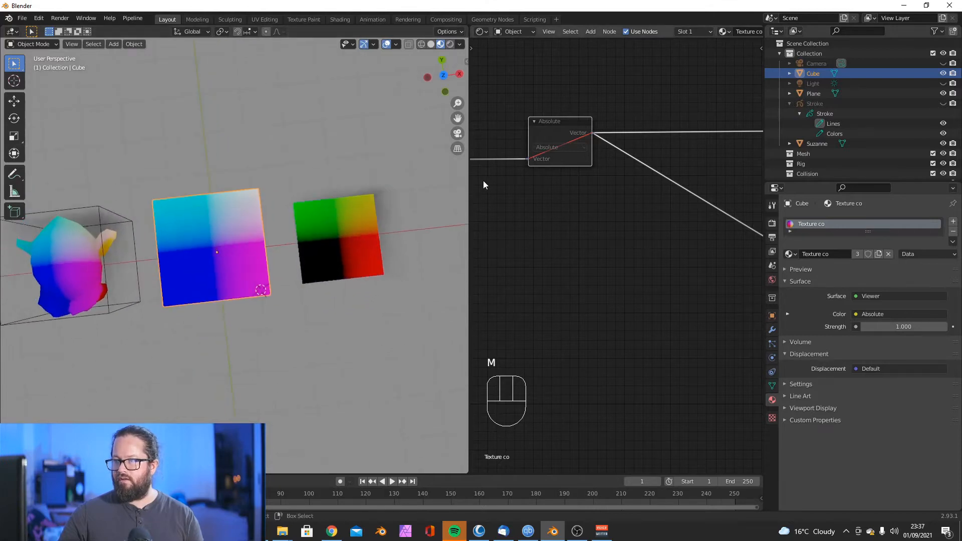
pyautogui.press('m')
pyautogui.press('m')
pyautogui.press('m')
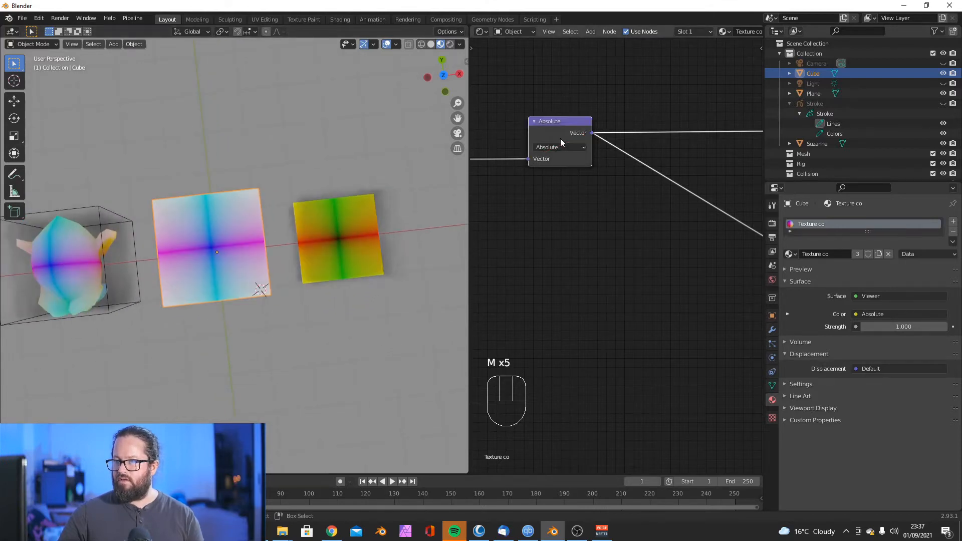
pyautogui.press('m')
pyautogui.press('m')
pyautogui.press('m')
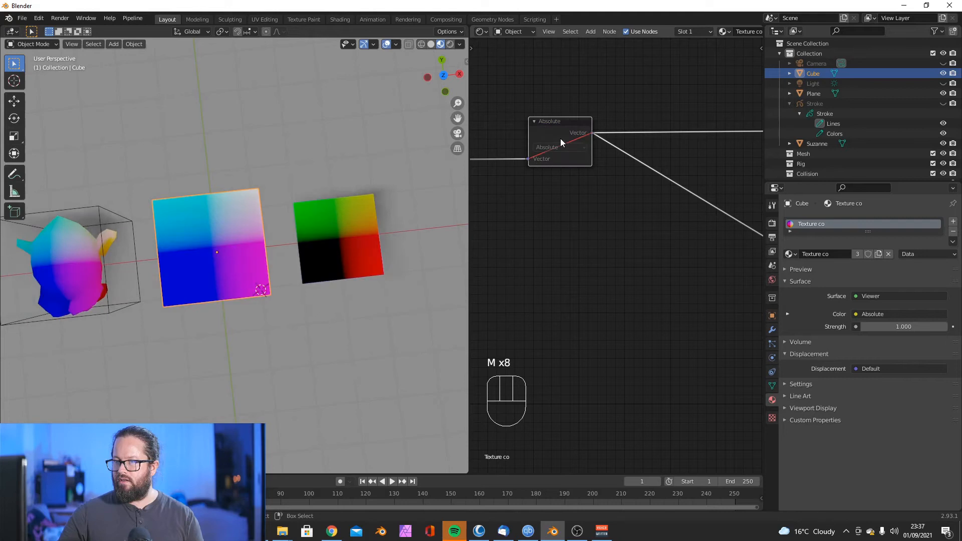
pyautogui.press('m')
pyautogui.press('m')
pyautogui.moveTo(171, 321); pyautogui.dragTo(170, 284, button='middle')
pyautogui.scroll(-2, 169, 284)
pyautogui.scroll(-12, 618, 257)
pyautogui.scroll(2, 618, 256)
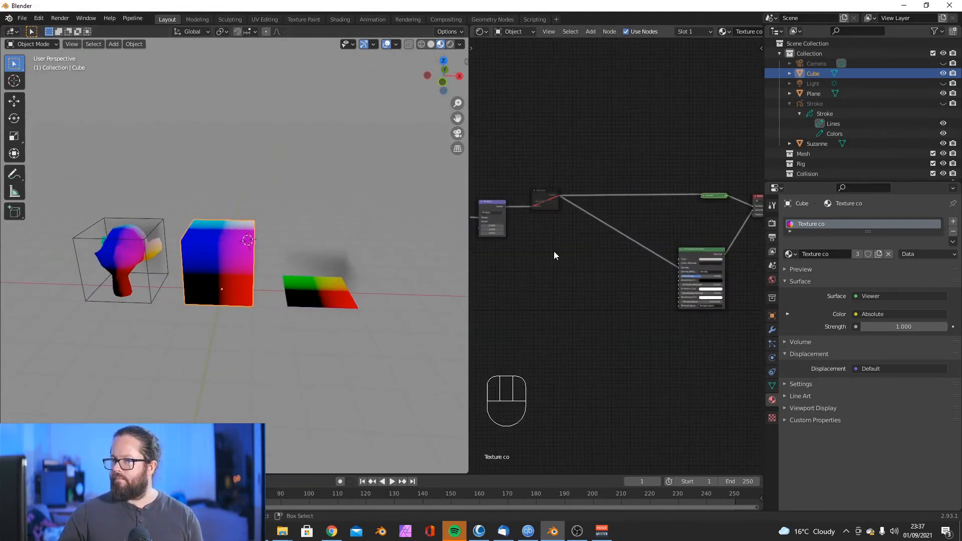
pyautogui.press('m')
# Step: Mute the Viewer node to show only the volume density driven by the Absolute node
pyautogui.click(715, 196)
pyautogui.press('m')
pyautogui.scroll(2, 652, 296)
pyautogui.scroll(-1, 651, 296)
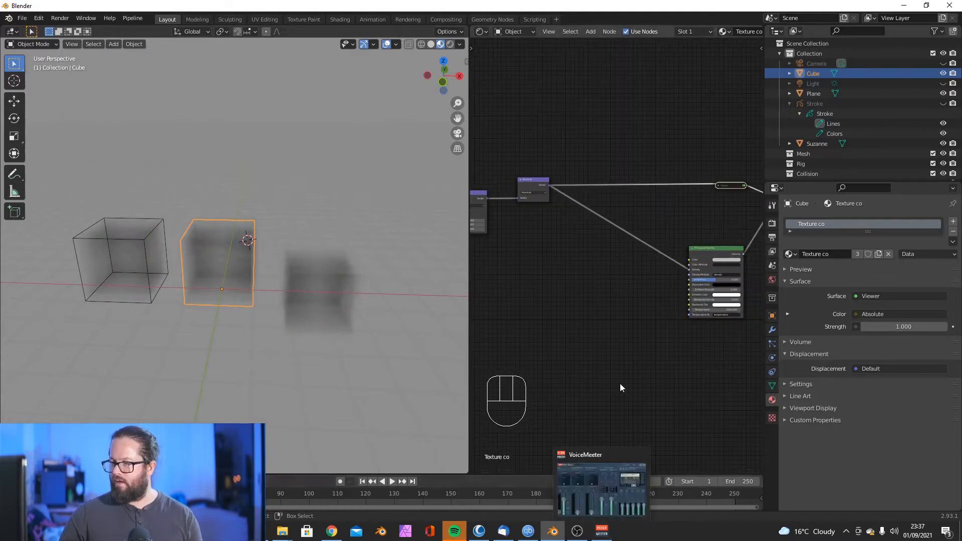
pyautogui.click(576, 531)
pyautogui.click(954, 365)
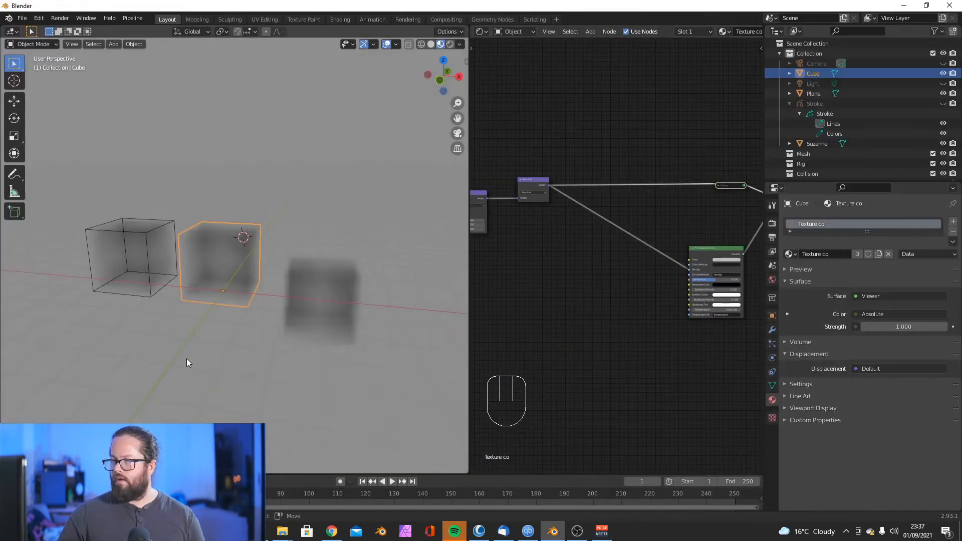
# Step: Select the plane beside the cube and reset the 3D cursor to the world origin
pyautogui.click(330, 309)
pyautogui.hotkey('shift', 'c')
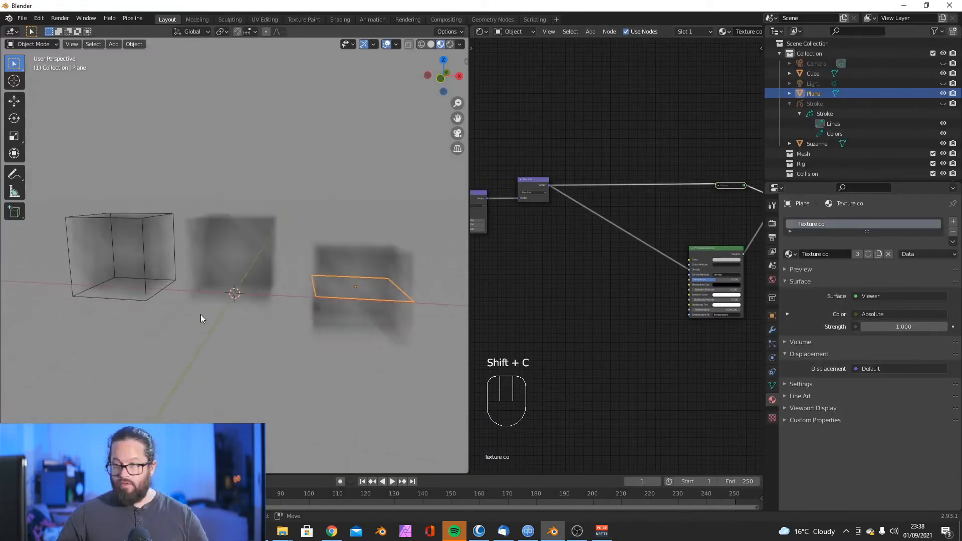
pyautogui.moveTo(201, 314); pyautogui.dragTo(200, 337, button='middle')
pyautogui.scroll(-3, 211, 326)
# Step: Add a new plane at the world origin and scale it up into a large ground surface beneath the objects
pyautogui.hotkey('shift', 'a')
pyautogui.click(258, 302)
pyautogui.scroll(-9, 229, 240)
pyautogui.press('s')
pyautogui.click(175, 172)
pyautogui.scroll(4, 209, 278)
pyautogui.scroll(3, 208, 279)
pyautogui.scroll(-2, 194, 248)
# Step: Select Suzanne and unmute the Viewer node to bring back the surface colours
pyautogui.click(195, 259)
pyautogui.scroll(-2, 585, 254)
pyautogui.scroll(3, 586, 257)
pyautogui.press('m')
# Step: Set the Principled Volume's Color to white and move the node slightly down
pyautogui.moveTo(584, 537)
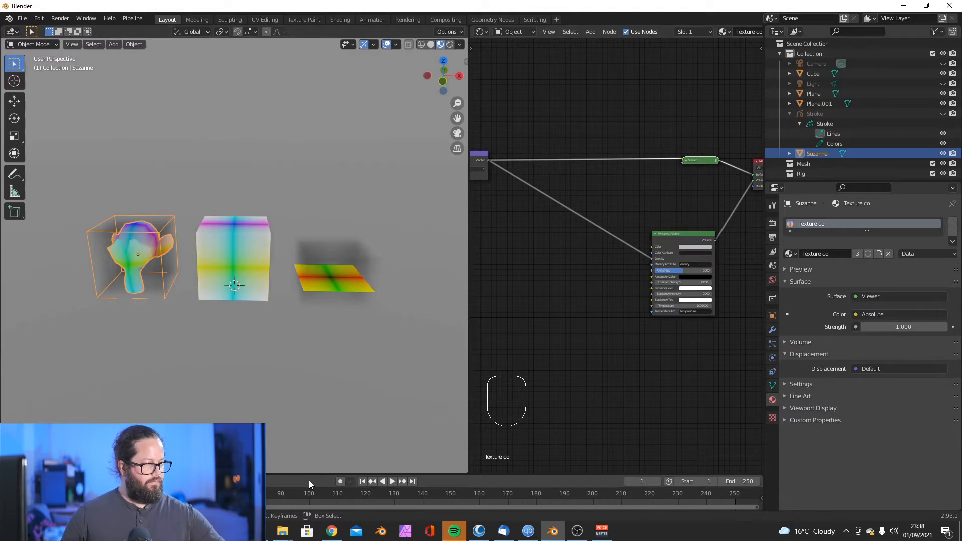
pyautogui.click(696, 247)
pyautogui.moveTo(726, 182); pyautogui.dragTo(727, 169)
pyautogui.moveTo(660, 254); pyautogui.dragTo(682, 277)
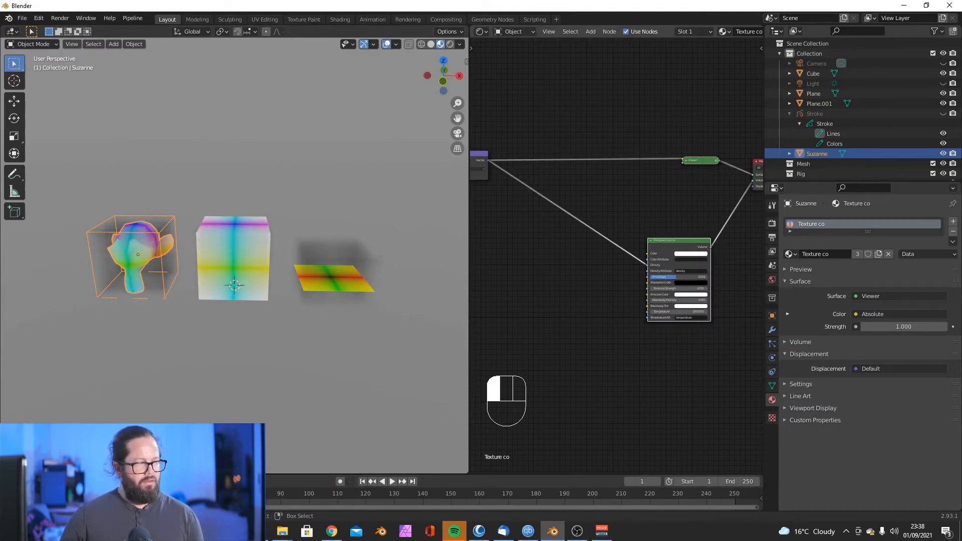
pyautogui.scroll(-5, 612, 272)
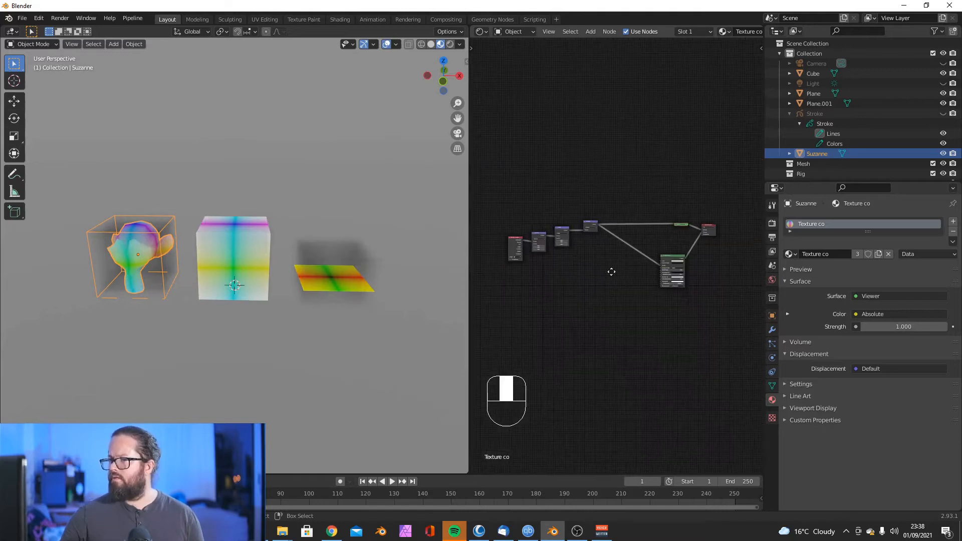
# Step: Unhide the sun light in the viewport and set its strength to 2.740
pyautogui.click(943, 83)
pyautogui.click(813, 84)
pyautogui.moveTo(900, 287); pyautogui.dragTo(878, 287)
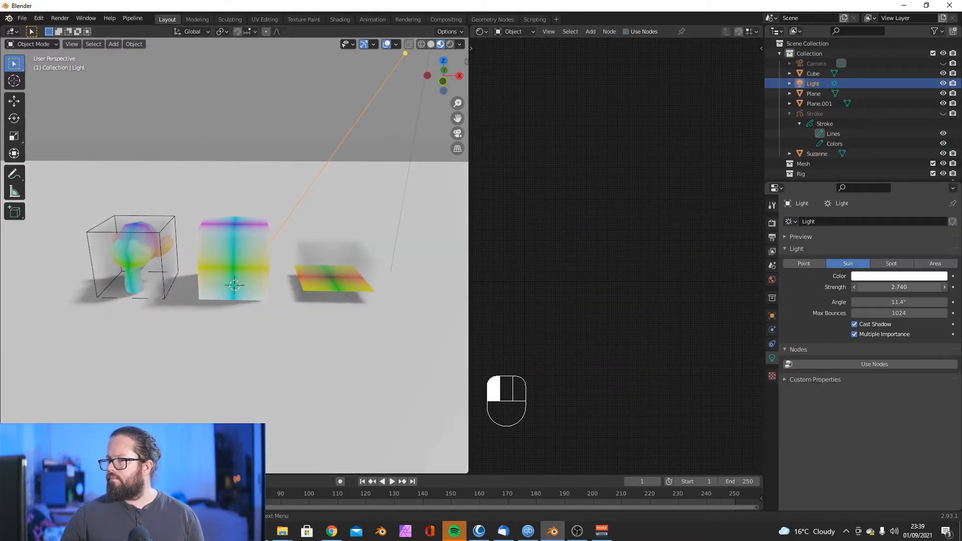
# Step: Select the cube and adjust the Absolute node's position beside the Multiply node
pyautogui.click(249, 253)
pyautogui.scroll(6, 584, 239)
pyautogui.moveTo(199, 283); pyautogui.dragTo(197, 271, button='middle')
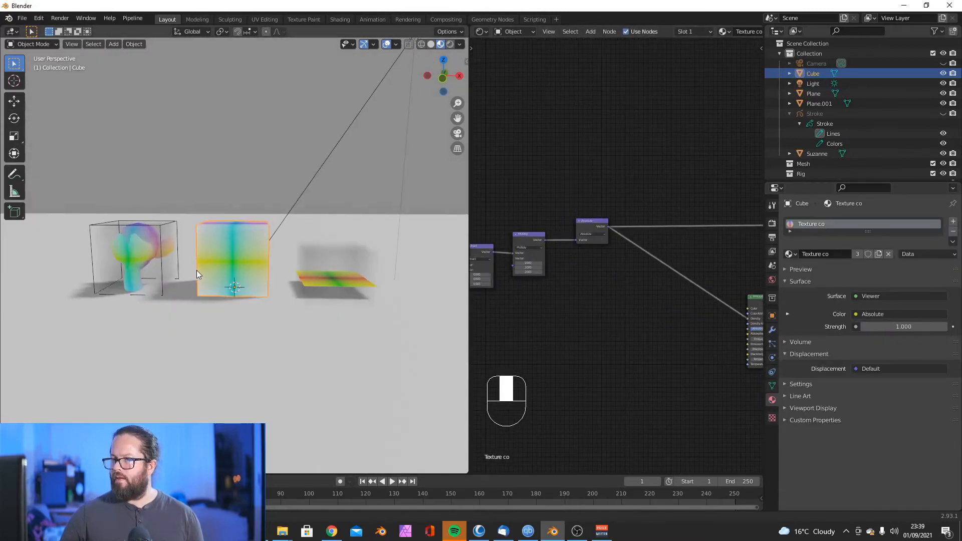
pyautogui.moveTo(538, 202); pyautogui.dragTo(521, 209)
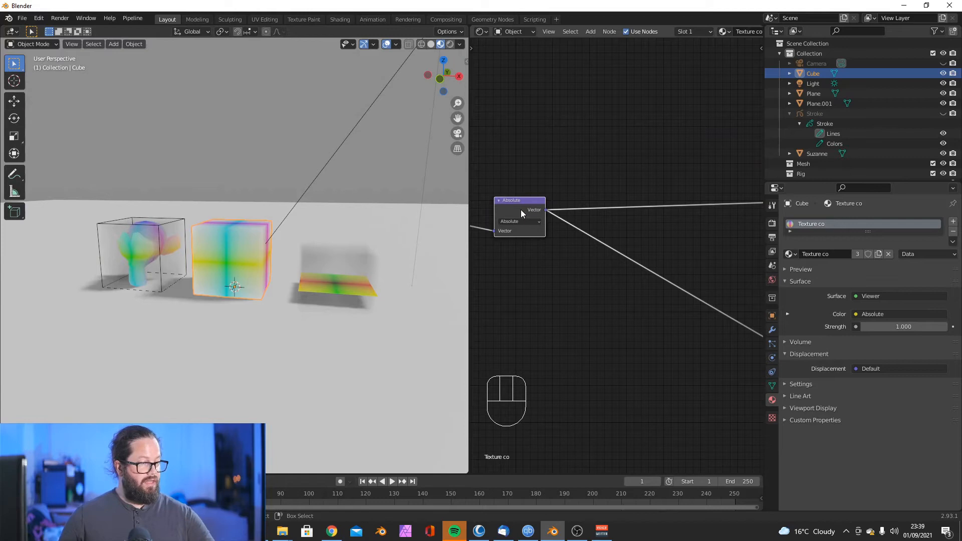
pyautogui.scroll(-2, 521, 213)
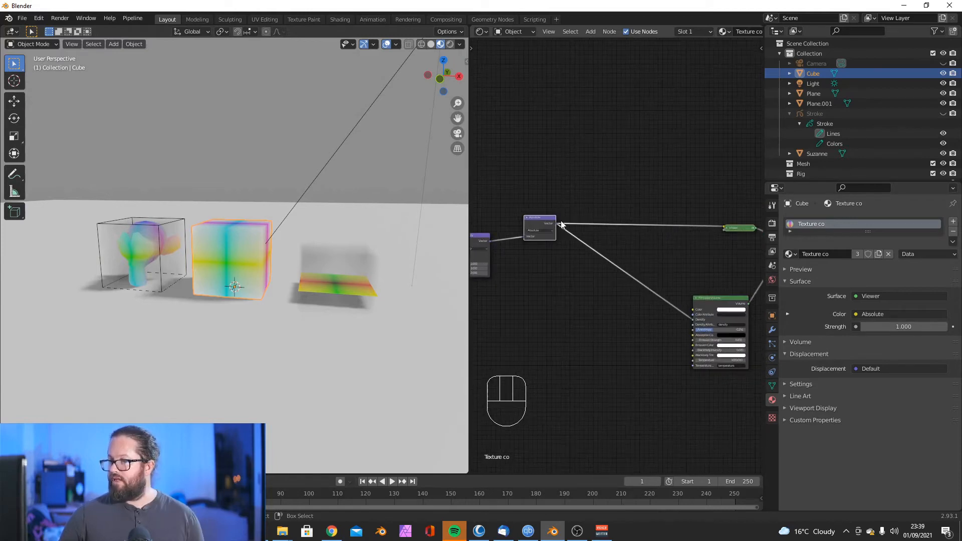
pyautogui.click(575, 202)
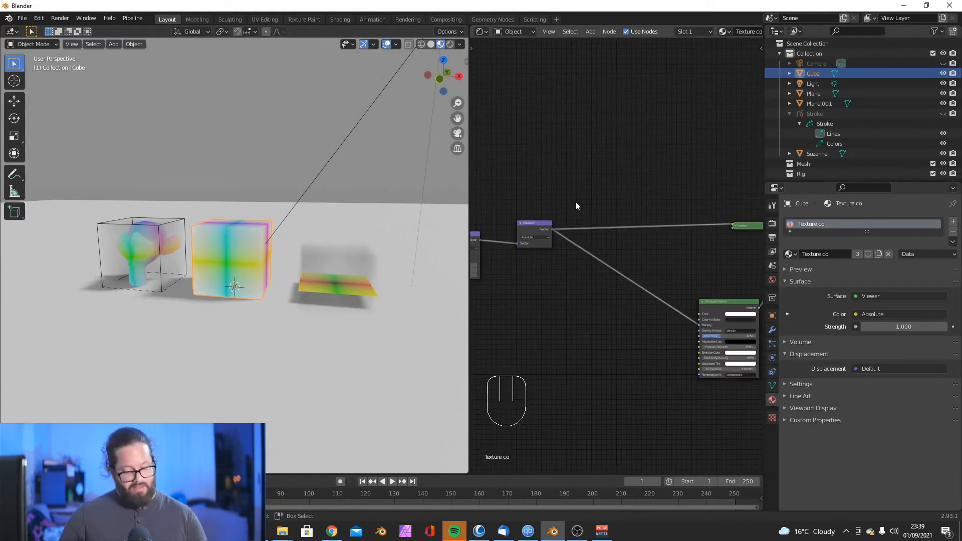
# Step: Add a Separate XYZ node between the Absolute and Viewer nodes and place it slightly above the Absolute node
pyautogui.hotkey('shift', 'a')
pyautogui.moveTo(558, 277)
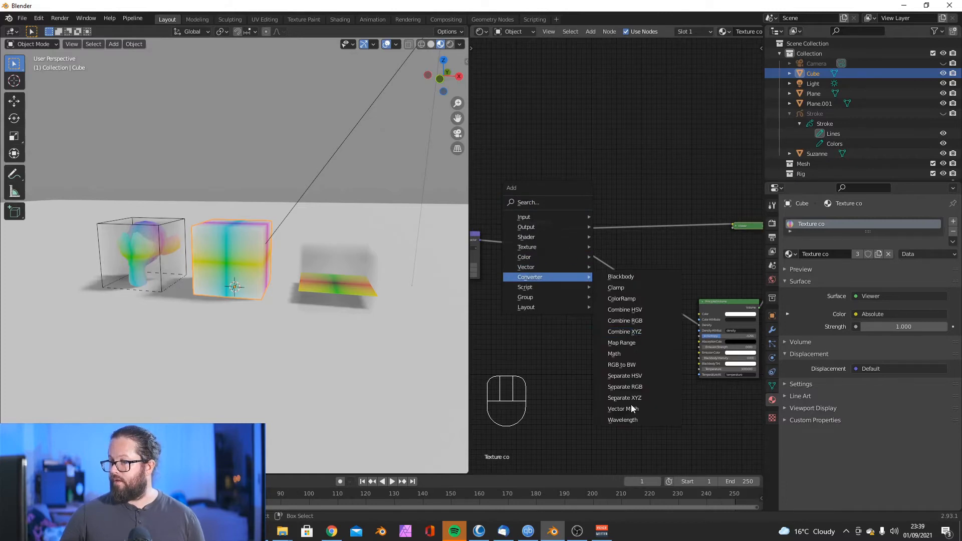
pyautogui.click(635, 403)
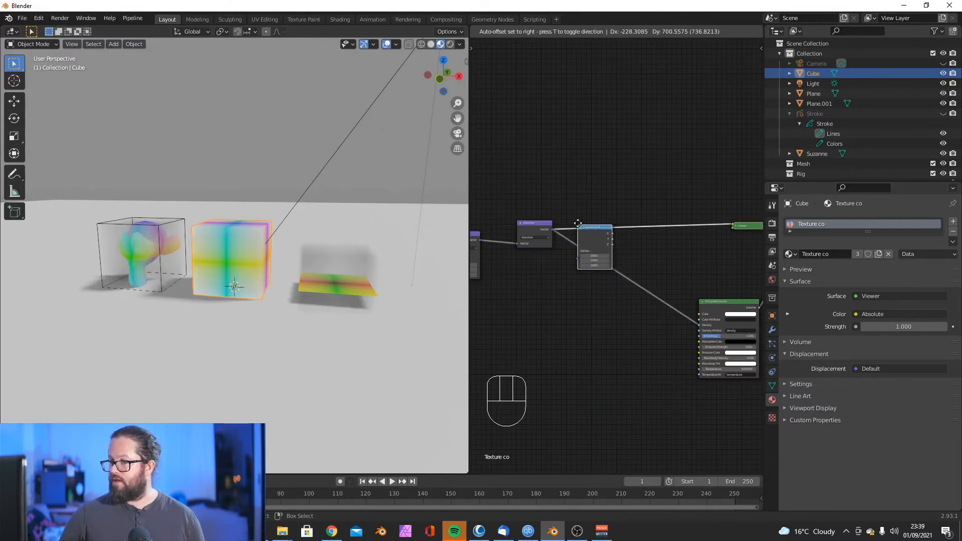
pyautogui.click(578, 224)
pyautogui.scroll(2, 579, 218)
pyautogui.moveTo(585, 201); pyautogui.dragTo(591, 172)
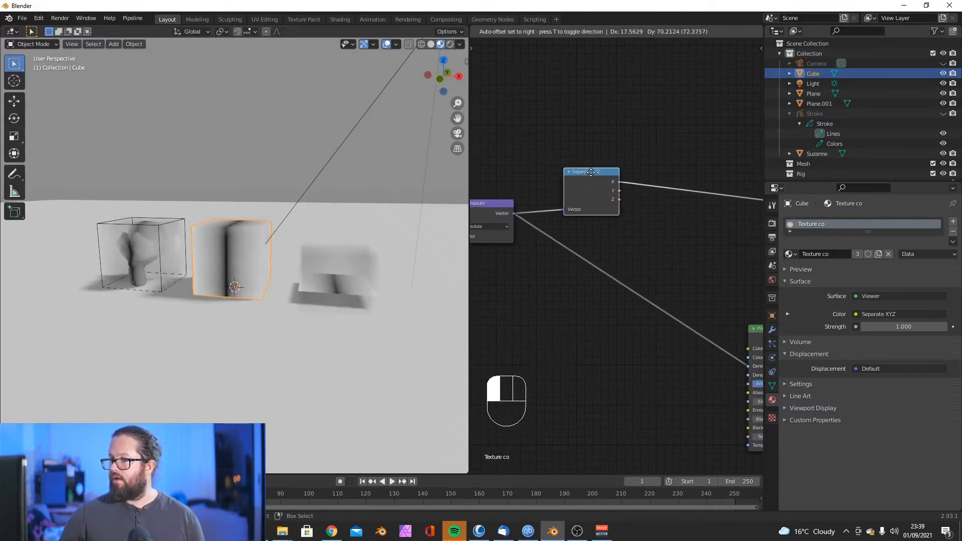
pyautogui.click(589, 182)
# Step: Examine the X component's gradient on Suzanne, the cube and the plane from several angles
pyautogui.moveTo(141, 257)
pyautogui.mouseDown(button='middle')
pyautogui.moveTo(171, 250)
pyautogui.moveTo(152, 249)
pyautogui.moveTo(170, 242)
pyautogui.moveTo(145, 242)
pyautogui.mouseUp(button='middle')
pyautogui.scroll(6, 122, 257)
pyautogui.scroll(-5, 121, 256)
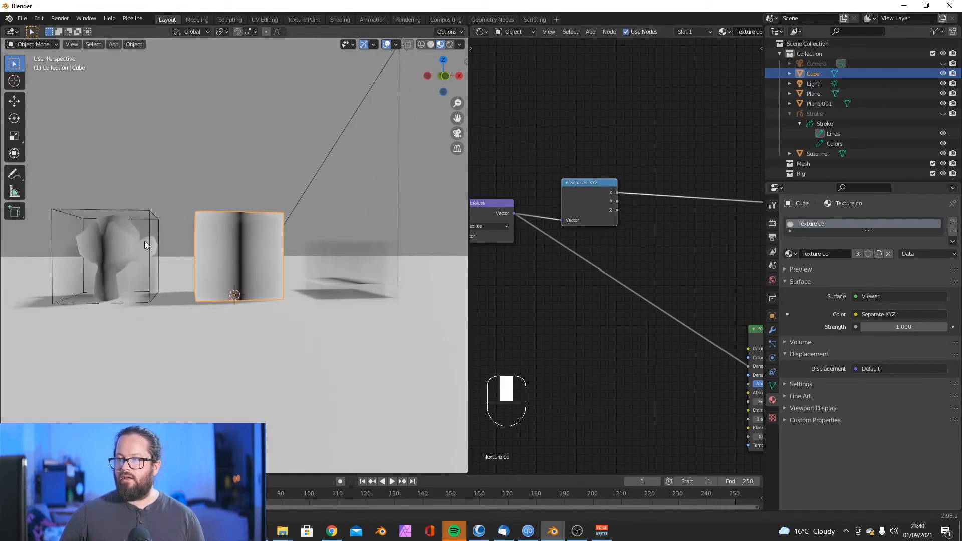
pyautogui.moveTo(206, 214); pyautogui.dragTo(181, 252, button='middle')
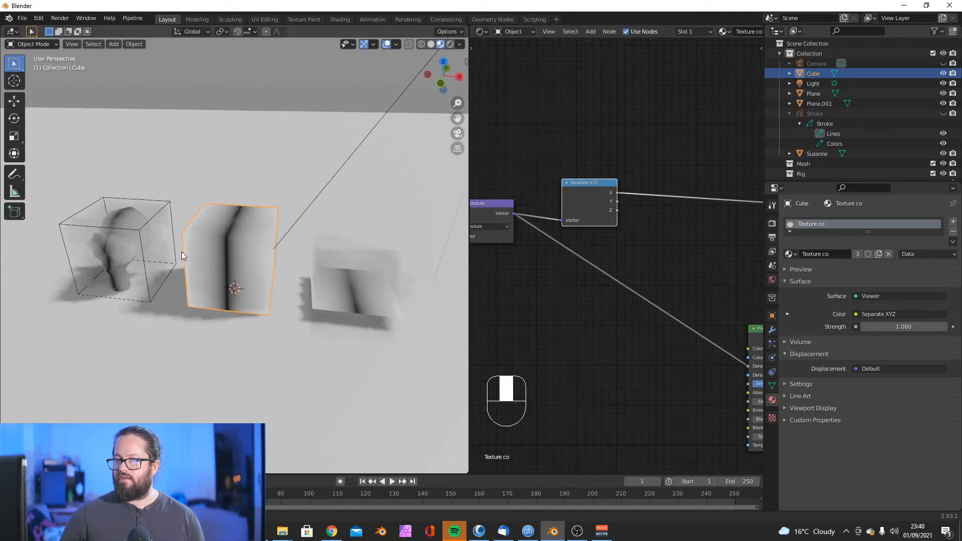
pyautogui.scroll(-2, 553, 219)
pyautogui.moveTo(532, 225); pyautogui.dragTo(575, 219, button='middle')
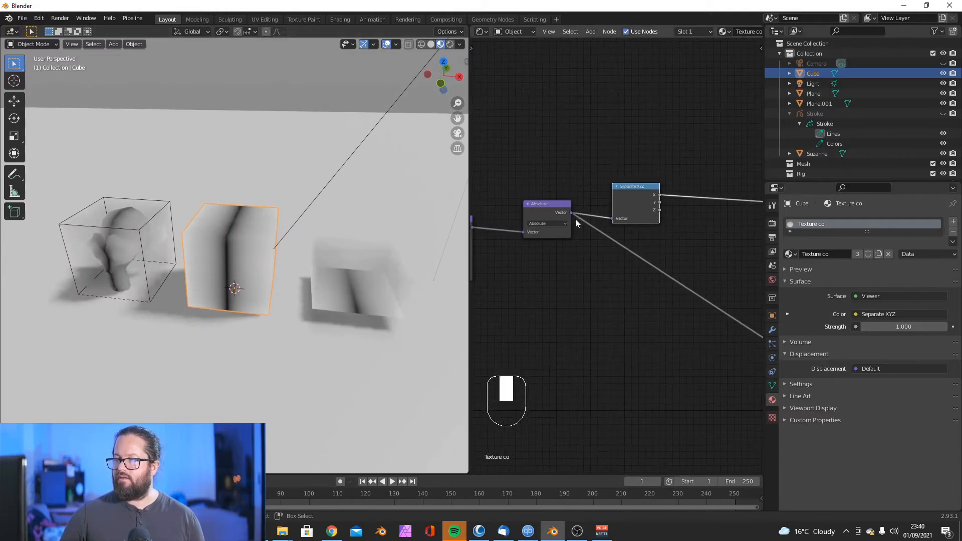
# Step: Set the Subtract node's X value to 0 and view the shifted gradient on the objects
pyautogui.scroll(3, 560, 219)
pyautogui.moveTo(525, 194); pyautogui.dragTo(527, 198)
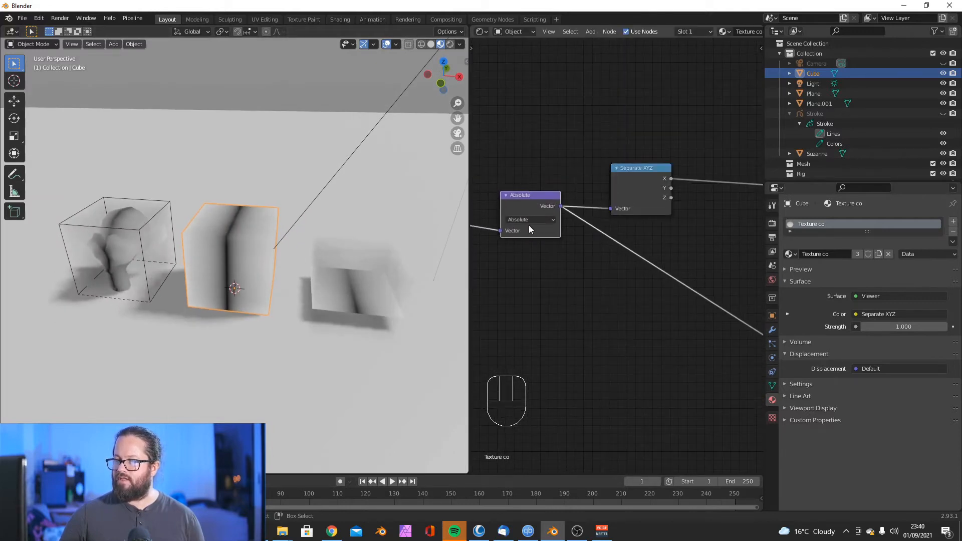
pyautogui.scroll(-3, 529, 226)
pyautogui.moveTo(529, 225); pyautogui.dragTo(598, 275, button='middle')
pyautogui.scroll(3, 592, 271)
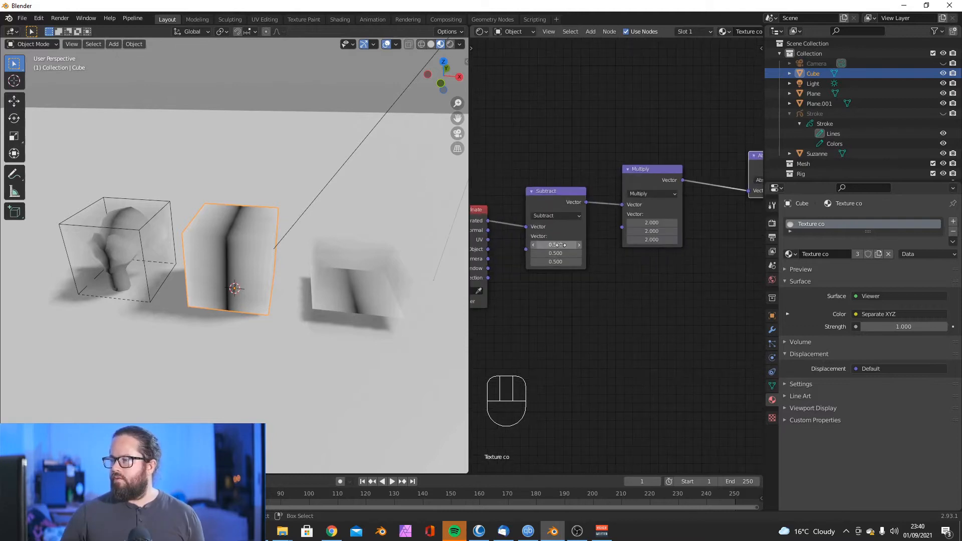
pyautogui.moveTo(555, 245)
pyautogui.mouseDown()
pyautogui.moveTo(597, 244)
pyautogui.moveTo(516, 245)
pyautogui.moveTo(551, 244)
pyautogui.moveTo(541, 245)
pyautogui.mouseUp()
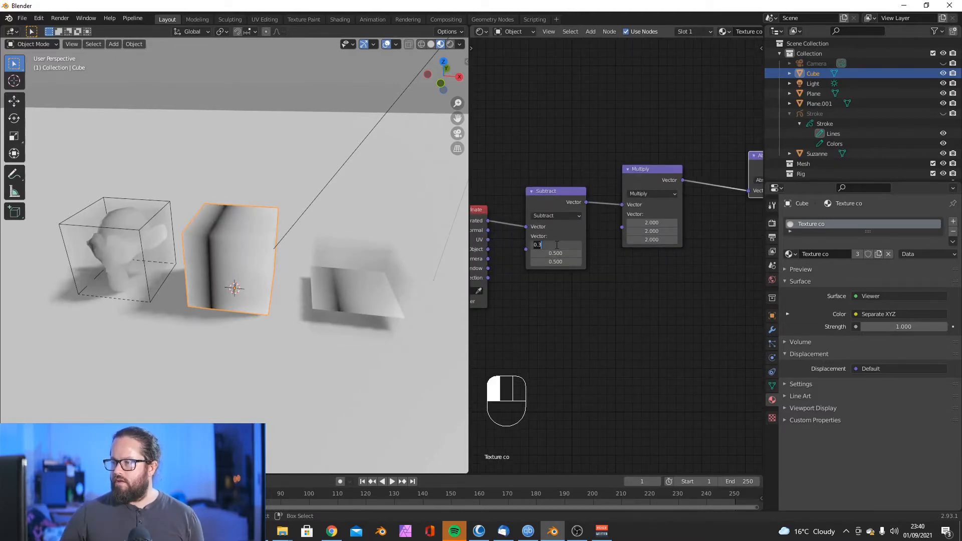
pyautogui.press('Return')
pyautogui.moveTo(291, 306); pyautogui.dragTo(356, 298, button='middle')
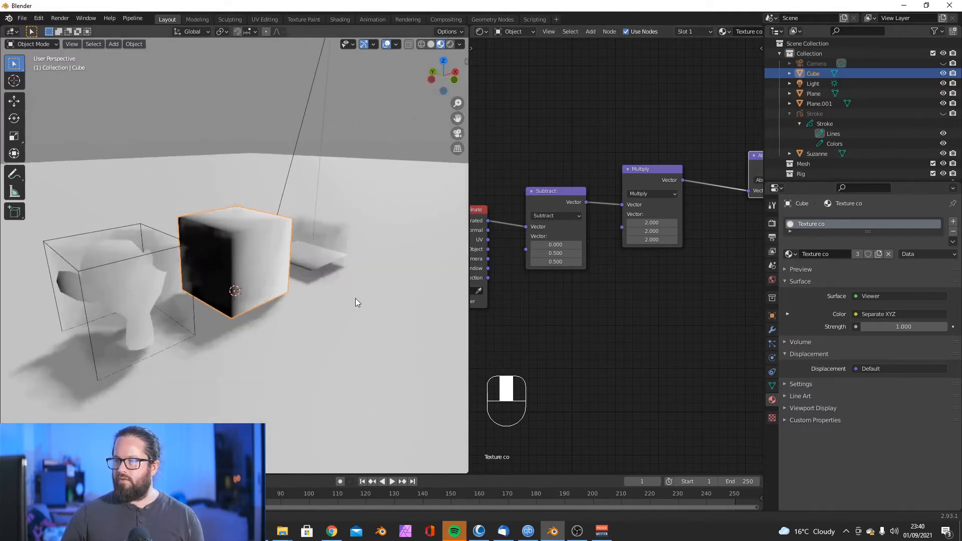
pyautogui.moveTo(223, 287); pyautogui.dragTo(331, 276, button='middle')
# Step: Mute the Absolute node between Multiply and Separate XYZ
pyautogui.scroll(-4, 606, 241)
pyautogui.moveTo(548, 245); pyautogui.dragTo(625, 233, button='middle')
pyautogui.scroll(8, 625, 233)
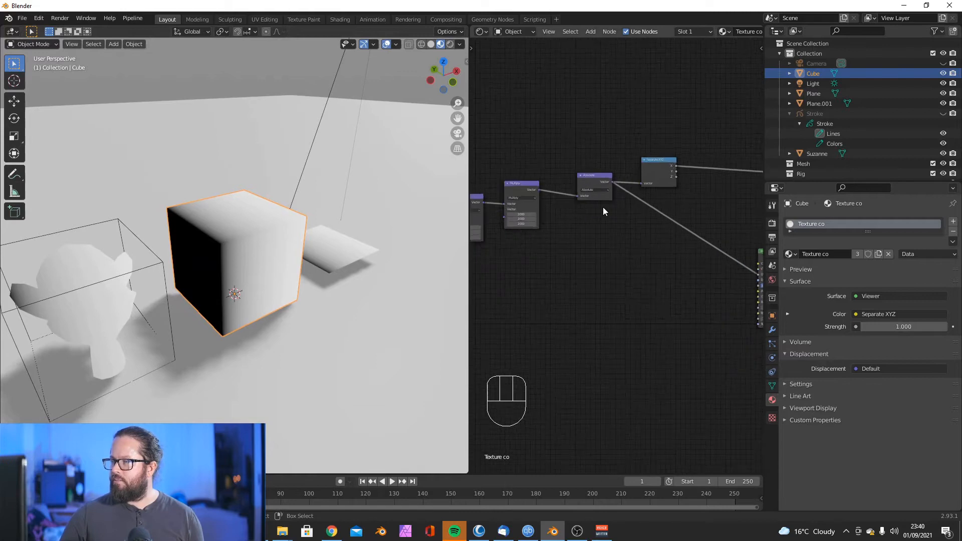
pyautogui.click(588, 174)
pyautogui.press('m')
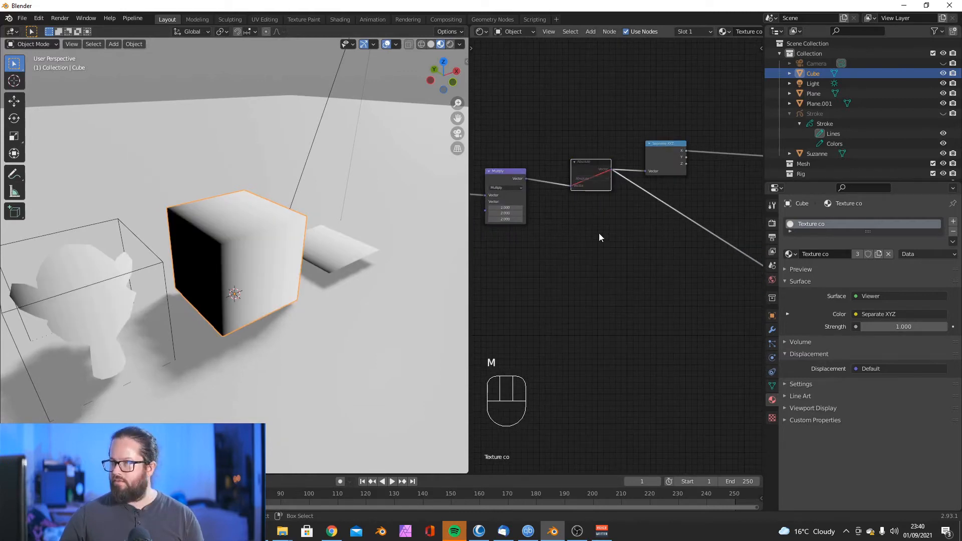
# Step: Set the Subtract node's X value to 0.5 and view the objects from the front
pyautogui.scroll(-3, 638, 233)
pyautogui.moveTo(602, 236); pyautogui.dragTo(699, 216, button='middle')
pyautogui.scroll(7, 593, 222)
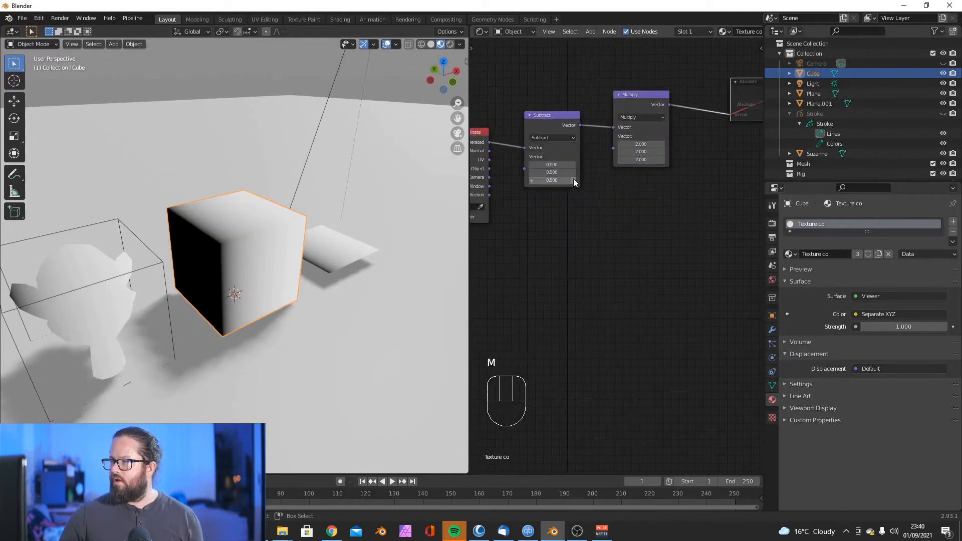
pyautogui.moveTo(552, 164); pyautogui.dragTo(577, 164)
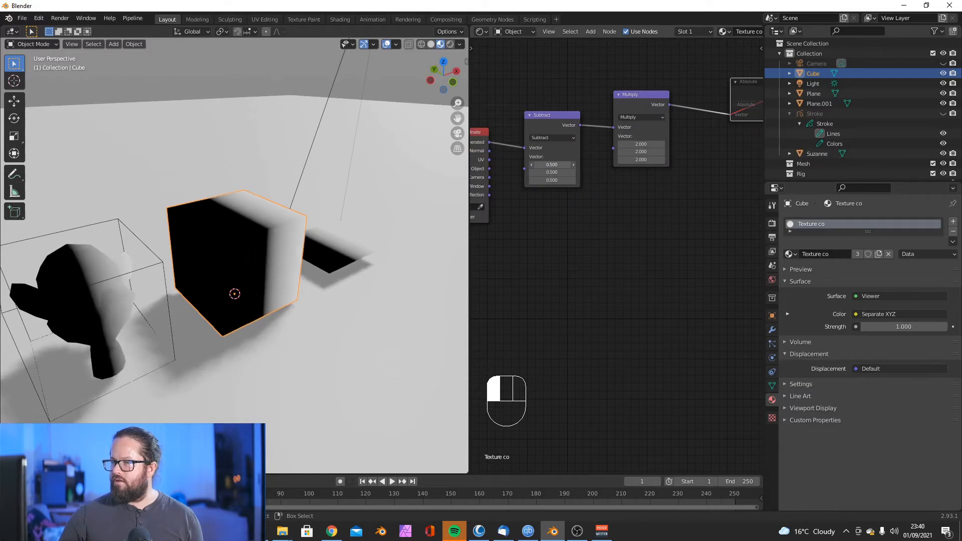
pyautogui.click(561, 207)
pyautogui.moveTo(289, 232); pyautogui.dragTo(237, 316, button='middle')
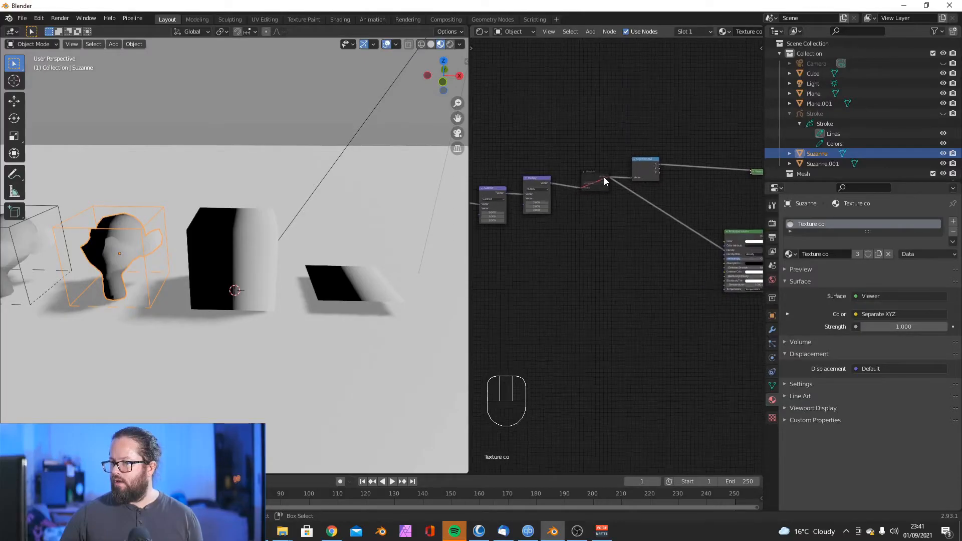
# Step: Unmute the Absolute node and compare the mirrored X gradient across the objects
pyautogui.scroll(2, 603, 177)
pyautogui.click(569, 131)
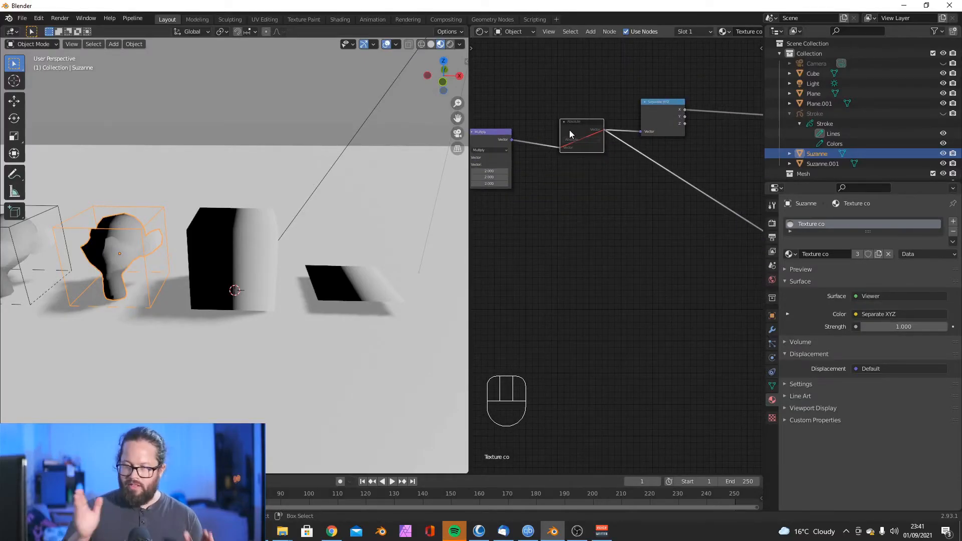
pyautogui.scroll(-3, 623, 170)
pyautogui.moveTo(595, 203); pyautogui.dragTo(598, 217, button='middle')
pyautogui.scroll(3, 588, 175)
pyautogui.scroll(2, 589, 173)
pyautogui.moveTo(576, 147); pyautogui.dragTo(576, 153, button='middle')
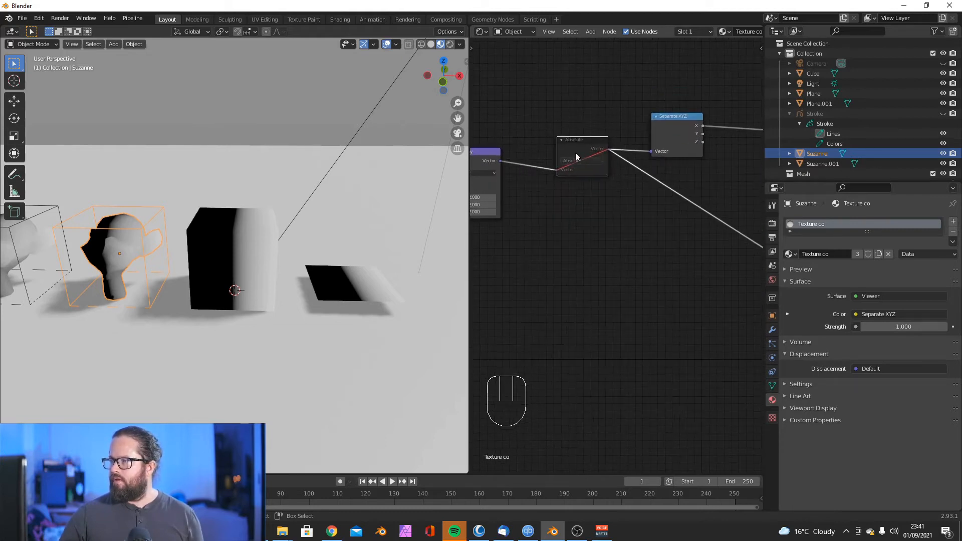
pyautogui.keyDown('shift'); pyautogui.moveTo(555, 188); pyautogui.dragTo(644, 198, button='middle'); pyautogui.keyUp('shift')
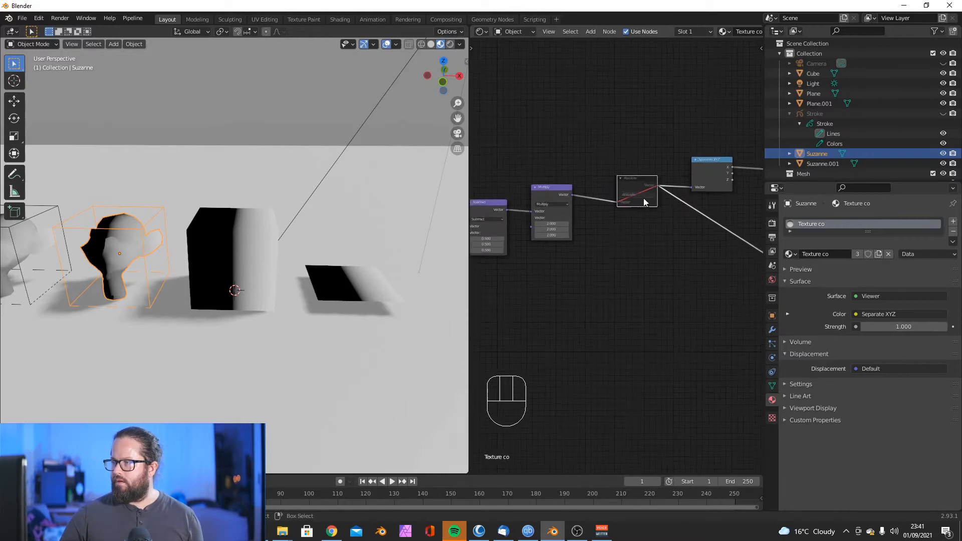
pyautogui.scroll(2, 643, 197)
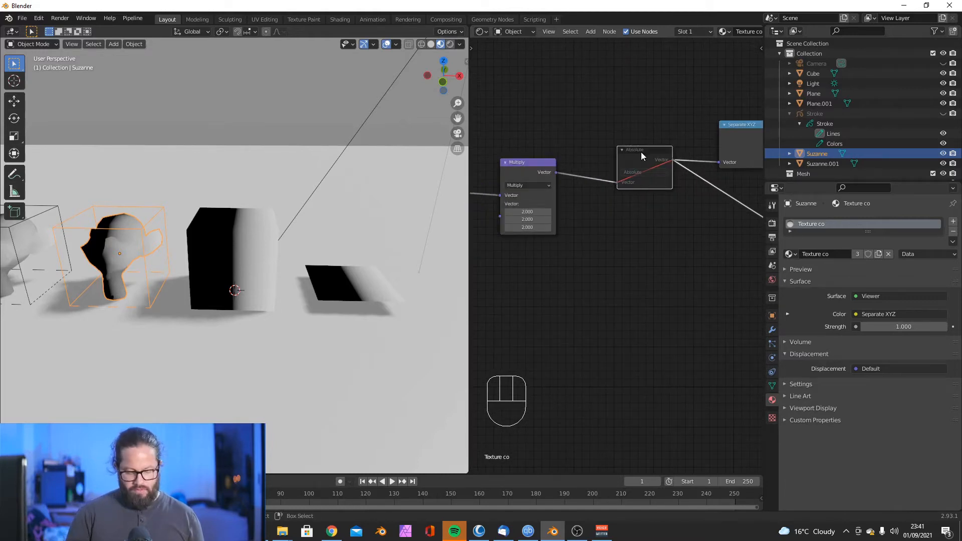
pyautogui.press('m')
pyautogui.scroll(-3, 340, 275)
pyautogui.keyDown('shift'); pyautogui.moveTo(341, 281); pyautogui.dragTo(430, 260, button='middle'); pyautogui.keyUp('shift')
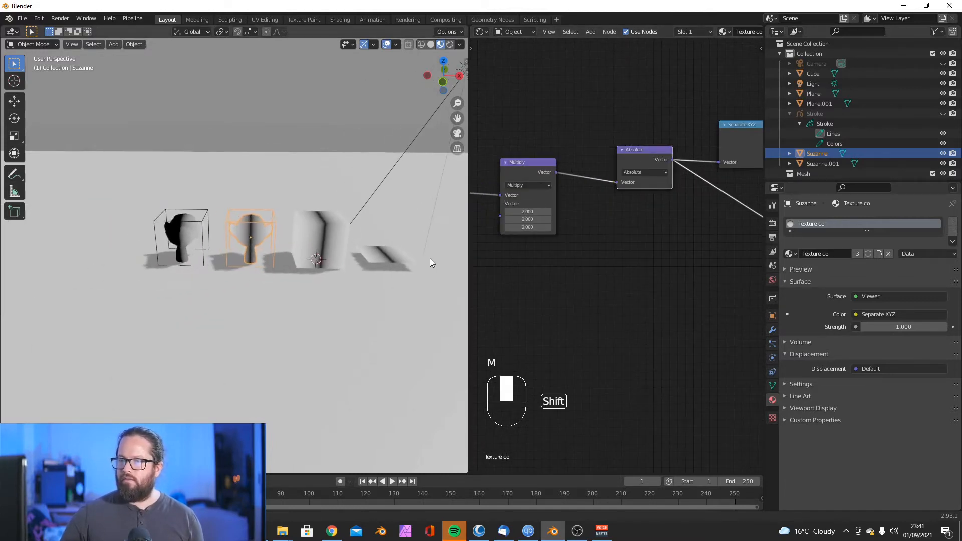
pyautogui.scroll(4, 291, 245)
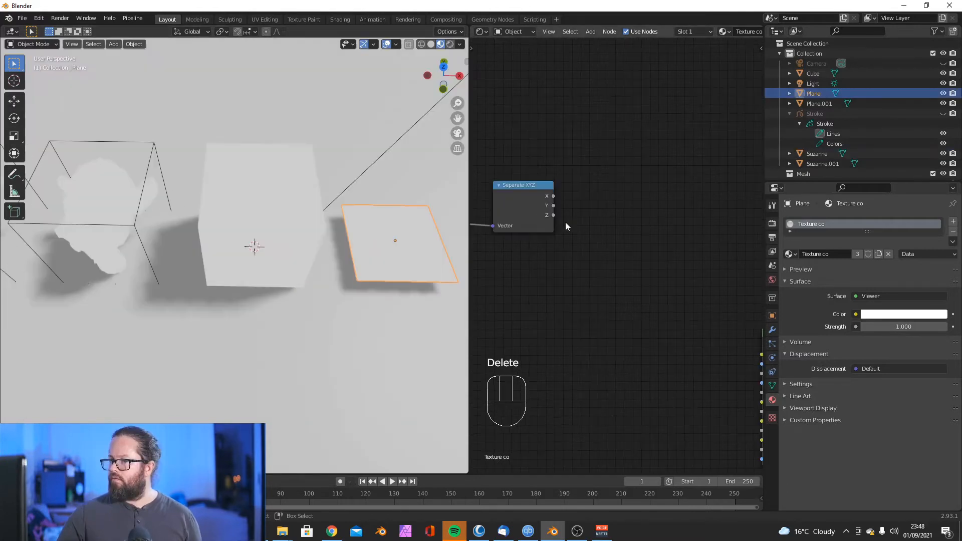
# Step: Add a Math node set to Maximum and place it beside the Separate XYZ node
pyautogui.moveTo(527, 211); pyautogui.dragTo(555, 210)
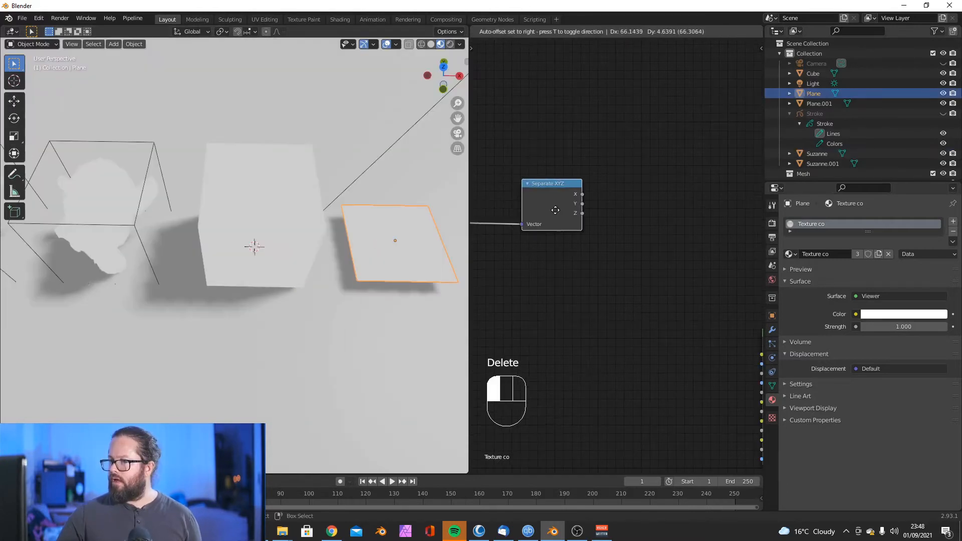
pyautogui.hotkey('shift', 'a')
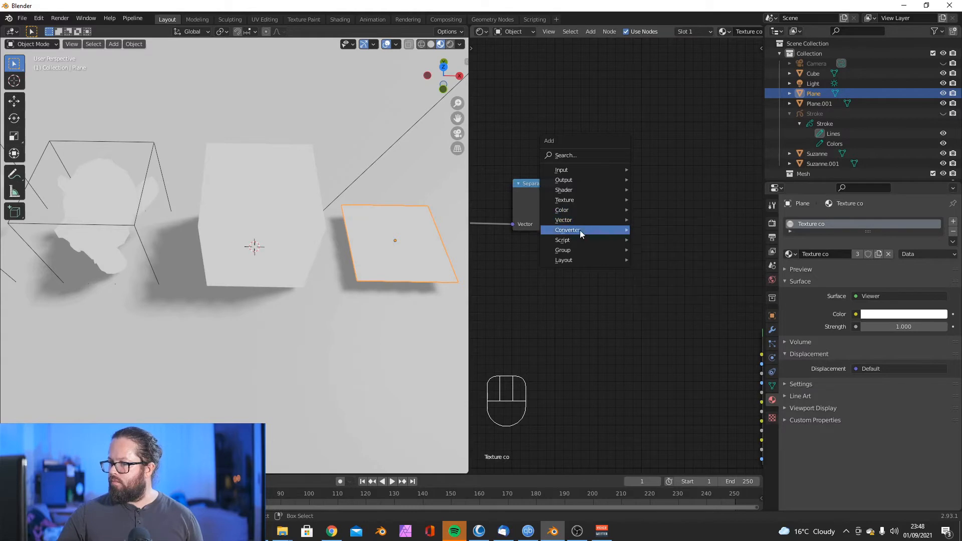
pyautogui.moveTo(582, 231)
pyautogui.click(668, 309)
pyautogui.click(597, 163)
pyautogui.click(627, 190)
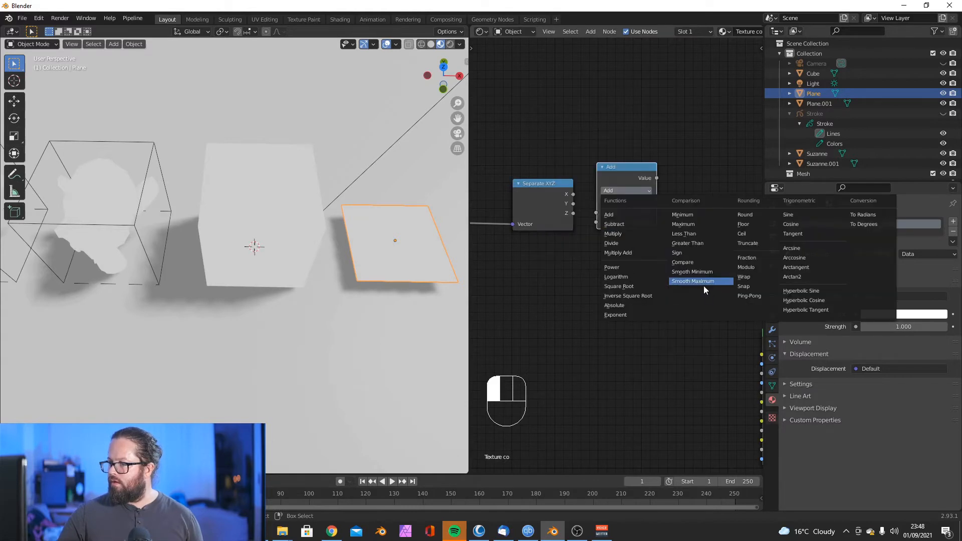
pyautogui.click(683, 224)
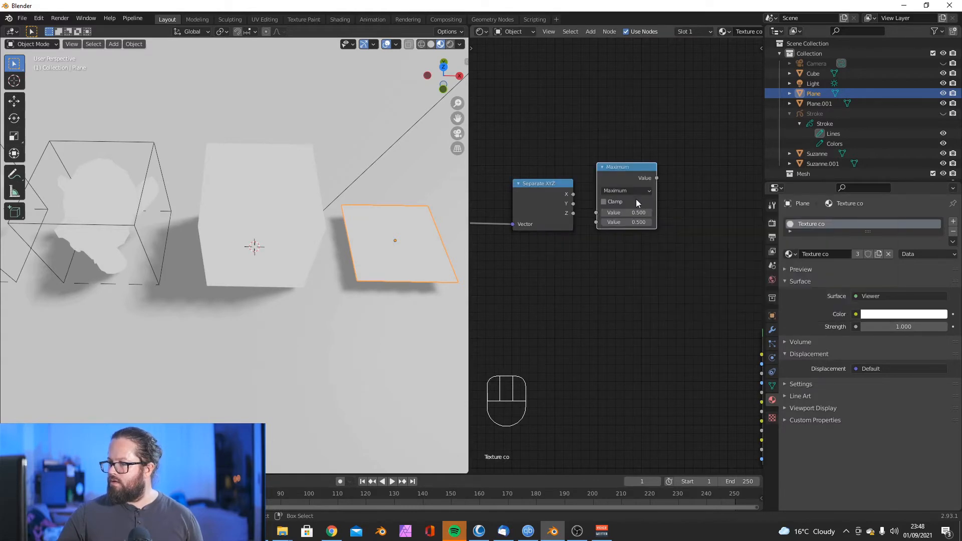
pyautogui.moveTo(630, 174); pyautogui.dragTo(652, 168)
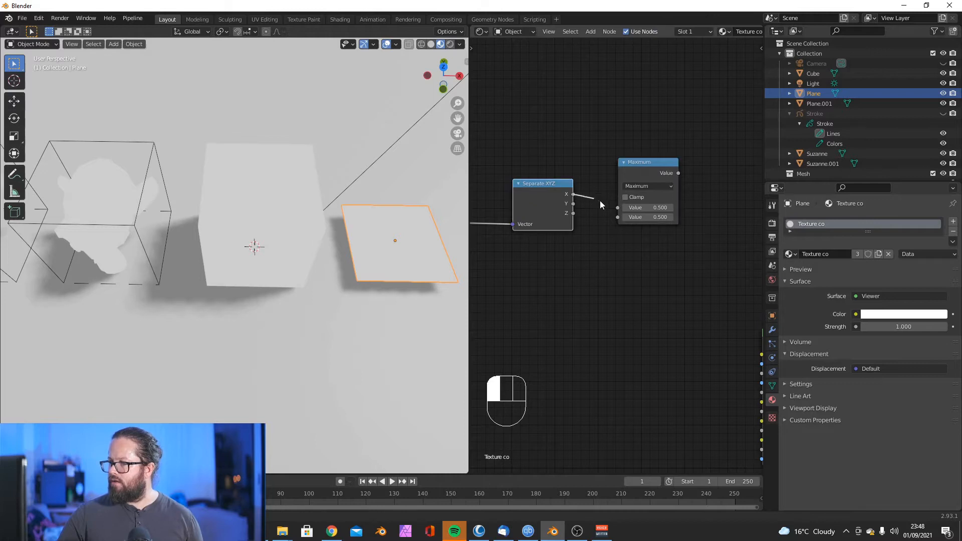
# Step: Connect the Separate XYZ node's X and Y outputs to the Maximum node's two inputs and preview its result on the objects
pyautogui.moveTo(617, 206); pyautogui.dragTo(620, 220)
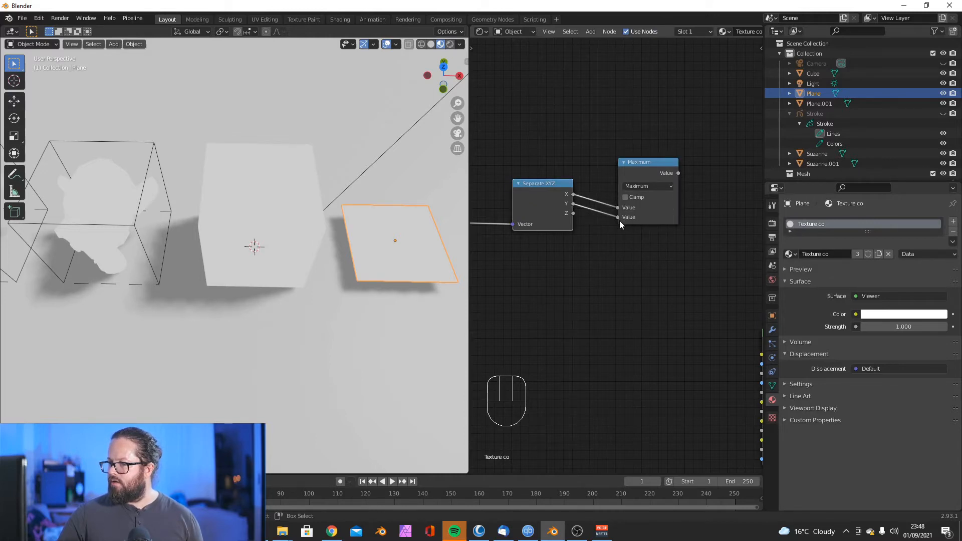
pyautogui.keyDown('ctrl'); pyautogui.keyDown('shift'); pyautogui.click(641, 174); pyautogui.keyUp('shift'); pyautogui.keyUp('ctrl')
pyautogui.moveTo(393, 254)
pyautogui.mouseDown(button='middle')
pyautogui.moveTo(338, 297)
pyautogui.moveTo(348, 260)
pyautogui.moveTo(334, 262)
pyautogui.moveTo(236, 173)
pyautogui.moveTo(257, 175)
pyautogui.moveTo(327, 106)
pyautogui.moveTo(275, 159)
pyautogui.moveTo(224, 160)
pyautogui.mouseUp(button='middle')
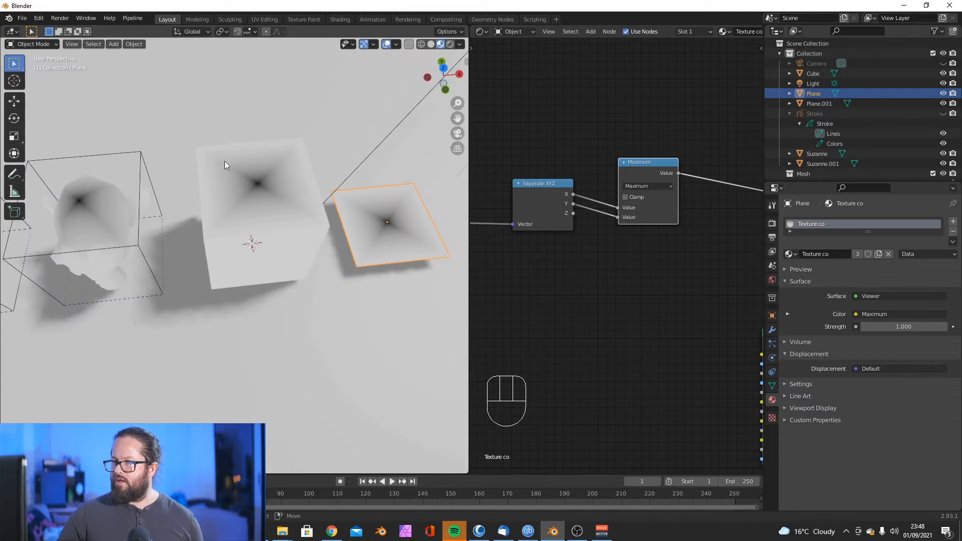
pyautogui.moveTo(265, 184); pyautogui.dragTo(282, 207, button='middle')
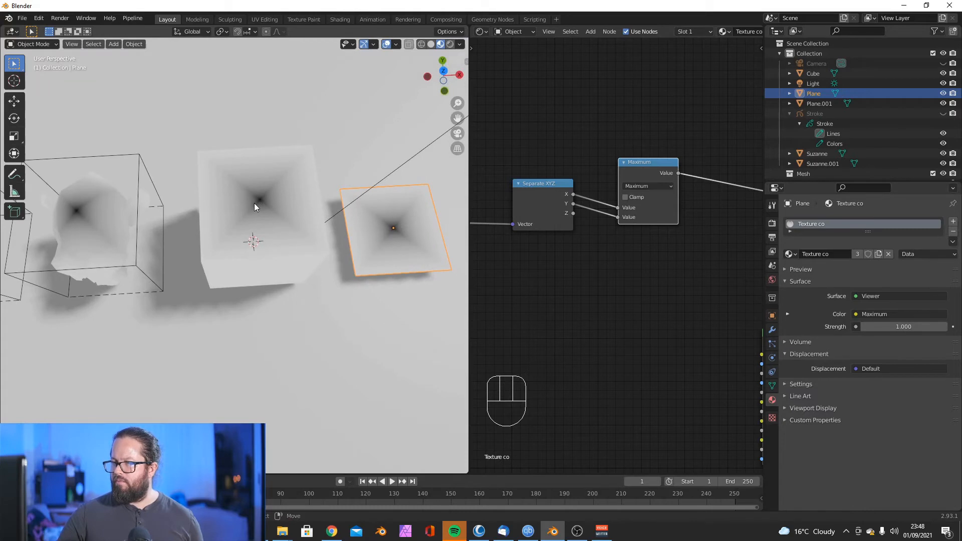
pyautogui.moveTo(285, 237); pyautogui.dragTo(288, 181, button='middle')
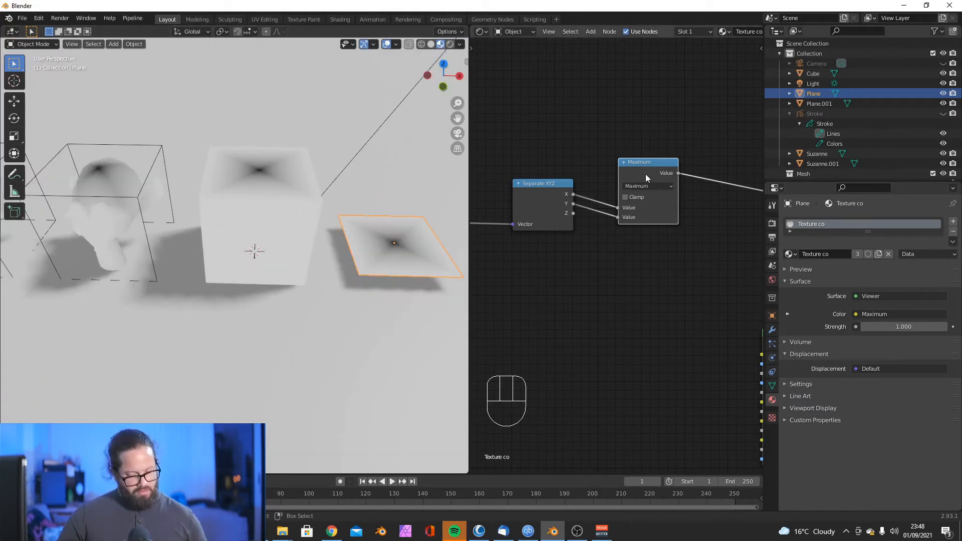
# Step: Change the Maximum node's operation to Smooth Maximum with a distance of about 0.7 and move the node slightly up
pyautogui.click(657, 185)
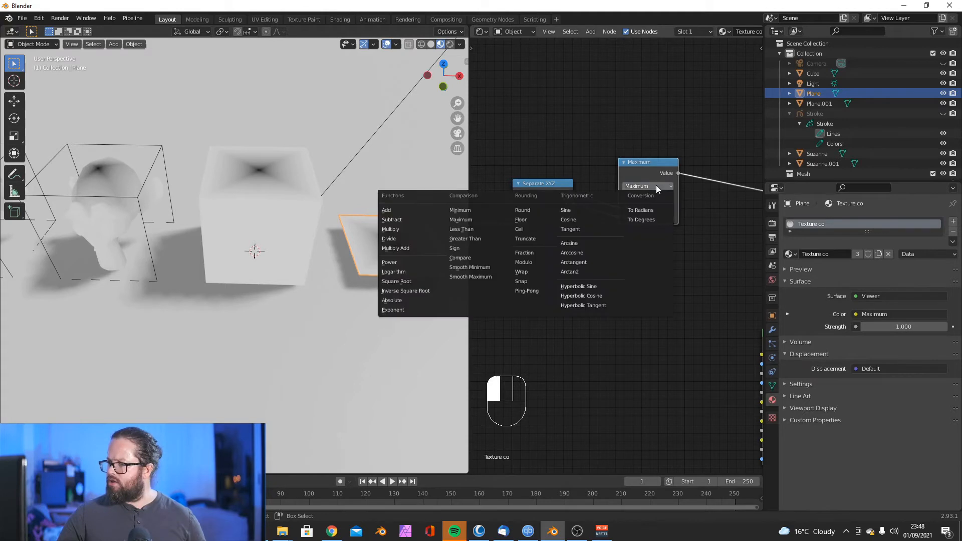
pyautogui.click(481, 275)
pyautogui.moveTo(646, 227); pyautogui.dragTo(652, 227)
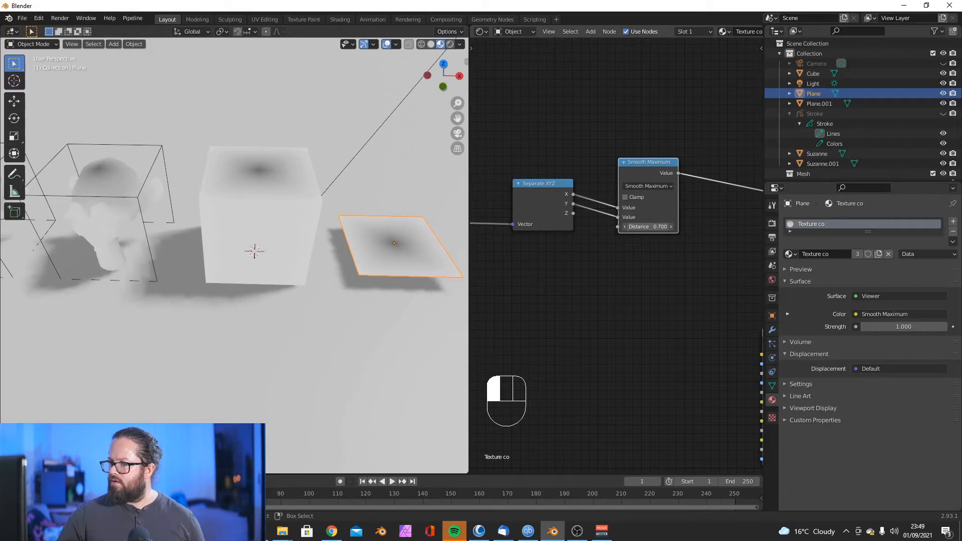
pyautogui.scroll(-2, 644, 209)
pyautogui.moveTo(639, 191); pyautogui.dragTo(637, 182)
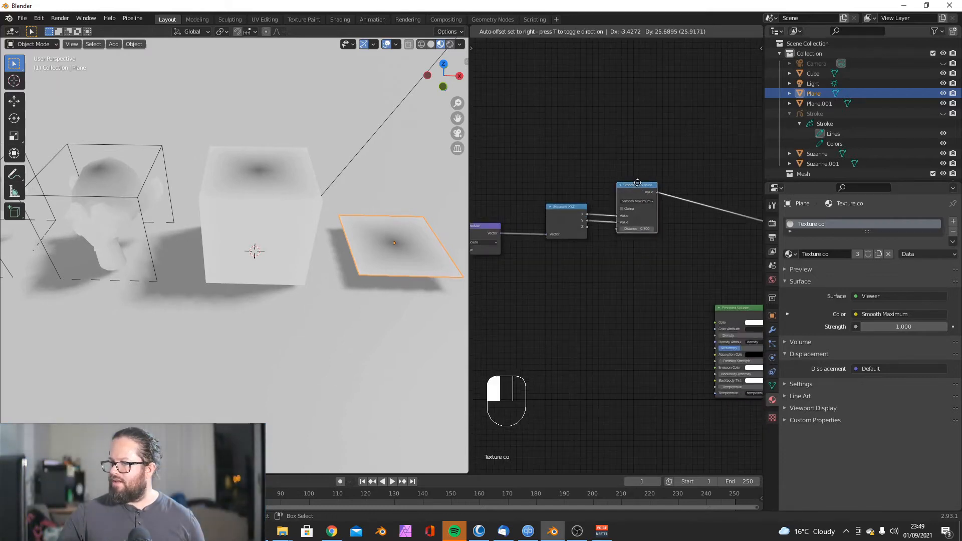
pyautogui.scroll(-3, 564, 262)
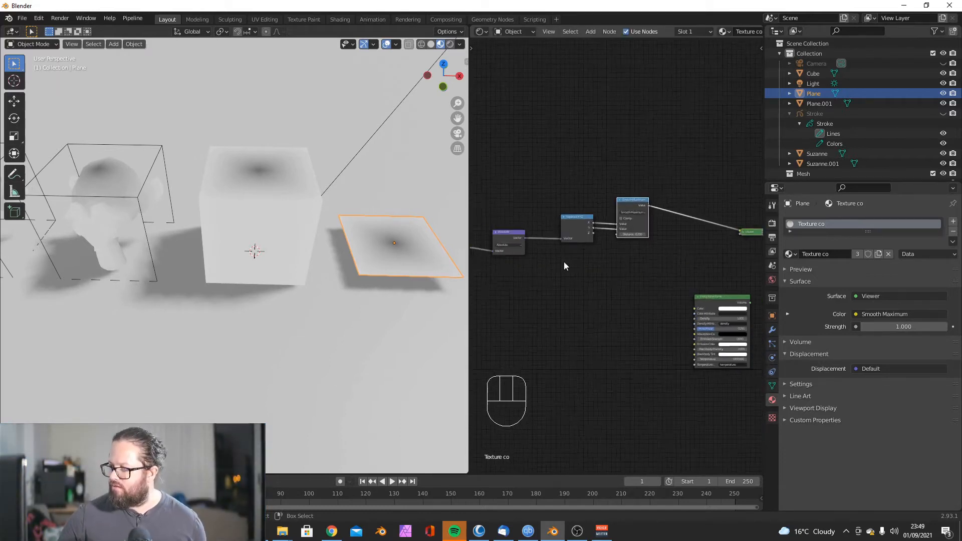
pyautogui.scroll(2, 605, 220)
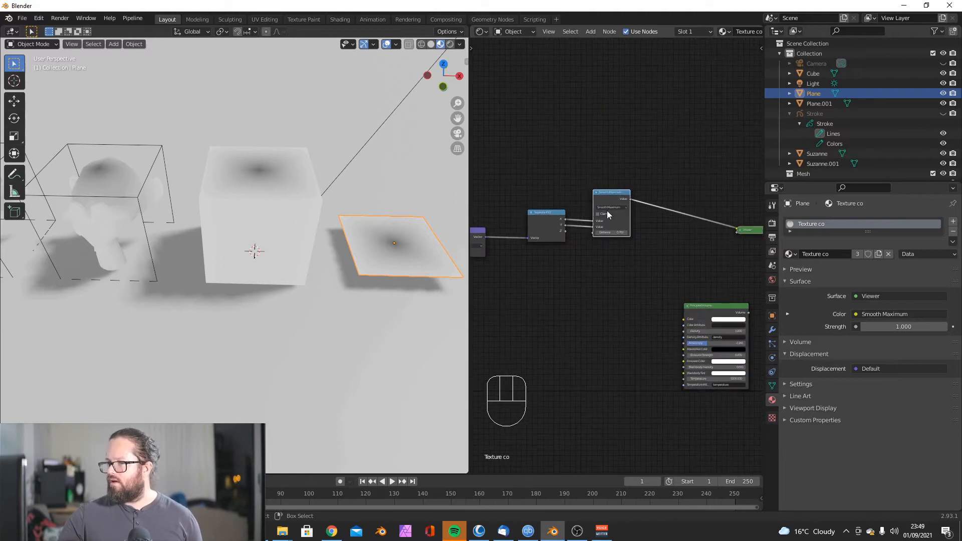
# Step: Reposition the Separate XYZ and Smooth Maximum nodes to spread out the texture node chain
pyautogui.scroll(-3, 611, 234)
pyautogui.moveTo(608, 248); pyautogui.dragTo(688, 244, button='middle')
pyautogui.scroll(4, 640, 234)
pyautogui.moveTo(648, 204); pyautogui.dragTo(620, 196)
pyautogui.moveTo(721, 183); pyautogui.dragTo(698, 168)
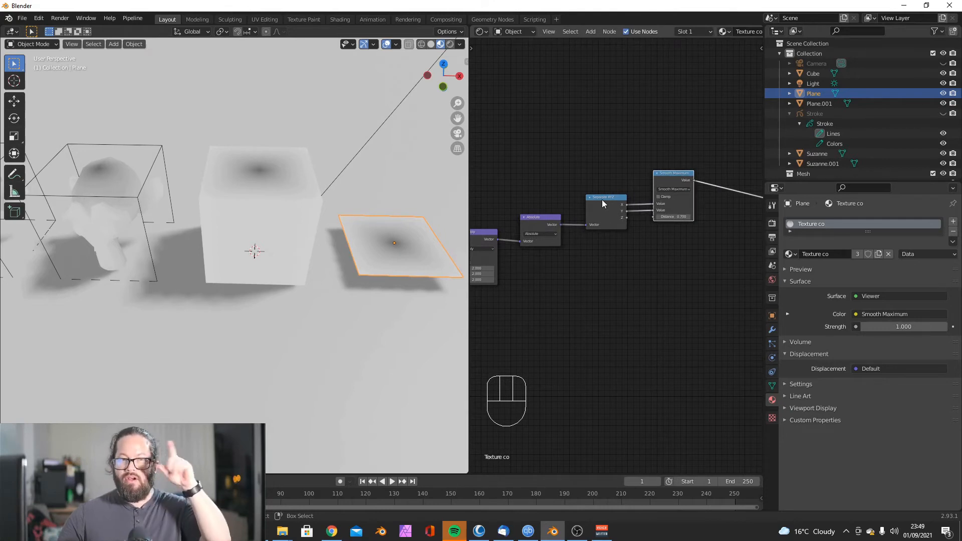
# Step: Try a ColorRamp with Cardinal interpolation and tightened stops between the Smooth Maximum and Viewer nodes, and delete it
pyautogui.scroll(-3, 606, 199)
pyautogui.moveTo(668, 228); pyautogui.dragTo(627, 239, button='middle')
pyautogui.scroll(-2, 616, 228)
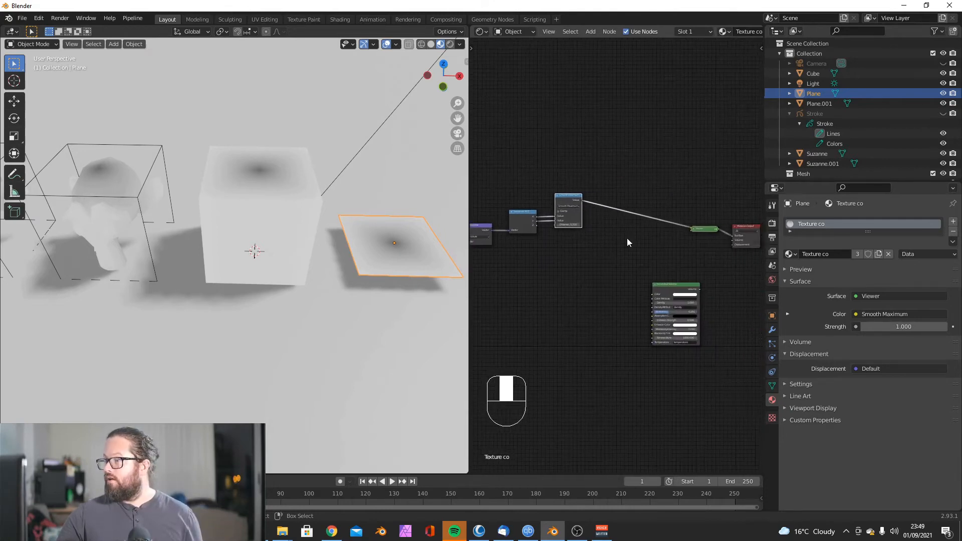
pyautogui.scroll(3, 676, 251)
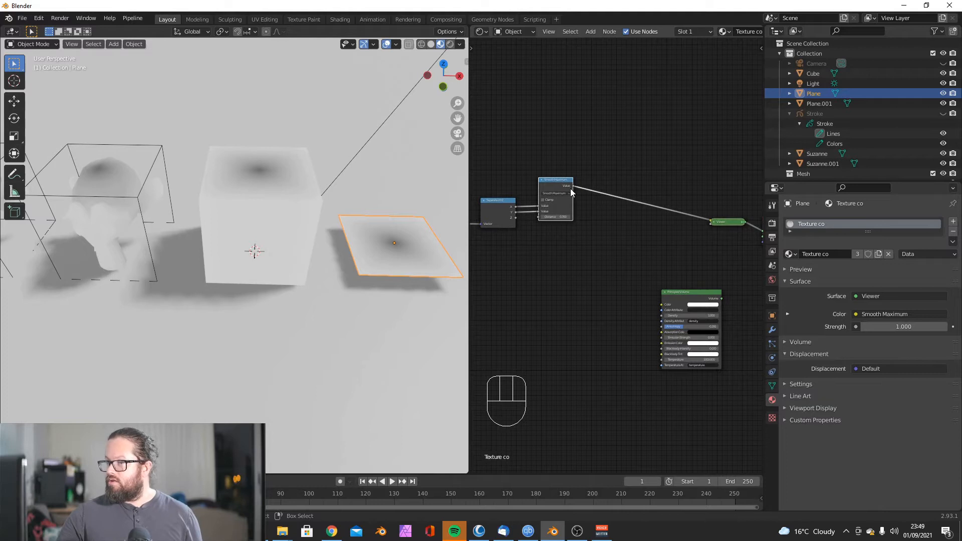
pyautogui.click(584, 201)
pyautogui.hotkey('shift', 'a')
pyautogui.moveTo(592, 212)
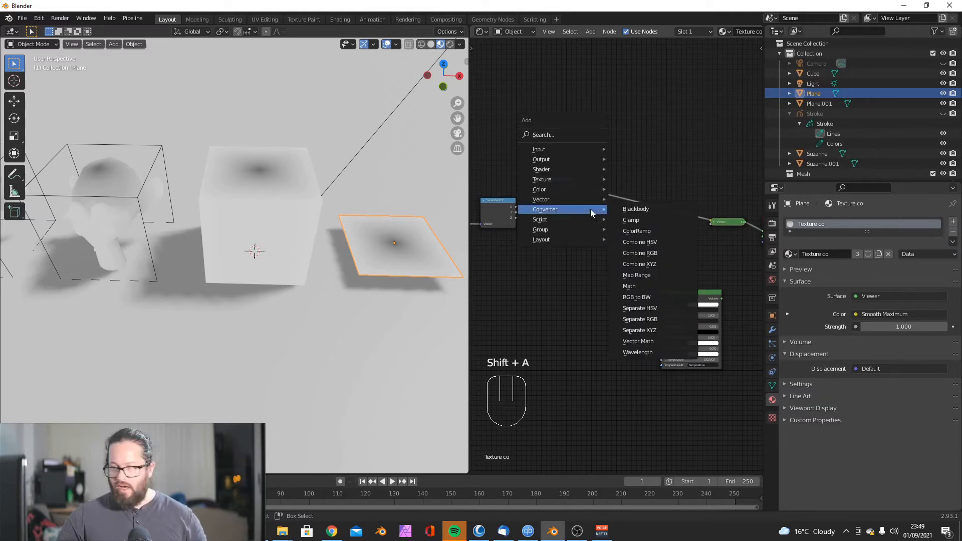
pyautogui.click(654, 235)
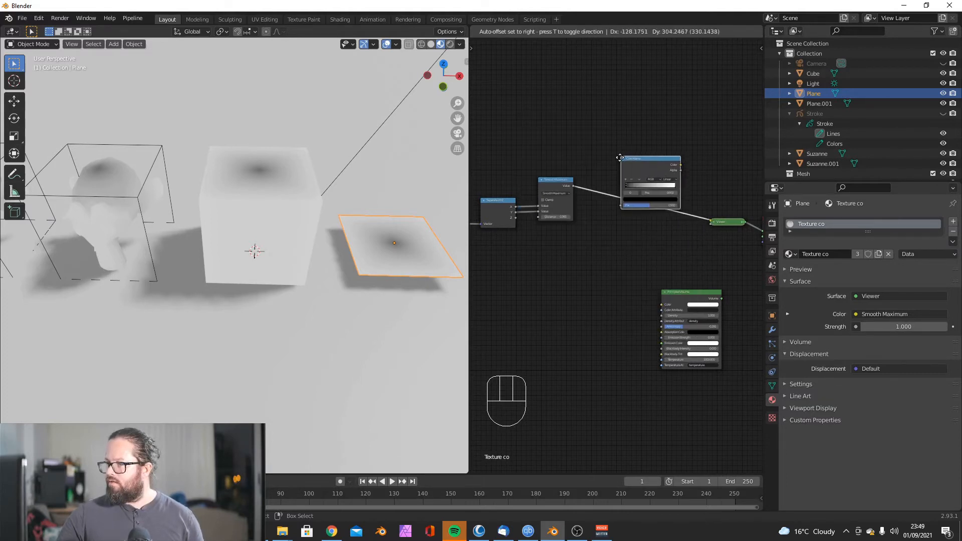
pyautogui.click(669, 150)
pyautogui.moveTo(670, 149)
pyautogui.mouseDown()
pyautogui.moveTo(653, 148)
pyautogui.moveTo(701, 148)
pyautogui.mouseUp()
pyautogui.click(700, 135)
pyautogui.click(699, 153)
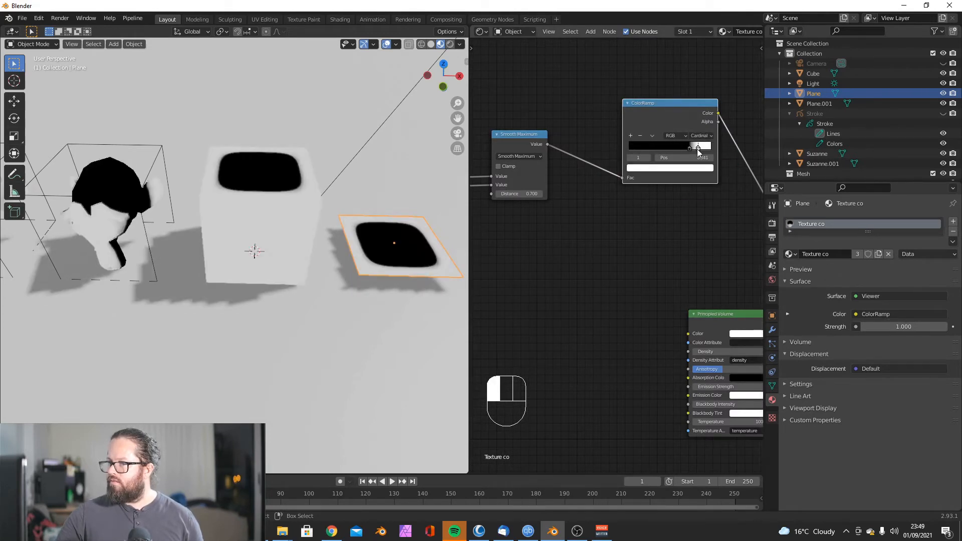
pyautogui.press('Delete')
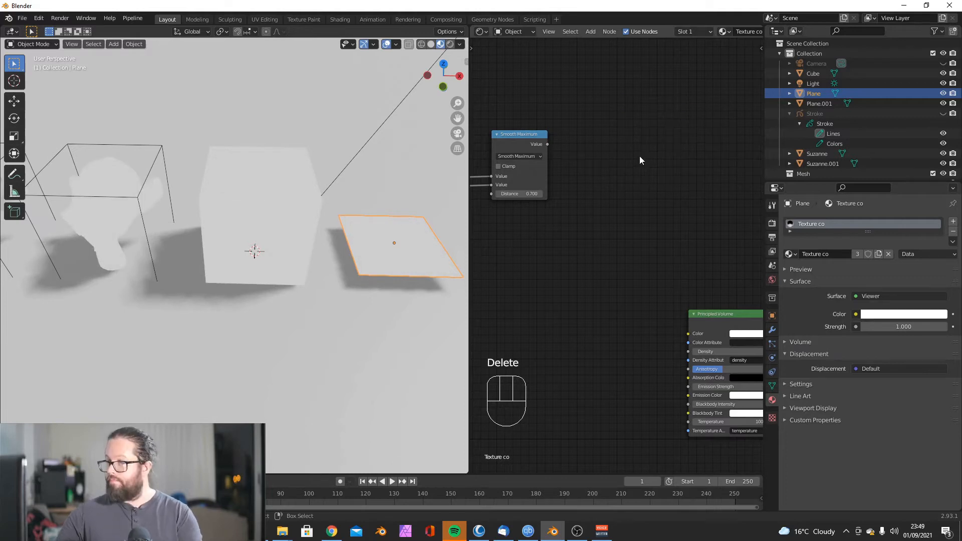
# Step: Add a Math node beside the Smooth Maximum node and set its operation to Power
pyautogui.scroll(-4, 645, 157)
pyautogui.hotkey('shift', 'a')
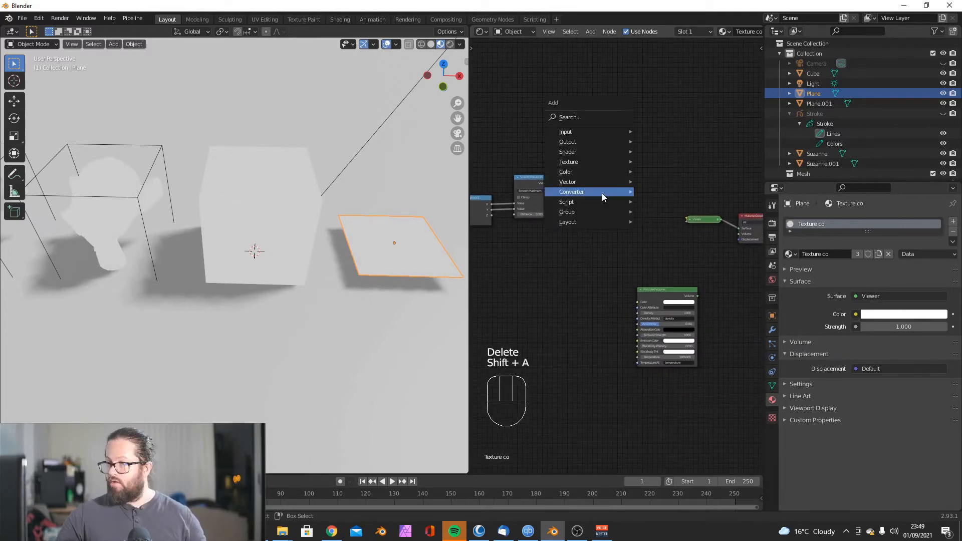
pyautogui.moveTo(599, 193)
pyautogui.click(656, 269)
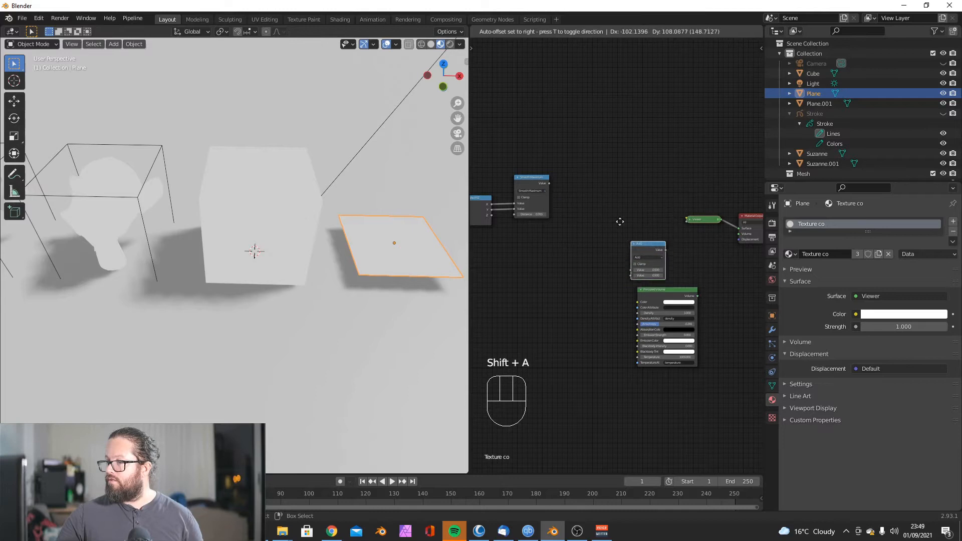
pyautogui.click(556, 187)
pyautogui.scroll(3, 549, 181)
pyautogui.click(575, 160)
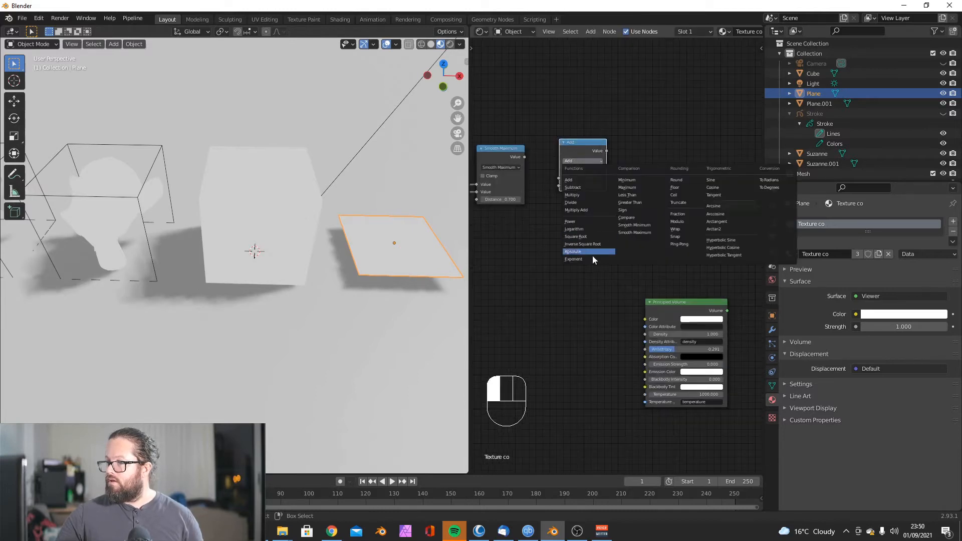
pyautogui.click(576, 224)
# Step: Route the Smooth Maximum value through the Power node's base into the Viewer, with the exponent set to 7.6
pyautogui.moveTo(524, 157); pyautogui.dragTo(561, 182)
pyautogui.moveTo(709, 206); pyautogui.dragTo(712, 206)
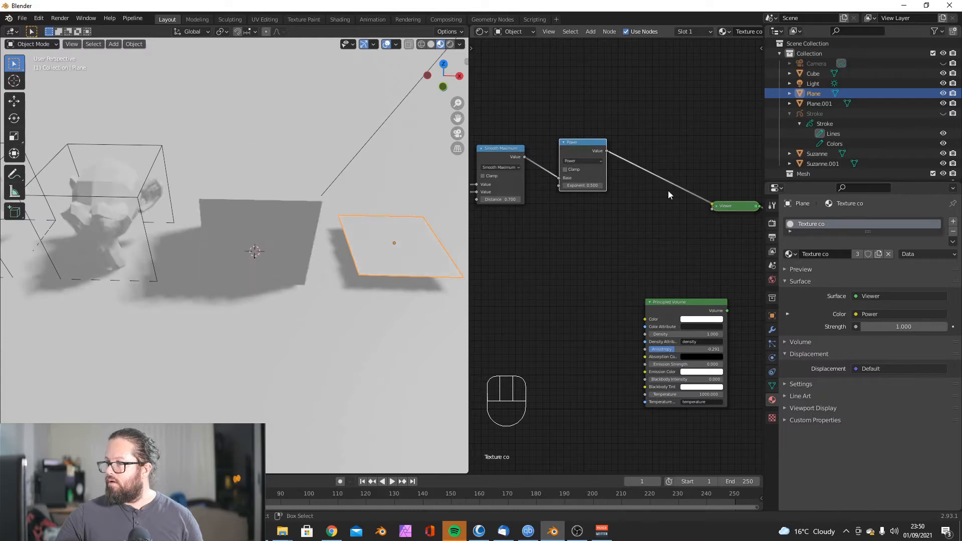
pyautogui.moveTo(583, 186); pyautogui.dragTo(652, 186)
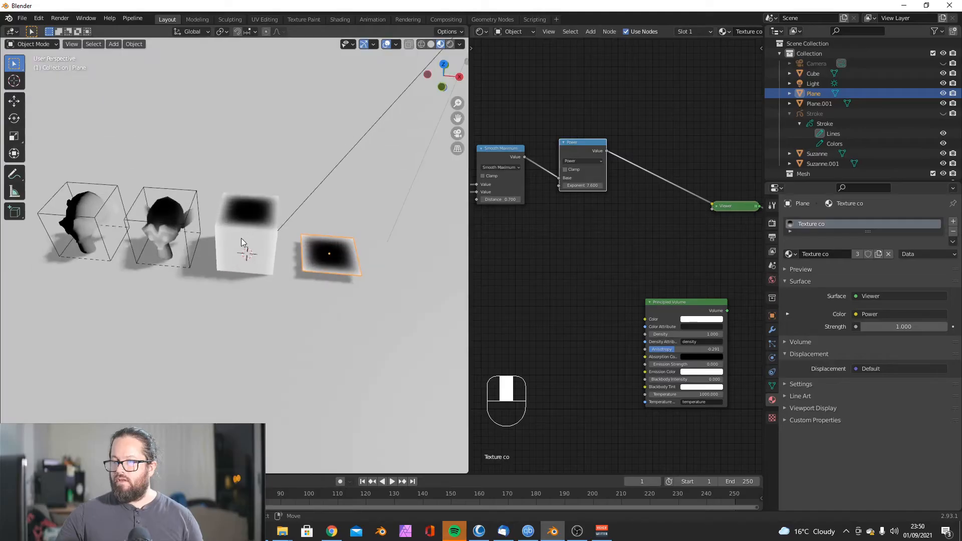
# Step: Examine the gradient on the plane, cube and monkey heads from several angles
pyautogui.scroll(4, 242, 239)
pyautogui.scroll(-3, 242, 226)
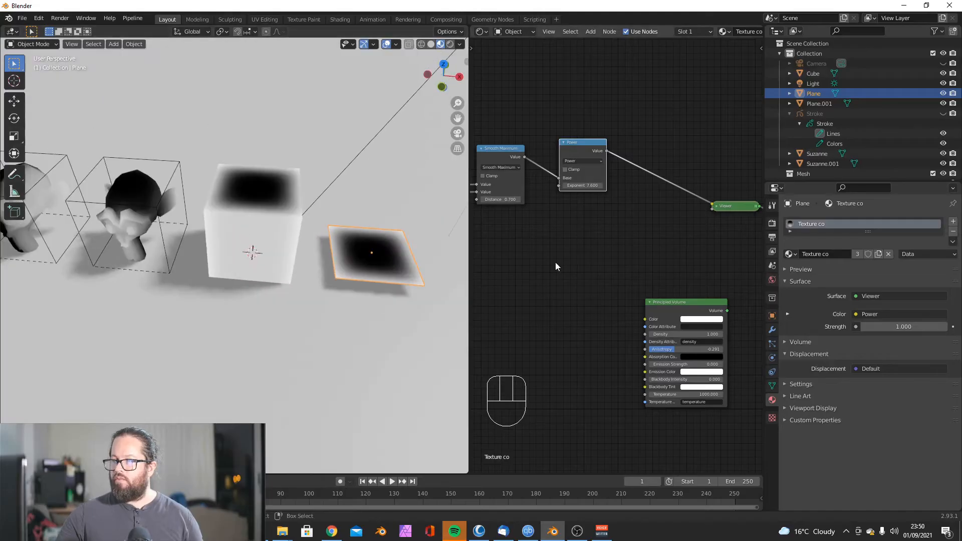
pyautogui.scroll(-7, 601, 232)
pyautogui.moveTo(546, 237); pyautogui.dragTo(589, 228, button='middle')
pyautogui.scroll(6, 588, 227)
pyautogui.scroll(1, 573, 231)
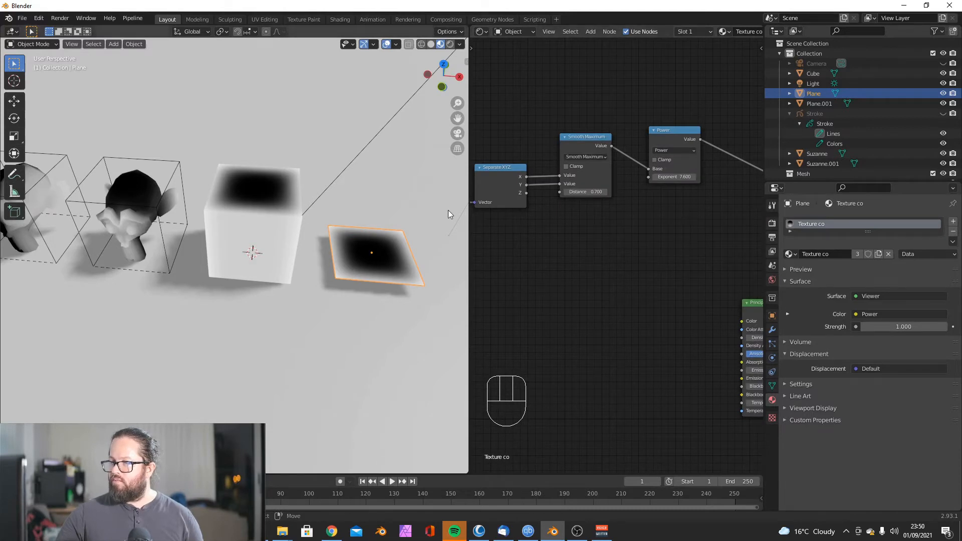
pyautogui.moveTo(401, 246); pyautogui.dragTo(320, 201, button='middle')
pyautogui.scroll(-2, 585, 176)
pyautogui.scroll(2, 592, 168)
pyautogui.moveTo(256, 250)
pyautogui.mouseDown(button='middle')
pyautogui.moveTo(257, 215)
pyautogui.moveTo(245, 236)
pyautogui.mouseUp(button='middle')
# Step: Duplicate the Smooth Maximum node and place the copy below the original
pyautogui.click(578, 136)
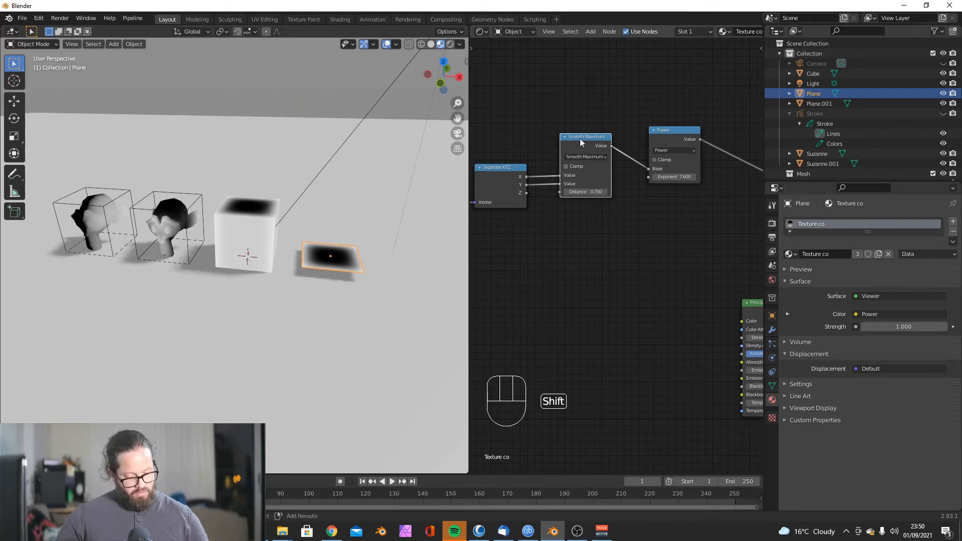
pyautogui.hotkey('shift', 'd')
pyautogui.click(571, 214)
pyautogui.scroll(1, 571, 214)
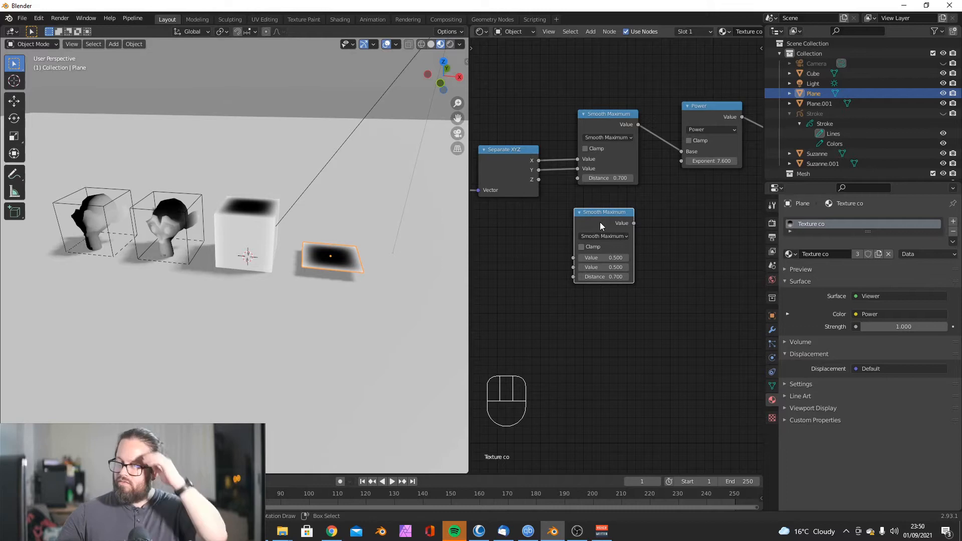
# Step: Try linking the vector output that feeds Separate XYZ directly to the Power node's base
pyautogui.moveTo(617, 169); pyautogui.dragTo(613, 172)
pyautogui.scroll(-1, 613, 175)
pyautogui.moveTo(612, 174)
pyautogui.mouseDown(button='middle')
pyautogui.moveTo(668, 185)
pyautogui.moveTo(598, 185)
pyautogui.mouseUp(button='middle')
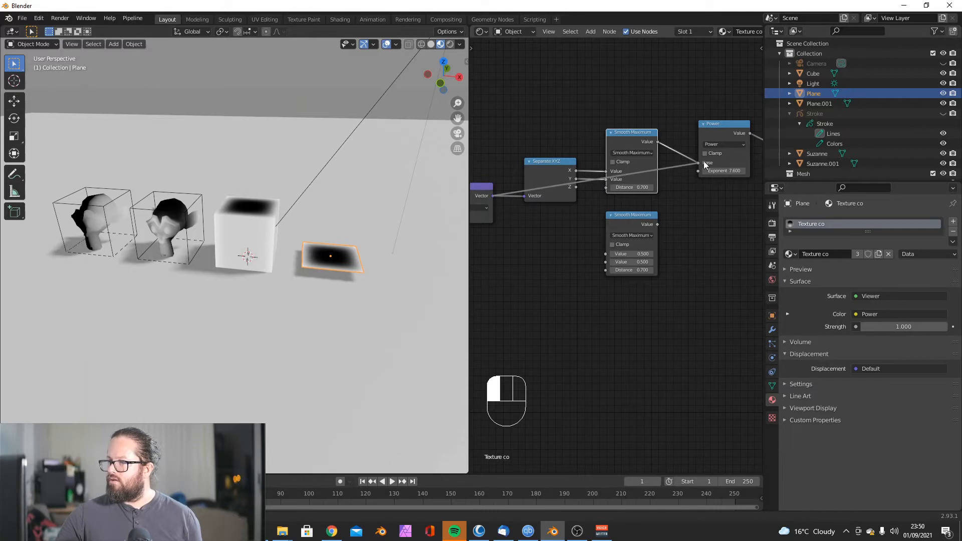
pyautogui.moveTo(704, 164); pyautogui.dragTo(704, 164)
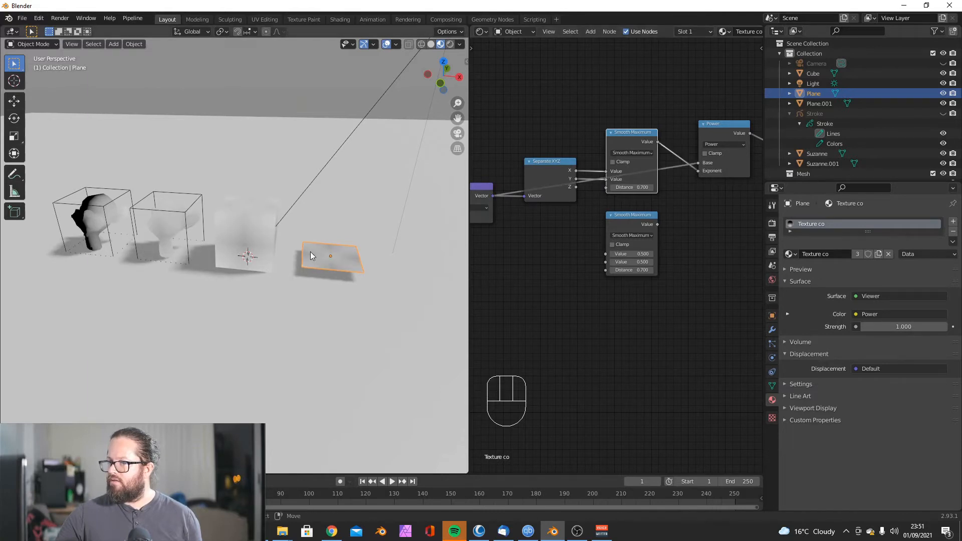
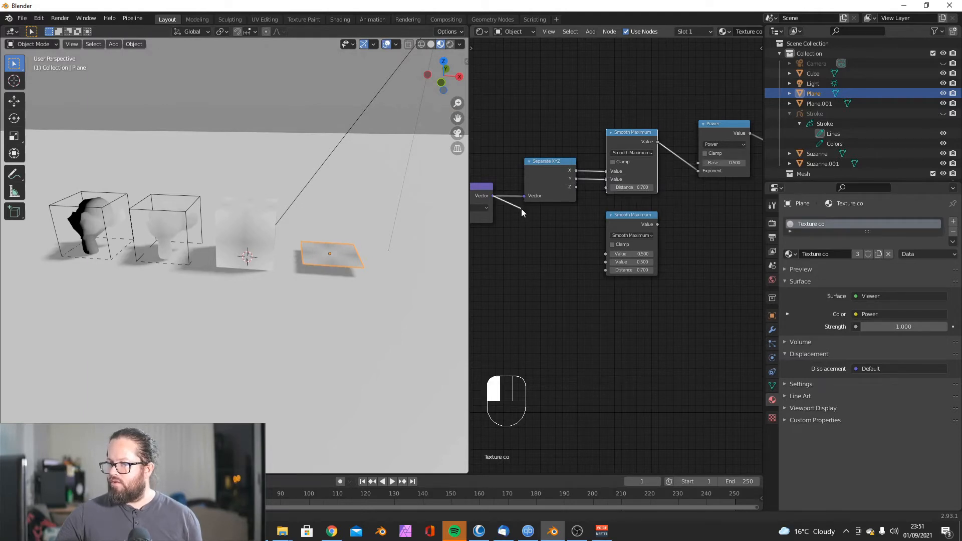
pyautogui.moveTo(521, 209); pyautogui.dragTo(565, 195)
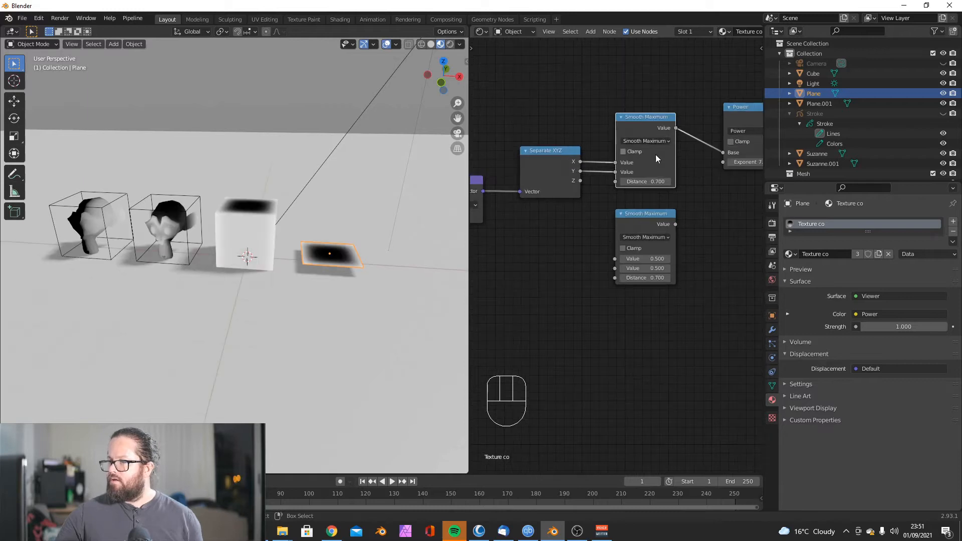
# Step: Move the duplicated Smooth Maximum node aside and feed it the first Smooth Maximum's value and Separate XYZ's Z output
pyautogui.scroll(-2, 699, 184)
pyautogui.moveTo(714, 206); pyautogui.dragTo(641, 192, button='middle')
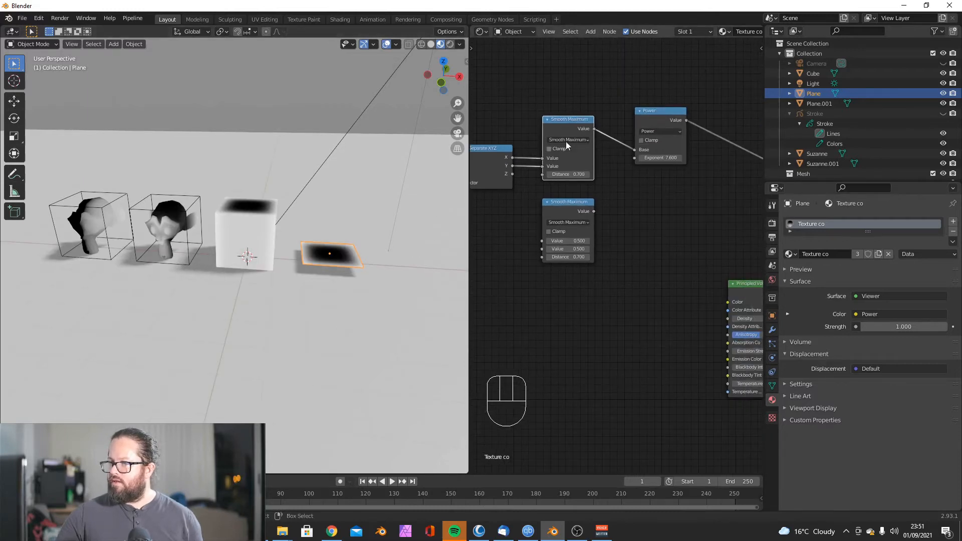
pyautogui.moveTo(568, 131); pyautogui.dragTo(567, 133)
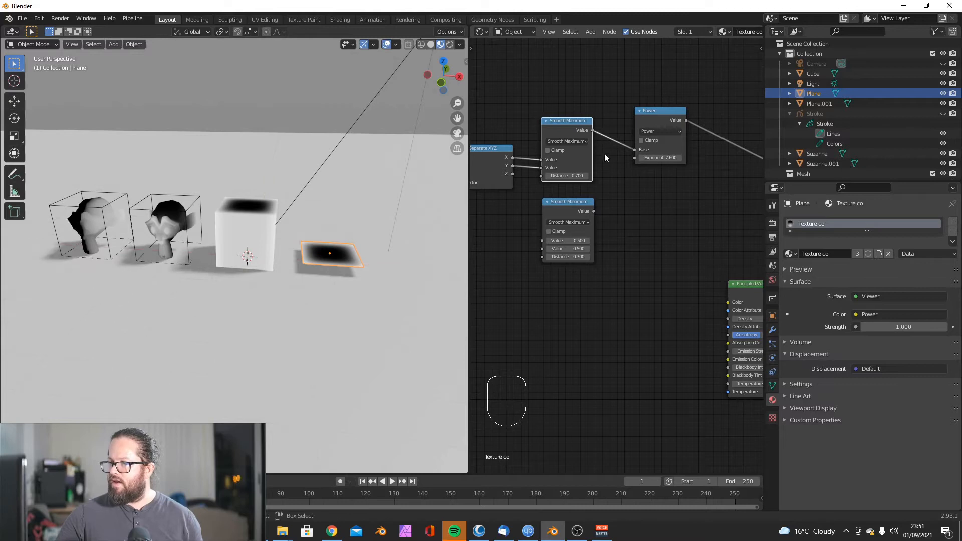
pyautogui.moveTo(572, 206); pyautogui.dragTo(645, 199)
pyautogui.moveTo(593, 130); pyautogui.dragTo(614, 235)
pyautogui.moveTo(512, 174); pyautogui.dragTo(615, 243)
# Step: Link the second Smooth Maximum to the Power node's base and detach the first one from the Power node's exponent
pyautogui.moveTo(667, 205); pyautogui.dragTo(633, 150)
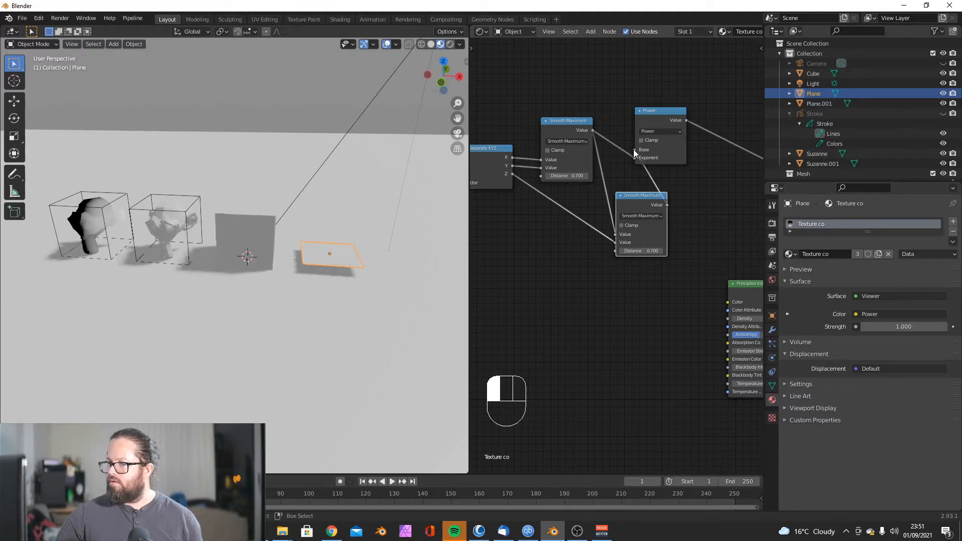
pyautogui.moveTo(677, 113); pyautogui.dragTo(744, 123)
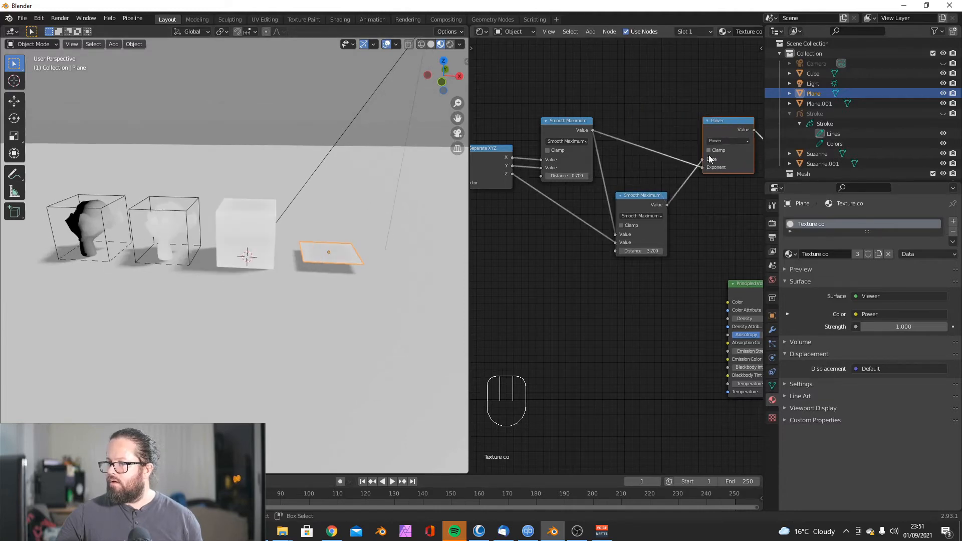
pyautogui.moveTo(702, 167); pyautogui.dragTo(661, 144)
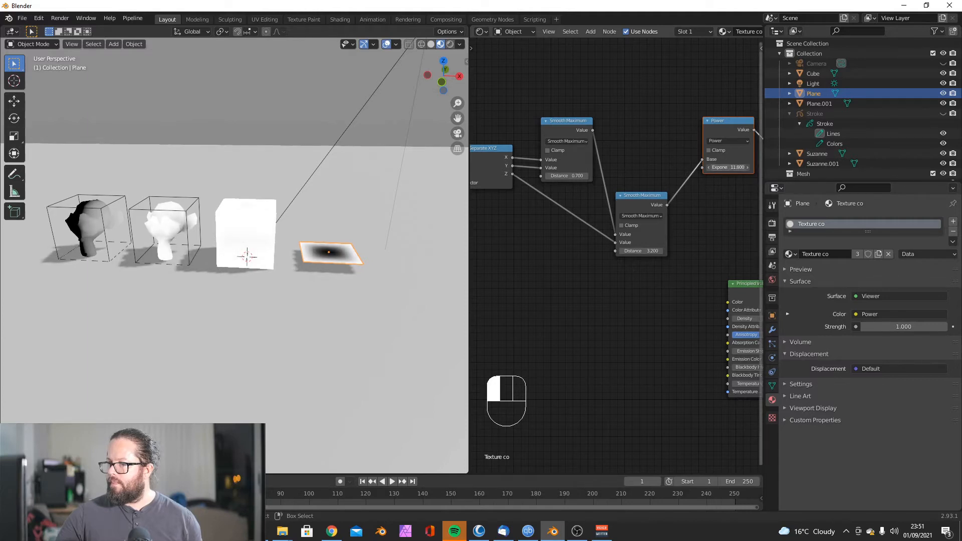
# Step: Set the Power node's exponent to 24.3 and the second Smooth Maximum's distance to 0.7
pyautogui.moveTo(727, 167)
pyautogui.mouseDown()
pyautogui.moveTo(740, 167)
pyautogui.moveTo(717, 167)
pyautogui.moveTo(737, 167)
pyautogui.mouseUp()
pyautogui.click(645, 250)
pyautogui.write('2.07')
pyautogui.press('Return')
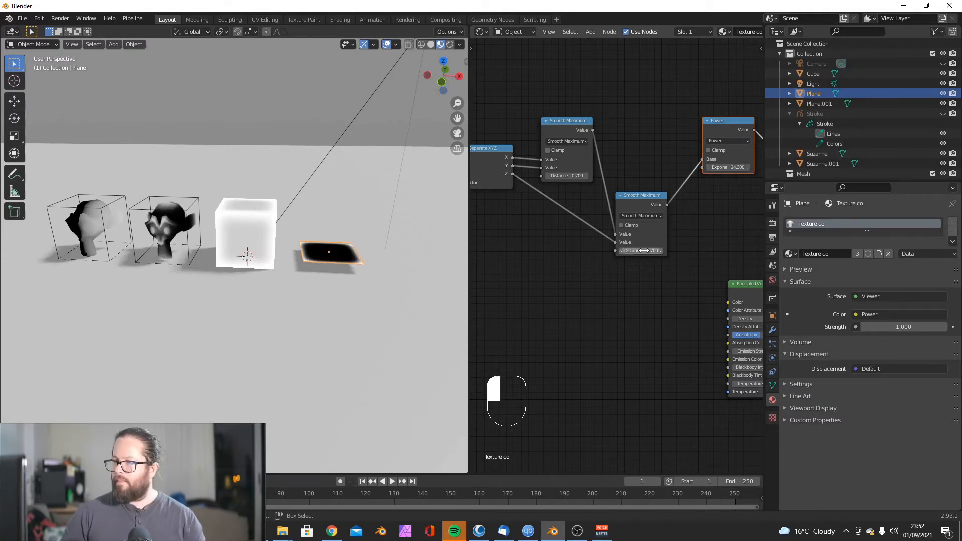
pyautogui.moveTo(266, 235)
pyautogui.mouseDown(button='middle')
pyautogui.moveTo(224, 269)
pyautogui.moveTo(264, 227)
pyautogui.moveTo(174, 221)
pyautogui.moveTo(214, 320)
pyautogui.moveTo(227, 272)
pyautogui.moveTo(158, 225)
pyautogui.moveTo(299, 191)
pyautogui.moveTo(239, 187)
pyautogui.moveTo(194, 237)
pyautogui.moveTo(168, 212)
pyautogui.moveTo(209, 285)
pyautogui.moveTo(218, 225)
pyautogui.moveTo(201, 221)
pyautogui.mouseUp(button='middle')
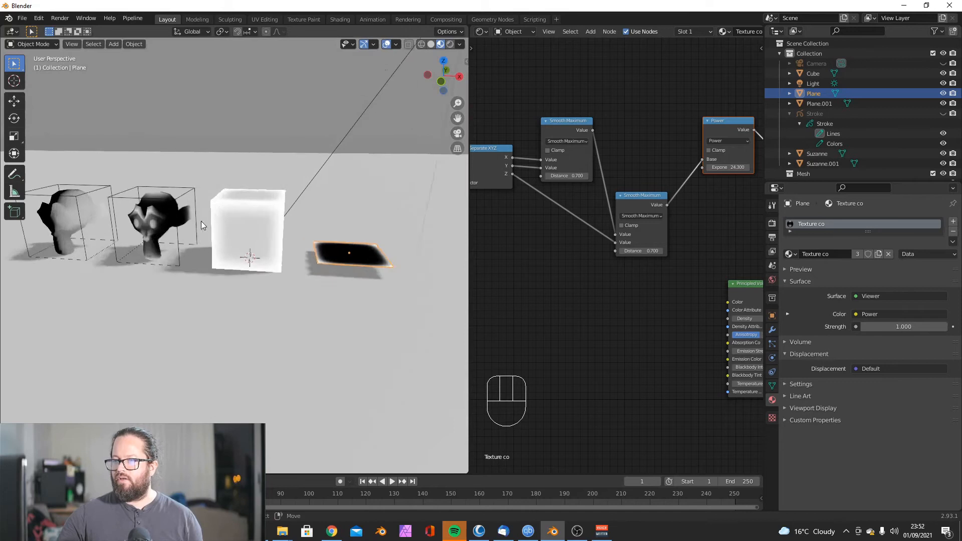
# Step: Set the distance of both Smooth Maximum nodes to 1.1
pyautogui.scroll(2, 200, 221)
pyautogui.scroll(3, 612, 199)
pyautogui.moveTo(555, 170); pyautogui.dragTo(581, 170)
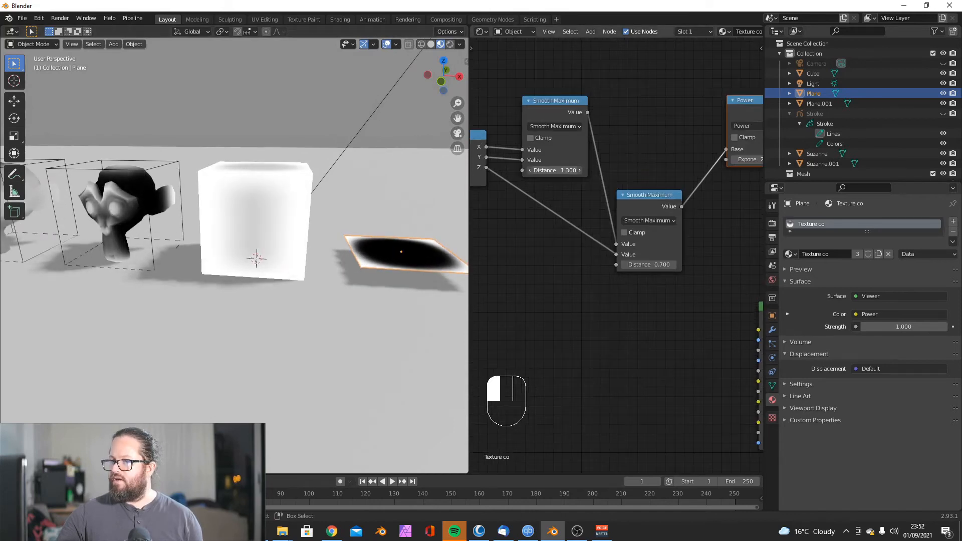
pyautogui.moveTo(431, 212); pyautogui.dragTo(312, 200, button='middle')
pyautogui.moveTo(312, 200); pyautogui.dragTo(323, 208, button='middle')
pyautogui.moveTo(567, 170)
pyautogui.mouseDown()
pyautogui.moveTo(557, 171)
pyautogui.moveTo(722, 170)
pyautogui.moveTo(556, 171)
pyautogui.mouseUp()
pyautogui.moveTo(649, 265); pyautogui.dragTo(634, 264)
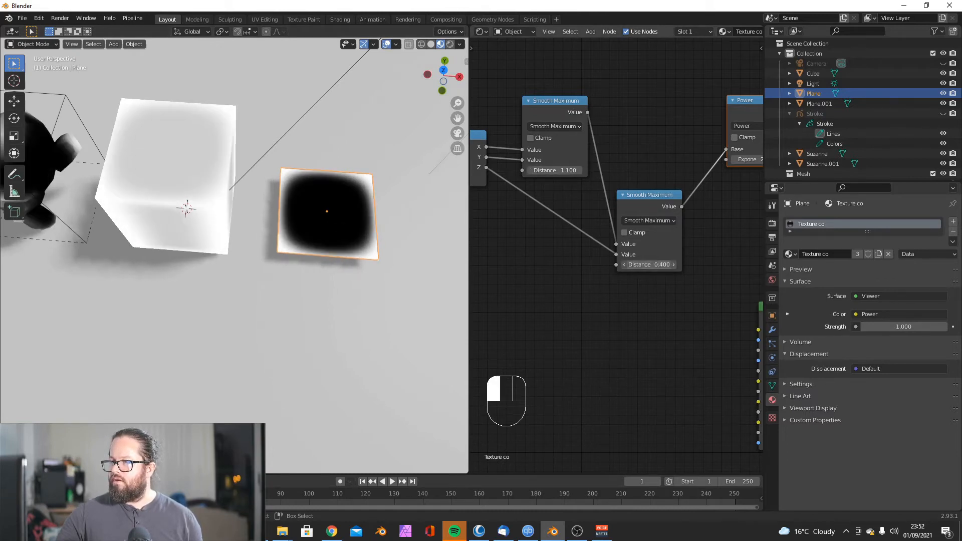
pyautogui.write('1.1')
pyautogui.press('Return')
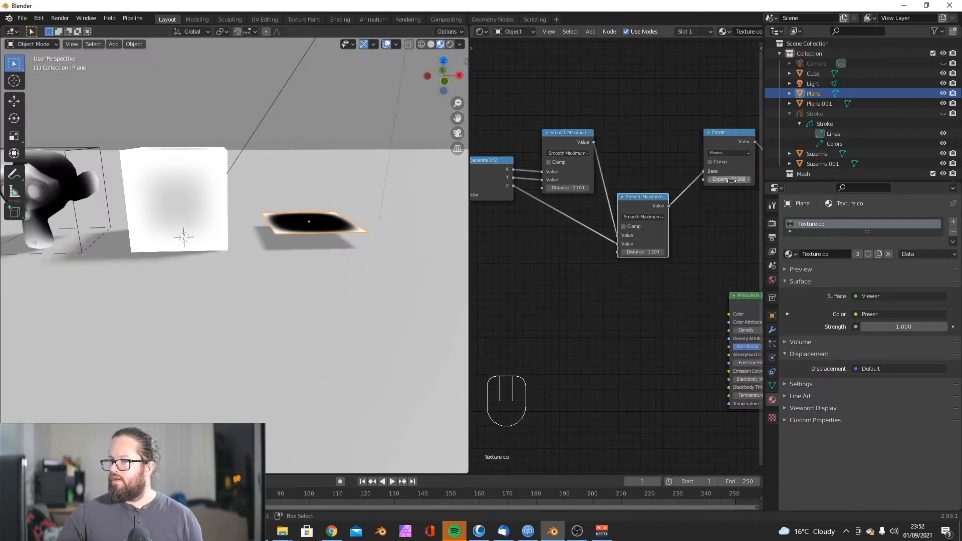
# Step: Set the Power node's exponent to 11
pyautogui.moveTo(730, 178)
pyautogui.mouseDown()
pyautogui.moveTo(687, 179)
pyautogui.moveTo(712, 179)
pyautogui.mouseUp()
pyautogui.moveTo(296, 220); pyautogui.dragTo(301, 266, button='middle')
pyautogui.scroll(-3, 376, 294)
# Step: Link the Power value to the Principled Volume's density and the Principled Volume to the Material Output's volume
pyautogui.click(557, 268)
pyautogui.scroll(-8, 557, 269)
pyautogui.moveTo(691, 256); pyautogui.dragTo(636, 238, button='middle')
pyautogui.scroll(5, 595, 233)
pyautogui.moveTo(182, 246); pyautogui.dragTo(182, 218, button='middle')
pyautogui.scroll(1, 646, 261)
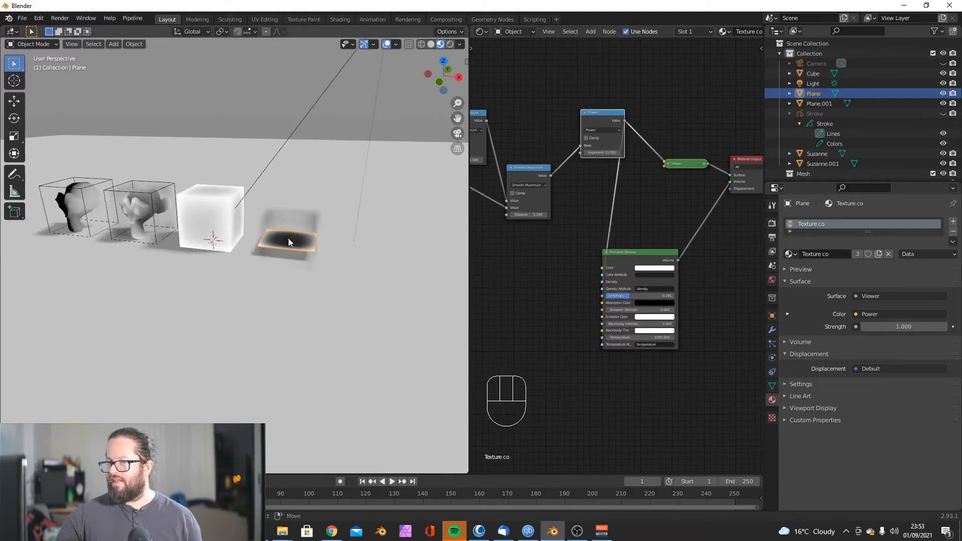
# Step: Switch the viewport to rendered shading to preview the objects with path tracing
pyautogui.scroll(6, 277, 239)
pyautogui.scroll(-2, 312, 198)
pyautogui.moveTo(333, 207)
pyautogui.mouseDown(button='middle')
pyautogui.moveTo(338, 236)
pyautogui.moveTo(326, 224)
pyautogui.mouseUp(button='middle')
pyautogui.scroll(-4, 223, 235)
pyautogui.moveTo(222, 236); pyautogui.dragTo(220, 233, button='middle')
pyautogui.click(451, 44)
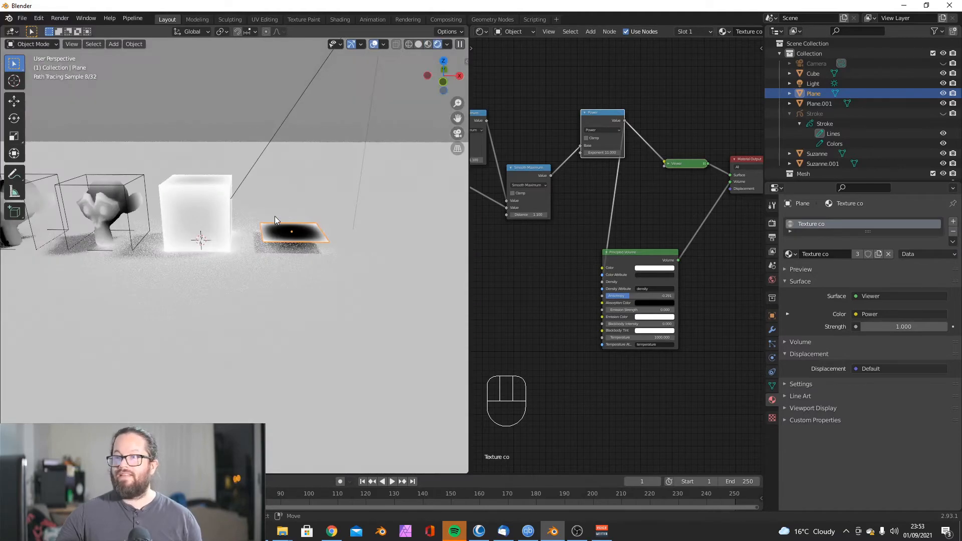
pyautogui.scroll(-3, 258, 232)
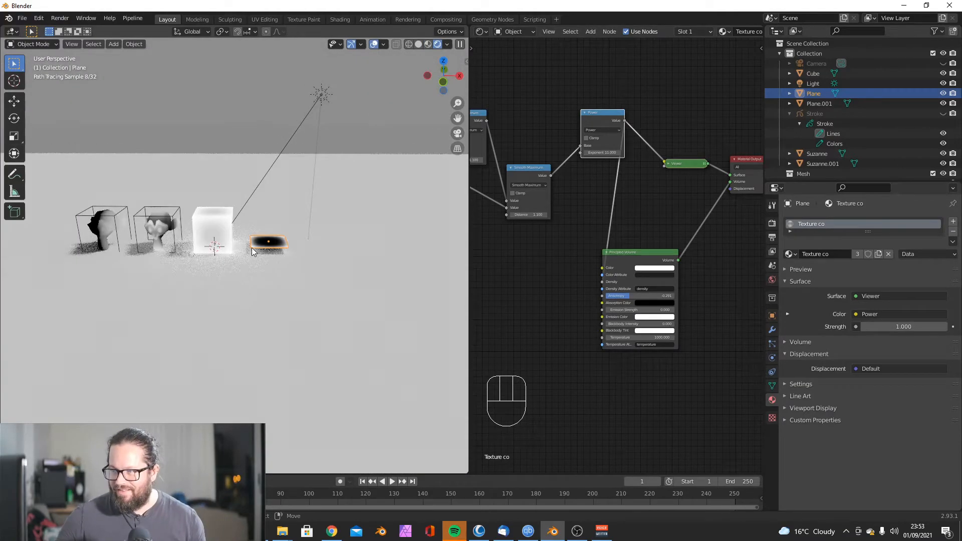
# Step: Mute the Viewer node so the cube and plane render with only the volume shader
pyautogui.click(677, 166)
pyautogui.press('m')
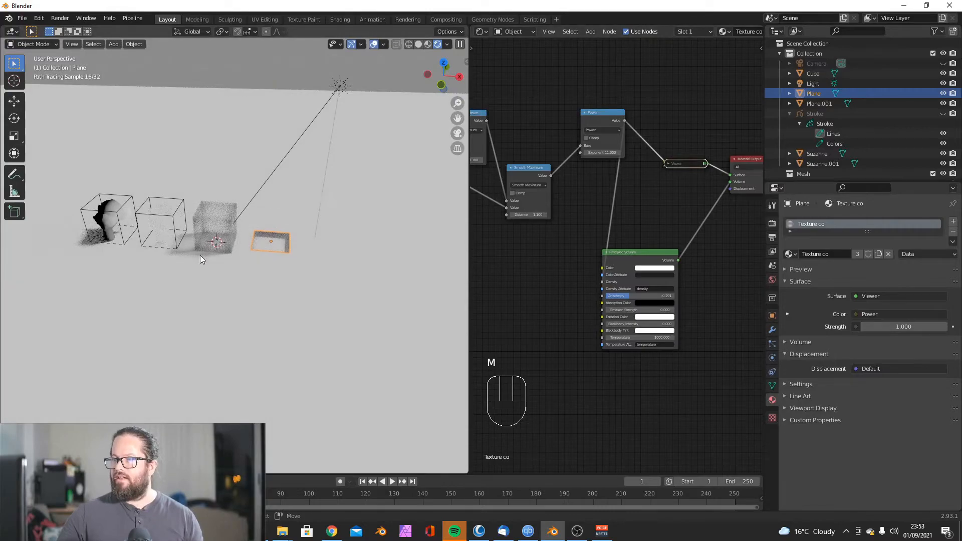
pyautogui.scroll(3, 200, 255)
pyautogui.keyDown('shift'); pyautogui.moveTo(254, 223); pyautogui.dragTo(282, 211, button='middle'); pyautogui.keyUp('shift')
pyautogui.keyDown('shift'); pyautogui.moveTo(113, 173); pyautogui.dragTo(186, 165, button='middle'); pyautogui.keyUp('shift')
pyautogui.scroll(2, 185, 166)
# Step: Lower the Principled Volume's anisotropy and inspect the rendered volume around the cube
pyautogui.moveTo(647, 295)
pyautogui.mouseDown()
pyautogui.moveTo(658, 295)
pyautogui.moveTo(644, 296)
pyautogui.mouseUp()
pyautogui.scroll(-6, 318, 251)
pyautogui.scroll(6, 318, 251)
pyautogui.moveTo(318, 251); pyautogui.dragTo(331, 227, button='middle')
pyautogui.scroll(-3, 314, 257)
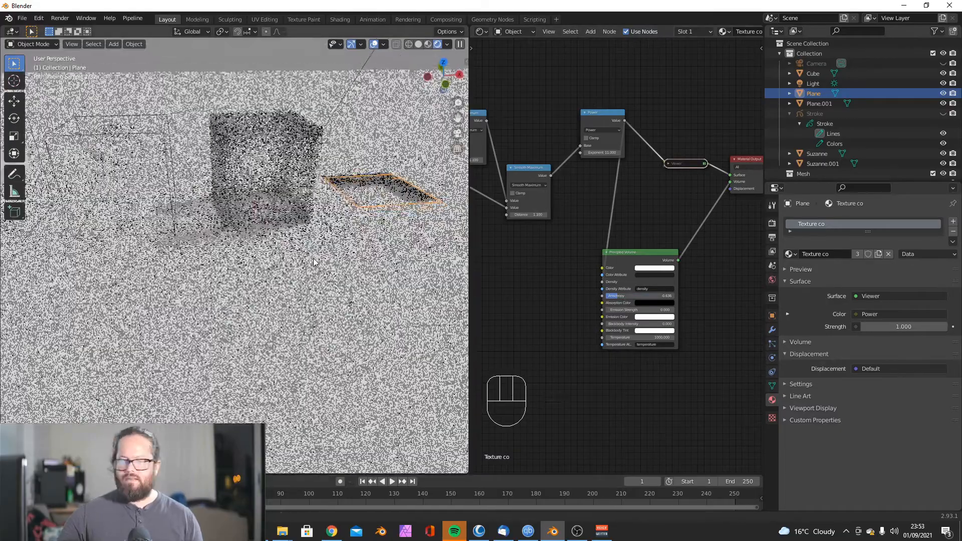
# Step: Examine the rendered volume around the cube and the neighbouring monkey head from a low front angle
pyautogui.scroll(-2, 311, 258)
pyautogui.scroll(4, 311, 257)
pyautogui.scroll(-3, 302, 280)
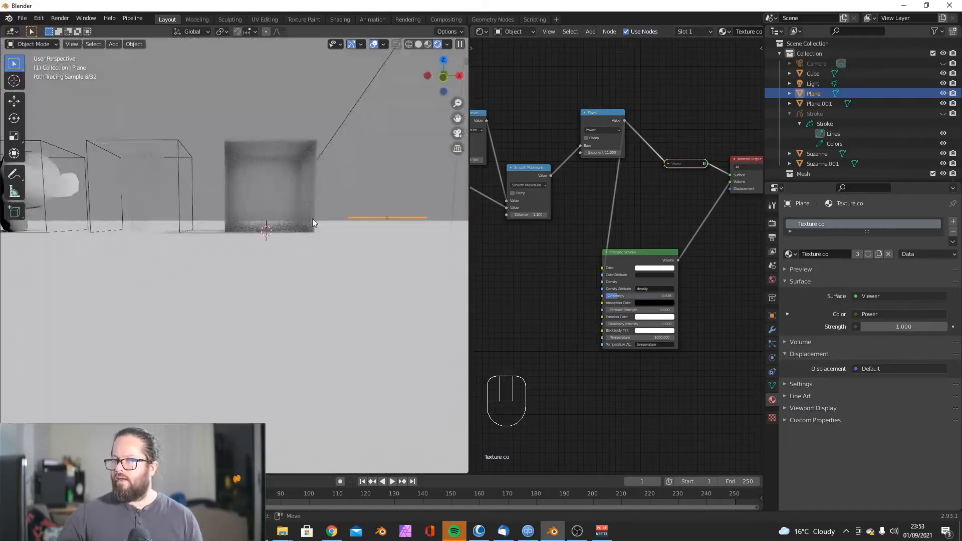
pyautogui.scroll(-1, 318, 222)
pyautogui.moveTo(314, 303); pyautogui.dragTo(311, 235, button='middle')
pyautogui.keyDown('shift'); pyautogui.moveTo(195, 224); pyautogui.dragTo(231, 221, button='middle'); pyautogui.keyUp('shift')
pyautogui.scroll(4, 231, 220)
pyautogui.moveTo(193, 166)
pyautogui.mouseDown(button='middle')
pyautogui.moveTo(191, 151)
pyautogui.moveTo(191, 161)
pyautogui.mouseUp(button='middle')
# Step: Select the Suzanne monkey and set the Principled Volume's color to magenta
pyautogui.click(191, 162)
pyautogui.click(650, 268)
pyautogui.moveTo(660, 205); pyautogui.dragTo(685, 207)
pyautogui.scroll(-2, 281, 271)
pyautogui.moveTo(281, 265); pyautogui.dragTo(227, 288, button='middle')
pyautogui.scroll(-4, 612, 258)
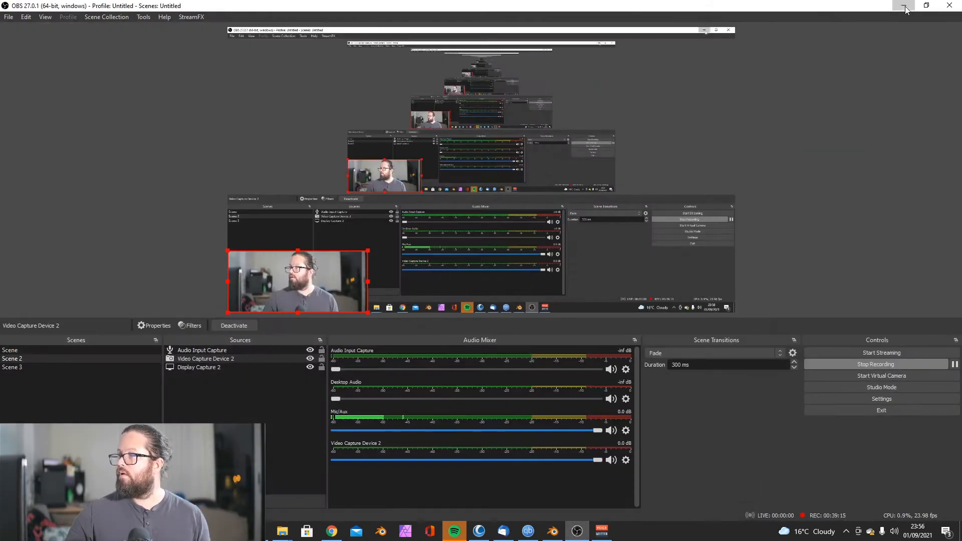
# Step: Return to Blender and lower the Power node's exponent to -6.6 and on to -9 while checking the rendered volumes
pyautogui.click(904, 6)
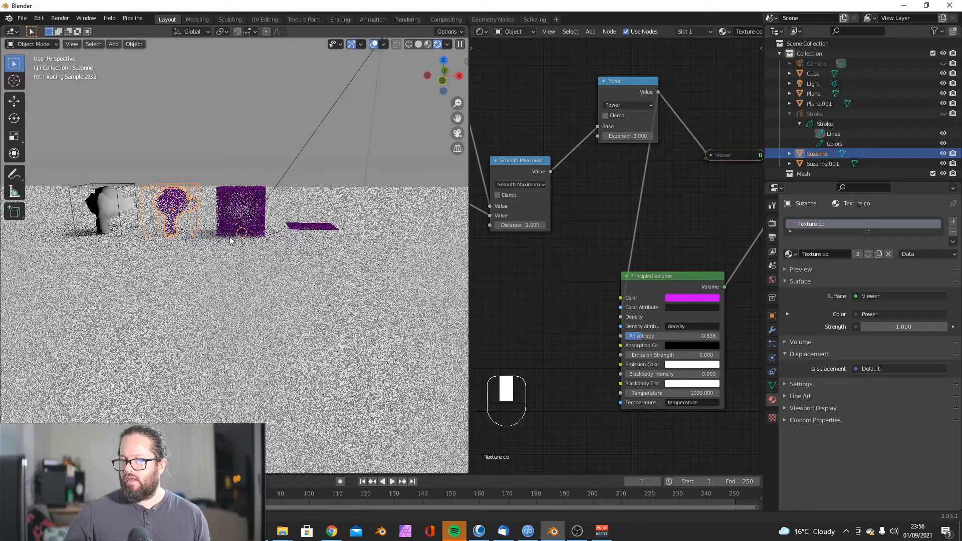
pyautogui.scroll(3, 624, 178)
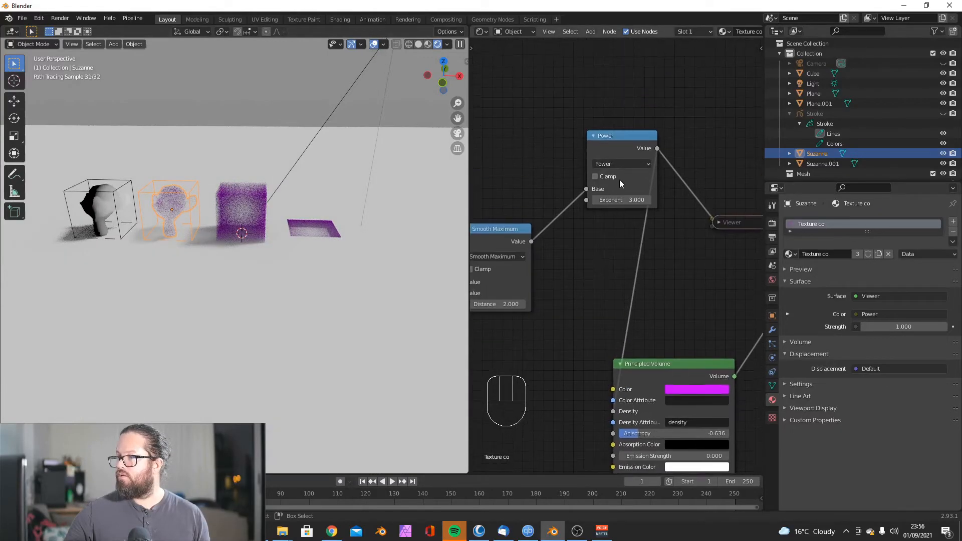
pyautogui.moveTo(637, 173); pyautogui.dragTo(581, 173)
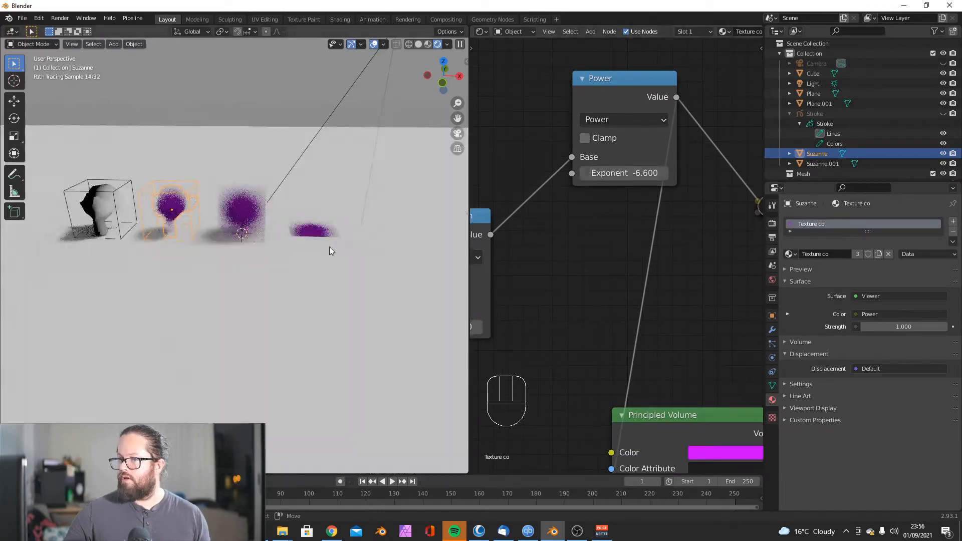
pyautogui.scroll(4, 329, 246)
pyautogui.moveTo(257, 152); pyautogui.dragTo(131, 181, button='middle')
pyautogui.scroll(4, 211, 185)
pyautogui.moveTo(221, 183); pyautogui.dragTo(231, 193, button='middle')
pyautogui.moveTo(624, 173); pyautogui.dragTo(576, 173)
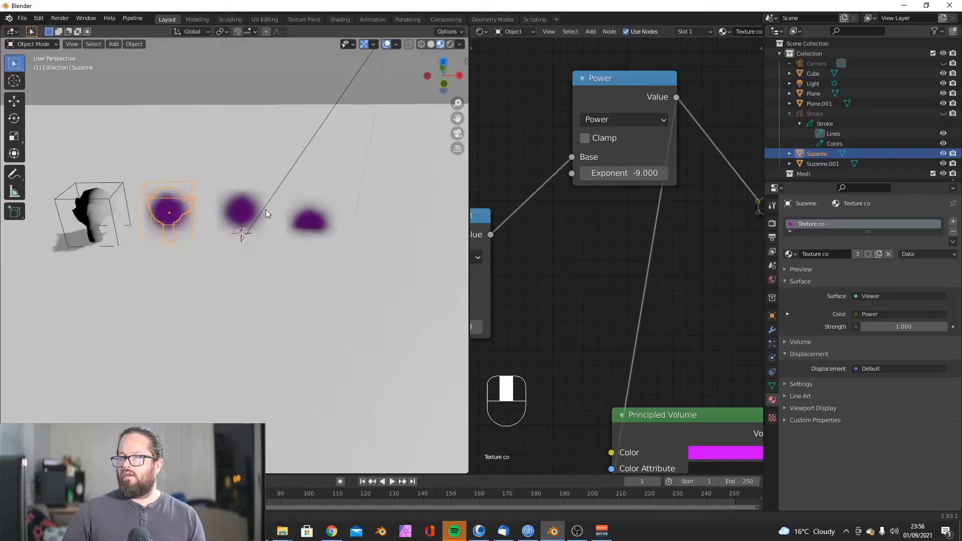
pyautogui.moveTo(266, 209); pyautogui.dragTo(264, 206, button='middle')
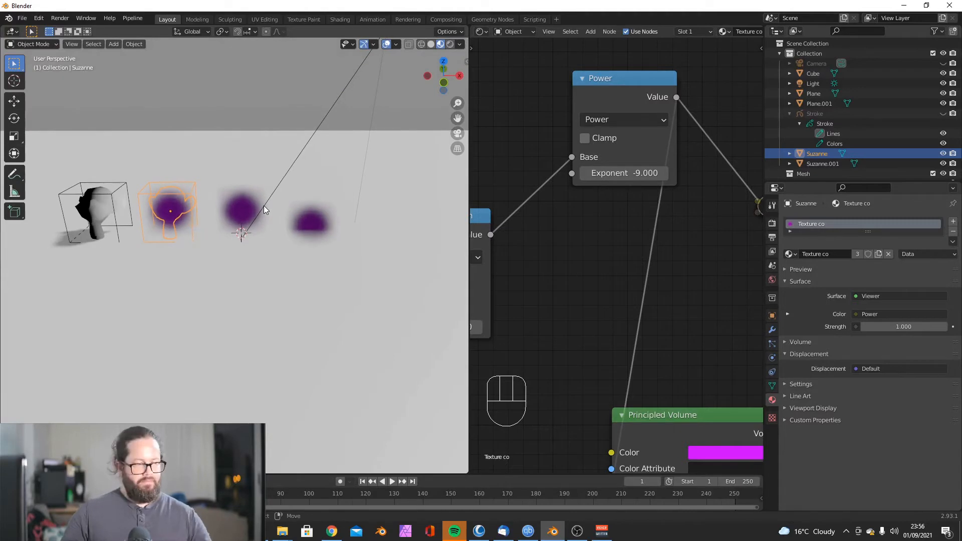
# Step: Add a Noise Texture node in the free space below the Smooth Maximum nodes
pyautogui.scroll(-15, 617, 228)
pyautogui.moveTo(708, 253); pyautogui.dragTo(633, 219, button='middle')
pyautogui.scroll(5, 633, 218)
pyautogui.click(628, 266)
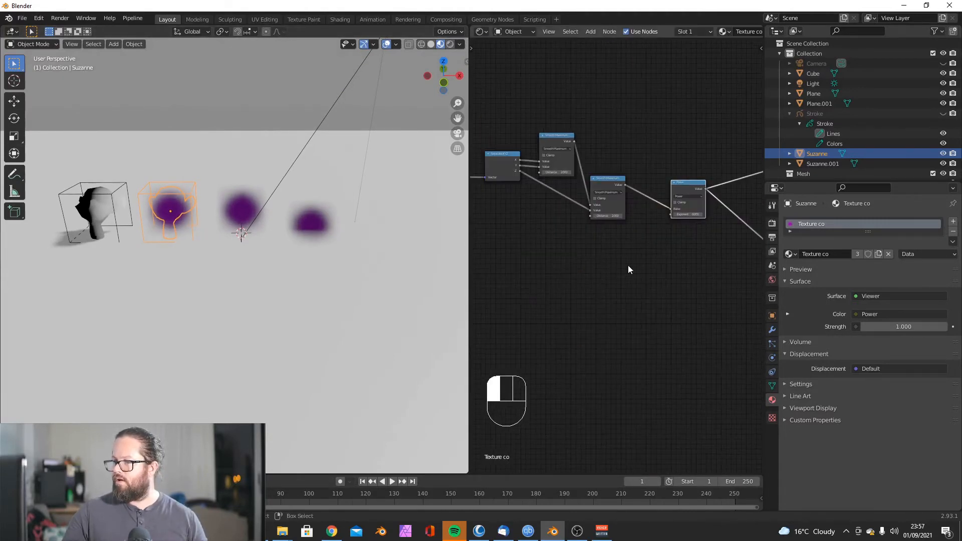
pyautogui.scroll(-1, 628, 264)
pyautogui.moveTo(647, 263); pyautogui.dragTo(606, 258, button='middle')
pyautogui.hotkey('shift', 'a')
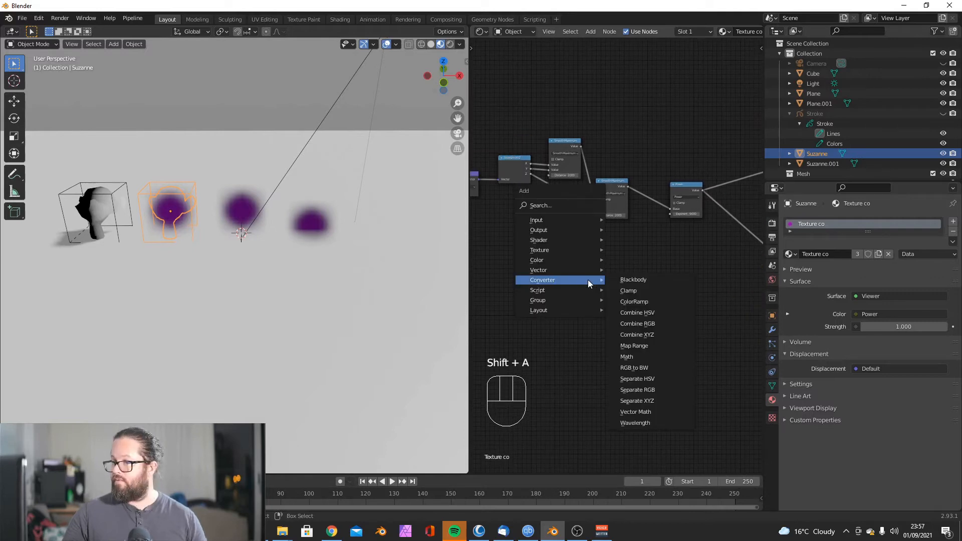
pyautogui.moveTo(545, 248)
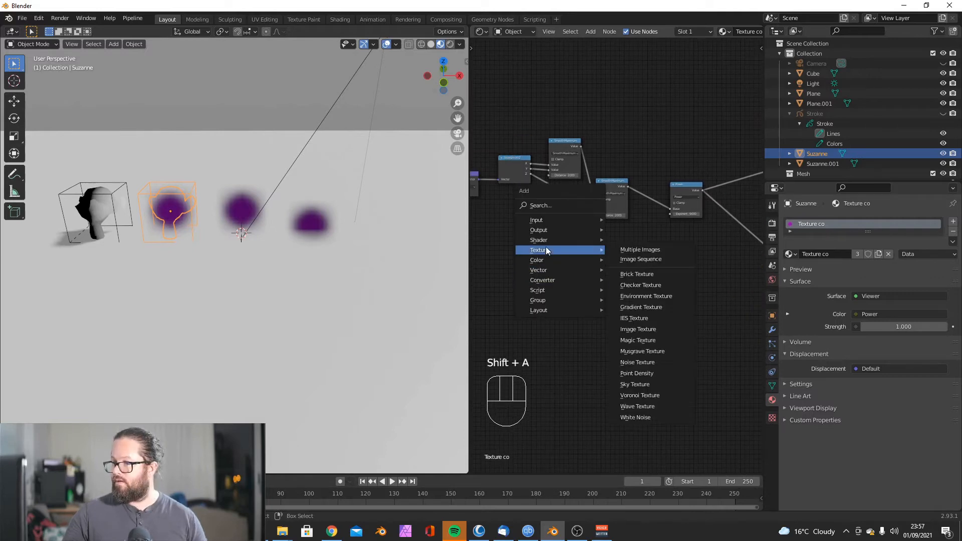
pyautogui.click(639, 363)
pyautogui.click(511, 250)
# Step: Disconnect the Noise Texture from the Power node's exponent and move the Power node closer to the second Smooth Maximum
pyautogui.moveTo(602, 268); pyautogui.dragTo(620, 262, button='middle')
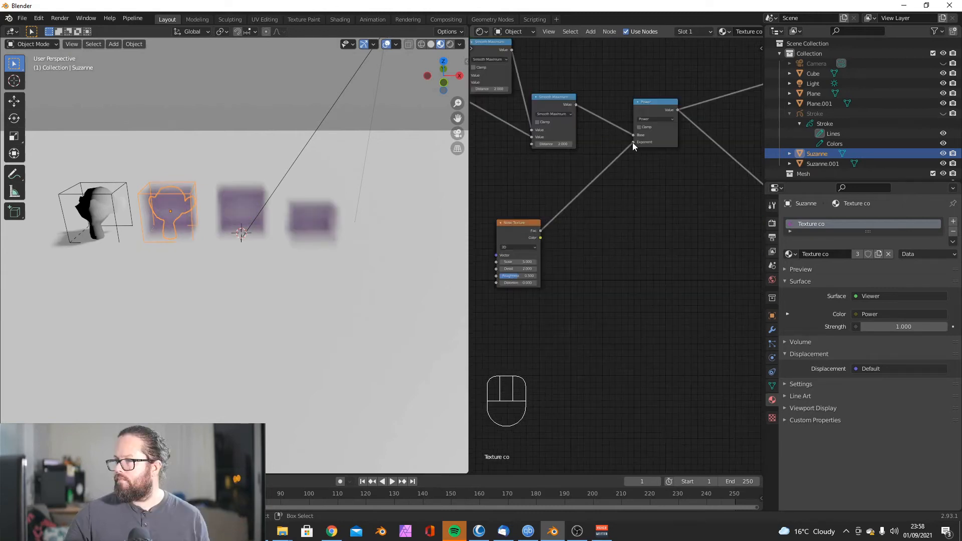
pyautogui.moveTo(633, 143); pyautogui.dragTo(647, 221)
pyautogui.scroll(-3, 647, 221)
pyautogui.moveTo(651, 221); pyautogui.dragTo(608, 237, button='middle')
pyautogui.scroll(1, 622, 218)
pyautogui.moveTo(613, 158); pyautogui.dragTo(578, 152)
# Step: Insert a Math node on the link between the Power and Viewer nodes and set it to Subtract
pyautogui.hotkey('shift', 'a')
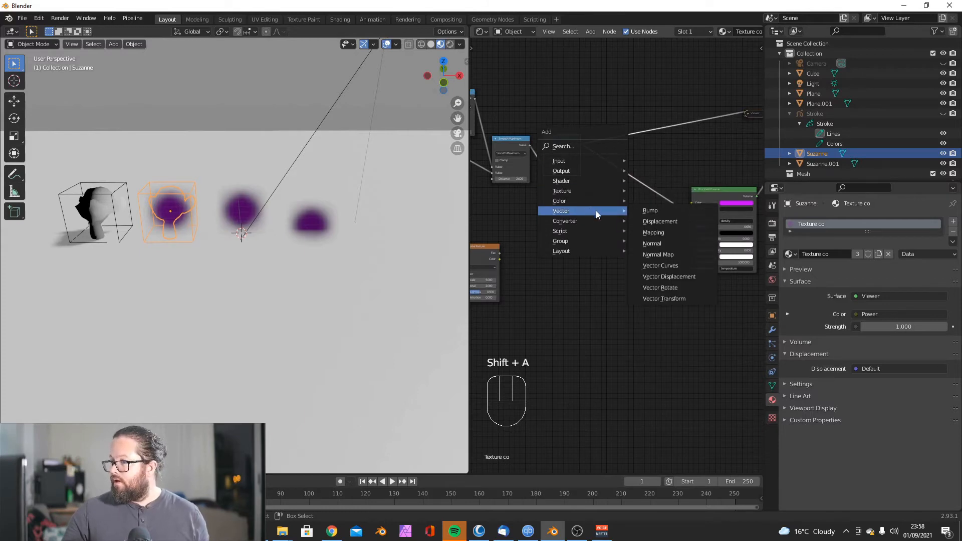
pyautogui.moveTo(578, 222)
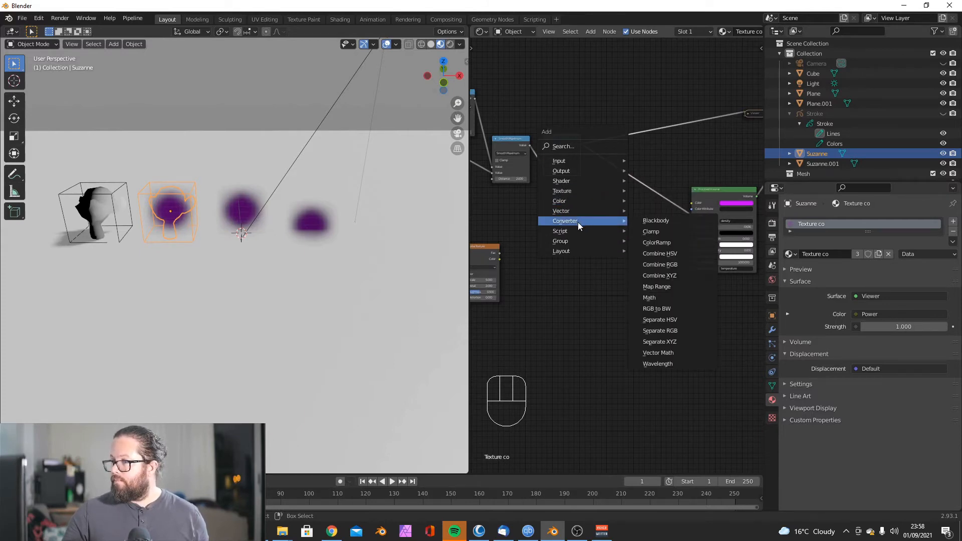
pyautogui.click(666, 295)
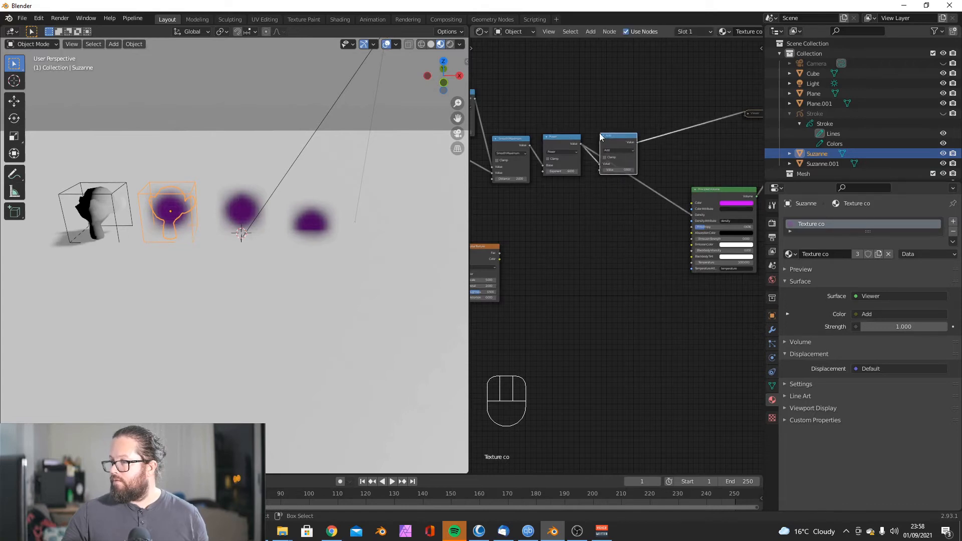
pyautogui.click(595, 194)
pyautogui.scroll(1, 622, 224)
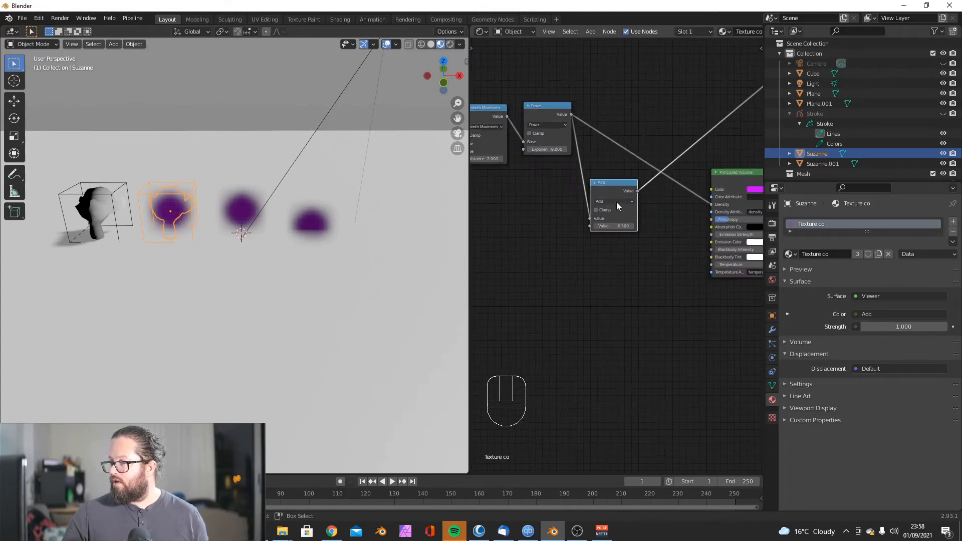
pyautogui.click(614, 202)
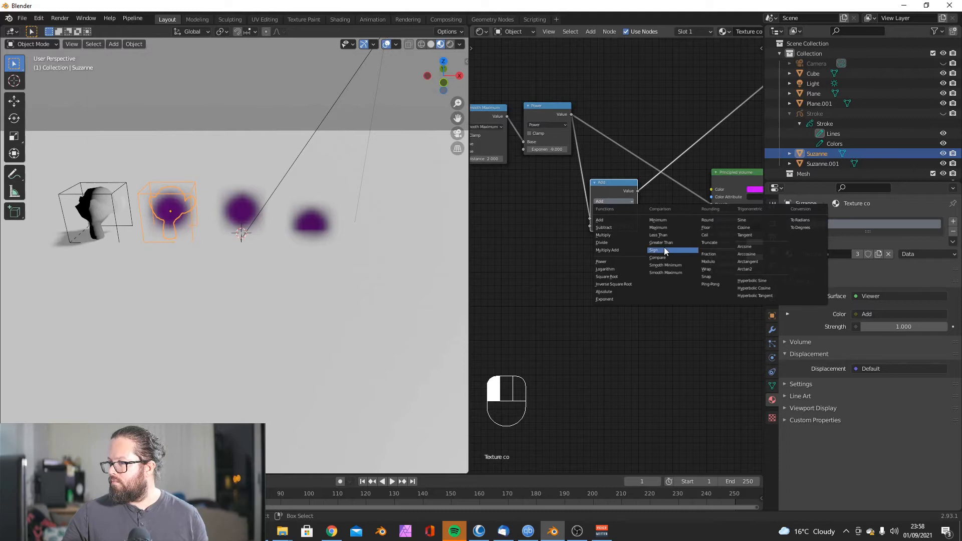
pyautogui.click(616, 228)
# Step: Place the Subtract node beside the Power node and link the Noise Texture to its second value
pyautogui.moveTo(611, 185); pyautogui.dragTo(635, 95)
pyautogui.scroll(-1, 662, 203)
pyautogui.moveTo(657, 208); pyautogui.dragTo(677, 221, button='middle')
pyautogui.moveTo(670, 128); pyautogui.dragTo(657, 183)
pyautogui.scroll(1, 592, 246)
pyautogui.moveTo(593, 247); pyautogui.dragTo(575, 255, button='middle')
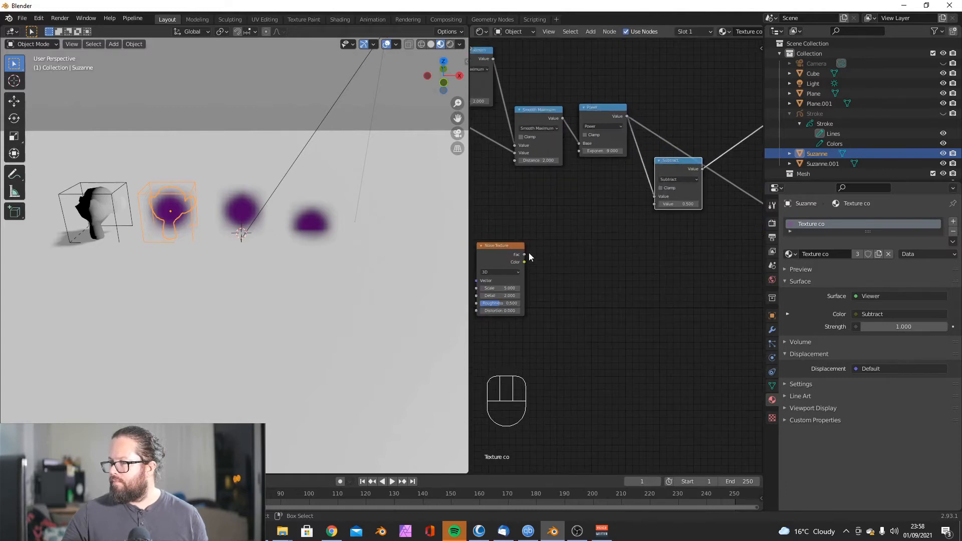
pyautogui.moveTo(524, 262); pyautogui.dragTo(655, 204)
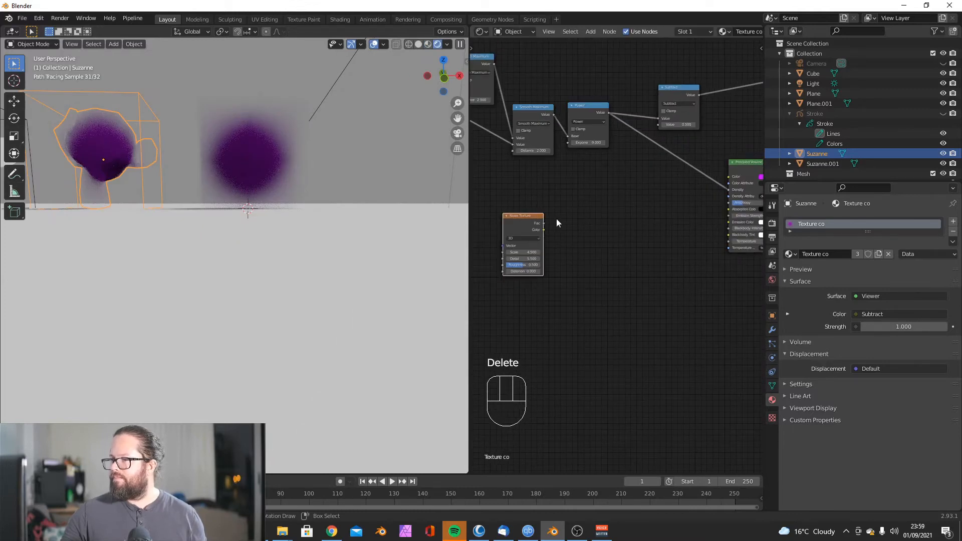
# Step: Move the Subtract node between Power and Principled Volume and link its value to the volume's density
pyautogui.moveTo(687, 92); pyautogui.dragTo(636, 177)
pyautogui.moveTo(660, 176); pyautogui.dragTo(616, 177, button='middle')
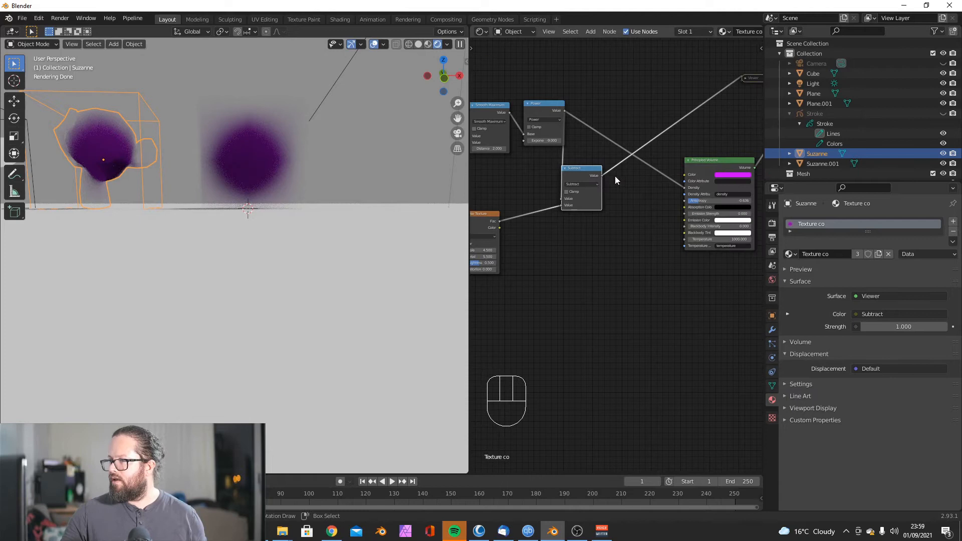
pyautogui.moveTo(603, 175); pyautogui.dragTo(684, 189)
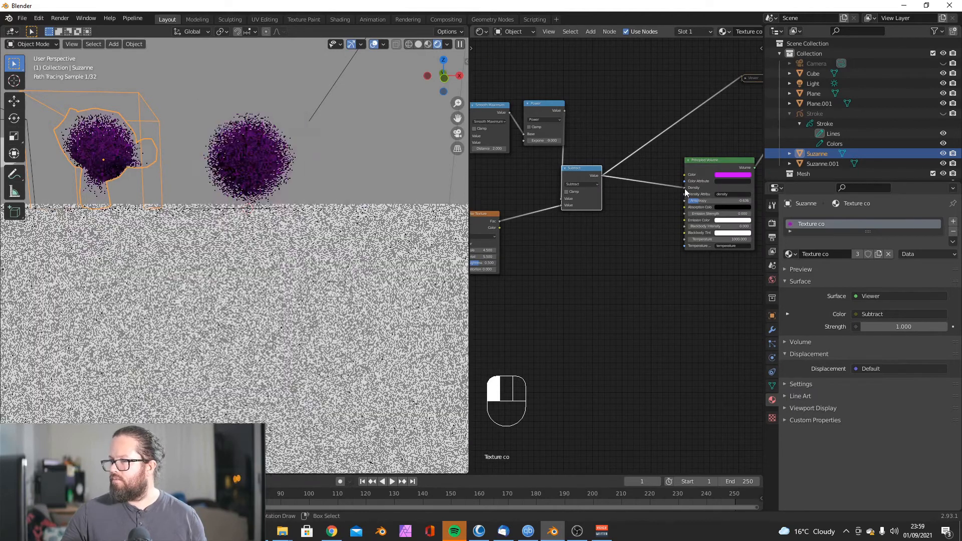
pyautogui.moveTo(624, 218); pyautogui.dragTo(650, 213, button='middle')
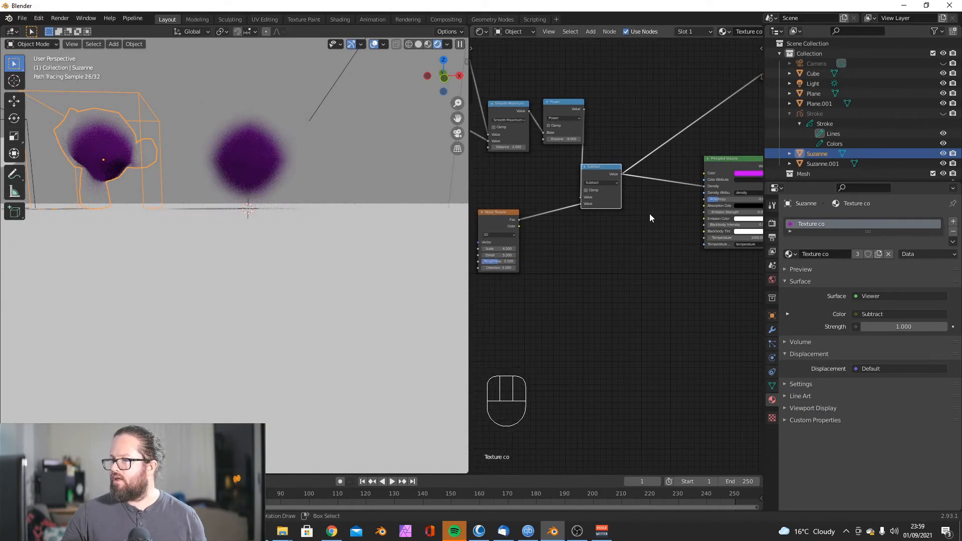
pyautogui.moveTo(599, 166); pyautogui.dragTo(634, 118)
# Step: Try a Noise Texture scale of 15.3 together with a lower Power exponent
pyautogui.scroll(4, 561, 230)
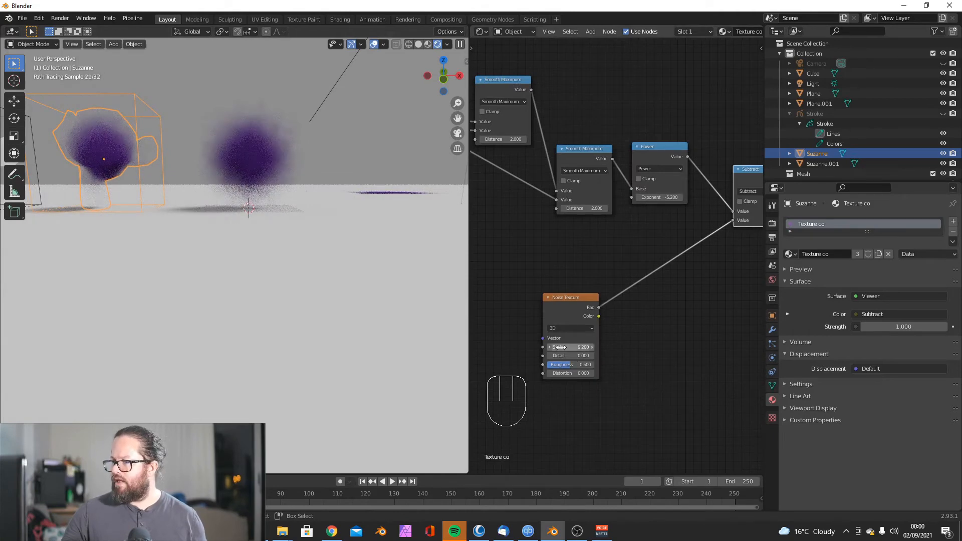
pyautogui.moveTo(570, 347); pyautogui.dragTo(601, 346)
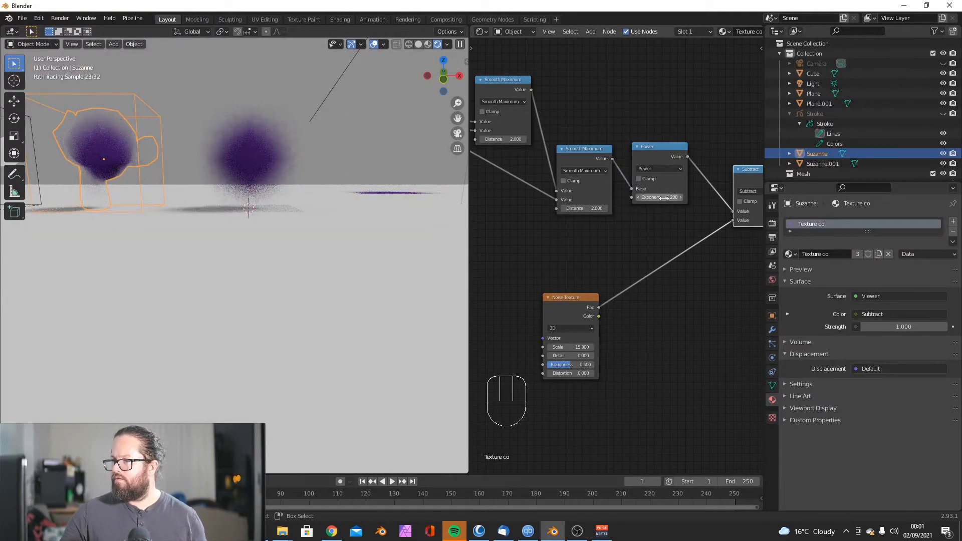
pyautogui.moveTo(663, 197); pyautogui.dragTo(619, 197)
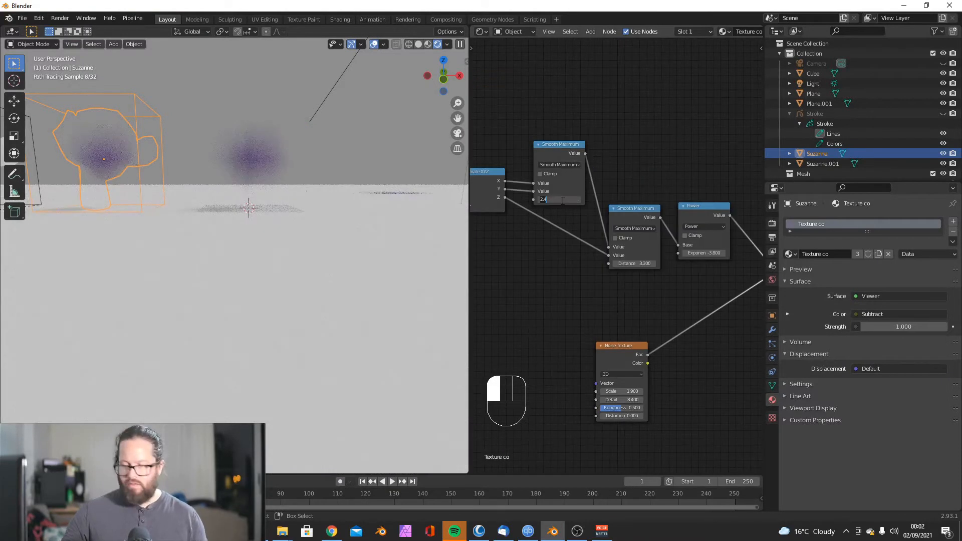
# Step: Try Smooth Maximum distances of 2 on both nodes, and of 1.5 on the first with 3 on the second
pyautogui.press('Return')
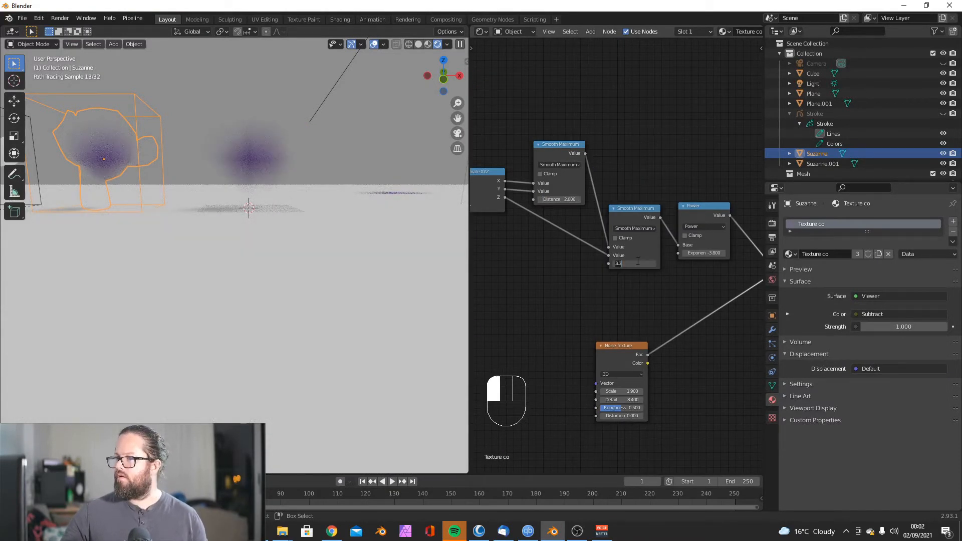
pyautogui.press('Return')
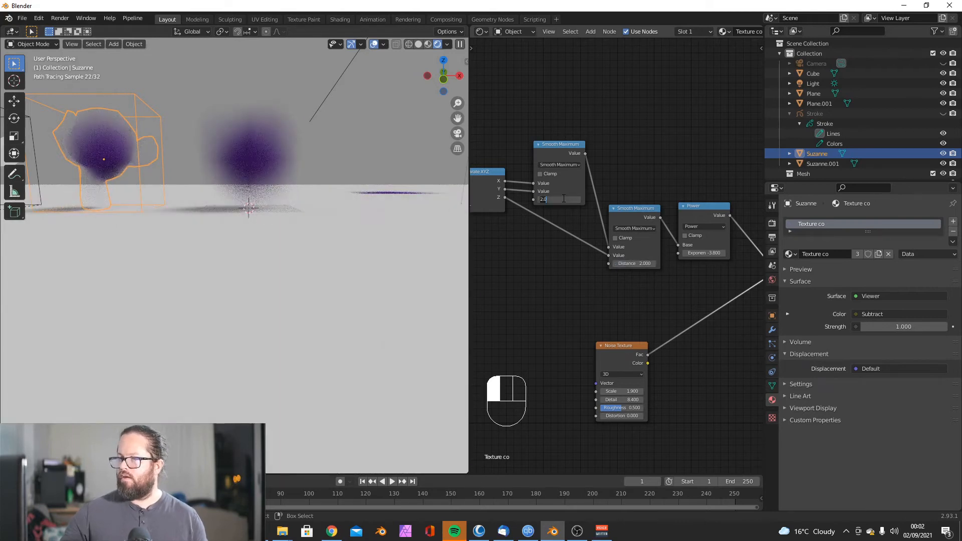
pyautogui.click(564, 199)
pyautogui.write('1.5')
pyautogui.press('Return')
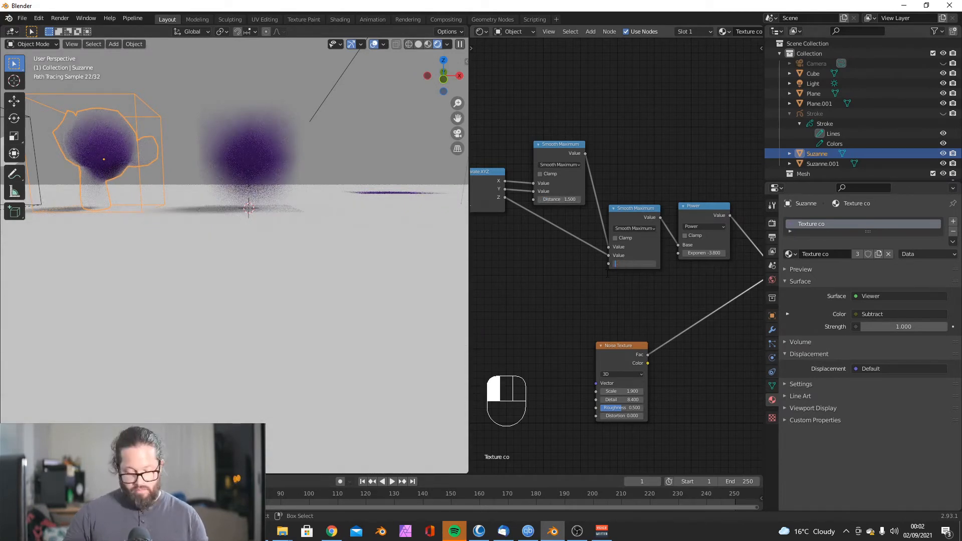
pyautogui.write('3')
pyautogui.press('Return')
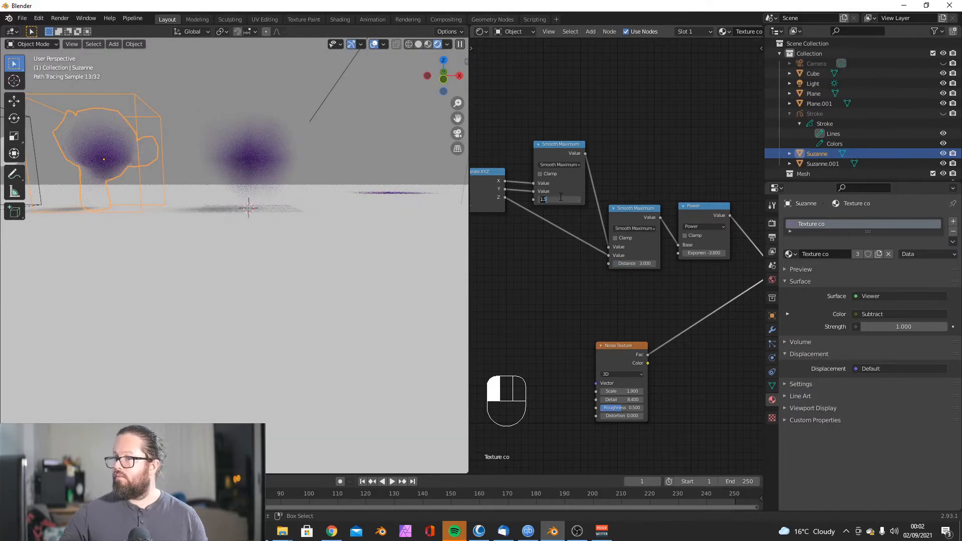
# Step: Try a distance of 2.5 on both the first and the second Smooth Maximum node
pyautogui.click(561, 197)
pyautogui.write('2.5')
pyautogui.press('Return')
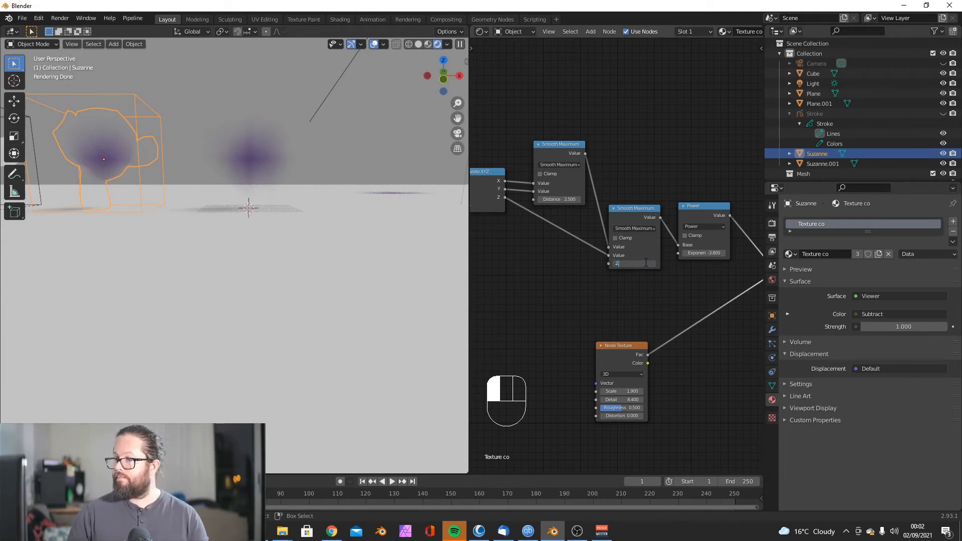
pyautogui.click(646, 263)
pyautogui.write('2.5')
pyautogui.press('Return')
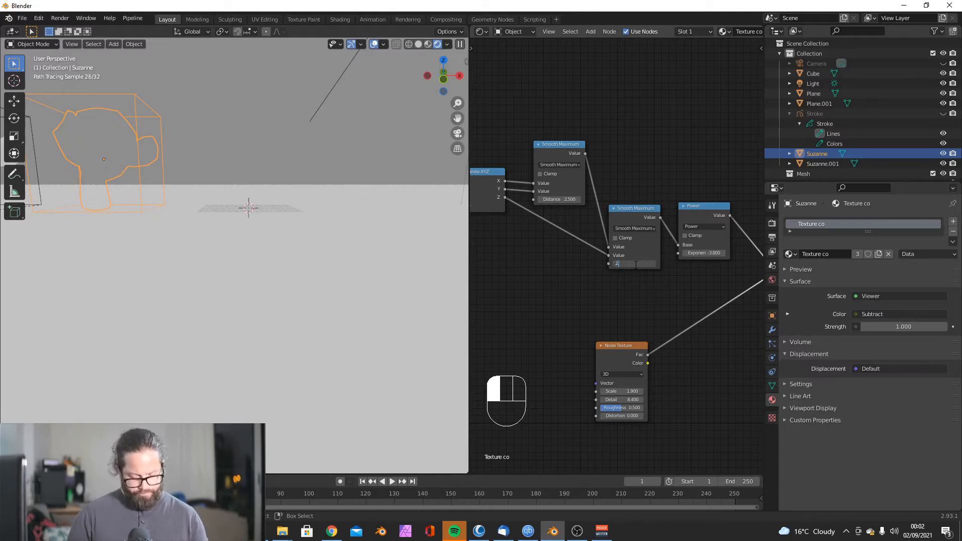
pyautogui.write('.5')
pyautogui.press('Return')
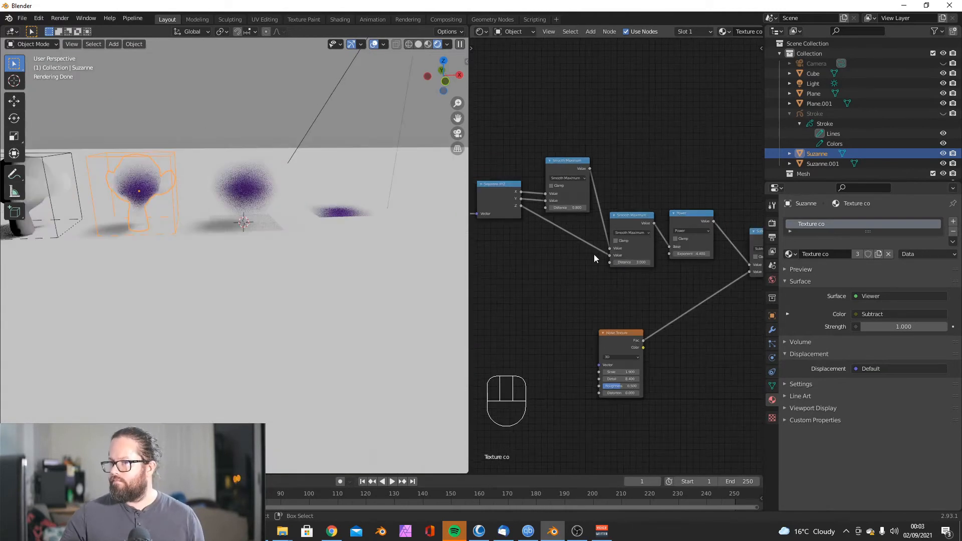
# Step: Move the Power node up above the Subtract node and bring the Subtract node closer to the second Smooth Maximum
pyautogui.scroll(-2, 594, 254)
pyautogui.scroll(2, 669, 249)
pyautogui.scroll(-2, 597, 219)
pyautogui.moveTo(594, 213)
pyautogui.mouseDown()
pyautogui.moveTo(631, 165)
pyautogui.moveTo(599, 213)
pyautogui.mouseUp()
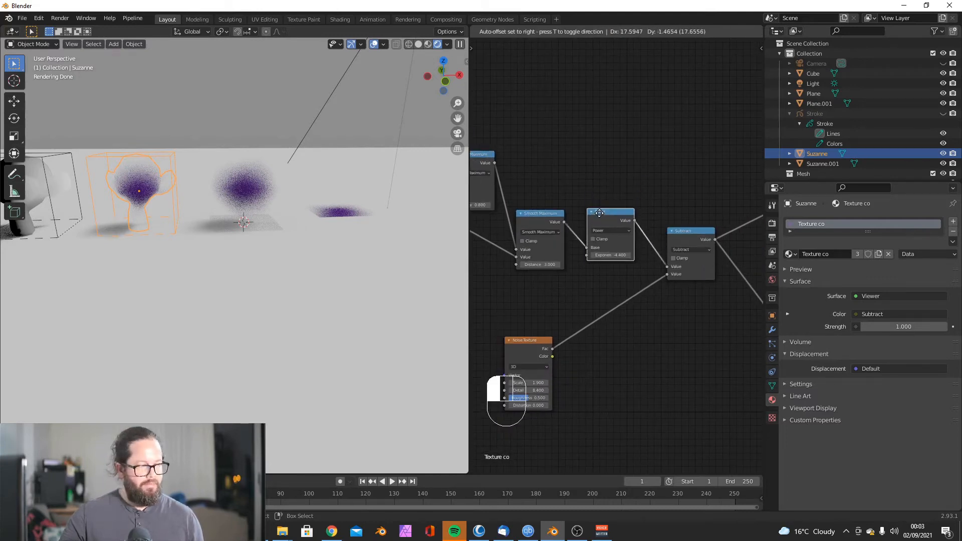
pyautogui.moveTo(631, 221); pyautogui.dragTo(608, 216, button='middle')
pyautogui.moveTo(587, 209); pyautogui.dragTo(681, 152)
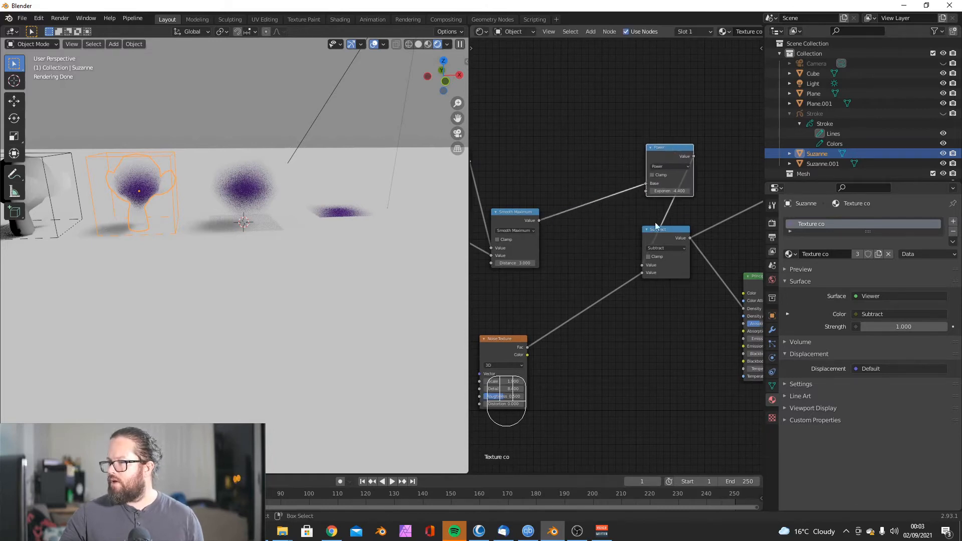
pyautogui.moveTo(654, 234); pyautogui.dragTo(628, 231)
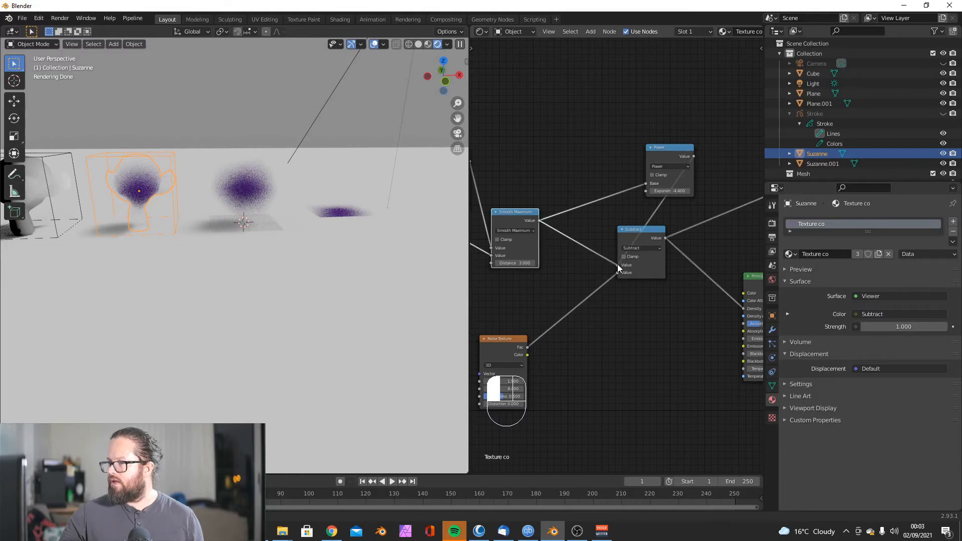
# Step: Link the second Smooth Maximum to the Subtract node's first value and the Subtract output to the Power node's base
pyautogui.moveTo(618, 265); pyautogui.dragTo(619, 265)
pyautogui.moveTo(649, 229); pyautogui.dragTo(614, 229)
pyautogui.moveTo(664, 145); pyautogui.dragTo(689, 145)
pyautogui.moveTo(630, 239); pyautogui.dragTo(673, 184)
pyautogui.scroll(-2, 633, 199)
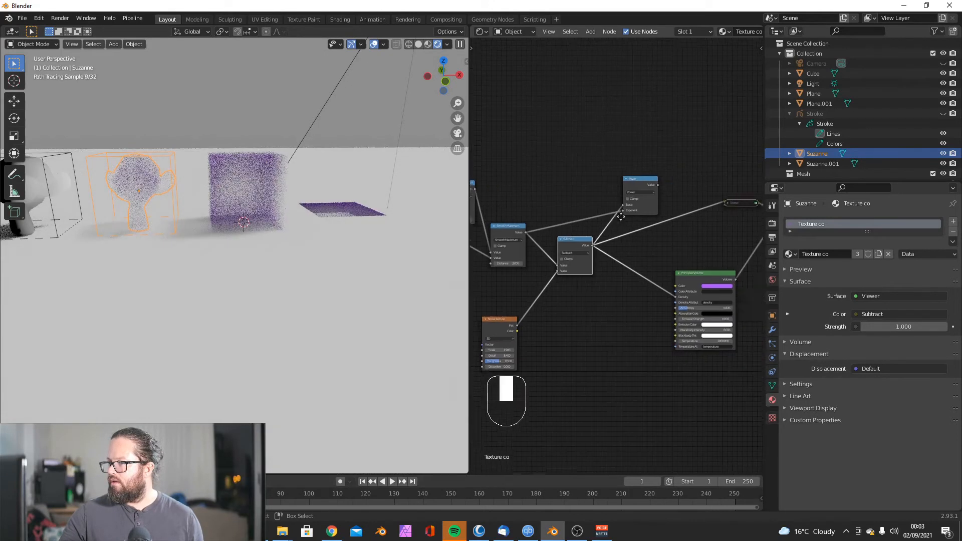
# Step: Link the Power node's output to the Viewer and to the Principled Volume's density
pyautogui.moveTo(648, 187); pyautogui.dragTo(713, 206)
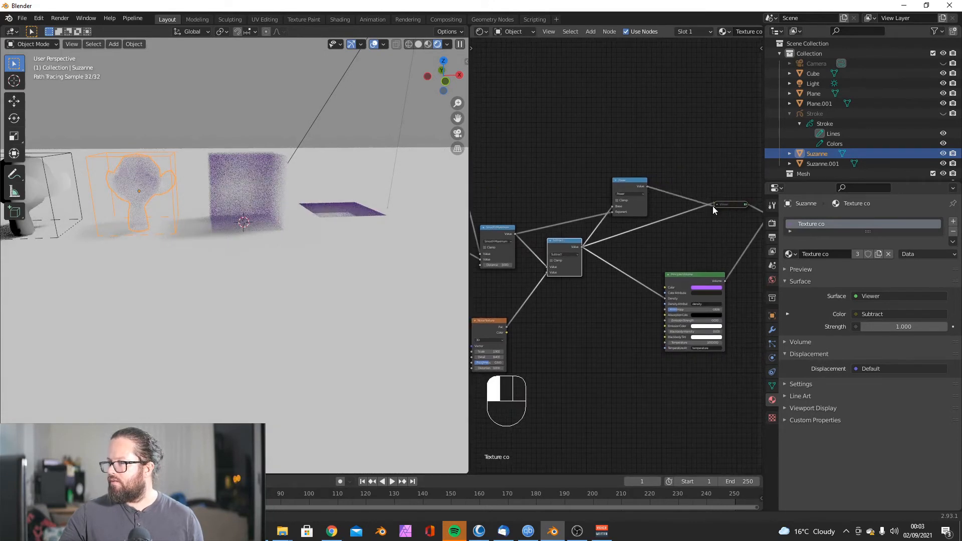
pyautogui.scroll(2, 651, 206)
pyautogui.moveTo(684, 290); pyautogui.dragTo(739, 284)
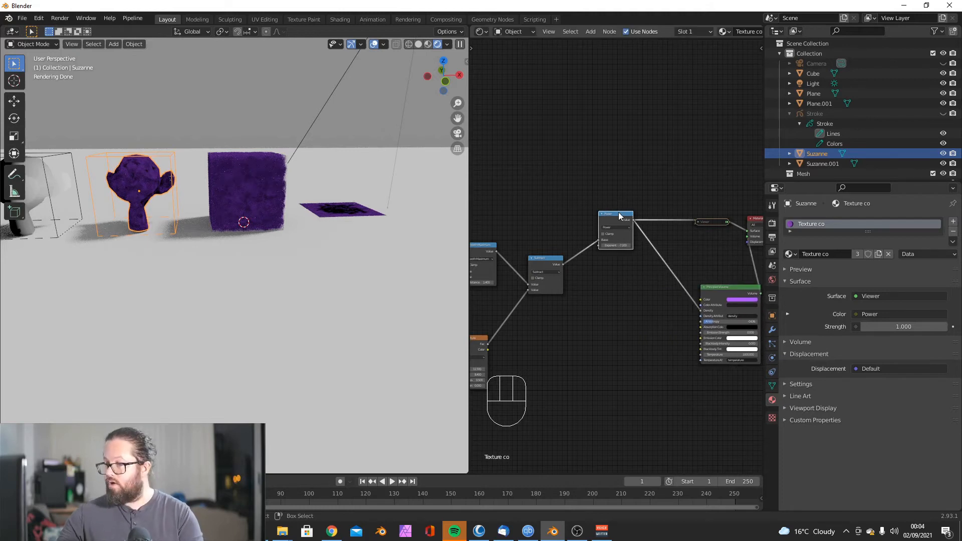
# Step: Delete the Power node and add a ColorRamp in its place
pyautogui.press('Delete')
pyautogui.hotkey('shift', 'a')
pyautogui.moveTo(598, 232)
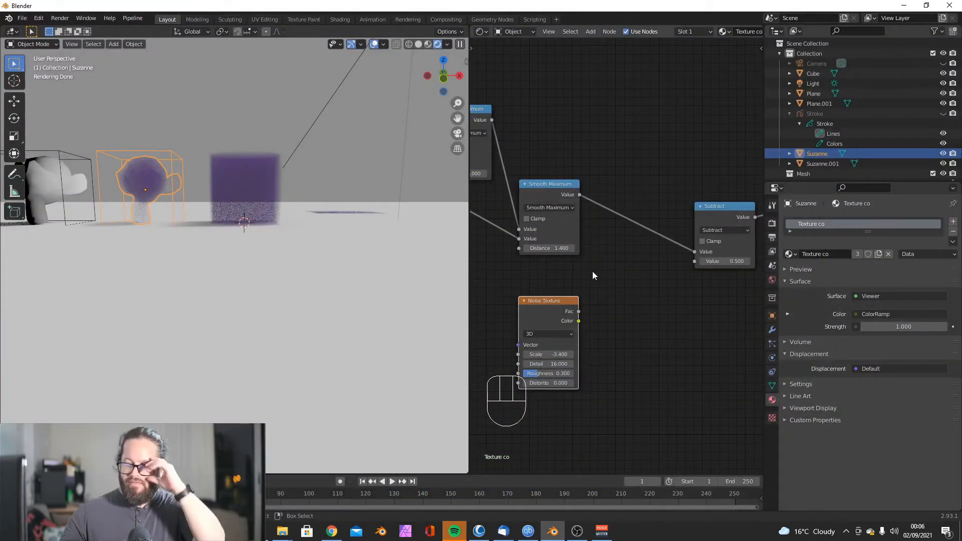
# Step: Move the Subtract node up and closer to the second Smooth Maximum node
pyautogui.scroll(-5, 596, 276)
pyautogui.moveTo(597, 245); pyautogui.dragTo(651, 262, button='middle')
pyautogui.scroll(3, 621, 241)
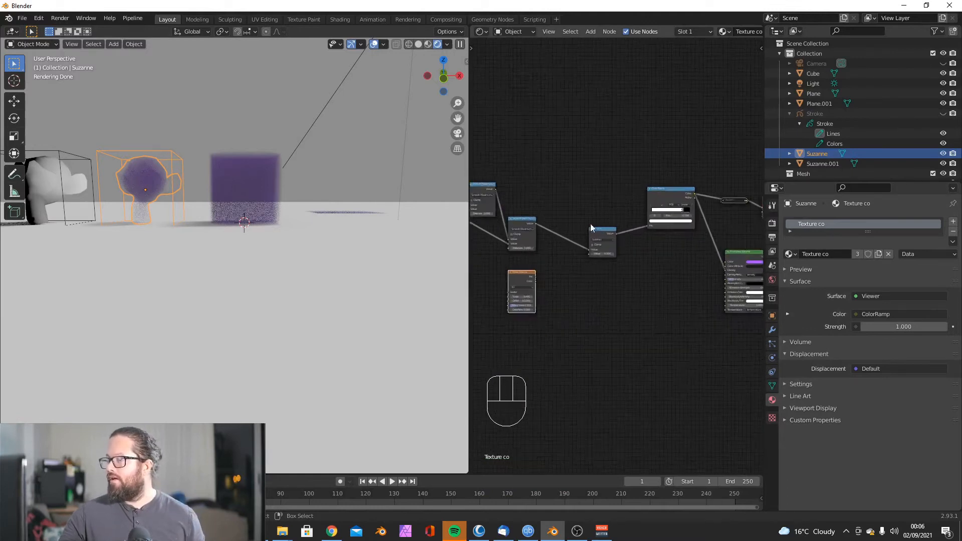
pyautogui.moveTo(604, 228); pyautogui.dragTo(577, 209)
pyautogui.scroll(3, 699, 201)
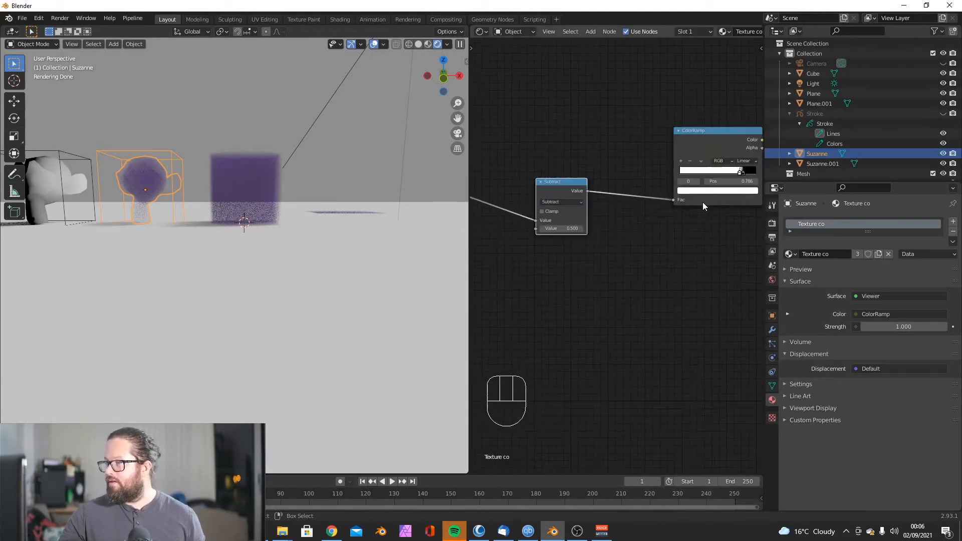
# Step: Try shifting the ColorRamp's white stop slightly away from the black stop
pyautogui.moveTo(711, 158); pyautogui.dragTo(706, 158)
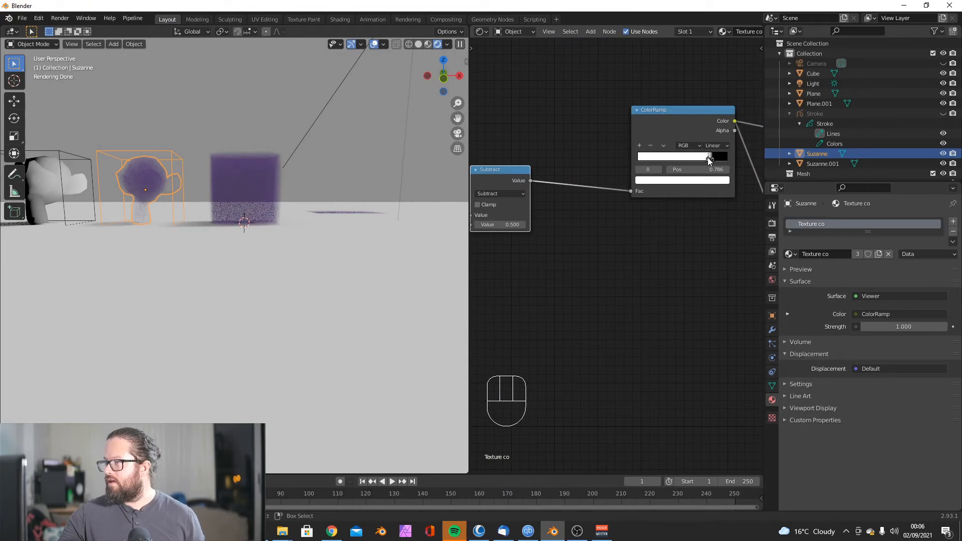
pyautogui.scroll(-3, 658, 216)
pyautogui.scroll(2, 686, 246)
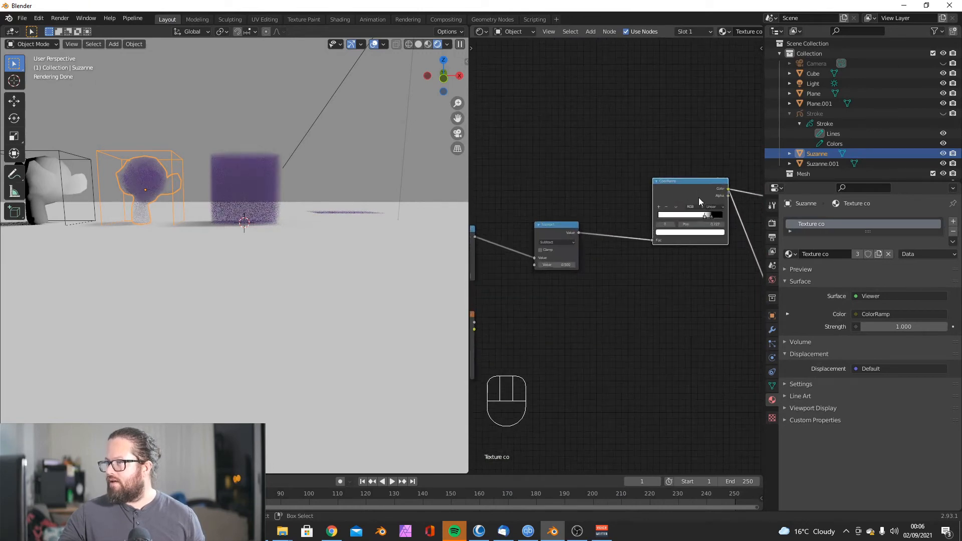
# Step: Delete the ColorRamp and place a new Math node between the Subtract node and the Viewer
pyautogui.scroll(-2, 696, 182)
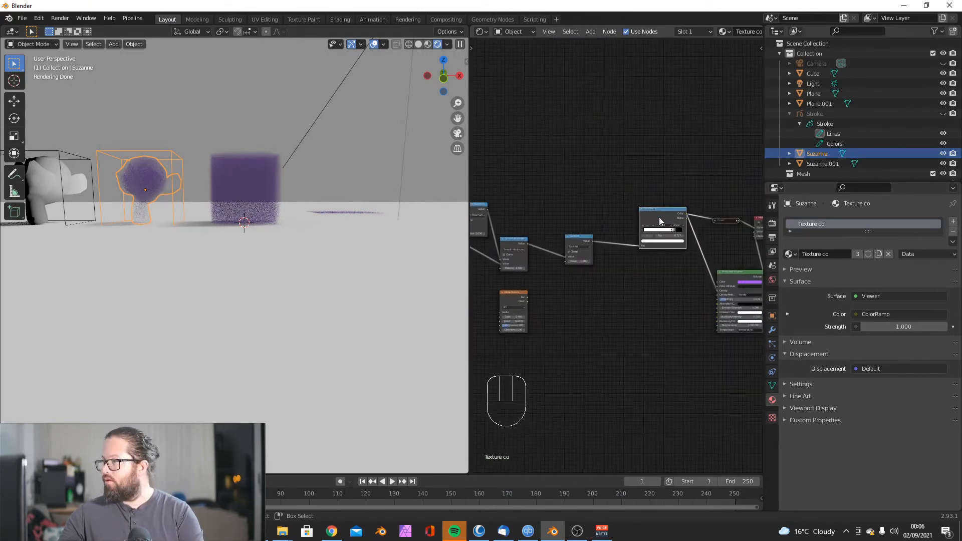
pyautogui.press('Delete')
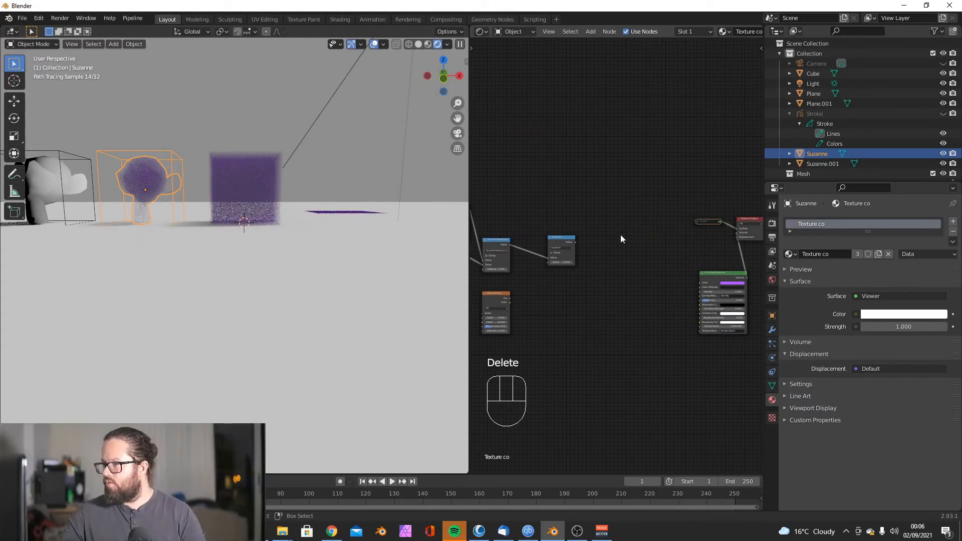
pyautogui.hotkey('shift', 'a')
pyautogui.moveTo(621, 236)
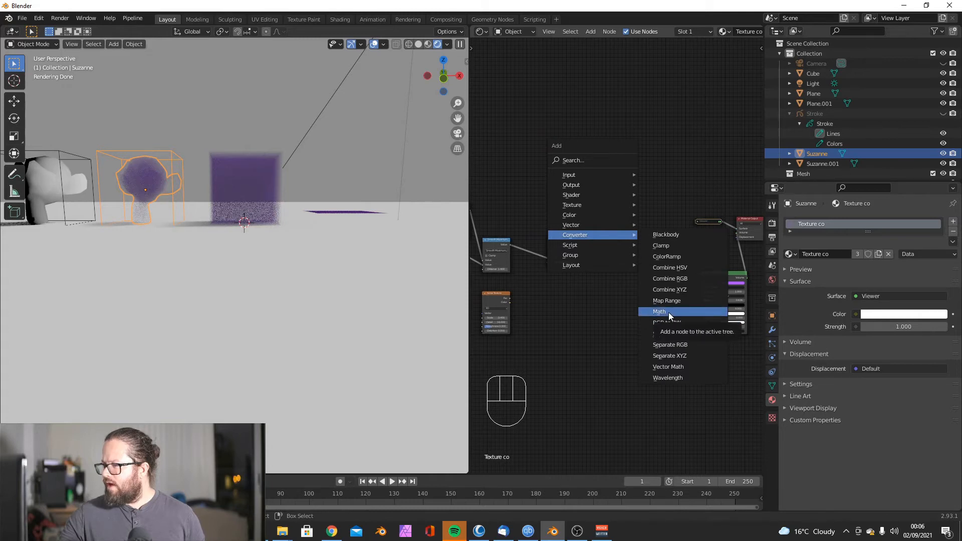
pyautogui.click(668, 312)
pyautogui.click(603, 219)
# Step: Set the new Math node's operation to Power
pyautogui.scroll(3, 583, 242)
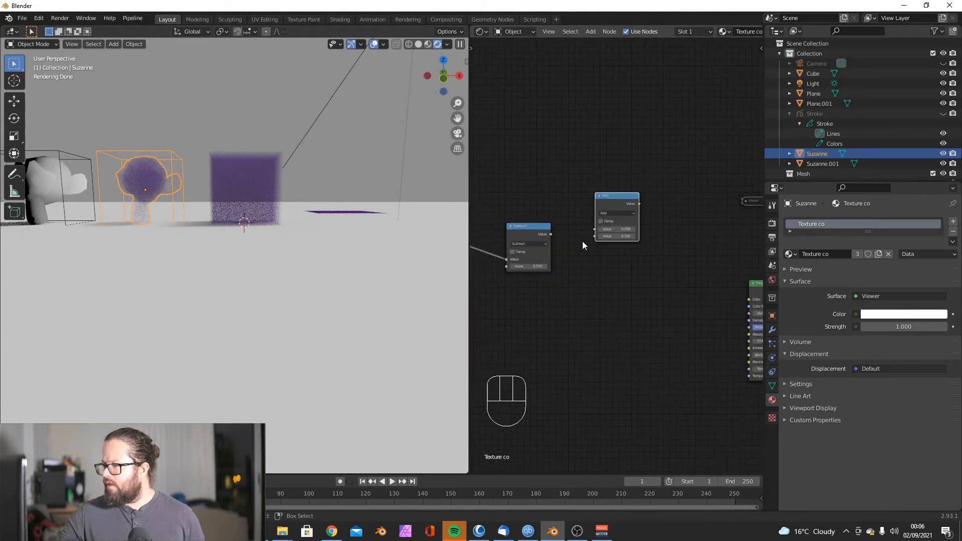
pyautogui.click(618, 205)
pyautogui.click(610, 277)
pyautogui.scroll(-1, 604, 248)
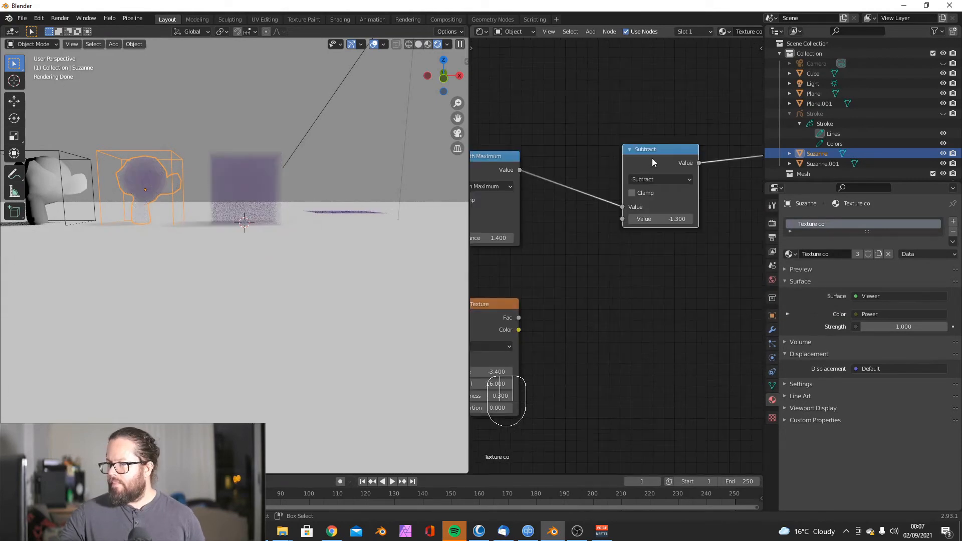
# Step: Duplicate the Subtract node below the original and link the Noise Texture's Fac output to its first value
pyautogui.hotkey('shift', 'd')
pyautogui.click(614, 258)
pyautogui.moveTo(560, 314); pyautogui.dragTo(612, 278, button='middle')
pyautogui.scroll(1, 612, 277)
pyautogui.moveTo(621, 279); pyautogui.dragTo(641, 274)
pyautogui.scroll(-2, 627, 263)
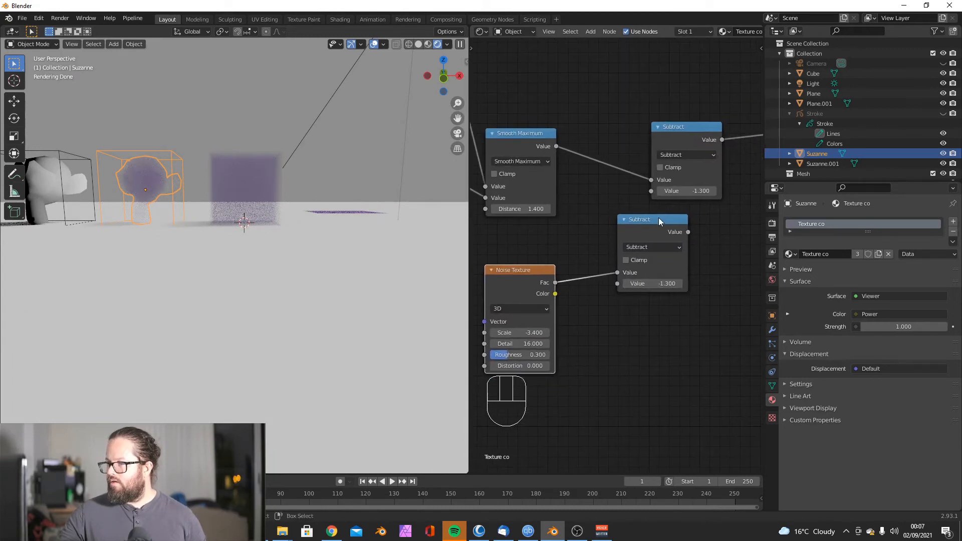
# Step: Move the duplicated Subtract node down and link its output to the original Subtract node's second value
pyautogui.moveTo(659, 219); pyautogui.dragTo(656, 236)
pyautogui.moveTo(649, 301); pyautogui.dragTo(701, 302)
pyautogui.moveTo(685, 249); pyautogui.dragTo(652, 191)
# Step: Try a value of -0.200 on the duplicated Subtract node and examine the resulting volume shapes
pyautogui.moveTo(652, 301); pyautogui.dragTo(692, 301)
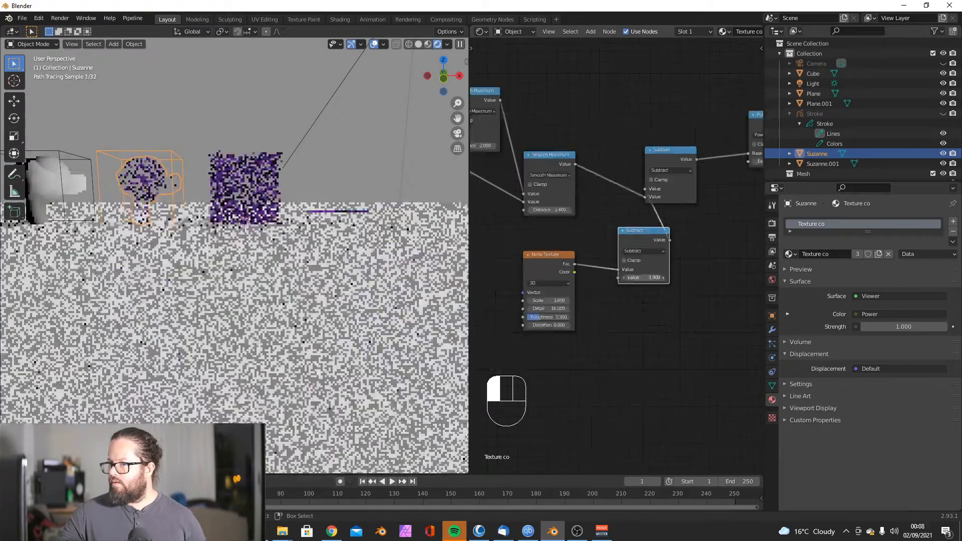
pyautogui.moveTo(644, 277); pyautogui.dragTo(722, 277)
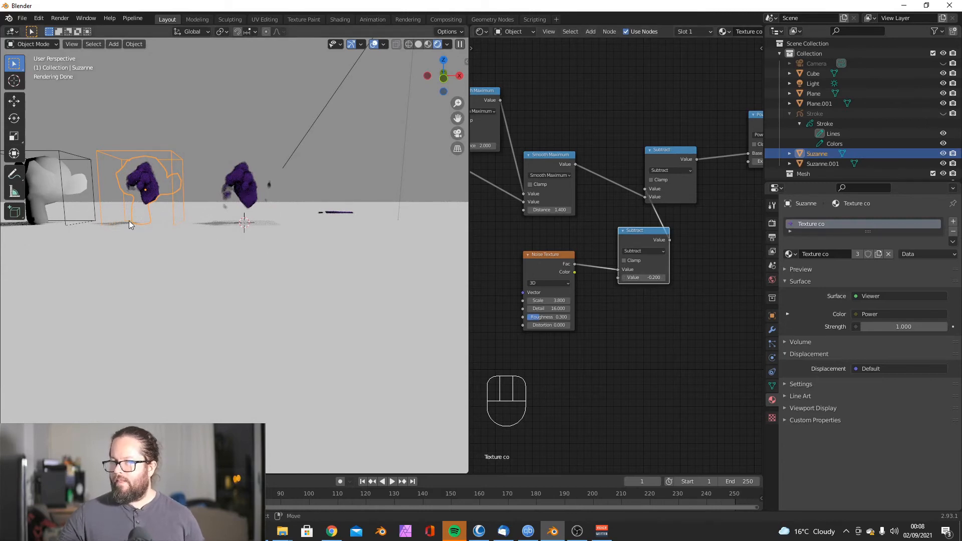
pyautogui.scroll(3, 197, 184)
pyautogui.moveTo(268, 217)
pyautogui.mouseDown(button='middle')
pyautogui.moveTo(287, 232)
pyautogui.moveTo(277, 243)
pyautogui.moveTo(428, 242)
pyautogui.mouseUp(button='middle')
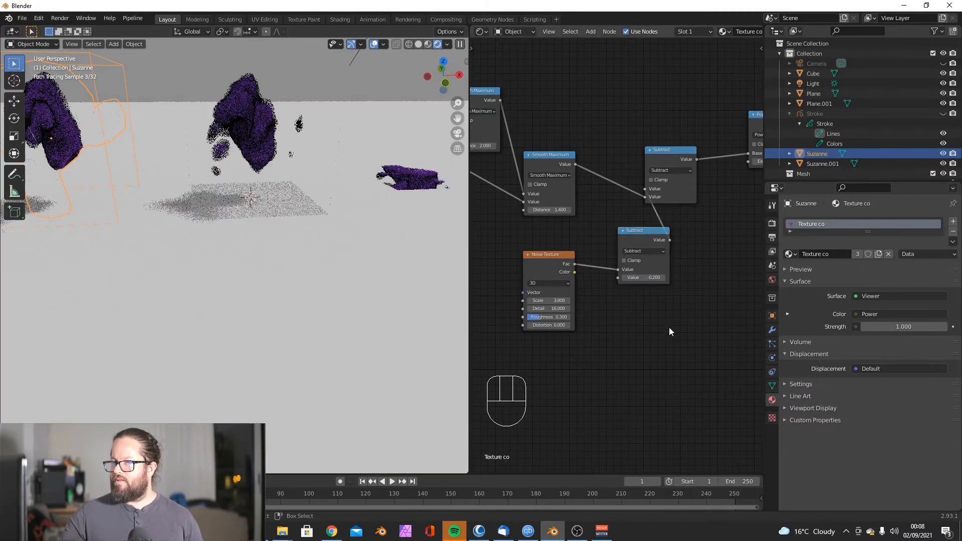
# Step: Set the duplicated Subtract node's value to -0.400
pyautogui.scroll(-3, 606, 286)
pyautogui.scroll(5, 687, 203)
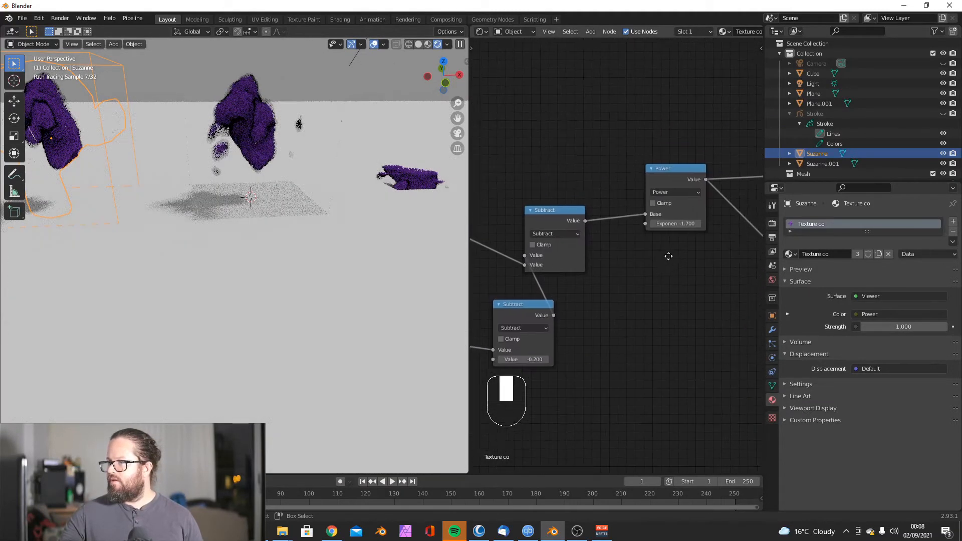
pyautogui.click(588, 363)
pyautogui.click(589, 362)
pyautogui.scroll(-5, 248, 193)
pyautogui.scroll(3, 240, 216)
pyautogui.moveTo(231, 268); pyautogui.dragTo(236, 241, button='middle')
pyautogui.scroll(-10, 518, 293)
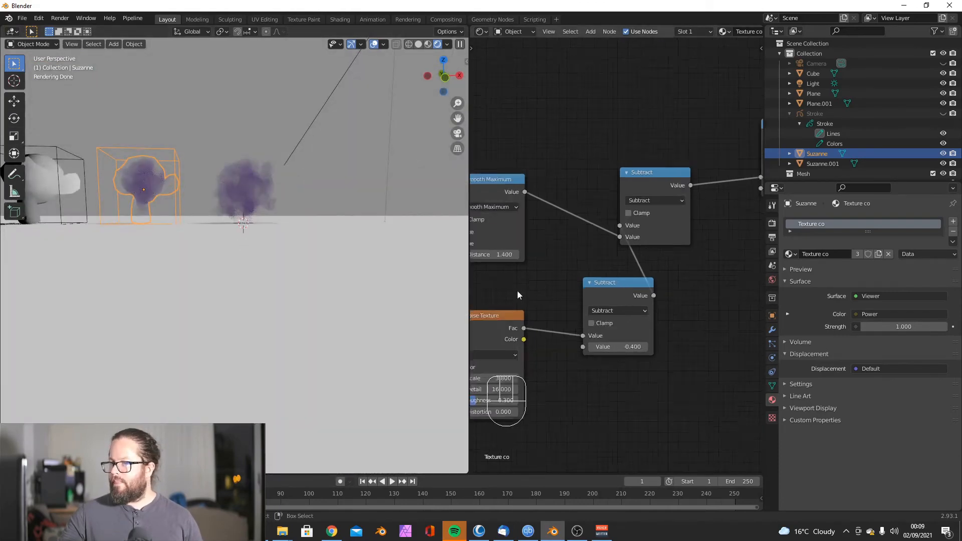
# Step: Set the Principled Volume colour to a very pale blue with hue 0.552, saturation 0.116 and value 1.000
pyautogui.moveTo(571, 293); pyautogui.dragTo(472, 279, button='middle')
pyautogui.moveTo(754, 281); pyautogui.dragTo(664, 275, button='middle')
pyautogui.scroll(8, 687, 261)
pyautogui.click(686, 247)
pyautogui.moveTo(716, 161); pyautogui.dragTo(696, 156)
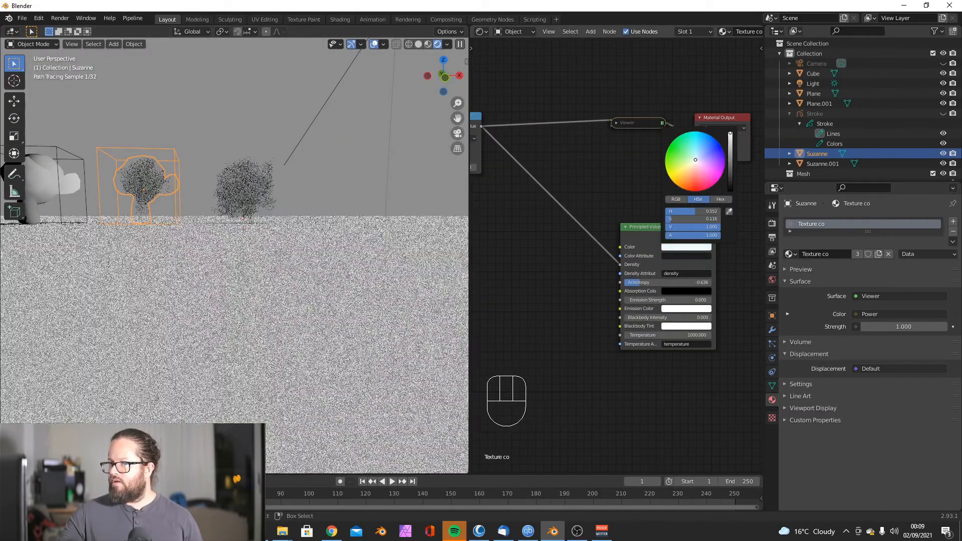
# Step: Use a Sky Texture as the world's surface colour and move the Principled Volume node beneath the Viewer node
pyautogui.scroll(-2, 331, 233)
pyautogui.moveTo(323, 234); pyautogui.dragTo(349, 234, button='middle')
pyautogui.scroll(5, 209, 191)
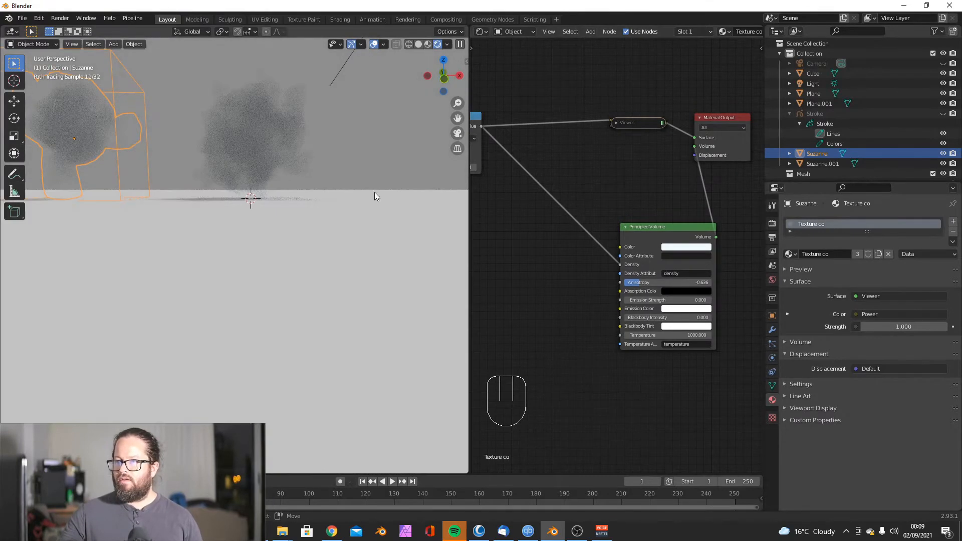
pyautogui.click(772, 279)
pyautogui.click(856, 282)
pyautogui.click(657, 324)
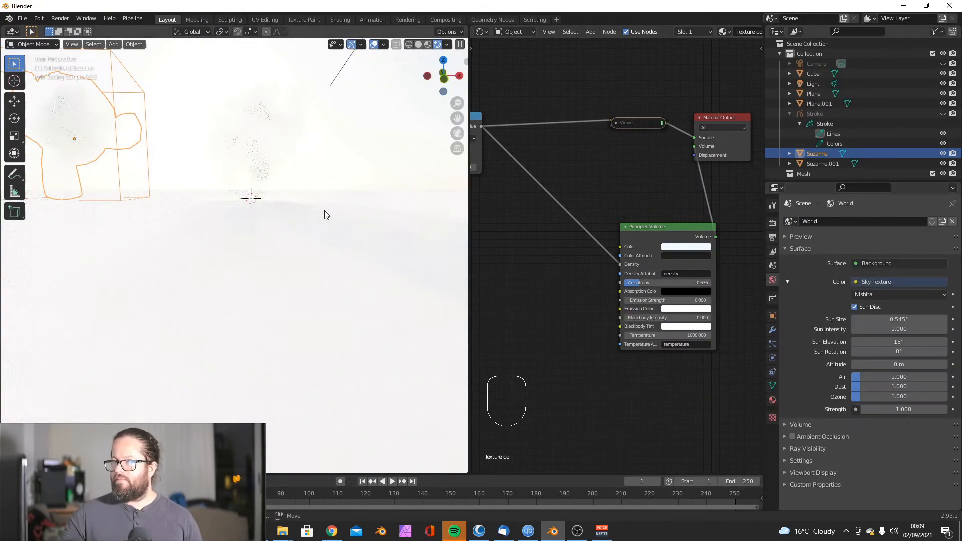
pyautogui.moveTo(628, 272); pyautogui.dragTo(574, 213)
pyautogui.scroll(-2, 235, 255)
# Step: Set the sky's sun intensity to 0.5, its sun elevation to -0.1° and the background strength to 0.5
pyautogui.click(899, 329)
pyautogui.write('0.5')
pyautogui.press('Return')
pyautogui.click(904, 410)
pyautogui.write('0.5')
pyautogui.press('Return')
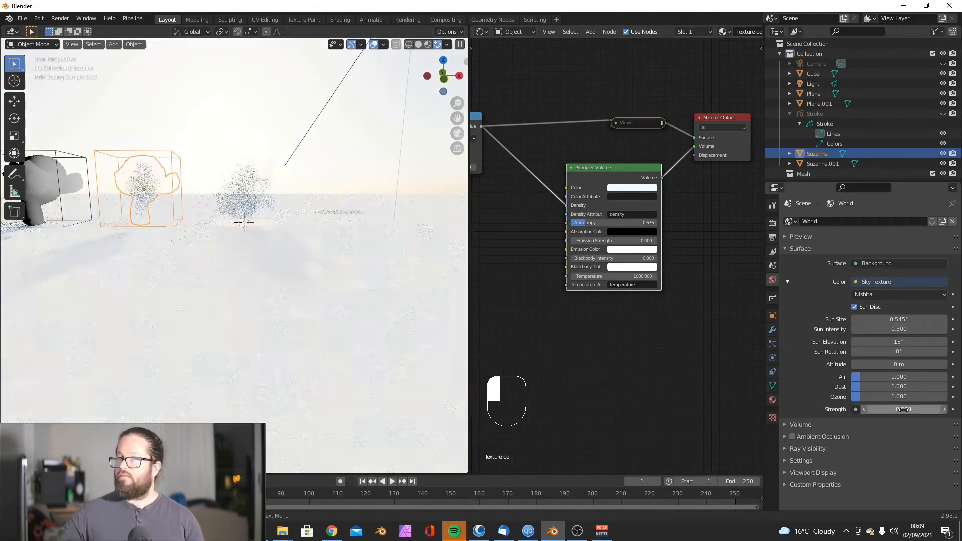
pyautogui.moveTo(900, 341); pyautogui.dragTo(872, 341)
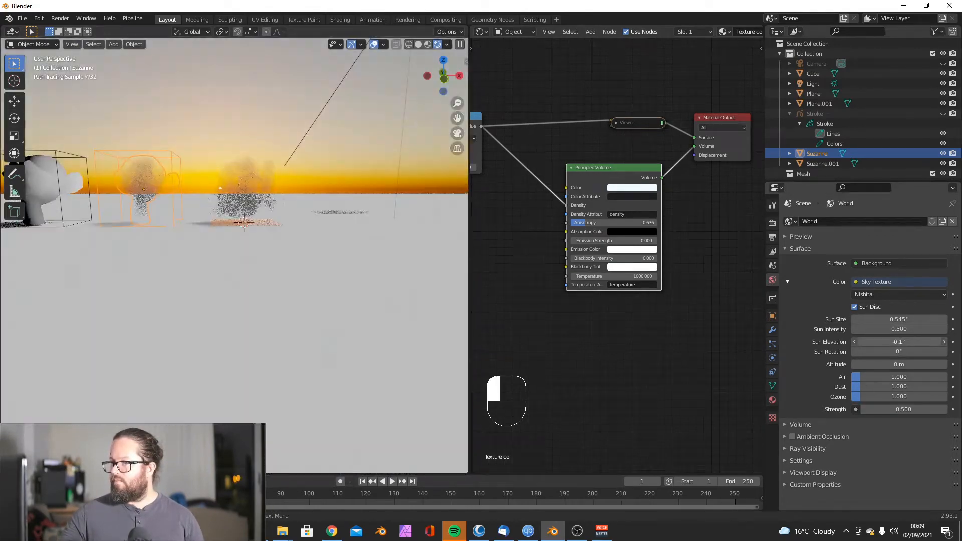
# Step: Raise the Suzanne and cube volumes into the sky above the horizon
pyautogui.press('g')
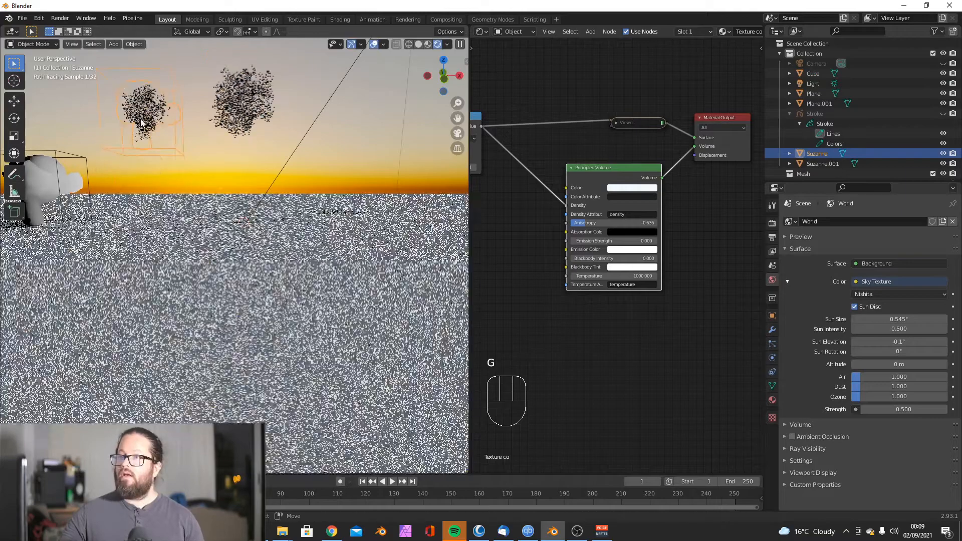
pyautogui.click(142, 123)
pyautogui.press('Left')
pyautogui.press('KP_1')
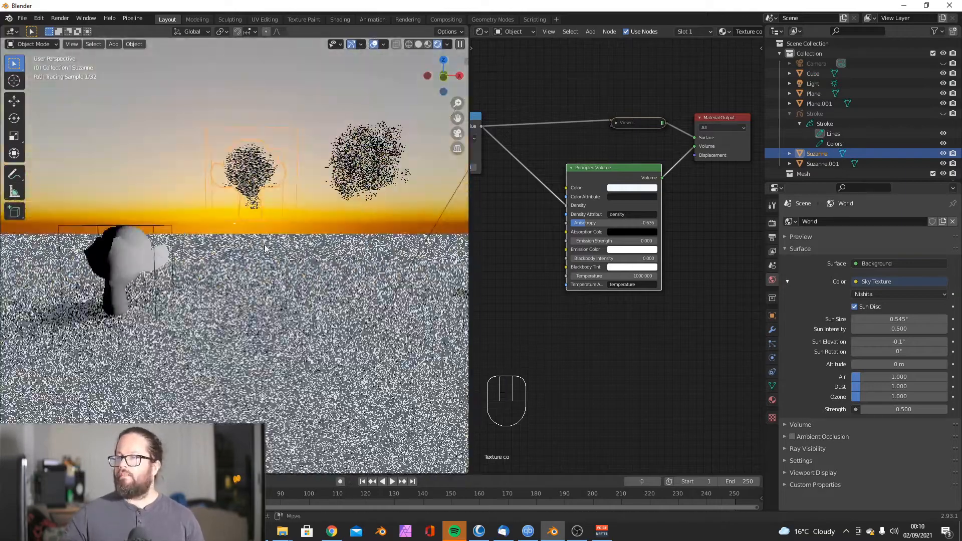
pyautogui.moveTo(176, 198); pyautogui.dragTo(258, 254, button='middle')
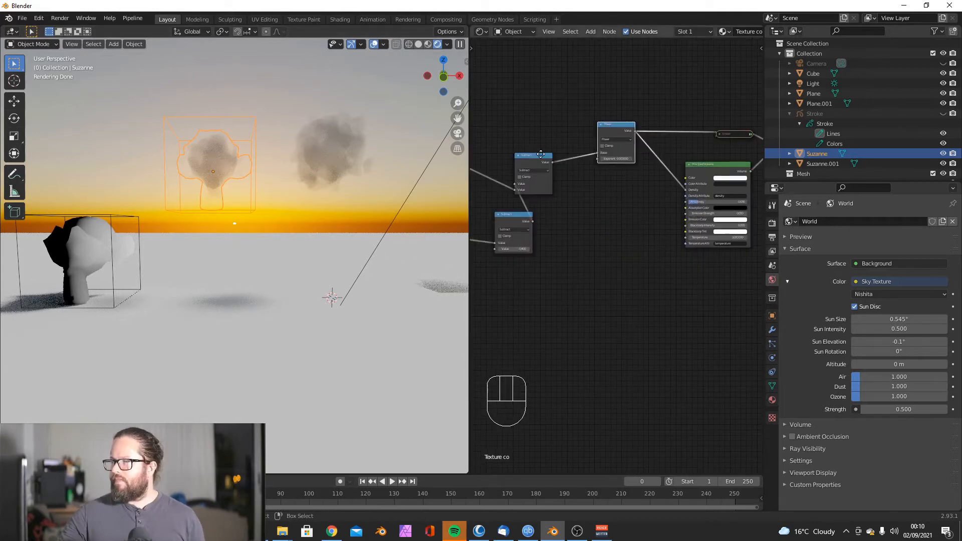
# Step: Move the main Subtract node closer to the Power node and the duplicated Subtract node away from it
pyautogui.moveTo(534, 157); pyautogui.dragTo(560, 140)
pyautogui.moveTo(522, 219); pyautogui.dragTo(504, 207)
pyautogui.scroll(-5, 580, 209)
pyautogui.moveTo(579, 210); pyautogui.dragTo(571, 209, button='middle')
pyautogui.scroll(4, 561, 207)
pyautogui.moveTo(333, 167); pyautogui.dragTo(326, 165, button='middle')
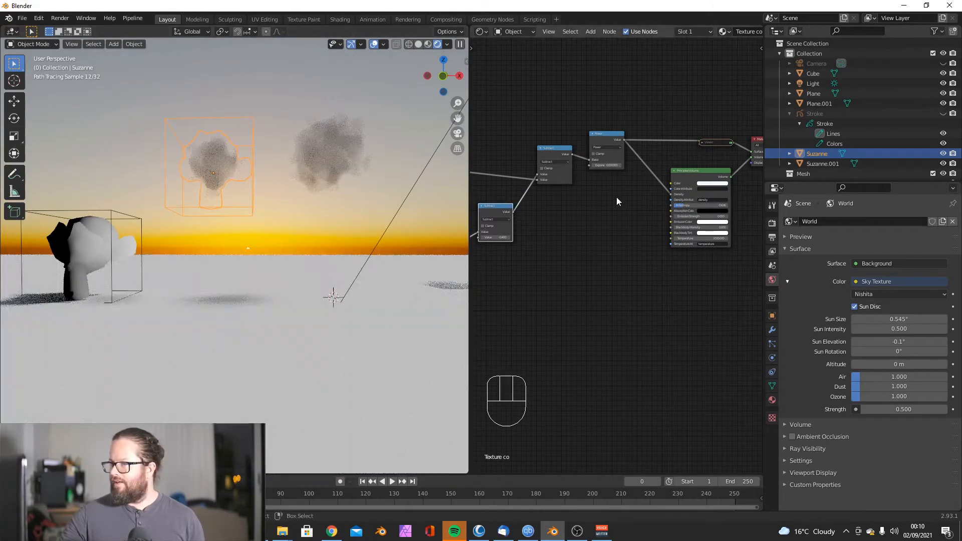
# Step: Set the Power node's exponent to 0.200
pyautogui.scroll(6, 617, 198)
pyautogui.moveTo(606, 179); pyautogui.dragTo(610, 271, button='middle')
pyautogui.scroll(5, 610, 197)
pyautogui.moveTo(618, 180)
pyautogui.mouseDown()
pyautogui.moveTo(664, 180)
pyautogui.moveTo(629, 180)
pyautogui.mouseUp()
# Step: Set the Principled Volume's anisotropy to -0.045
pyautogui.scroll(-10, 535, 252)
pyautogui.moveTo(652, 252); pyautogui.dragTo(555, 208, button='middle')
pyautogui.scroll(8, 652, 211)
pyautogui.moveTo(651, 193)
pyautogui.mouseDown()
pyautogui.moveTo(701, 193)
pyautogui.moveTo(662, 192)
pyautogui.mouseUp()
# Step: Set the Sky Texture's air to 0.485, dust to 0.175 and ozone to 4.041
pyautogui.scroll(-5, 306, 223)
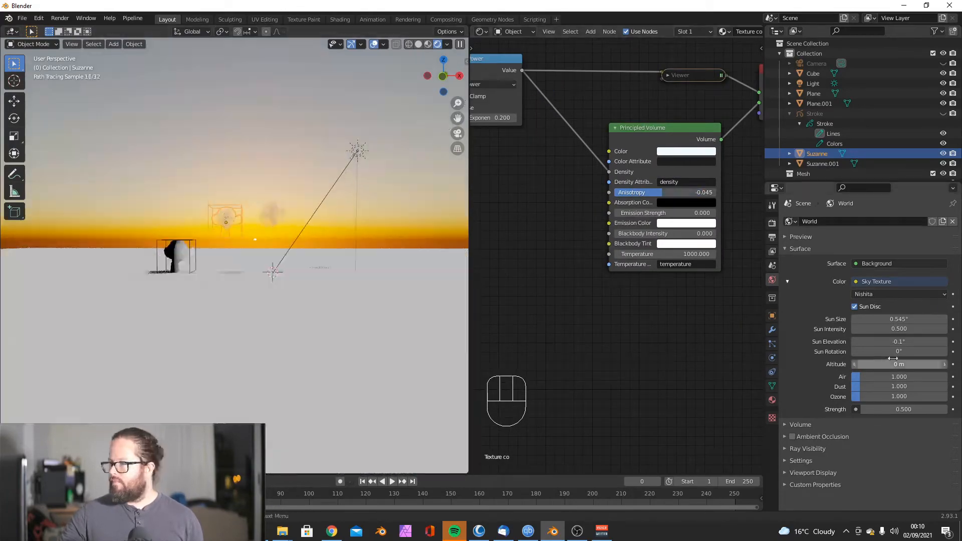
pyautogui.moveTo(866, 386)
pyautogui.mouseDown()
pyautogui.moveTo(852, 387)
pyautogui.moveTo(869, 376)
pyautogui.moveTo(853, 376)
pyautogui.moveTo(891, 396)
pyautogui.mouseUp()
pyautogui.scroll(3, 247, 221)
pyautogui.moveTo(246, 219); pyautogui.dragTo(218, 228, button='middle')
pyautogui.click(577, 531)
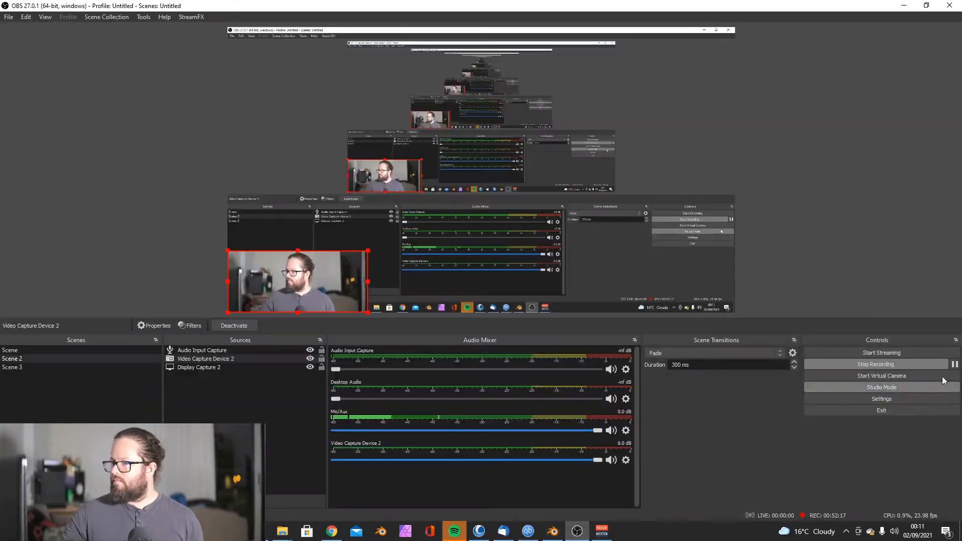
pyautogui.click(904, 6)
# Step: Delete the floating Suzanne object from the scene
pyautogui.moveTo(236, 175); pyautogui.dragTo(293, 212, button='middle')
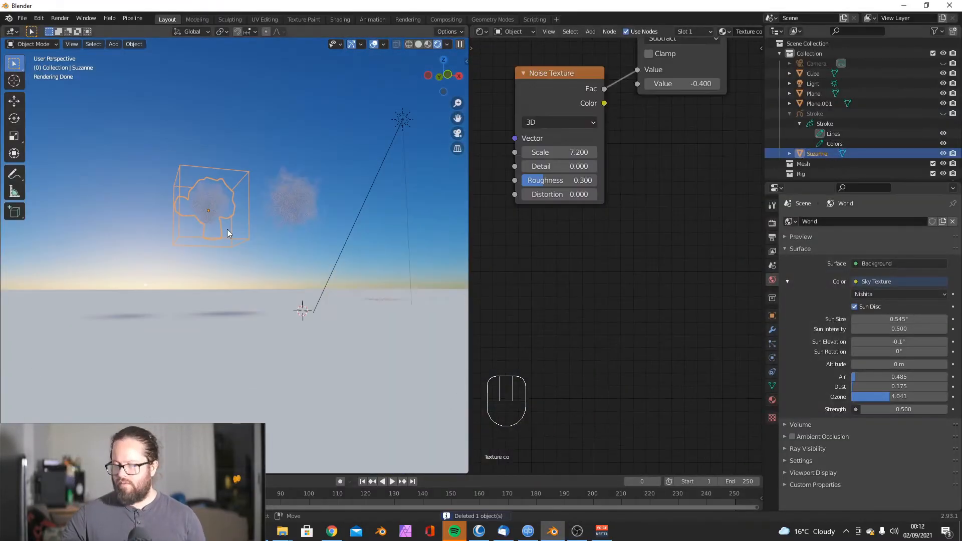
pyautogui.press('Delete')
pyautogui.moveTo(227, 230); pyautogui.dragTo(293, 217, button='middle')
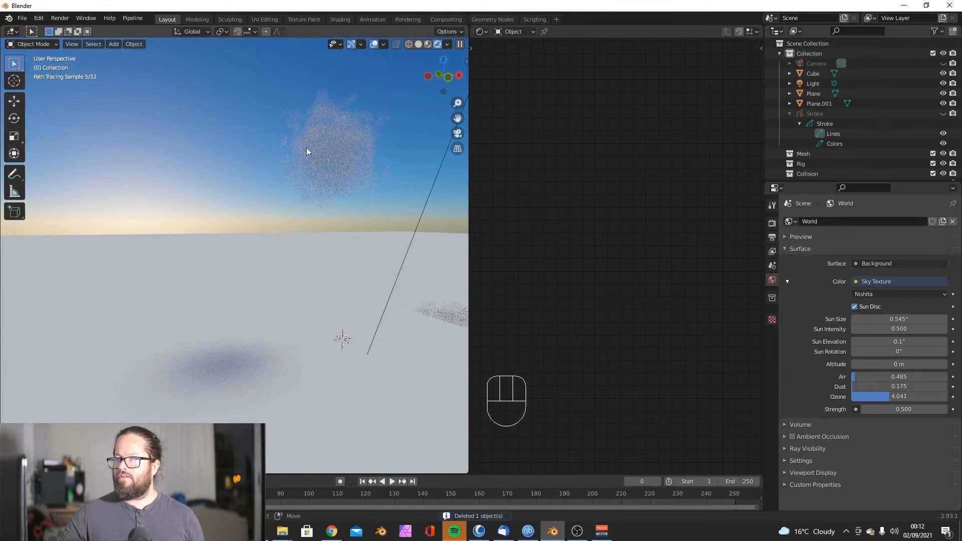
# Step: Select the floating cube that contains the cloud volume
pyautogui.scroll(-2, 306, 148)
pyautogui.moveTo(291, 178); pyautogui.dragTo(290, 172, button='middle')
pyautogui.click(289, 172)
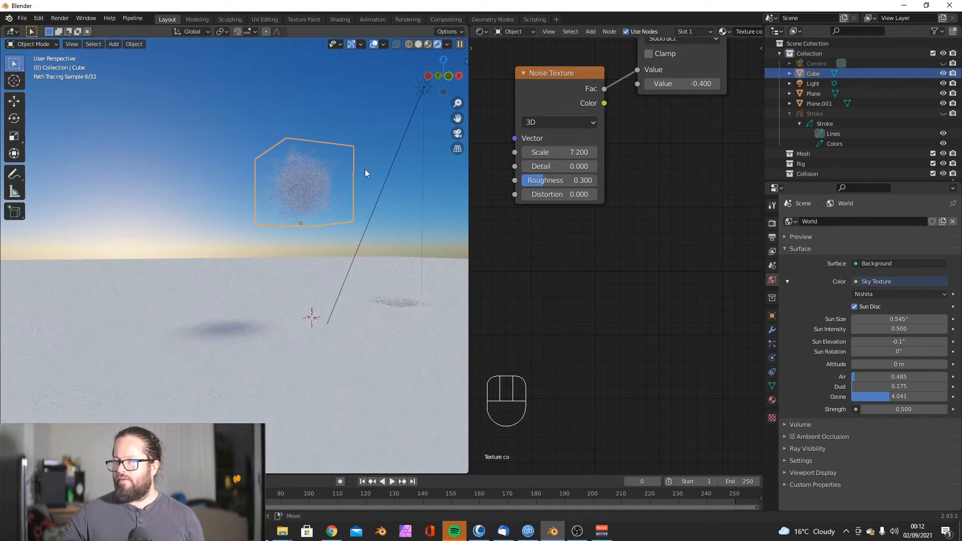
pyautogui.moveTo(339, 169); pyautogui.dragTo(345, 162, button='middle')
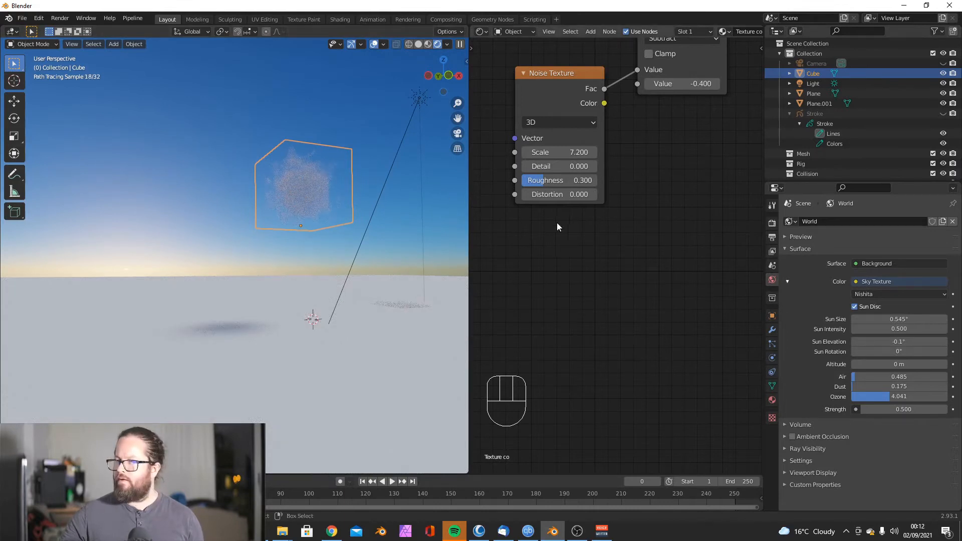
# Step: Set the exponent of the cloud material's Power node to -0.3
pyautogui.scroll(-3, 589, 246)
pyautogui.scroll(-8, 592, 257)
pyautogui.moveTo(756, 149); pyautogui.dragTo(707, 179, button='middle')
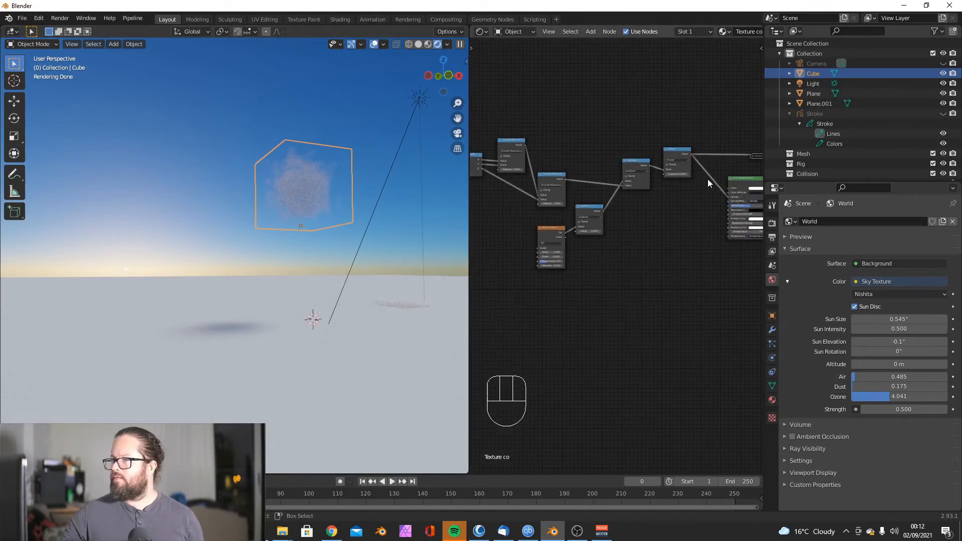
pyautogui.scroll(6, 708, 179)
pyautogui.moveTo(719, 130); pyautogui.dragTo(669, 160, button='middle')
pyautogui.scroll(4, 668, 157)
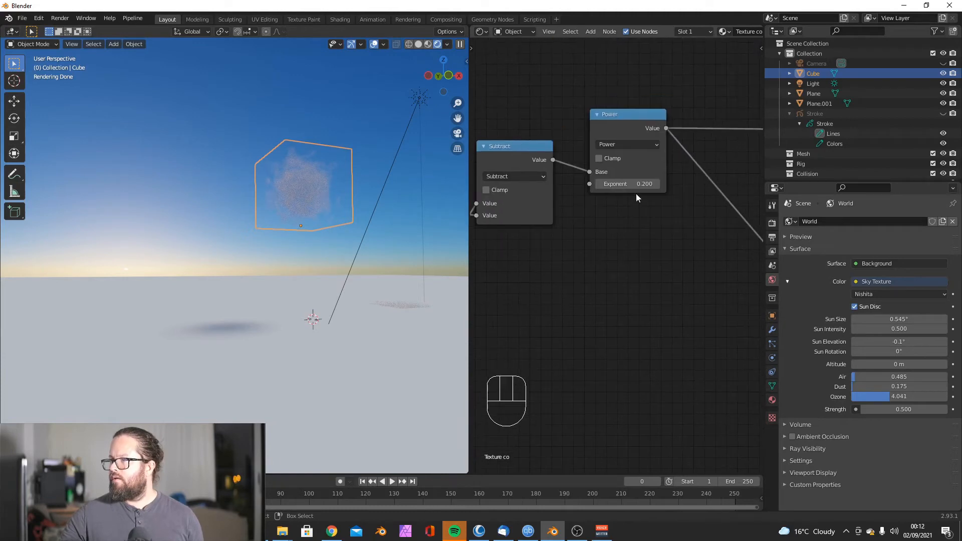
pyautogui.moveTo(632, 165)
pyautogui.mouseDown()
pyautogui.moveTo(682, 164)
pyautogui.moveTo(626, 164)
pyautogui.moveTo(638, 165)
pyautogui.mouseUp()
pyautogui.click(594, 166)
pyautogui.click(595, 167)
pyautogui.click(594, 167)
pyautogui.click(595, 167)
pyautogui.click(595, 166)
# Step: Examine the cloud volume from several angles and up close with the cube deselected
pyautogui.moveTo(218, 212); pyautogui.dragTo(383, 217, button='middle')
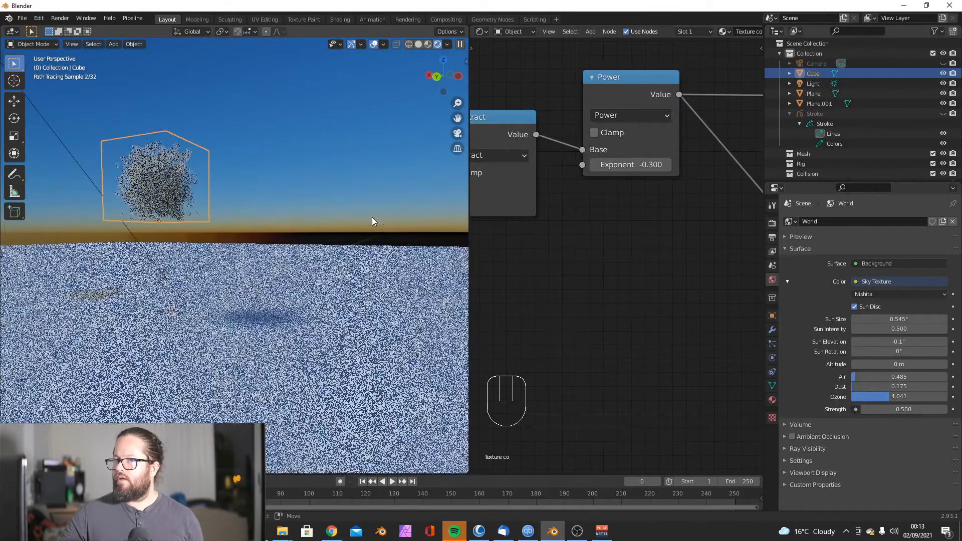
pyautogui.scroll(-2, 210, 208)
pyautogui.moveTo(197, 209); pyautogui.dragTo(203, 205, button='middle')
pyautogui.click(222, 171)
pyautogui.scroll(3, 220, 210)
pyautogui.scroll(2, 276, 201)
pyautogui.keyDown('shift'); pyautogui.moveTo(233, 206); pyautogui.dragTo(278, 227, button='middle'); pyautogui.keyUp('shift')
pyautogui.scroll(1, 270, 176)
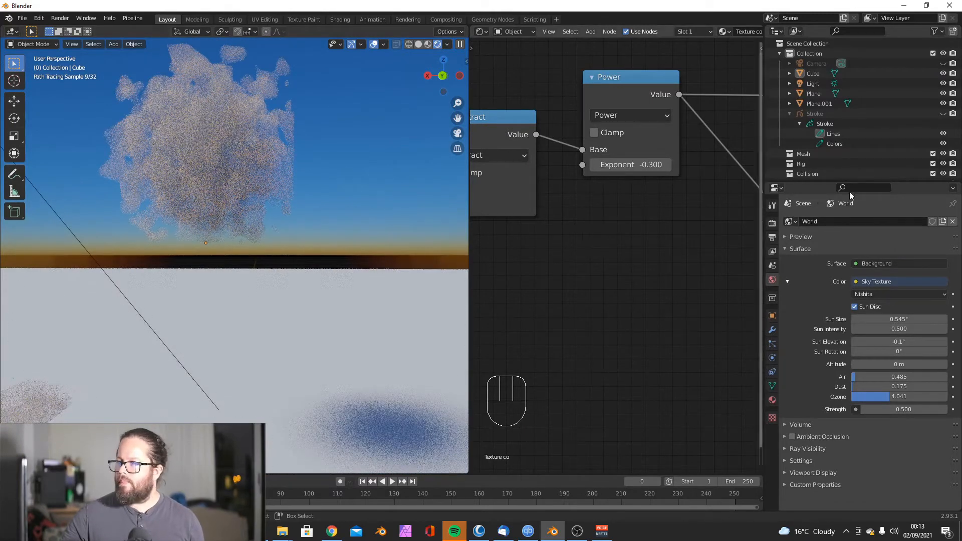
# Step: Raise the Sky Texture's sun elevation to 3.4°
pyautogui.scroll(-10, 636, 207)
pyautogui.moveTo(573, 283); pyautogui.dragTo(622, 261, button='middle')
pyautogui.scroll(-6, 605, 266)
pyautogui.scroll(7, 634, 252)
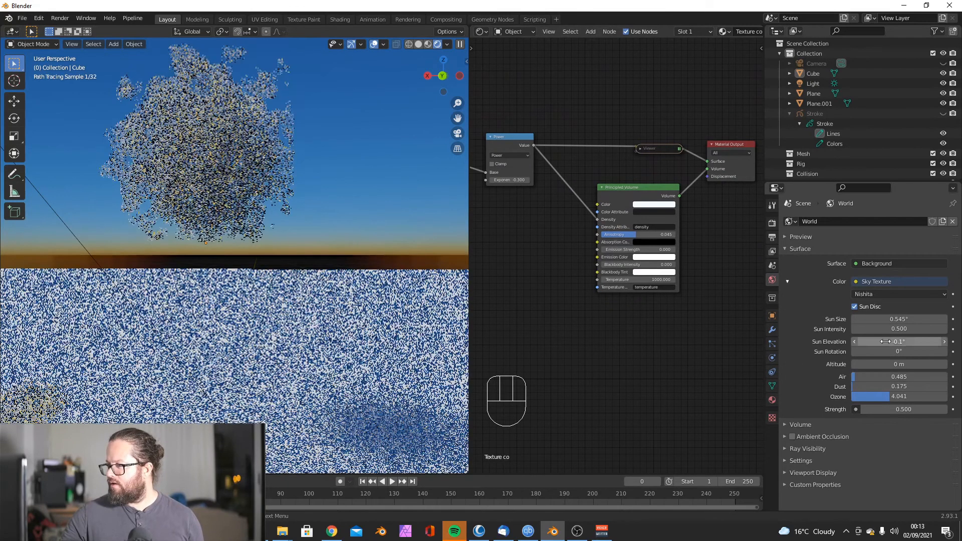
pyautogui.moveTo(887, 342); pyautogui.dragTo(917, 341)
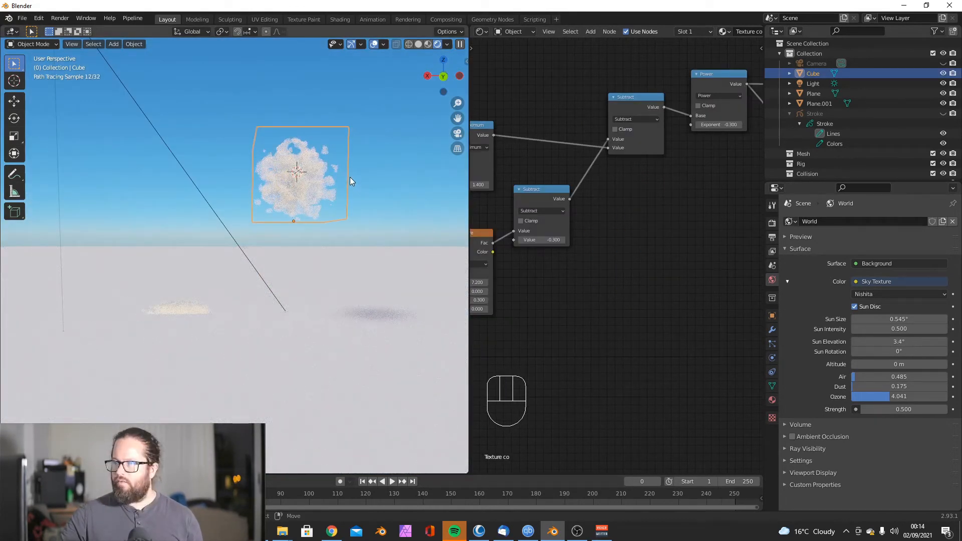
# Step: Stretch the cloud cube along the X axis to about 3 times its width
pyautogui.press('s')
pyautogui.press('x')
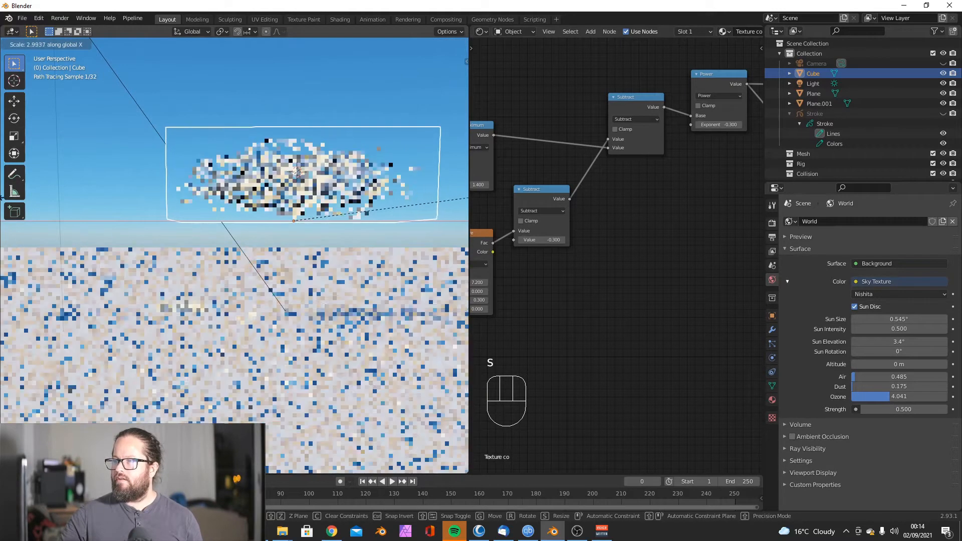
pyautogui.click(21, 175)
# Step: Delete the small plane near the ground and reselect the cloud cube
pyautogui.click(179, 311)
pyautogui.press('Delete')
pyautogui.click(311, 172)
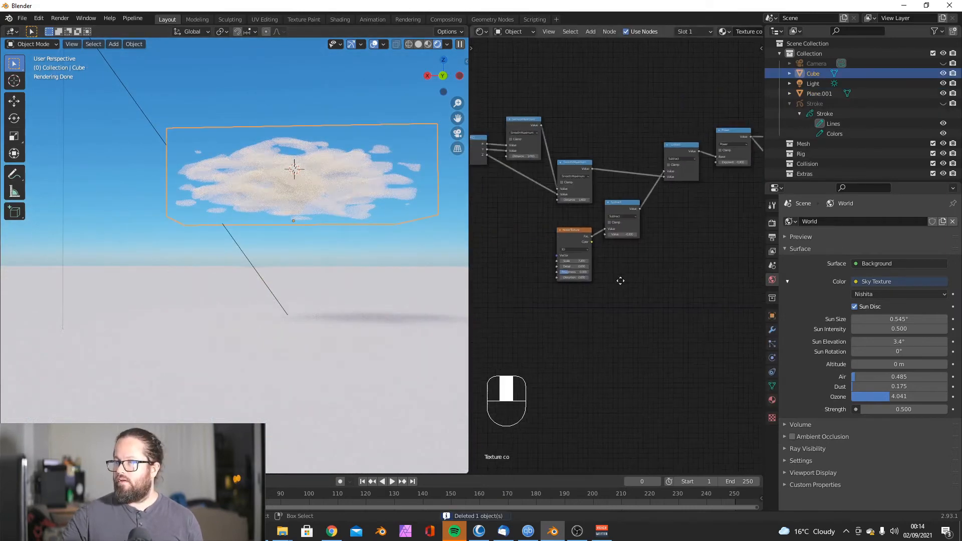
# Step: Set the Noise Texture's detail to 16 and try a distortion of 0.3
pyautogui.scroll(3, 621, 279)
pyautogui.moveTo(616, 290); pyautogui.dragTo(639, 289)
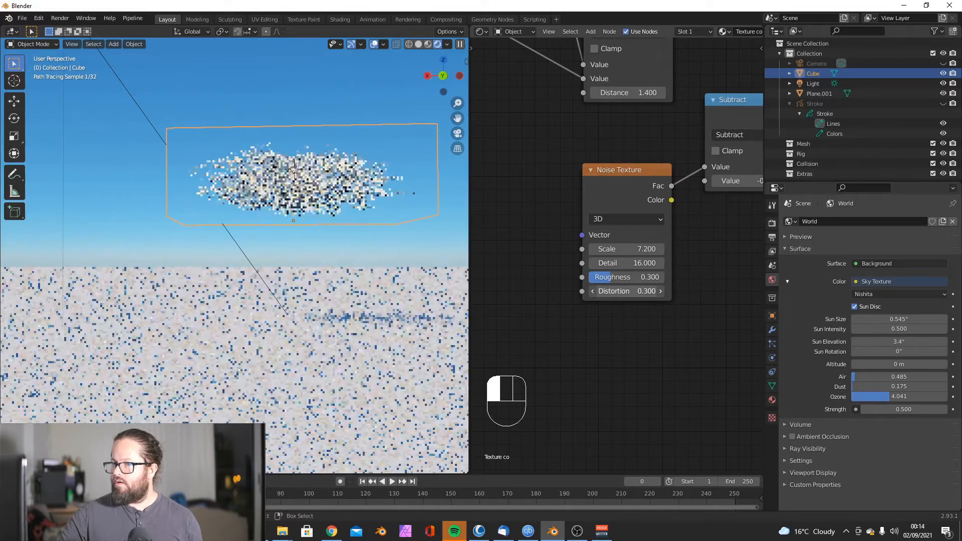
pyautogui.rightClick(298, 149)
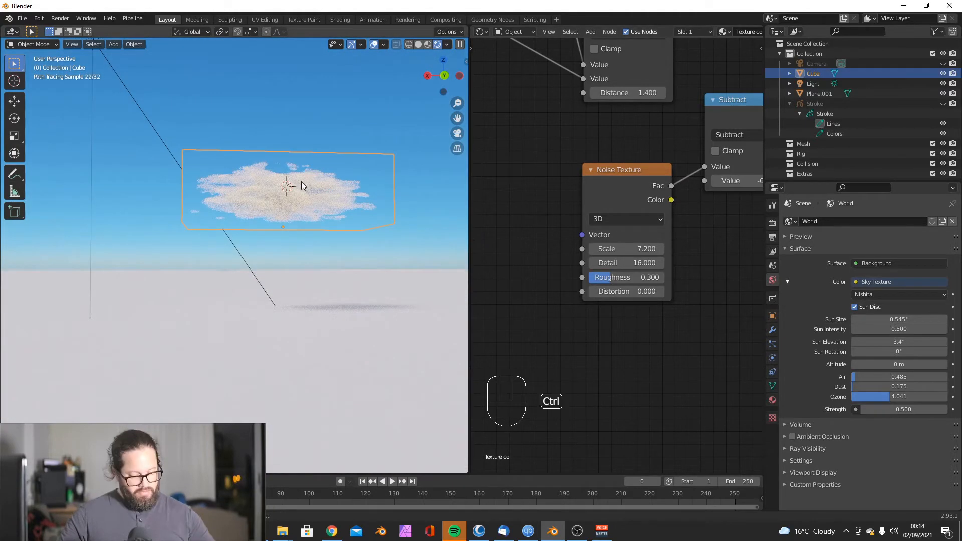
# Step: Bend the cloud cube's mesh by moving an upper edge and a second edge selection with proportional editing, and return to Object Mode
pyautogui.press('Tab')
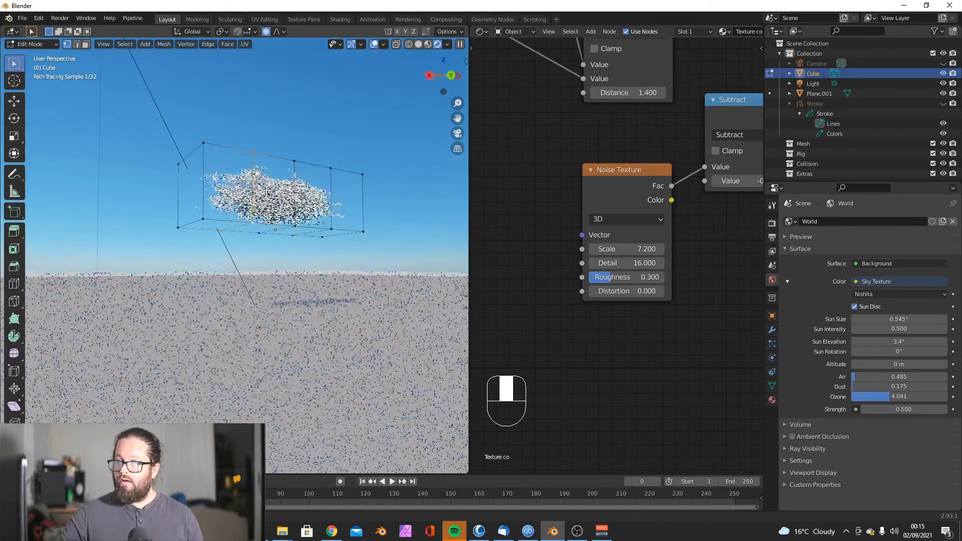
pyautogui.press('g')
pyautogui.click(257, 157)
pyautogui.moveTo(259, 157); pyautogui.dragTo(174, 224, button='middle')
pyautogui.keyDown('alt'); pyautogui.rightClick(228, 163); pyautogui.keyUp('alt')
pyautogui.press('g')
pyautogui.click(211, 175)
pyautogui.press('Tab')
pyautogui.moveTo(268, 251); pyautogui.dragTo(130, 187, button='middle')
pyautogui.hotkey('shift', 'a')
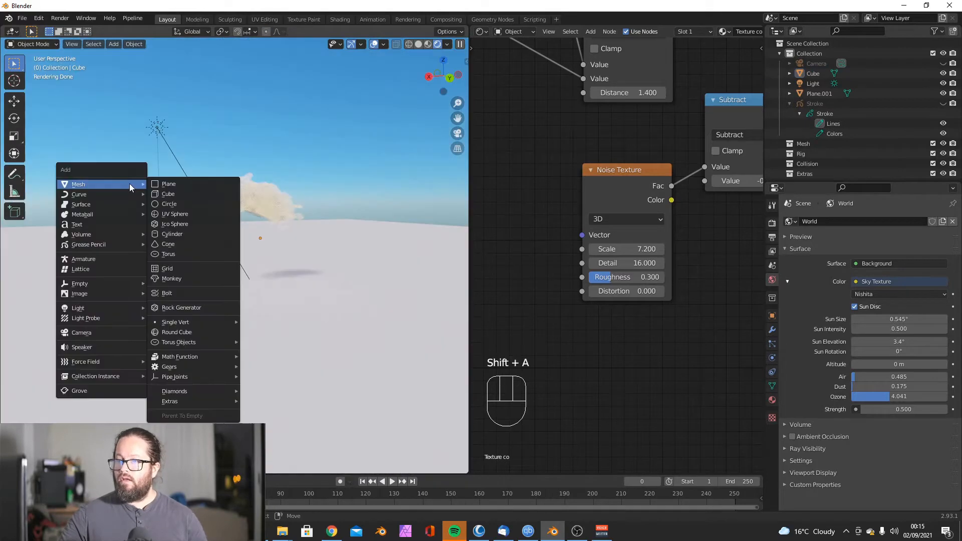
pyautogui.click(169, 184)
pyautogui.press('Delete')
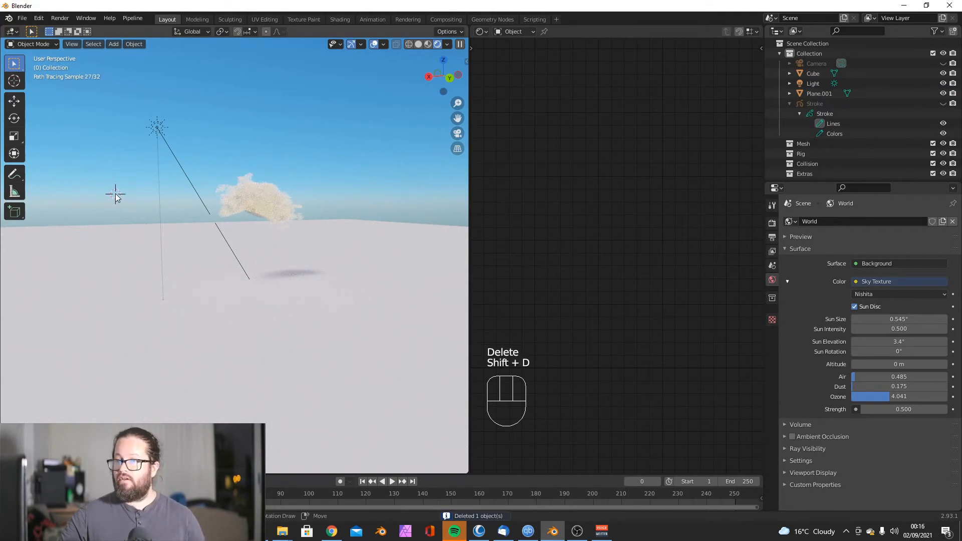
# Step: Add a new cube in the air beside the existing cloud
pyautogui.hotkey('shift', 'a')
pyautogui.moveTo(116, 195)
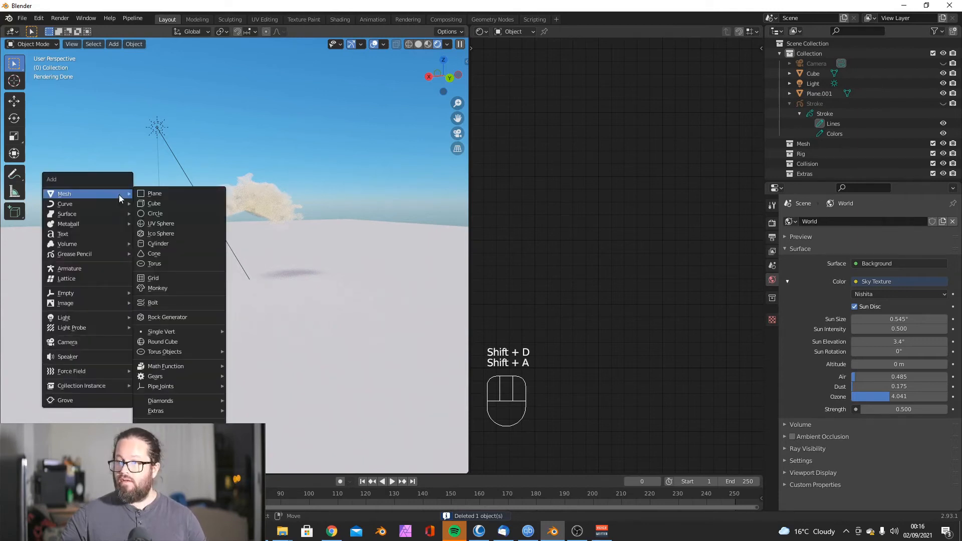
pyautogui.click(166, 207)
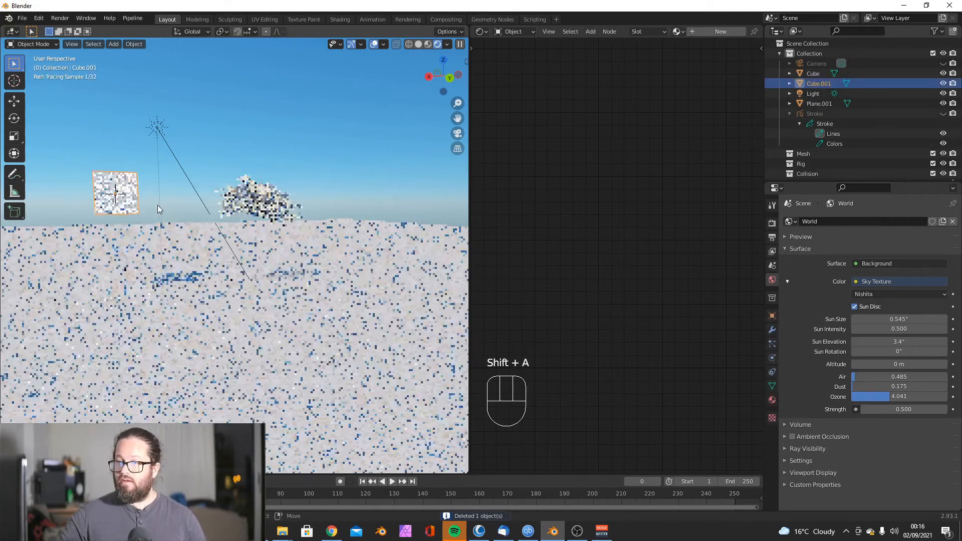
# Step: Assign the existing cloud material "Texture co" to the new cube
pyautogui.click(772, 401)
pyautogui.click(791, 254)
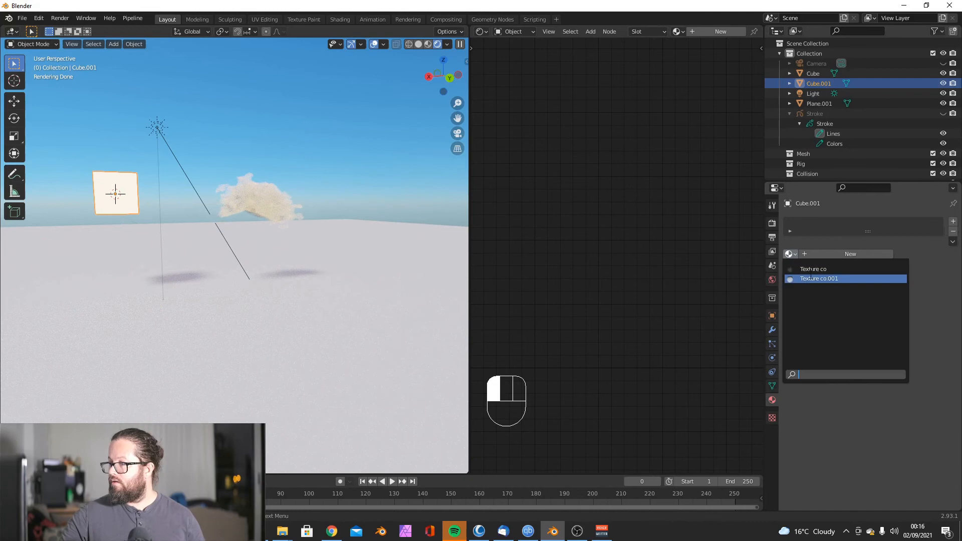
pyautogui.click(817, 279)
pyautogui.moveTo(717, 184); pyautogui.dragTo(627, 181)
pyautogui.click(791, 253)
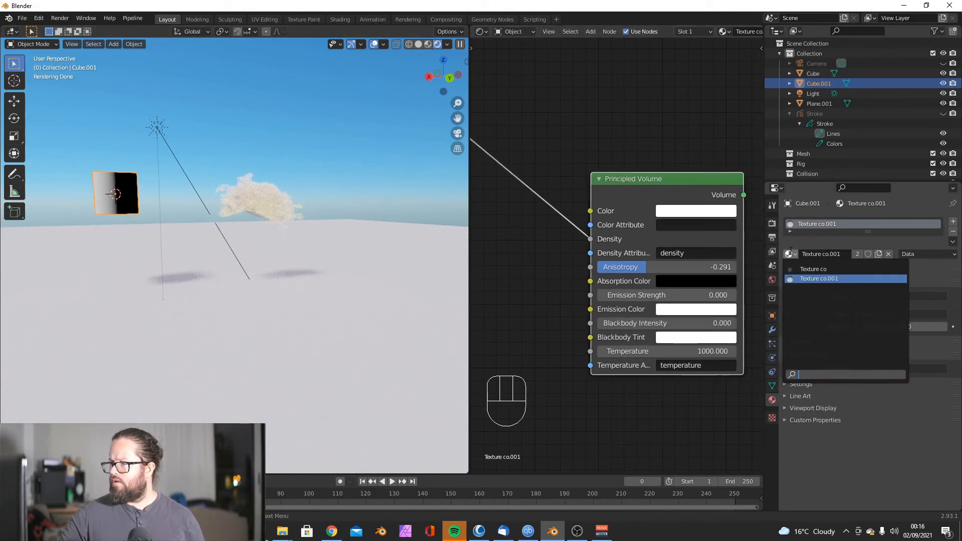
pyautogui.click(813, 270)
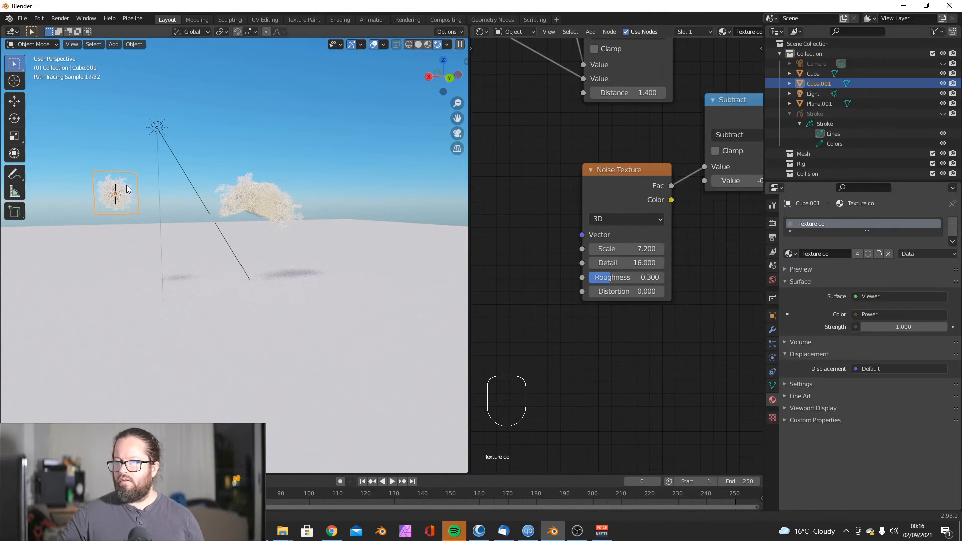
# Step: Duplicate the small cloud cube three times and spread the copies around the sky
pyautogui.hotkey('shift', 'd')
pyautogui.click(203, 146)
pyautogui.hotkey('shift', 'd')
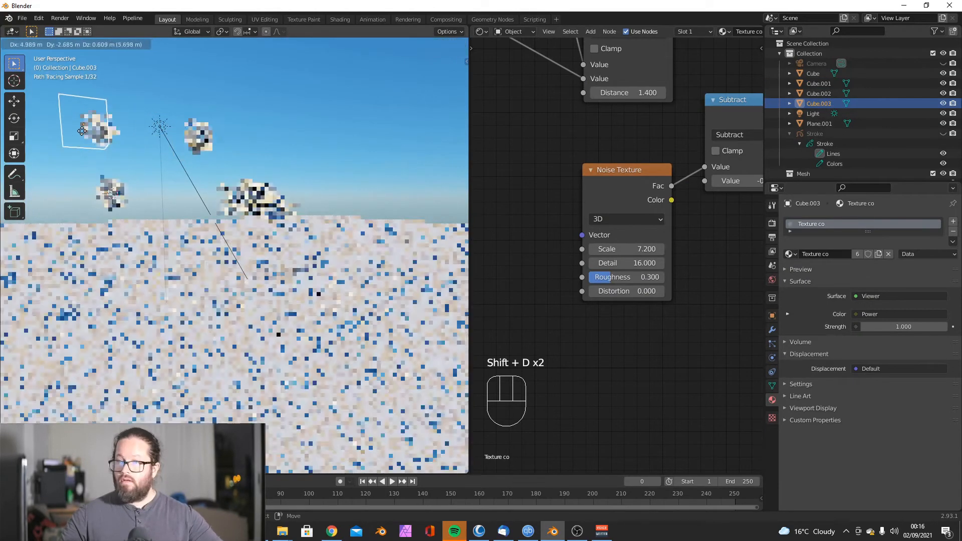
pyautogui.click(84, 135)
pyautogui.hotkey('shift', 'd')
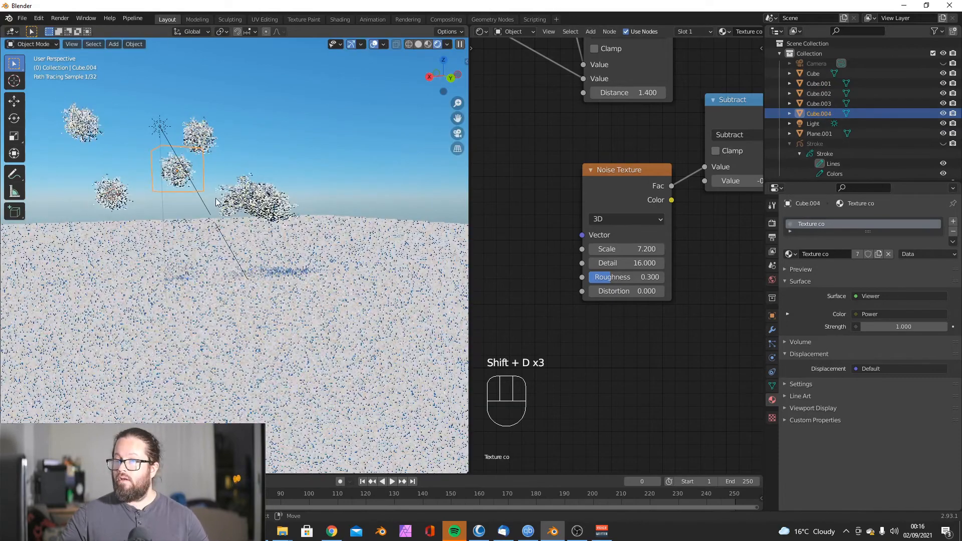
# Step: Widen one duplicated cloud cube along the X axis and move it above the large bent cloud
pyautogui.moveTo(233, 197); pyautogui.dragTo(273, 172, button='middle')
pyautogui.scroll(2, 258, 199)
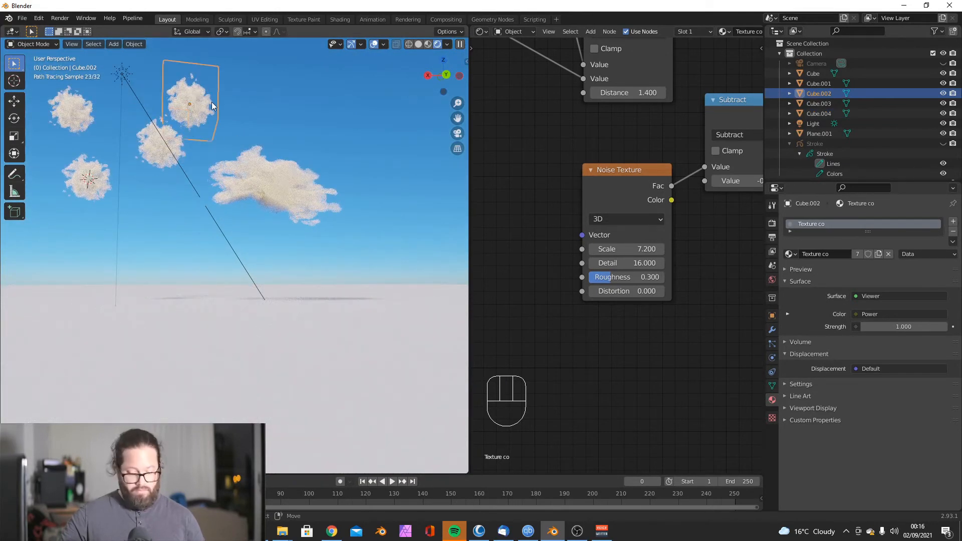
pyautogui.press('s')
pyautogui.press('x')
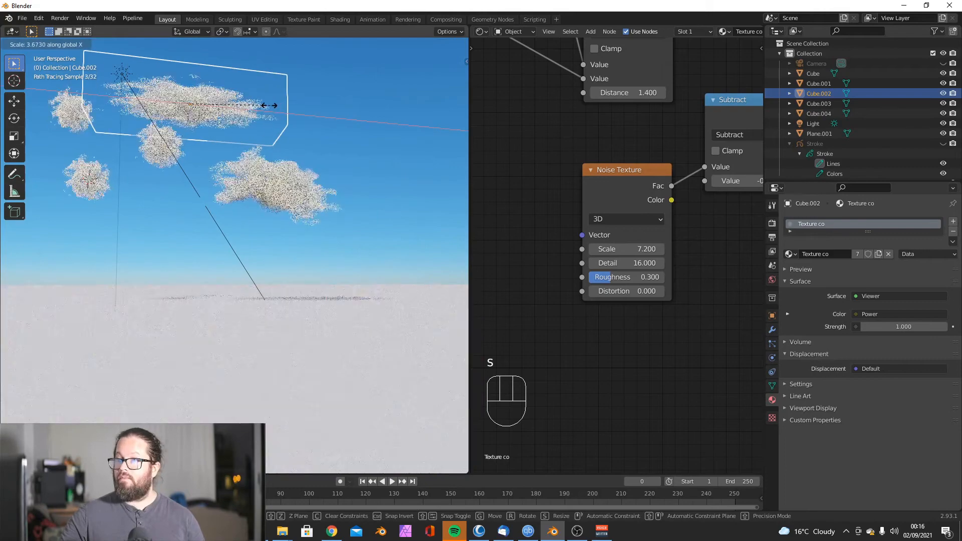
pyautogui.click(248, 100)
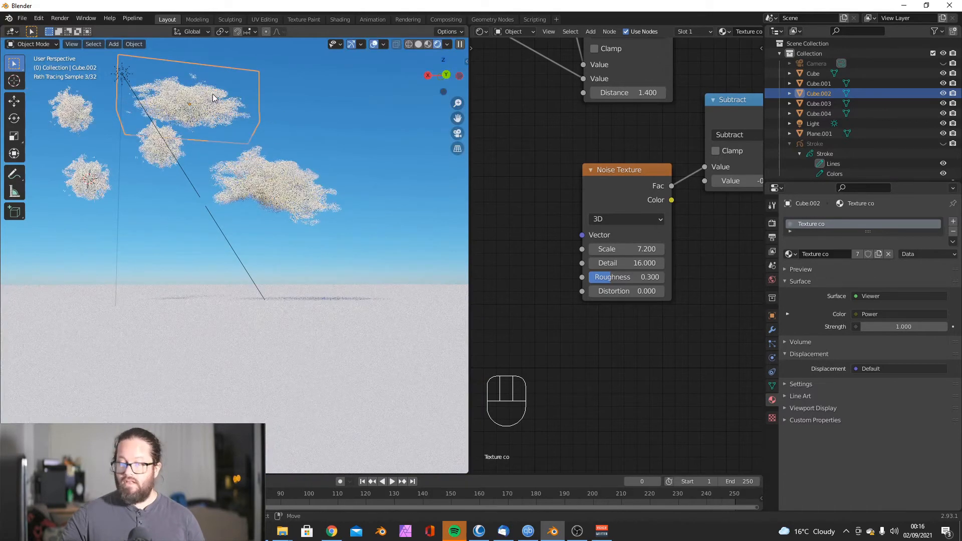
pyautogui.press('g')
pyautogui.click(288, 103)
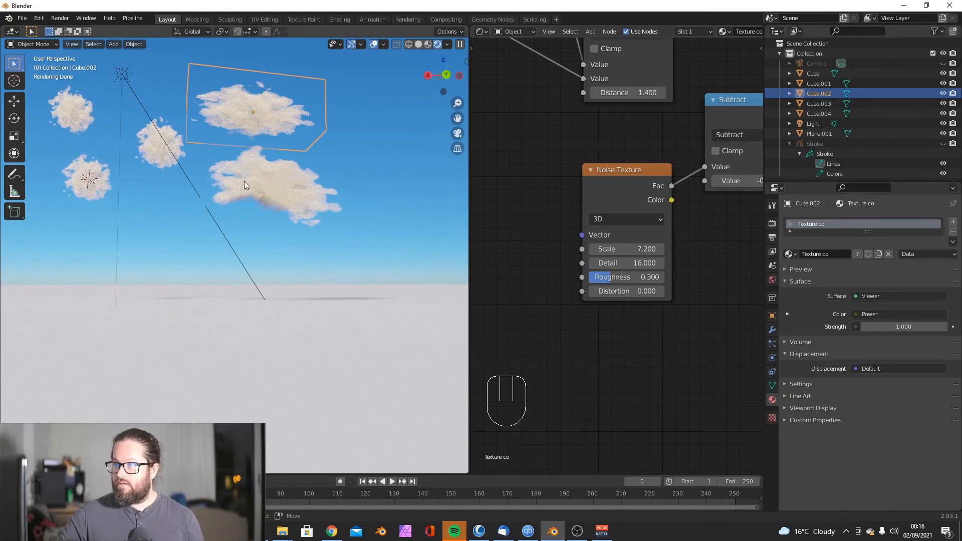
# Step: Try a different value on the Subtract node fed by the Noise Texture
pyautogui.scroll(3, 246, 181)
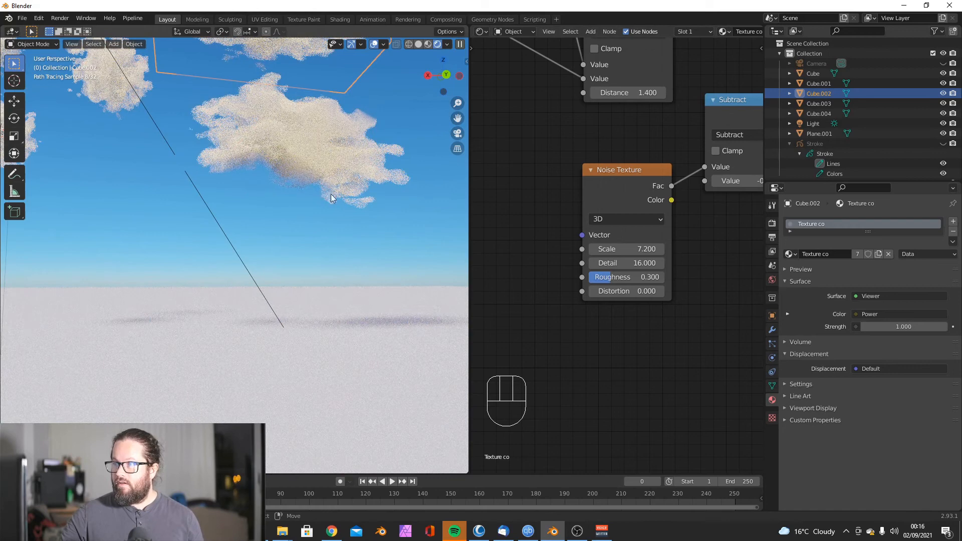
pyautogui.keyDown('shift'); pyautogui.moveTo(305, 127); pyautogui.dragTo(260, 164, button='middle'); pyautogui.keyUp('shift')
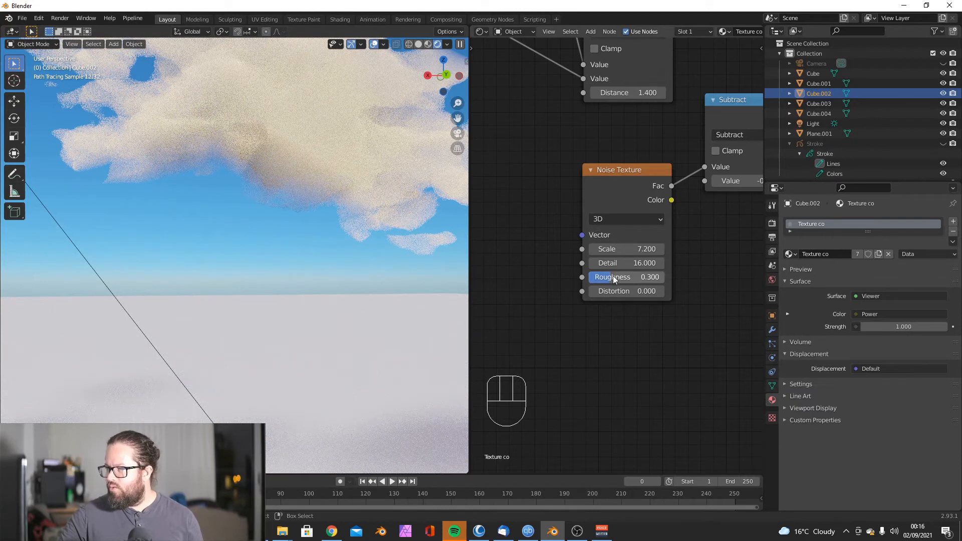
pyautogui.scroll(-4, 526, 231)
pyautogui.moveTo(534, 235); pyautogui.dragTo(526, 292, button='middle')
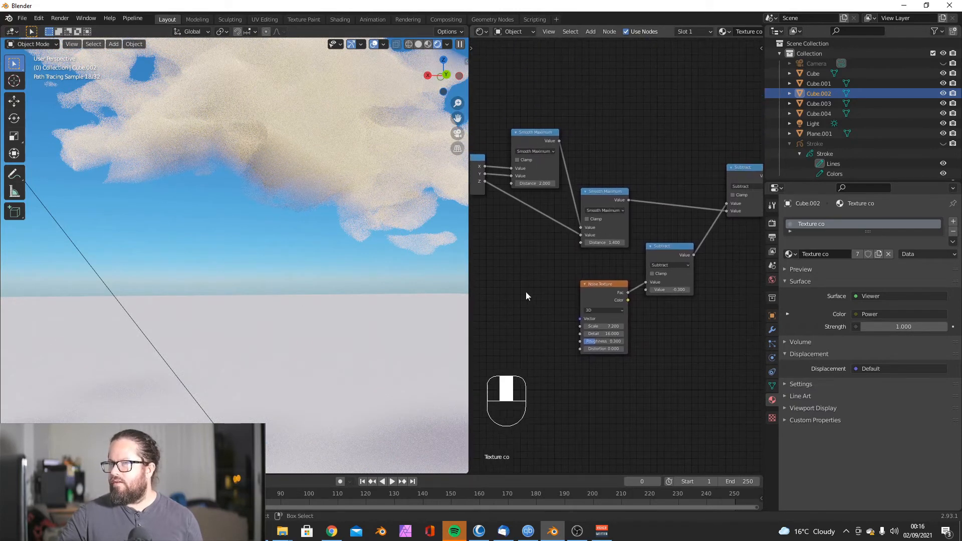
pyautogui.scroll(3, 644, 286)
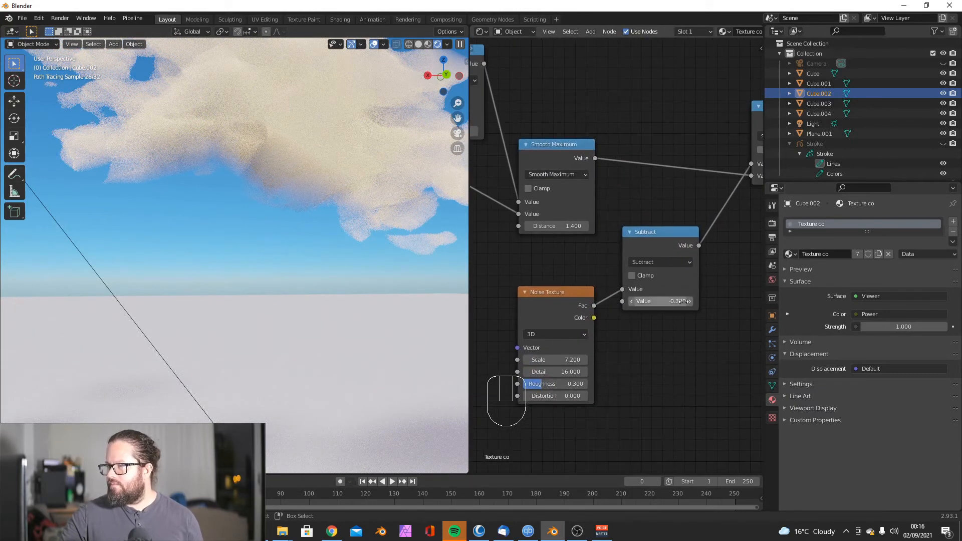
pyautogui.click(690, 301)
pyautogui.click(689, 301)
# Step: Try an exponent of -0.5 on the Power node and settle on 0
pyautogui.scroll(-6, 647, 251)
pyautogui.moveTo(546, 197); pyautogui.dragTo(614, 270, button='middle')
pyautogui.scroll(6, 602, 210)
pyautogui.scroll(5, 614, 250)
pyautogui.click(559, 216)
pyautogui.click(558, 215)
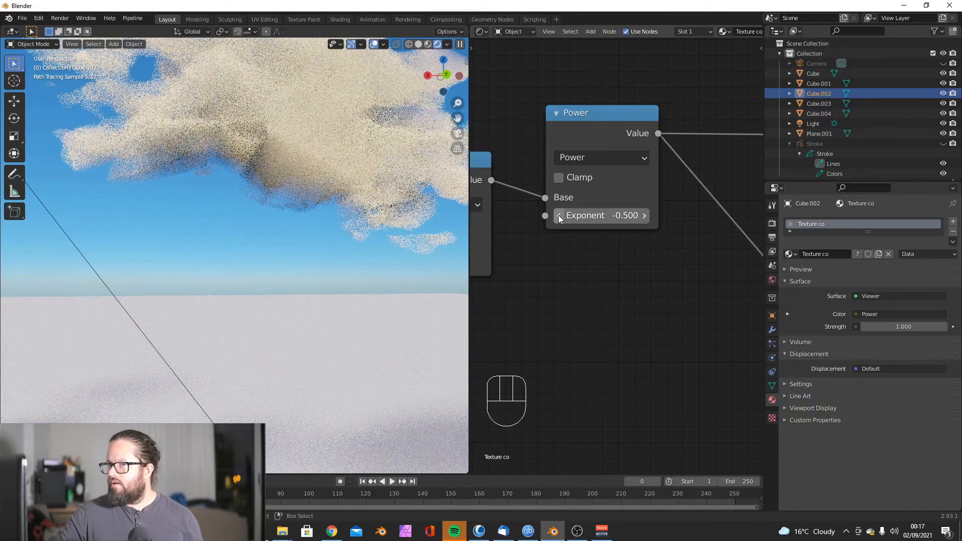
pyautogui.click(645, 216)
pyautogui.click(645, 216)
pyautogui.click(645, 216)
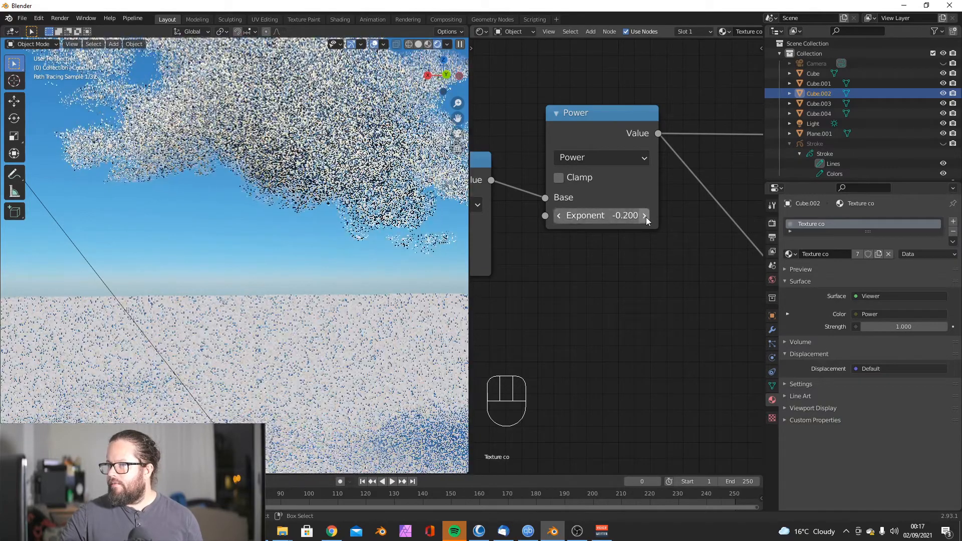
pyautogui.click(645, 216)
pyautogui.click(645, 216)
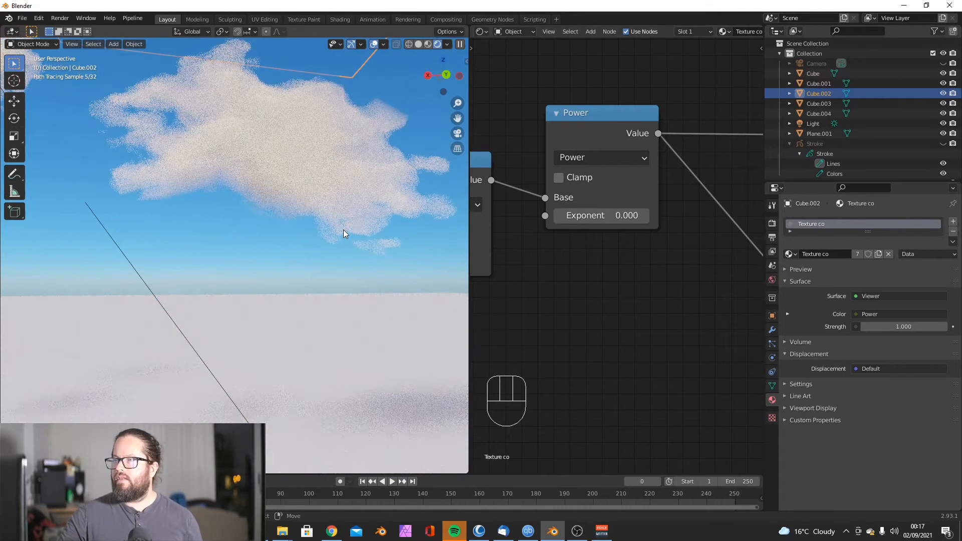
# Step: Set the Noise Texture's detail to 15.9
pyautogui.scroll(-10, 684, 275)
pyautogui.moveTo(601, 274); pyautogui.dragTo(751, 195, button='middle')
pyautogui.scroll(5, 591, 283)
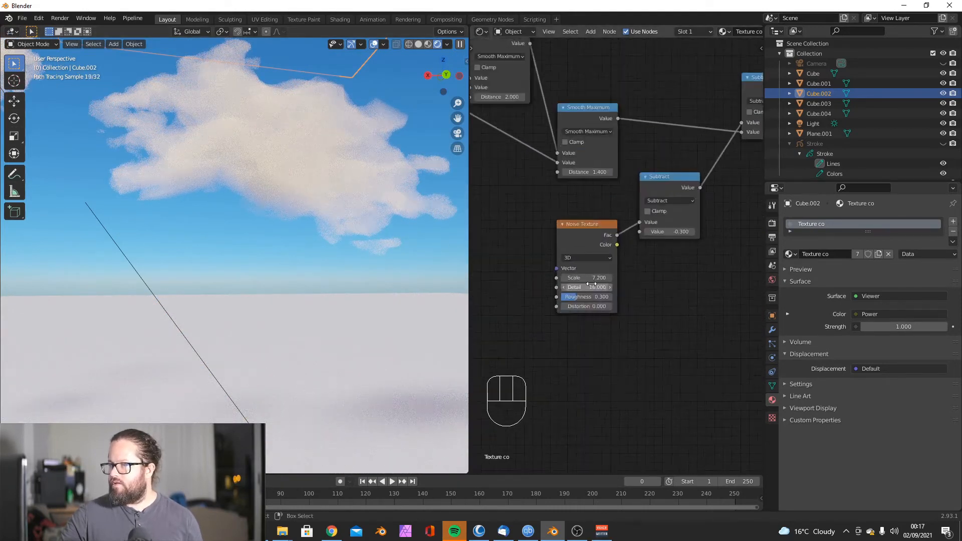
pyautogui.scroll(2, 592, 284)
pyautogui.click(580, 272)
# Step: Set the Noise Texture's distortion to 0.7, trying values up to 0.9 on the clouds
pyautogui.click(648, 299)
pyautogui.click(648, 299)
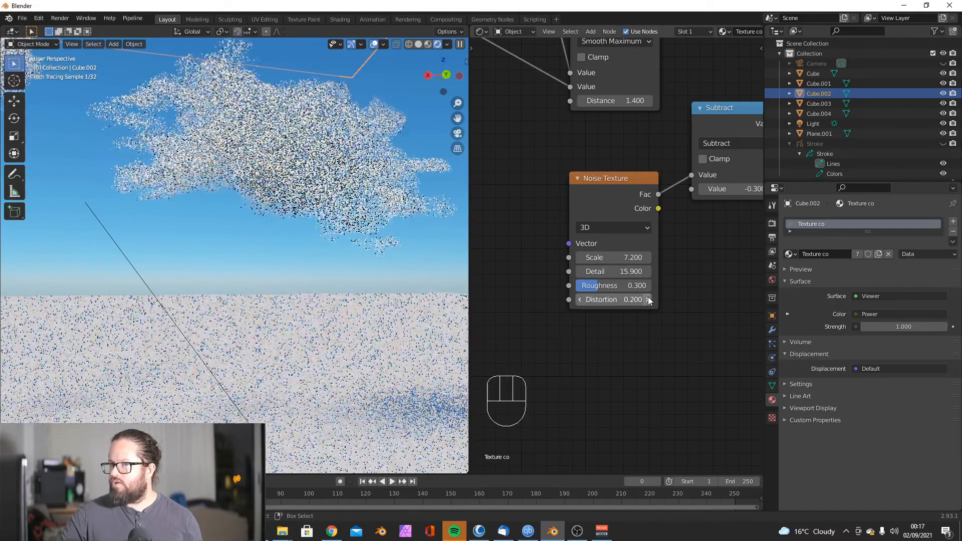
pyautogui.click(649, 299)
pyautogui.click(648, 300)
pyautogui.click(648, 299)
pyautogui.click(648, 299)
pyautogui.click(648, 299)
pyautogui.click(648, 299)
pyautogui.click(648, 299)
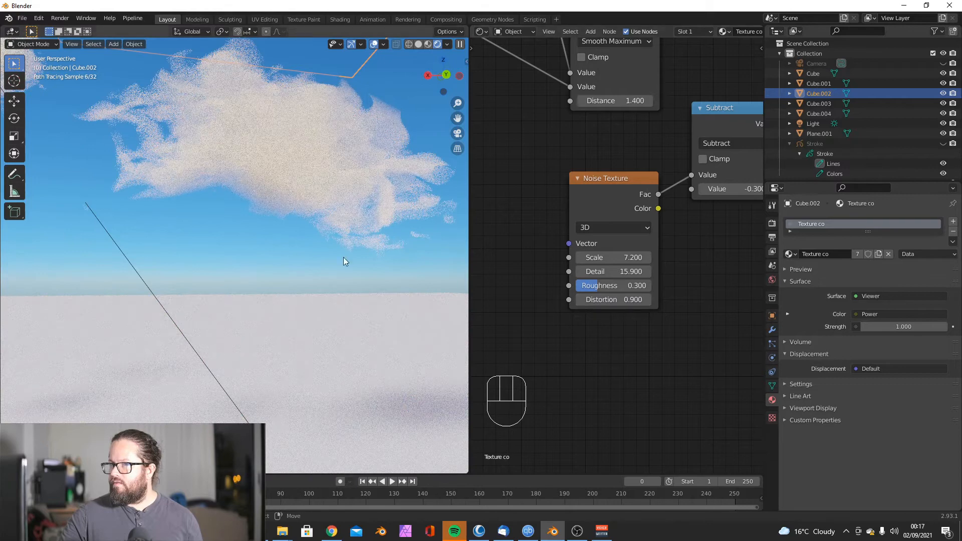
pyautogui.scroll(-3, 315, 254)
pyautogui.click(582, 300)
pyautogui.click(582, 300)
pyautogui.scroll(-2, 613, 202)
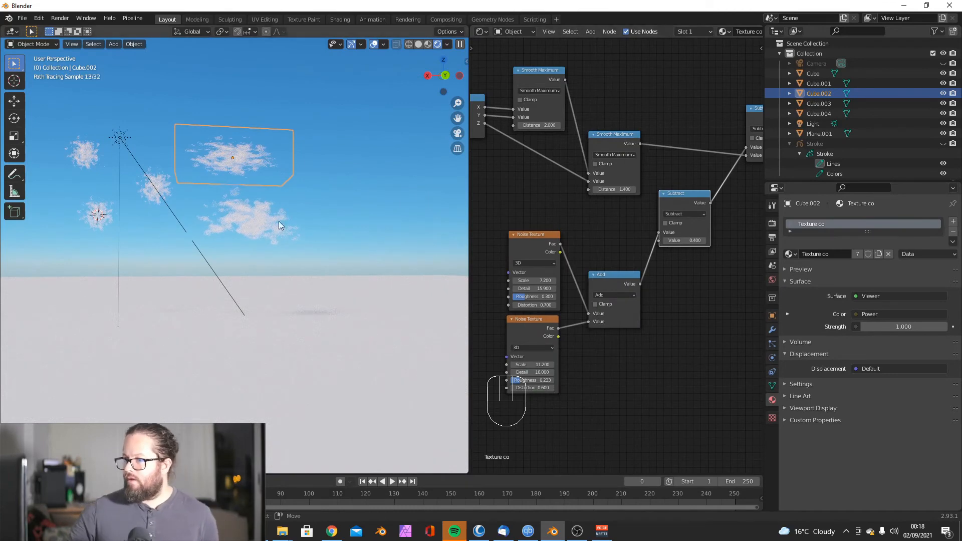
# Step: Examine the rendered clouds from several angles and distances to compare their noise patterns
pyautogui.moveTo(278, 221); pyautogui.dragTo(333, 232, button='middle')
pyautogui.scroll(4, 307, 198)
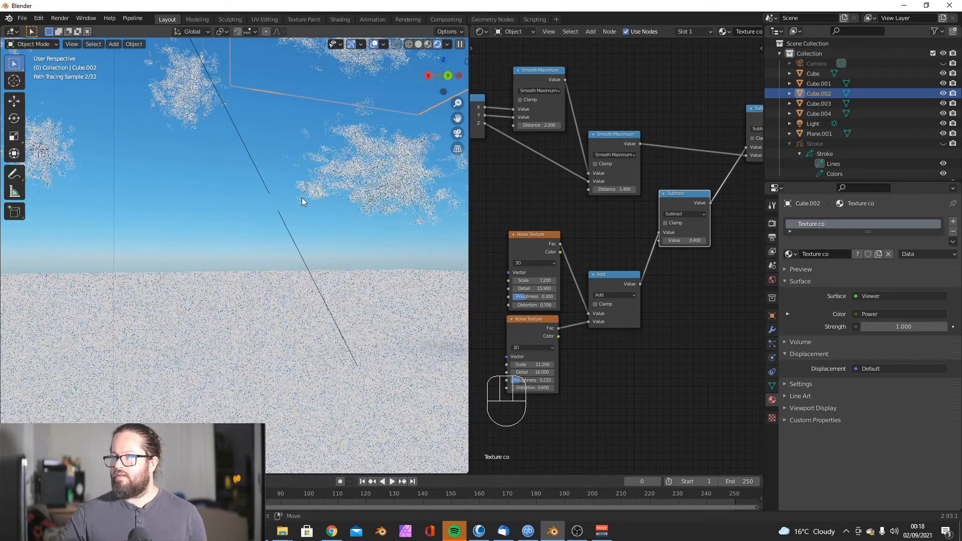
pyautogui.moveTo(320, 198)
pyautogui.keyDown('shift'); pyautogui.mouseDown(button='middle')
pyautogui.moveTo(268, 225)
pyautogui.moveTo(296, 206)
pyautogui.mouseUp(button='middle'); pyautogui.keyUp('shift')
pyautogui.moveTo(371, 207); pyautogui.dragTo(258, 236, button='middle')
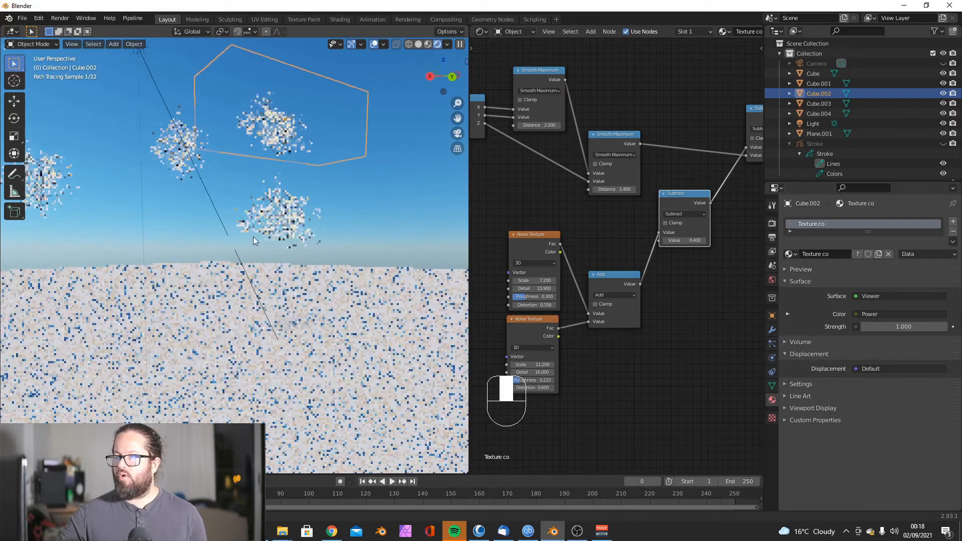
pyautogui.scroll(-4, 664, 297)
pyautogui.scroll(3, 615, 321)
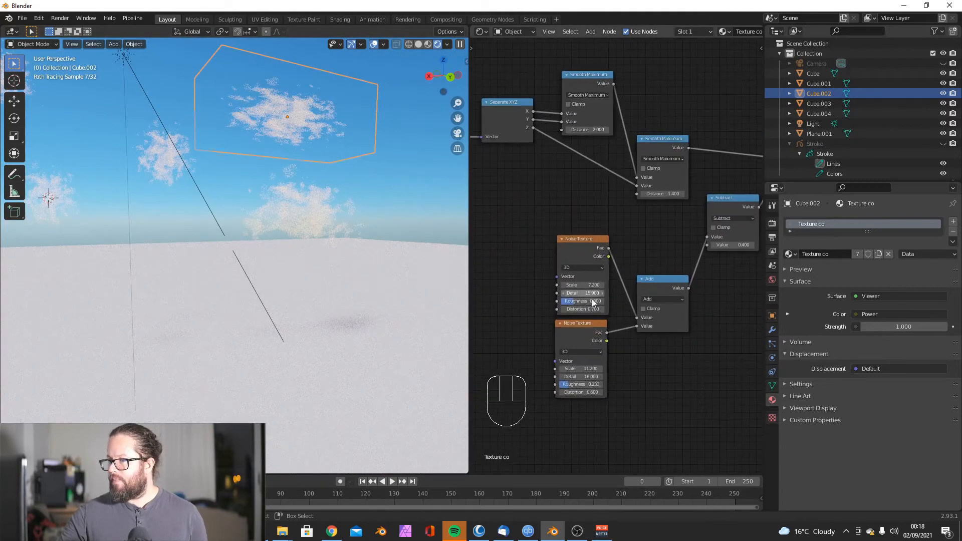
pyautogui.moveTo(601, 295); pyautogui.dragTo(596, 293, button='middle')
pyautogui.click(588, 248)
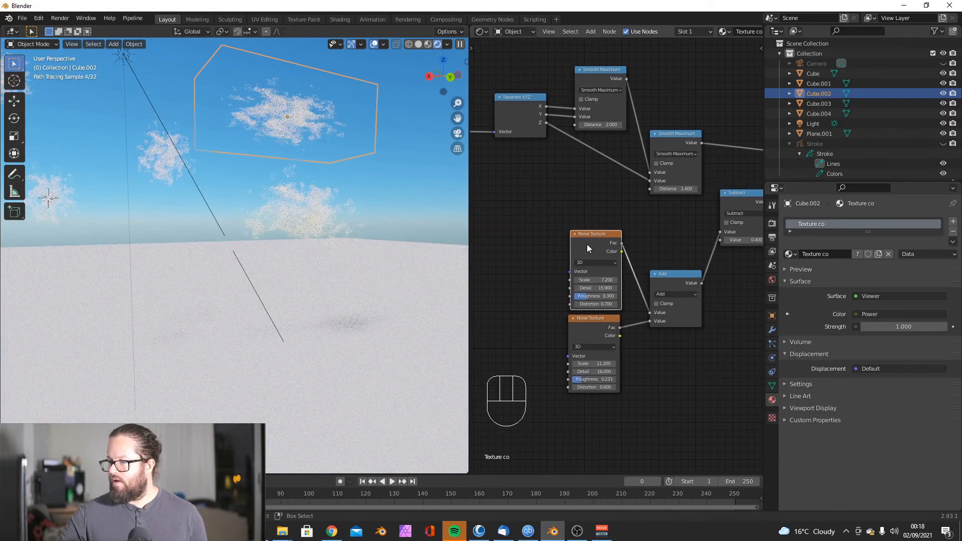
pyautogui.moveTo(181, 189); pyautogui.dragTo(384, 224, button='middle')
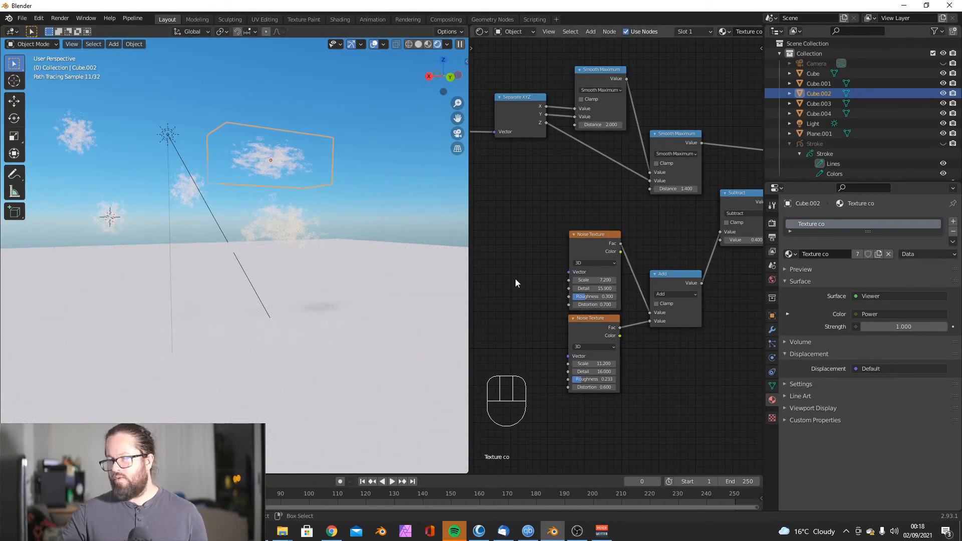
# Step: Add an Object Info node and feed its Random output into the Scale of both Noise Textures
pyautogui.hotkey('shift', 'a')
pyautogui.moveTo(489, 222)
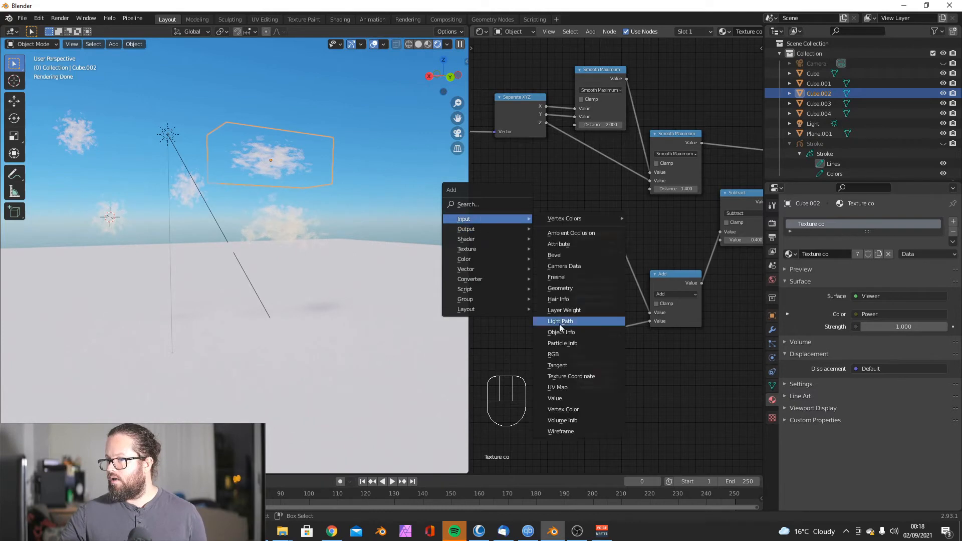
pyautogui.click(572, 333)
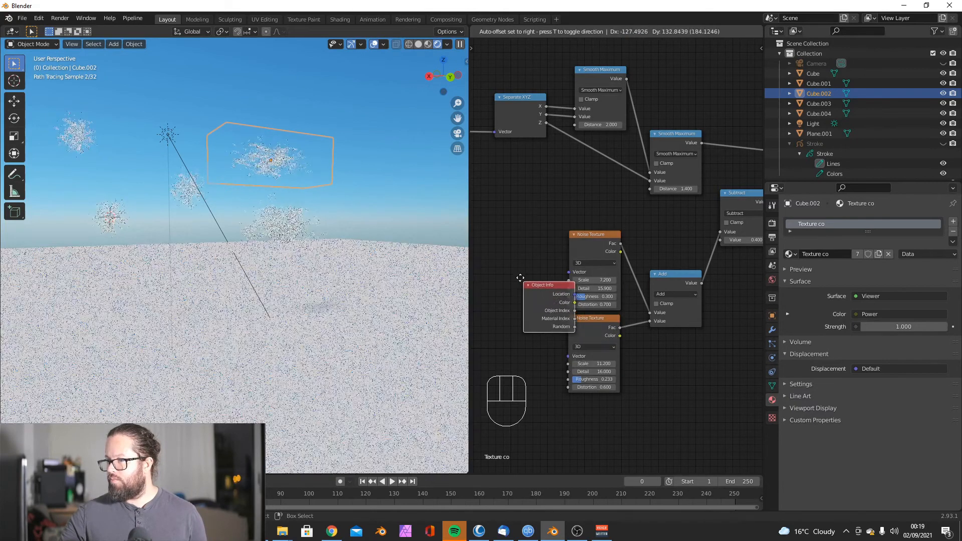
pyautogui.moveTo(676, 239); pyautogui.dragTo(591, 247)
pyautogui.scroll(4, 582, 264)
pyautogui.moveTo(598, 286); pyautogui.dragTo(572, 288, button='middle')
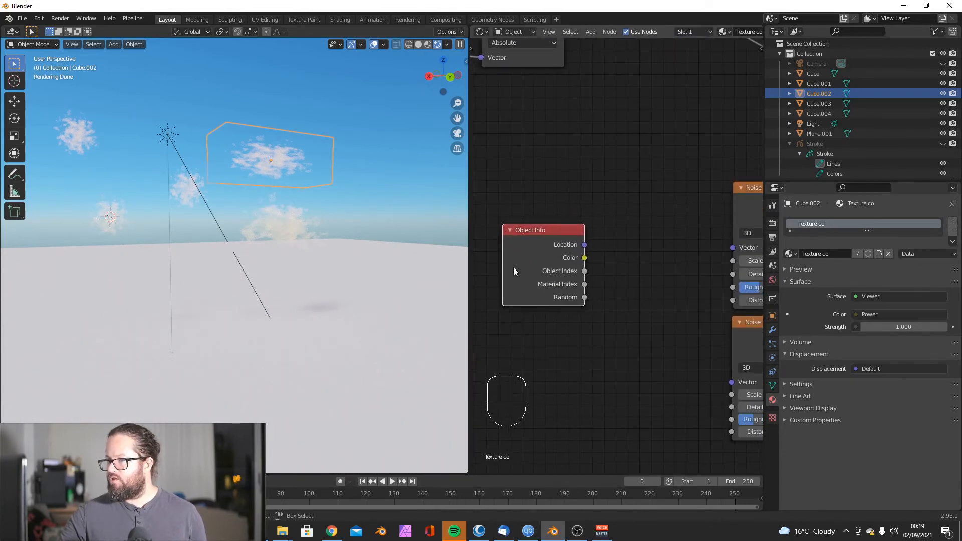
pyautogui.scroll(-1, 630, 296)
pyautogui.moveTo(647, 292); pyautogui.dragTo(565, 280, button='middle')
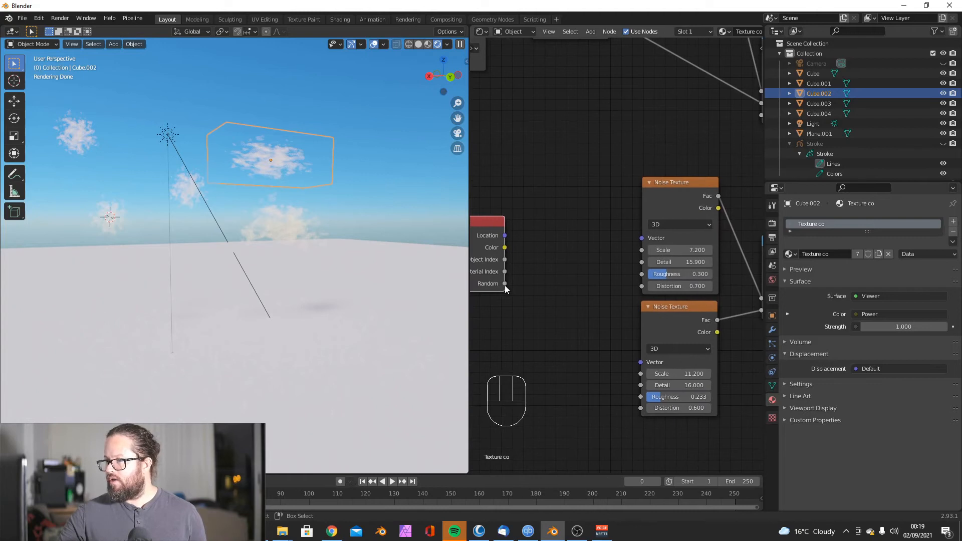
pyautogui.moveTo(633, 269); pyautogui.dragTo(643, 250)
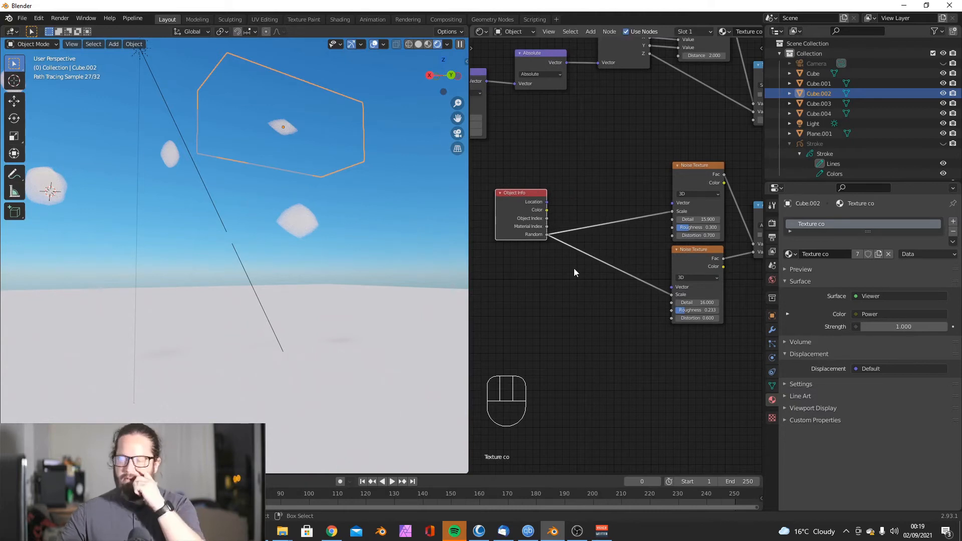
# Step: Insert a Math node after Object Info's Random output and feed its result into both Noise Texture Scale inputs
pyautogui.hotkey('shift', 'a')
pyautogui.press('Escape')
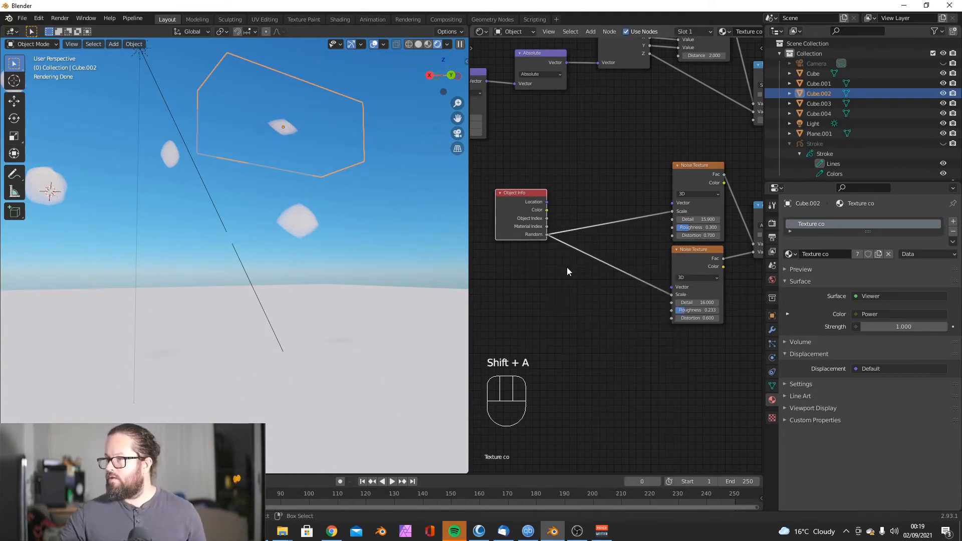
pyautogui.hotkey('shift', 'a')
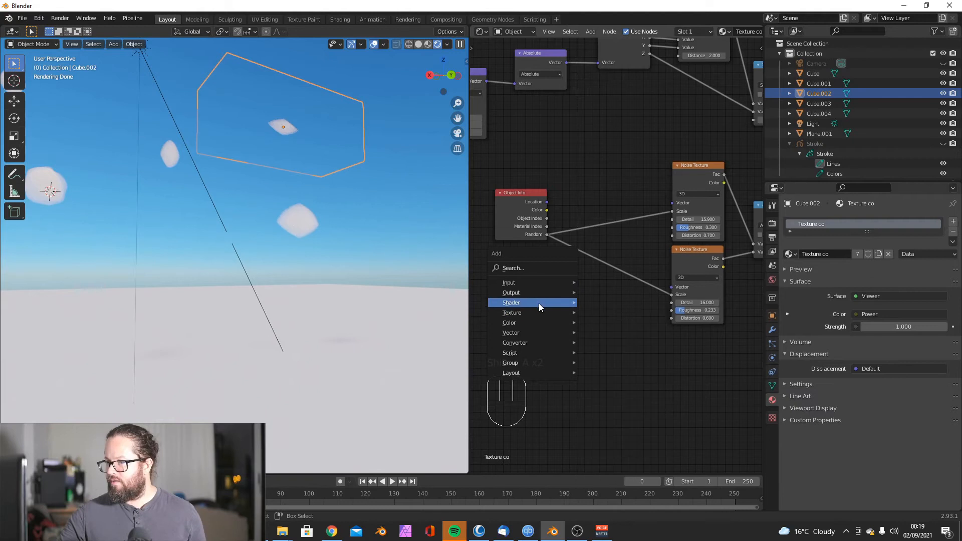
pyautogui.moveTo(536, 344)
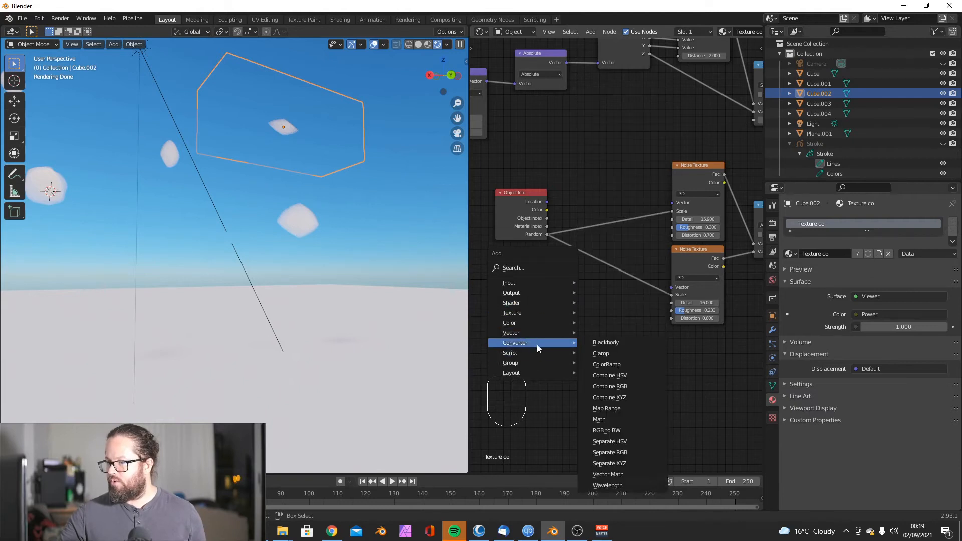
pyautogui.click(601, 419)
pyautogui.click(594, 218)
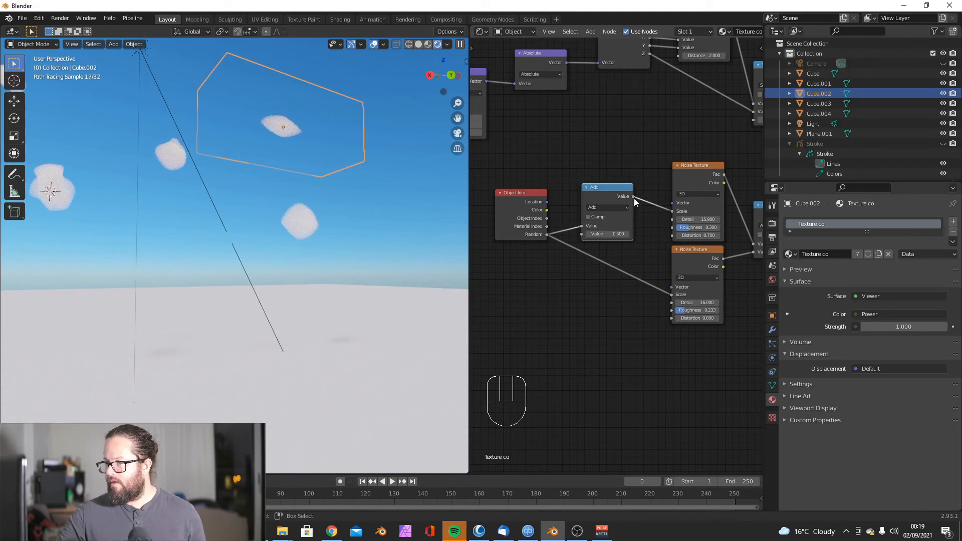
pyautogui.moveTo(671, 297); pyautogui.dragTo(672, 295)
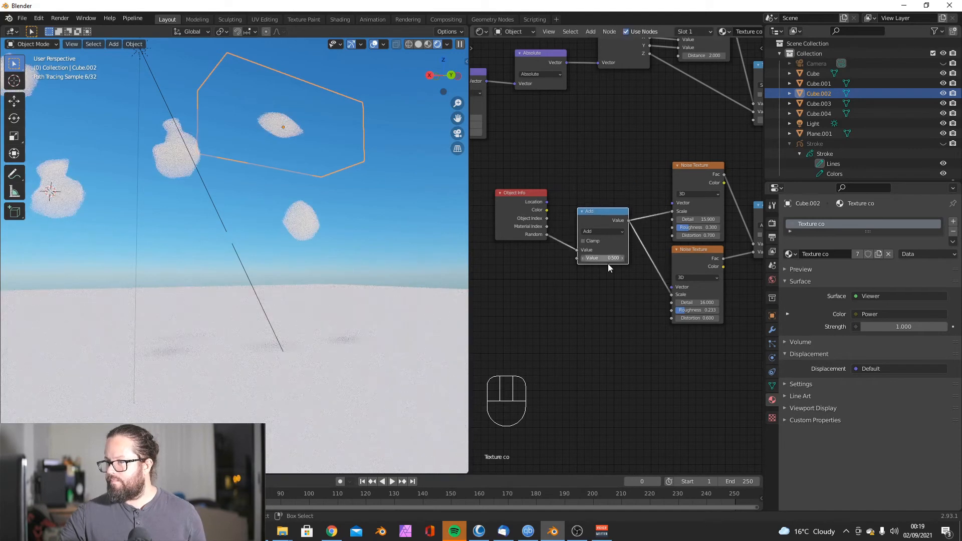
# Step: Change the Math node to Multiply and set its value to 13.6
pyautogui.scroll(1, 599, 259)
pyautogui.click(606, 228)
pyautogui.click(591, 273)
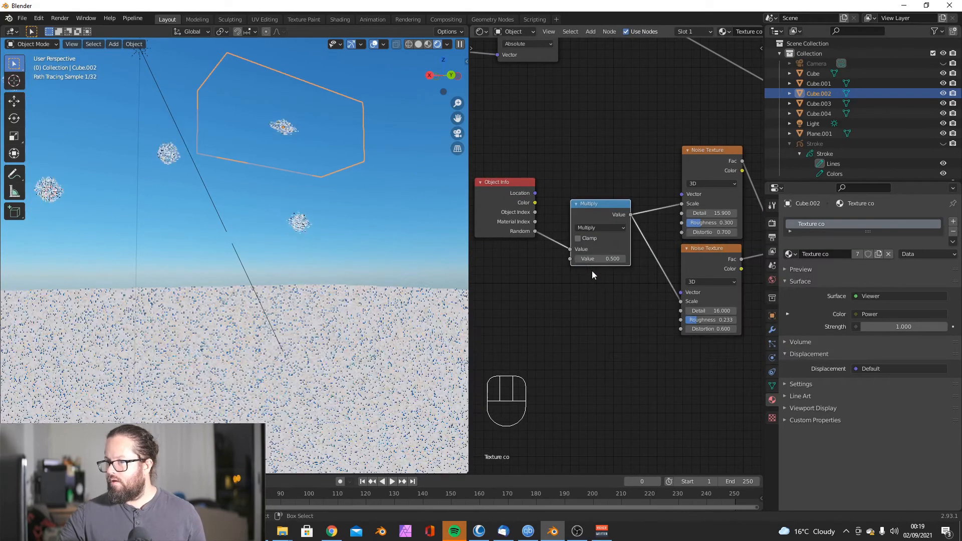
pyautogui.moveTo(597, 260); pyautogui.dragTo(621, 260)
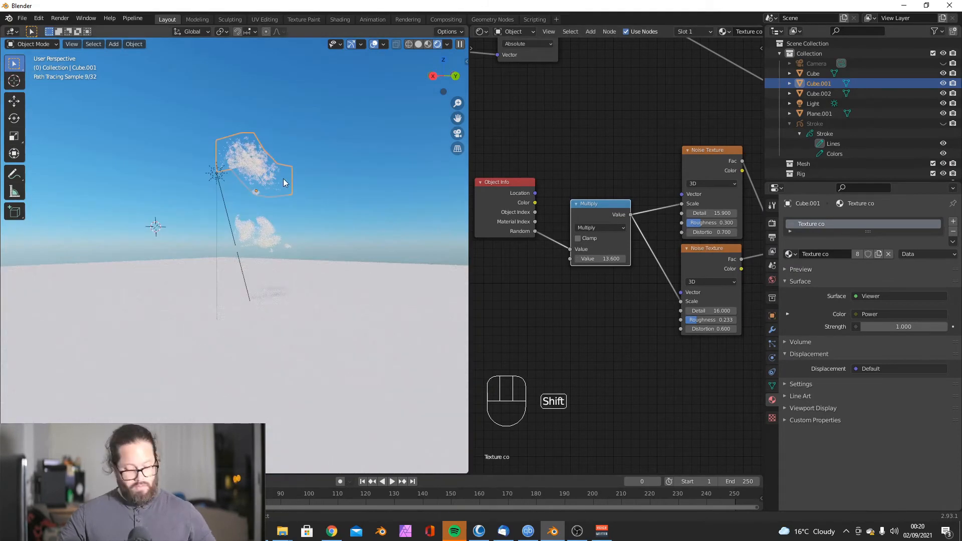
# Step: Duplicate the reshaped cloud cubes eight times, spreading the copies across the sky
pyautogui.hotkey('shift', 'd')
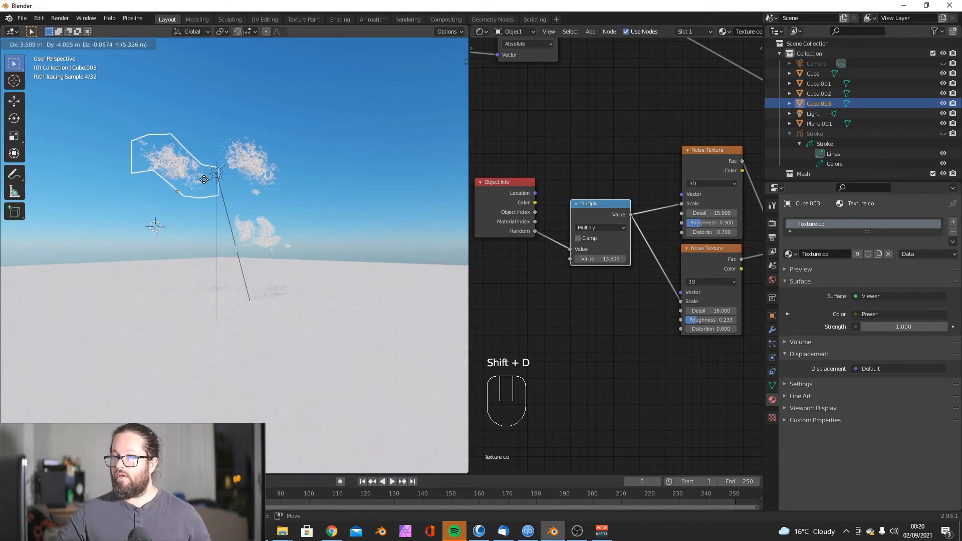
pyautogui.hotkey('shift', 'd')
pyautogui.click(276, 210)
pyautogui.moveTo(276, 209); pyautogui.dragTo(225, 230, button='middle')
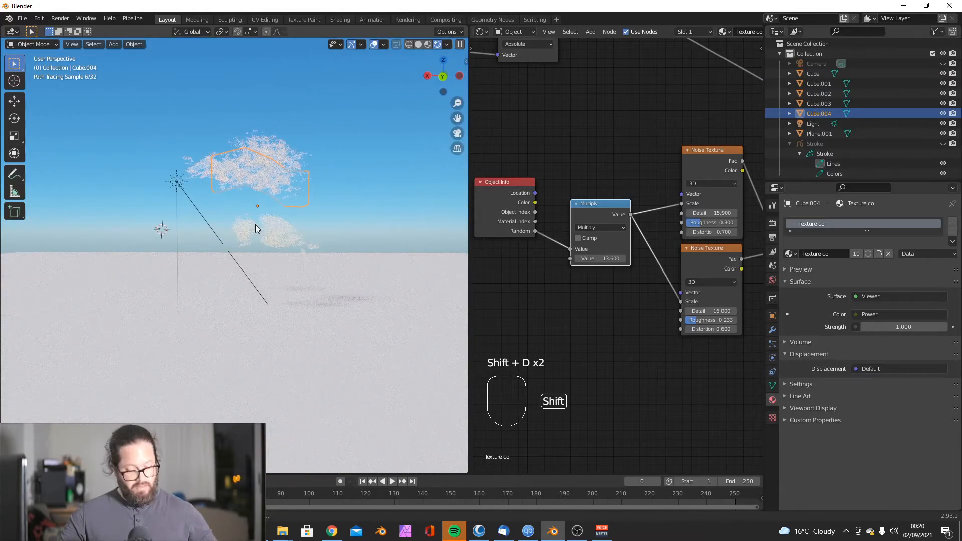
pyautogui.hotkey('shift', 'd')
pyautogui.click(358, 161)
pyautogui.hotkey('shift', 'd')
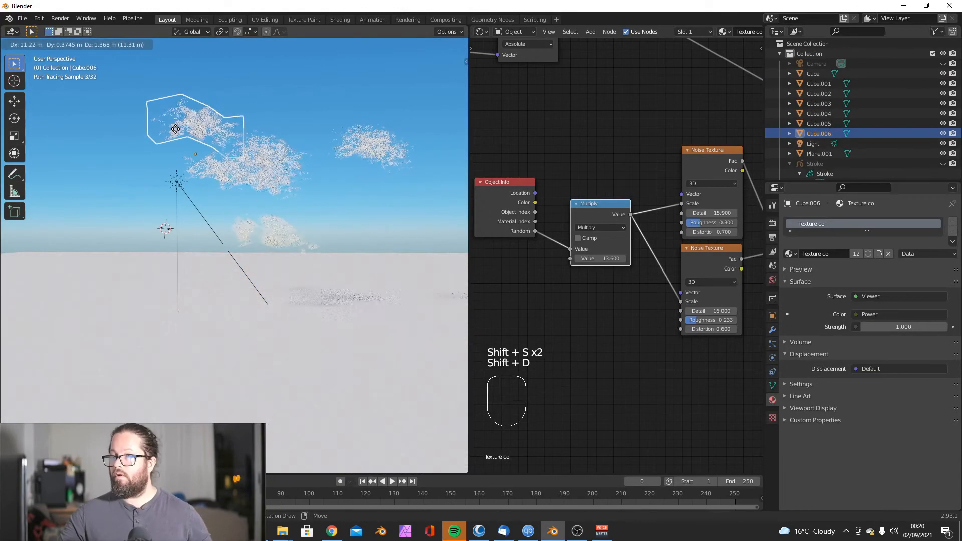
pyautogui.click(206, 160)
pyautogui.hotkey('shift', 'd')
pyautogui.click(201, 160)
pyautogui.hotkey('shift', 'd')
pyautogui.click(253, 172)
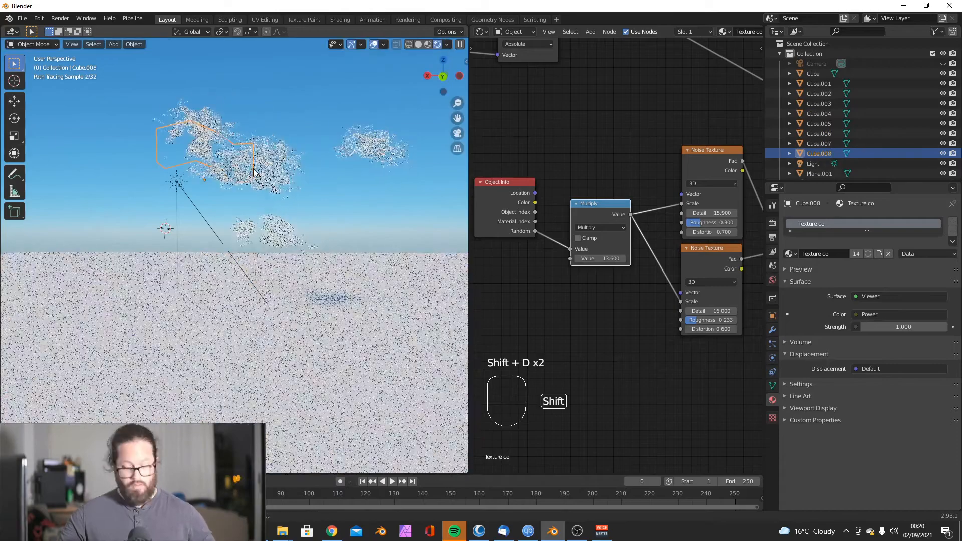
pyautogui.hotkey('shift', 'd')
pyautogui.click(334, 142)
pyautogui.hotkey('shift', 'd')
# Step: Delete the light object and place three more duplicates of the cloud cubes in the sky
pyautogui.rightClick(177, 183)
pyautogui.press('Delete')
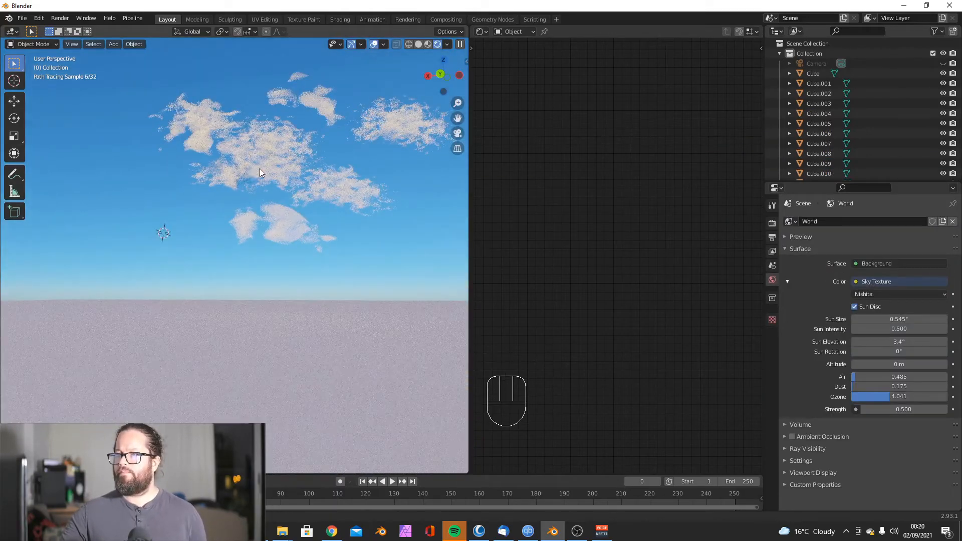
pyautogui.click(281, 168)
pyautogui.hotkey('shift', 'd')
pyautogui.click(143, 188)
pyautogui.hotkey('shift', 'd')
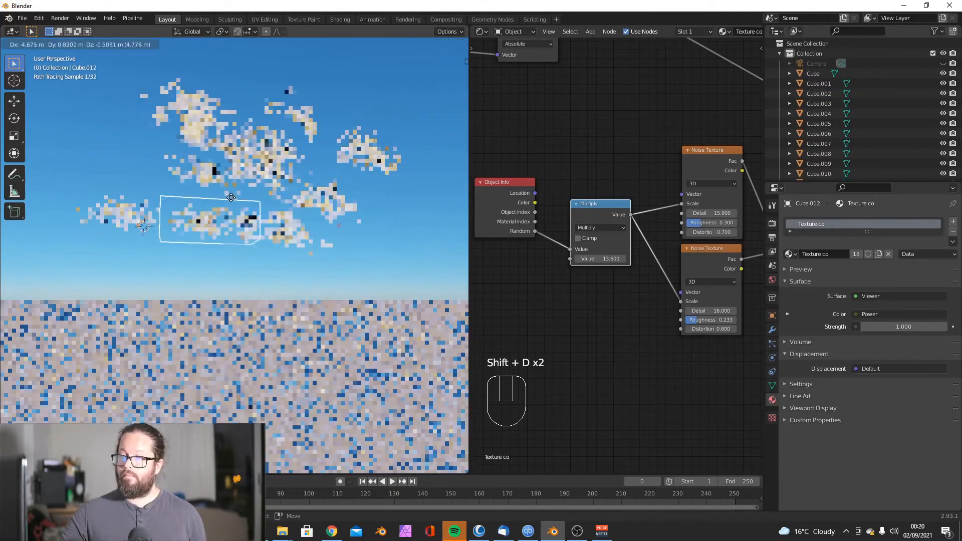
pyautogui.click(224, 183)
pyautogui.hotkey('shift', 'd')
pyautogui.click(266, 181)
# Step: Lower the Multiply node's value to 10.9 and check the clouds from other angles
pyautogui.scroll(1, 637, 265)
pyautogui.scroll(2, 638, 266)
pyautogui.moveTo(602, 260); pyautogui.dragTo(566, 260)
pyautogui.scroll(-4, 311, 236)
pyautogui.scroll(4, 311, 235)
pyautogui.moveTo(310, 236)
pyautogui.mouseDown(button='middle')
pyautogui.moveTo(280, 218)
pyautogui.moveTo(296, 183)
pyautogui.moveTo(271, 190)
pyautogui.moveTo(400, 206)
pyautogui.moveTo(180, 225)
pyautogui.moveTo(236, 197)
pyautogui.mouseUp(button='middle')
pyautogui.scroll(-4, 614, 258)
pyautogui.moveTo(279, 123); pyautogui.dragTo(330, 215, button='middle')
# Step: Add a new cube and assign it the existing Texture co material
pyautogui.hotkey('shift', 'a')
pyautogui.moveTo(329, 216)
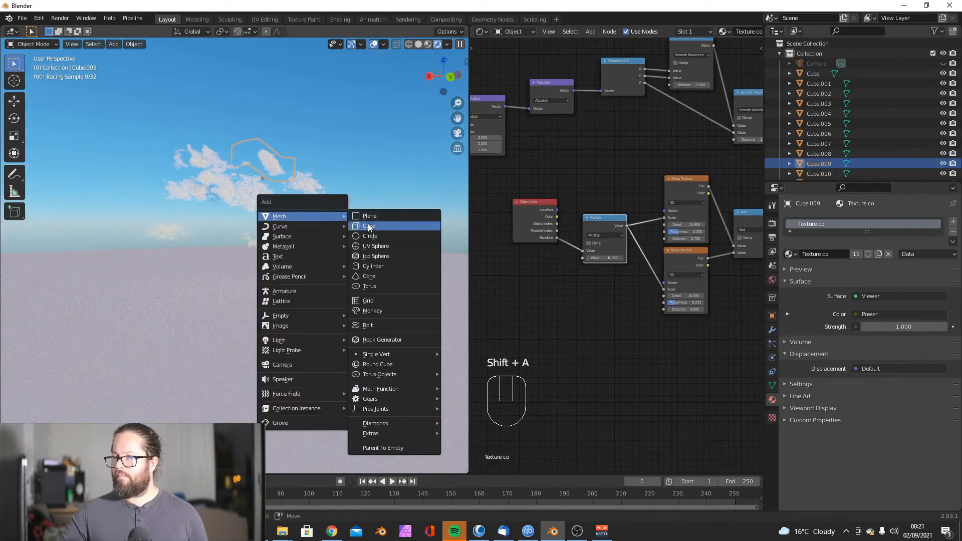
pyautogui.click(370, 225)
pyautogui.scroll(3, 371, 222)
pyautogui.click(791, 254)
pyautogui.click(797, 278)
# Step: Set the upper Noise Texture's detail to 11.2 and lower one value further along the cloud material's node chain
pyautogui.moveTo(669, 279); pyautogui.dragTo(597, 277, button='middle')
pyautogui.scroll(-1, 597, 278)
pyautogui.scroll(3, 596, 278)
pyautogui.moveTo(594, 206); pyautogui.dragTo(564, 206)
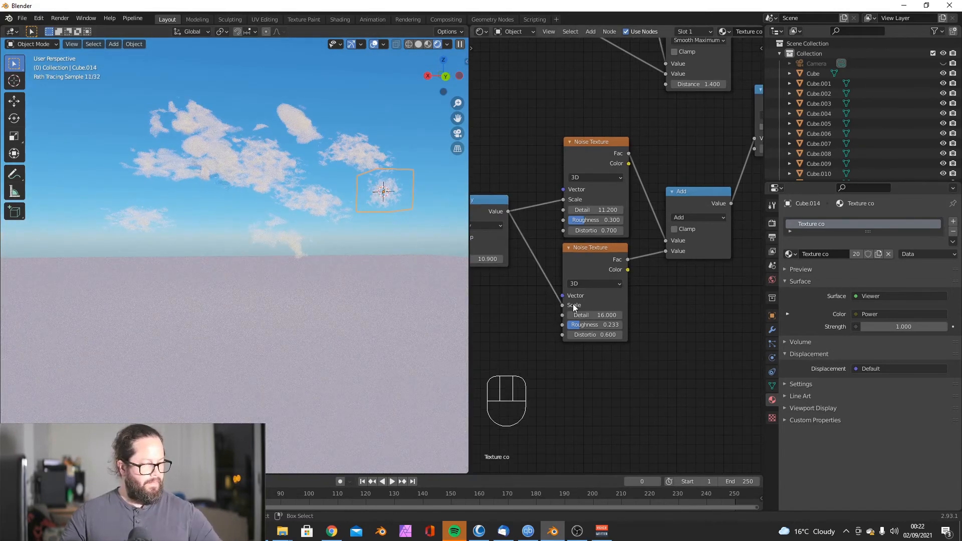
pyautogui.scroll(-3, 552, 254)
pyautogui.moveTo(552, 254); pyautogui.dragTo(311, 271, button='middle')
pyautogui.scroll(4, 616, 210)
pyautogui.moveTo(636, 183); pyautogui.dragTo(600, 183)
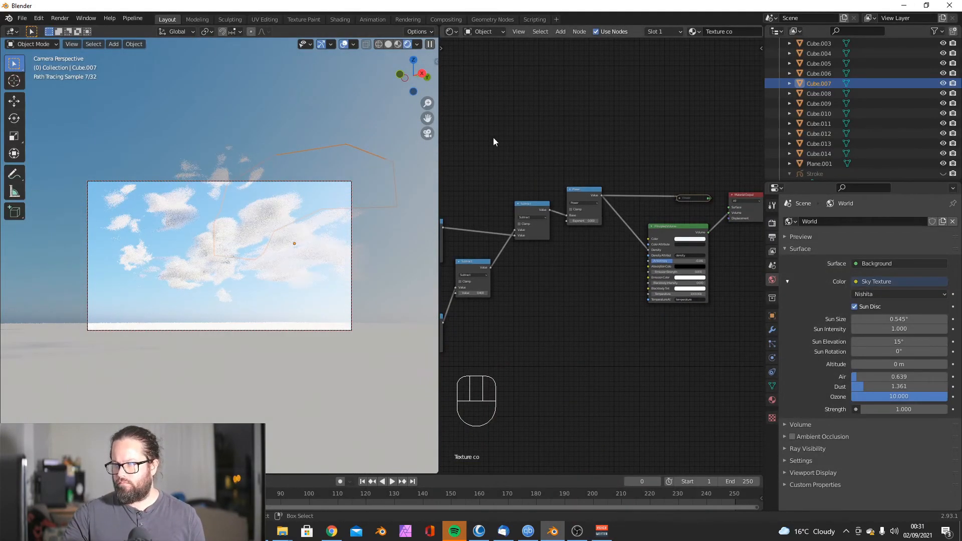
# Step: Collapse the main Collection in the outliner and set the Sky Texture's sun rotation to -4.1°
pyautogui.click(877, 73)
pyautogui.scroll(2, 869, 74)
pyautogui.click(807, 53)
pyautogui.click(780, 53)
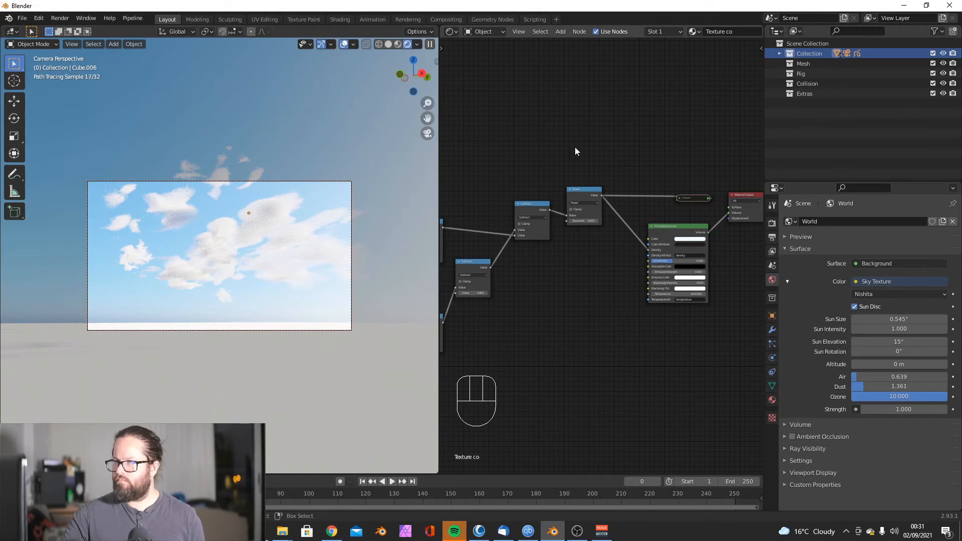
pyautogui.moveTo(897, 351)
pyautogui.mouseDown()
pyautogui.moveTo(908, 351)
pyautogui.moveTo(897, 351)
pyautogui.mouseUp()
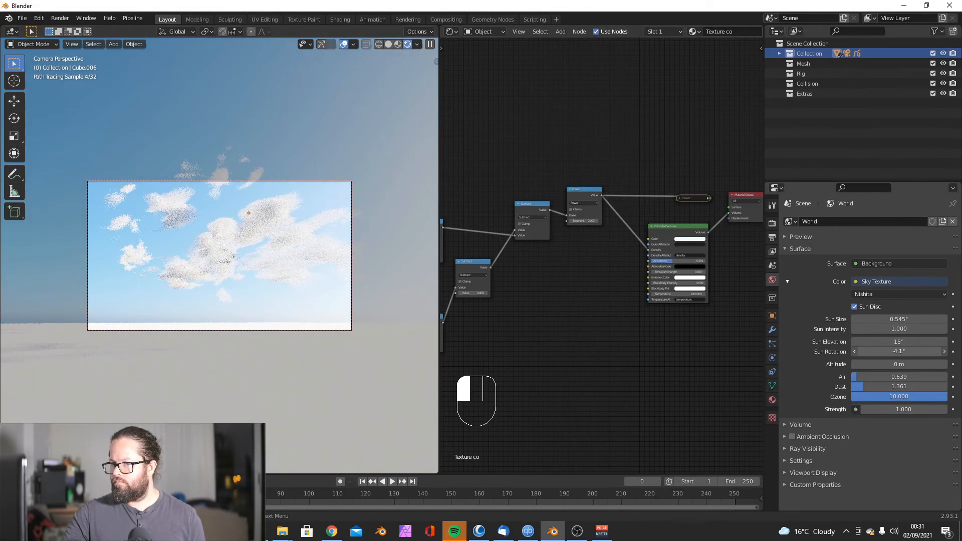
# Step: Add a ColorRamp fed by the final Subtract node and connect its Color output to the Principled Volume's Density
pyautogui.hotkey('shift', 'a')
pyautogui.moveTo(560, 236)
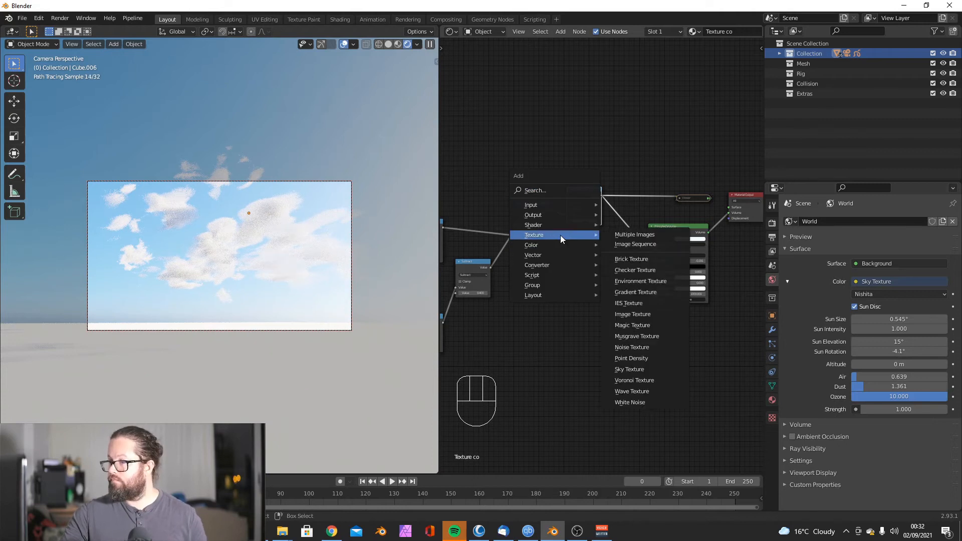
pyautogui.moveTo(563, 265)
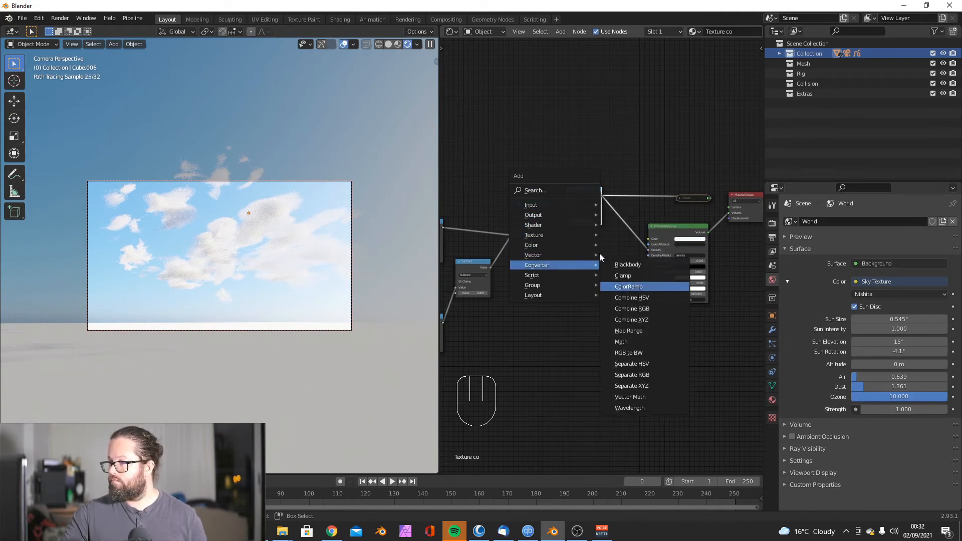
pyautogui.click(629, 287)
pyautogui.click(565, 247)
pyautogui.scroll(5, 561, 240)
pyautogui.moveTo(524, 189); pyautogui.dragTo(548, 314)
pyautogui.moveTo(636, 255); pyautogui.dragTo(671, 247)
pyautogui.moveTo(592, 245); pyautogui.dragTo(593, 227)
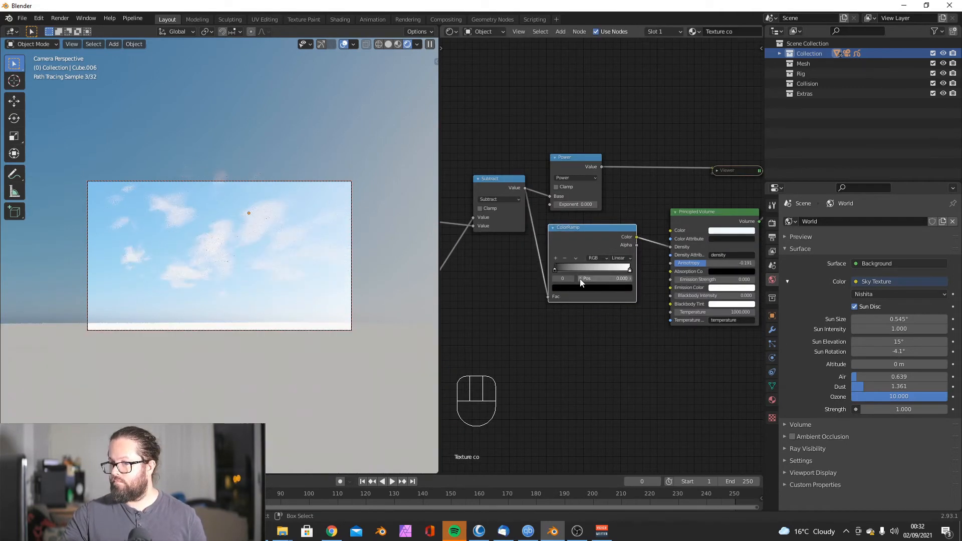
# Step: Try narrow ColorRamp stops close to the ramp's start, with white at 0.086 and black at 0.095
pyautogui.moveTo(583, 272); pyautogui.dragTo(603, 272)
pyautogui.moveTo(629, 274)
pyautogui.mouseDown()
pyautogui.moveTo(603, 273)
pyautogui.moveTo(618, 273)
pyautogui.mouseUp()
pyautogui.moveTo(618, 270); pyautogui.dragTo(544, 274)
pyautogui.click(560, 272)
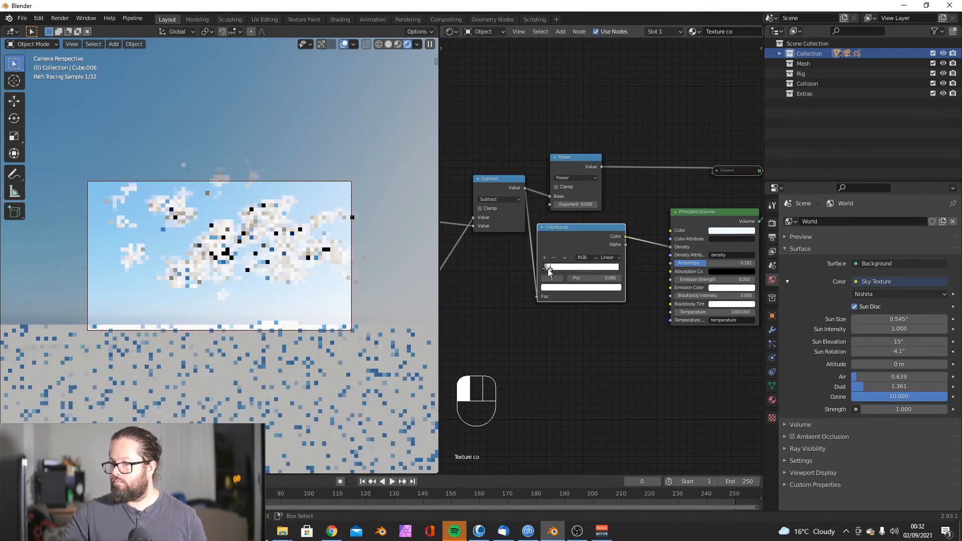
pyautogui.moveTo(563, 269)
pyautogui.mouseDown()
pyautogui.moveTo(605, 270)
pyautogui.moveTo(549, 271)
pyautogui.mouseUp()
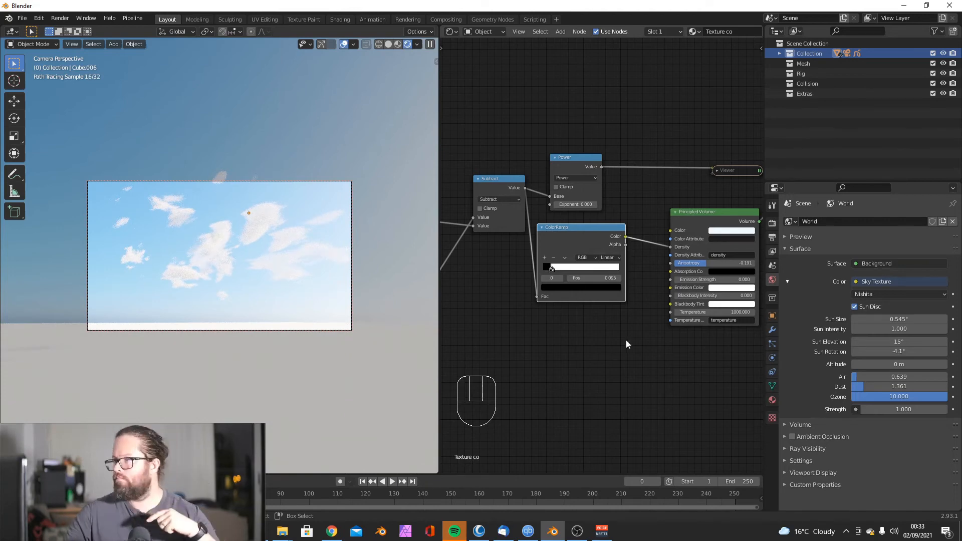
# Step: Reverse the ColorRamp by moving the white stop toward the ramp's end and the black stop beyond it to 0.941
pyautogui.scroll(4, 602, 301)
pyautogui.moveTo(556, 204); pyautogui.dragTo(655, 205)
pyautogui.moveTo(561, 206); pyautogui.dragTo(684, 206)
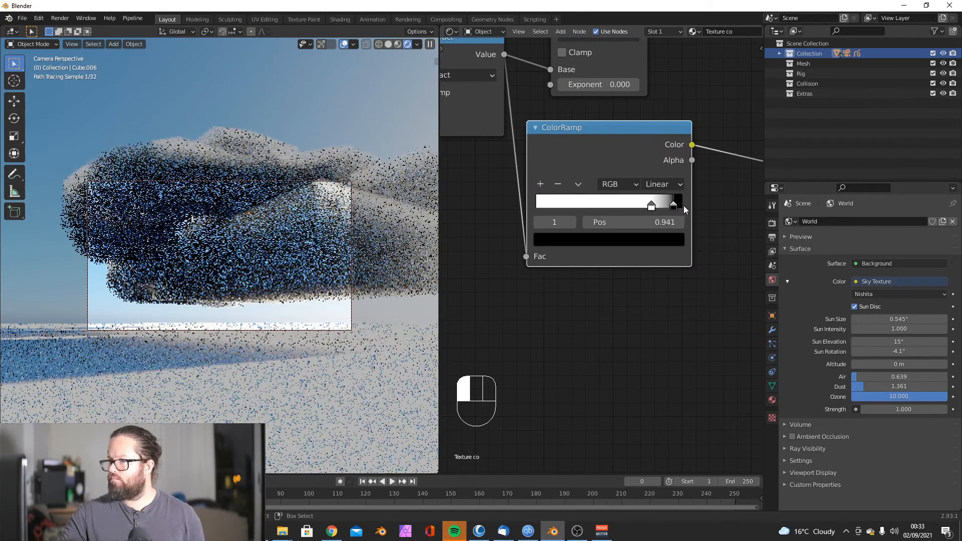
# Step: Lower one value in the noise section of the cloud material's node tree
pyautogui.scroll(-8, 656, 275)
pyautogui.scroll(-6, 656, 275)
pyautogui.moveTo(516, 293); pyautogui.dragTo(670, 270, button='middle')
pyautogui.scroll(10, 670, 270)
pyautogui.moveTo(576, 296); pyautogui.dragTo(685, 268, button='middle')
pyautogui.moveTo(523, 299)
pyautogui.mouseDown()
pyautogui.moveTo(533, 299)
pyautogui.moveTo(506, 298)
pyautogui.mouseUp()
pyautogui.scroll(-9, 576, 262)
pyautogui.moveTo(690, 210); pyautogui.dragTo(636, 235, button='middle')
pyautogui.scroll(5, 636, 235)
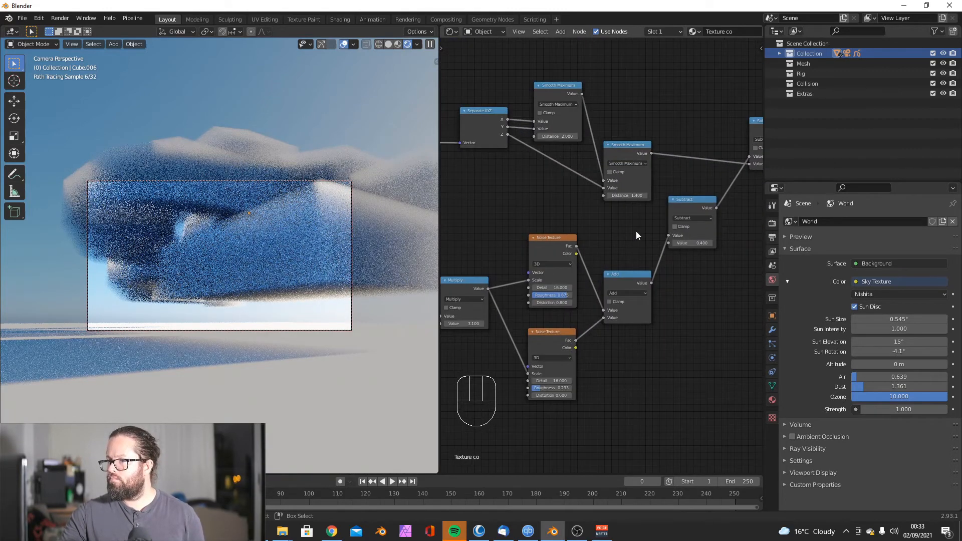
# Step: Try a value of 0.100 in the Subtract node that follows the noise Add node
pyautogui.scroll(3, 639, 241)
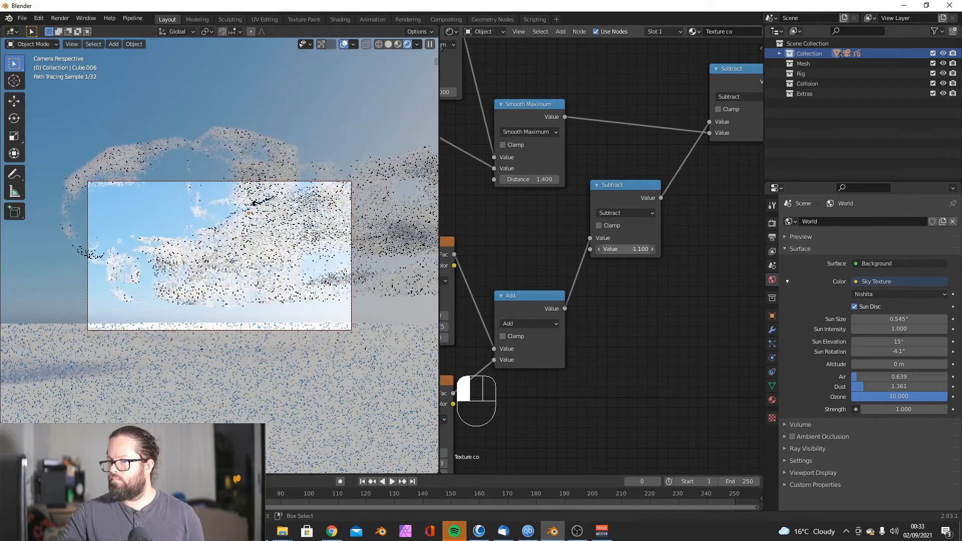
pyautogui.moveTo(627, 249); pyautogui.dragTo(646, 249)
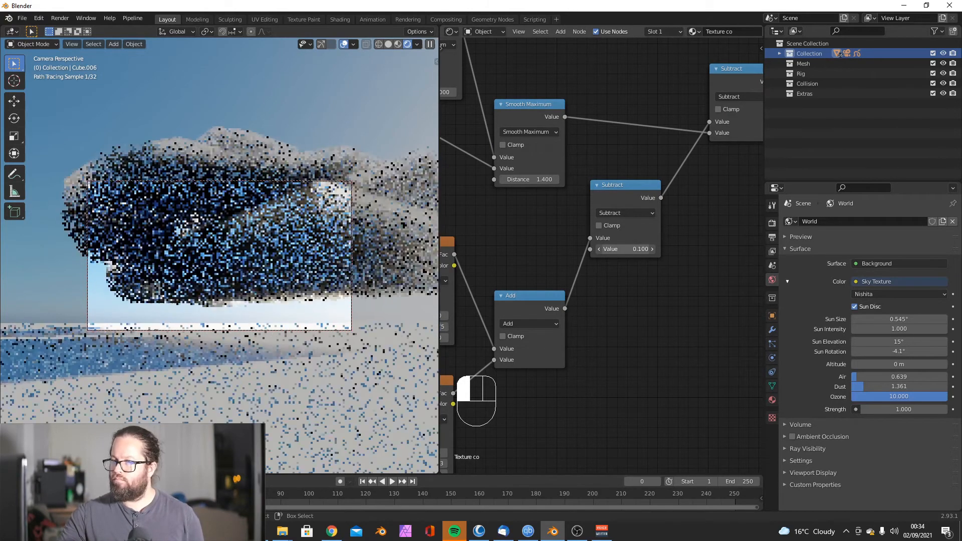
# Step: Swap the final Subtract's inputs so Smooth Maximum feeds the first and the noise Subtract the second, and set the noise Subtract to 1.200
pyautogui.scroll(-4, 535, 214)
pyautogui.moveTo(535, 214); pyautogui.dragTo(466, 240, button='middle')
pyautogui.moveTo(642, 155); pyautogui.dragTo(616, 167)
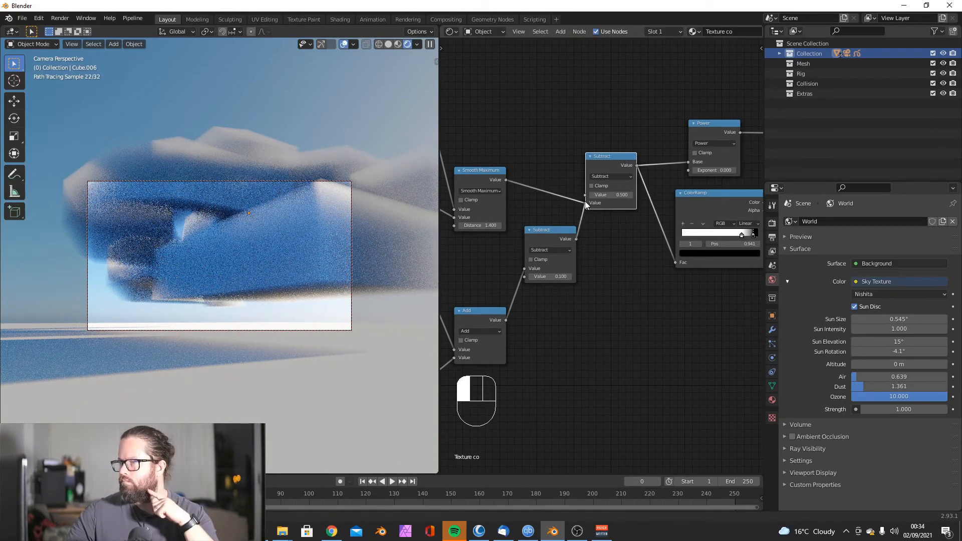
pyautogui.moveTo(586, 205); pyautogui.dragTo(586, 195)
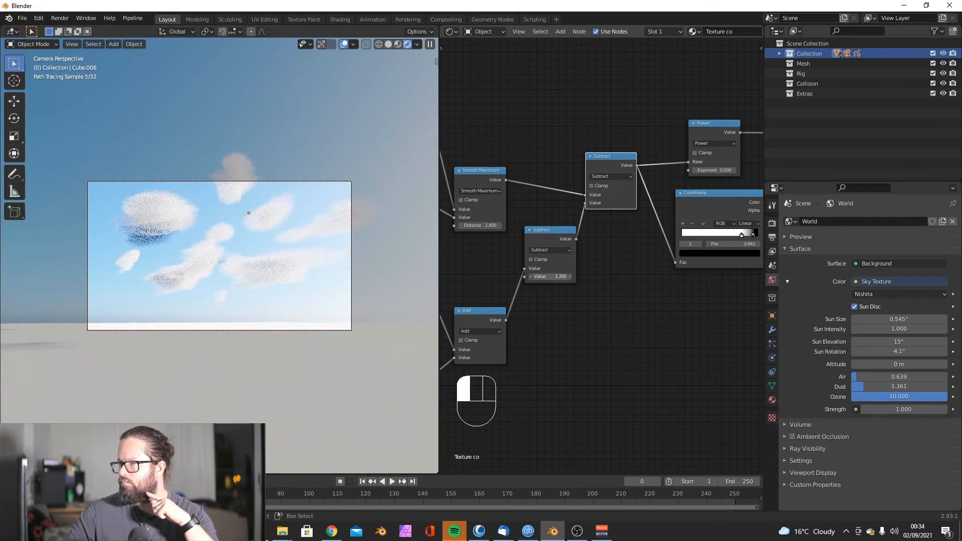
pyautogui.moveTo(552, 277); pyautogui.dragTo(539, 277)
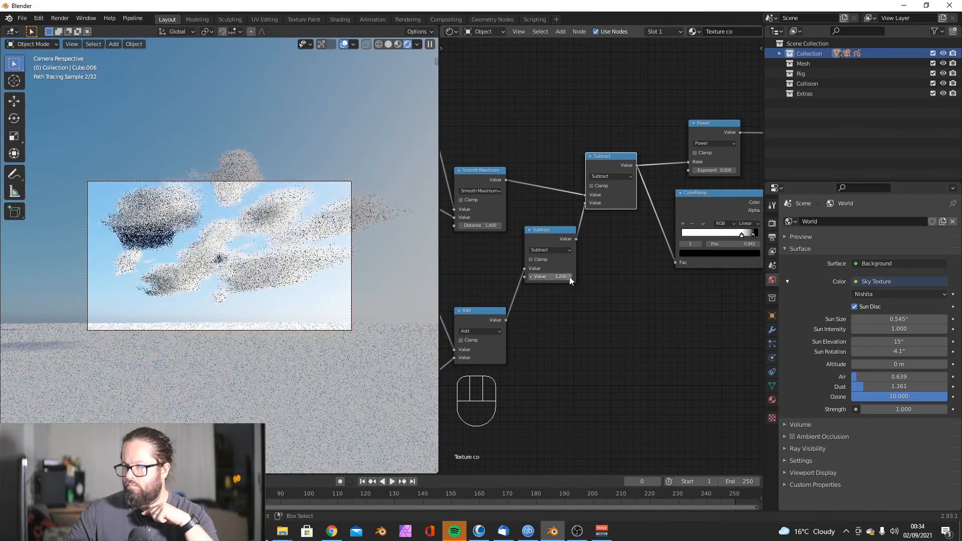
# Step: Set the Sky Texture's sun rotation to -14.9°
pyautogui.click(283, 221)
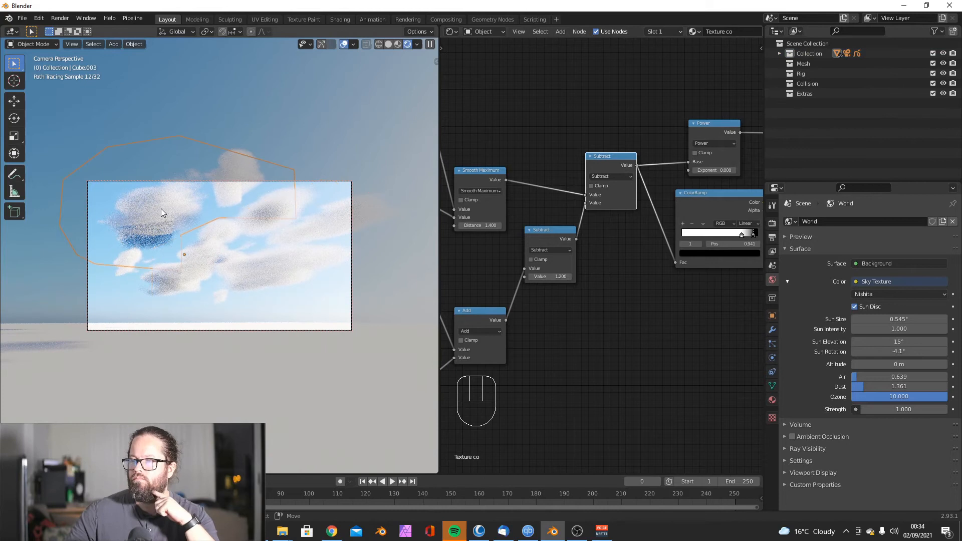
pyautogui.moveTo(900, 351)
pyautogui.mouseDown()
pyautogui.moveTo(921, 352)
pyautogui.moveTo(852, 351)
pyautogui.mouseUp()
# Step: Reposition two of the cloud cubes within the camera view to rearrange the cloud formation
pyautogui.press('g')
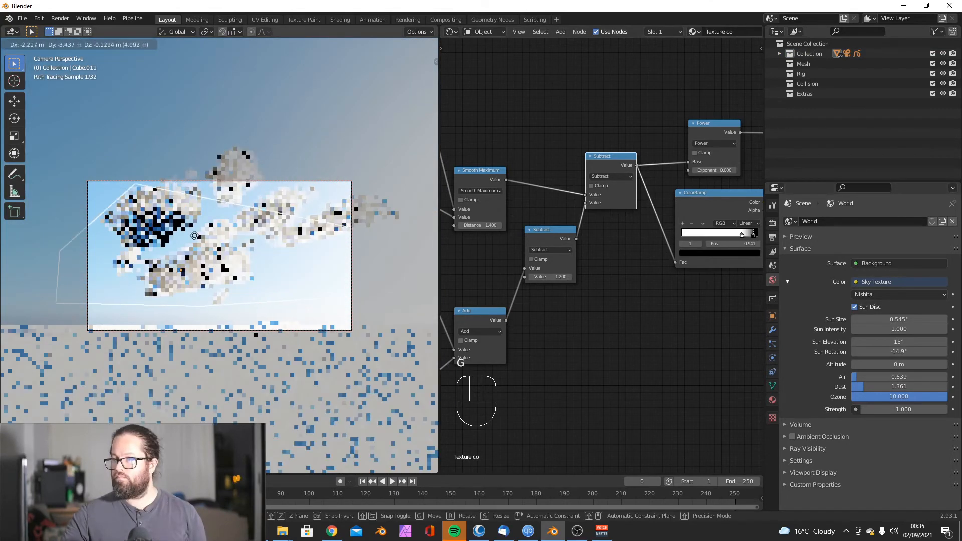
pyautogui.click(172, 242)
pyautogui.rightClick(356, 216)
pyautogui.press('g')
pyautogui.click(326, 245)
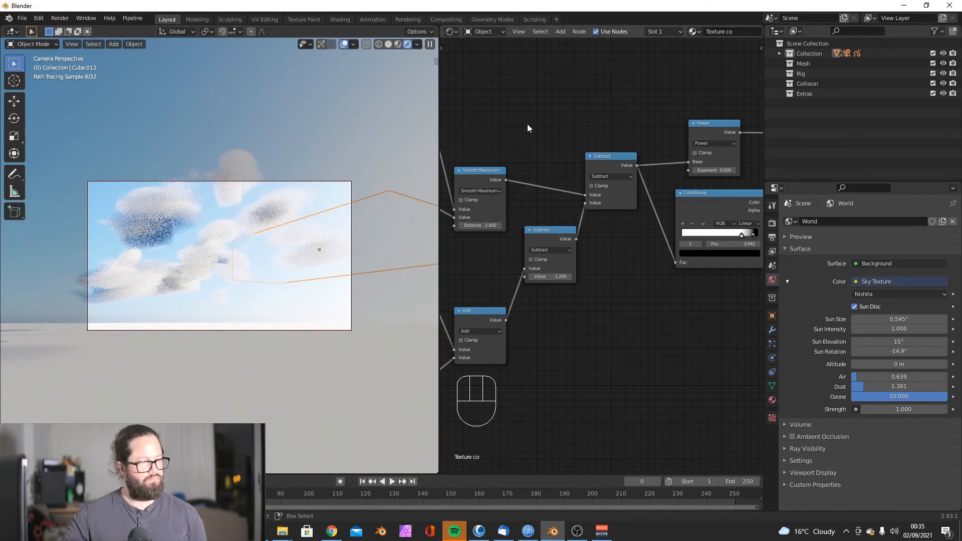
# Step: Fine-tune the noise Subtract value and set the Multiply node fed by Object Info's Random output to 10.000
pyautogui.click(531, 277)
pyautogui.click(568, 278)
pyautogui.click(569, 277)
pyautogui.scroll(-4, 582, 335)
pyautogui.moveTo(582, 335); pyautogui.dragTo(759, 299, button='middle')
pyautogui.scroll(7, 557, 316)
pyautogui.moveTo(552, 325); pyautogui.dragTo(602, 324)
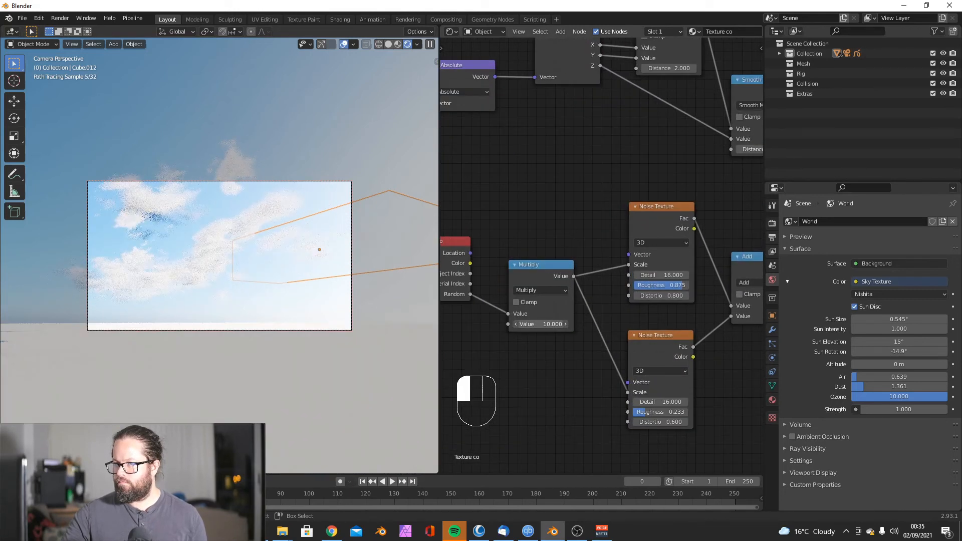
# Step: Rotate the camera slightly about the Z axis to reframe the clouds
pyautogui.click(215, 187)
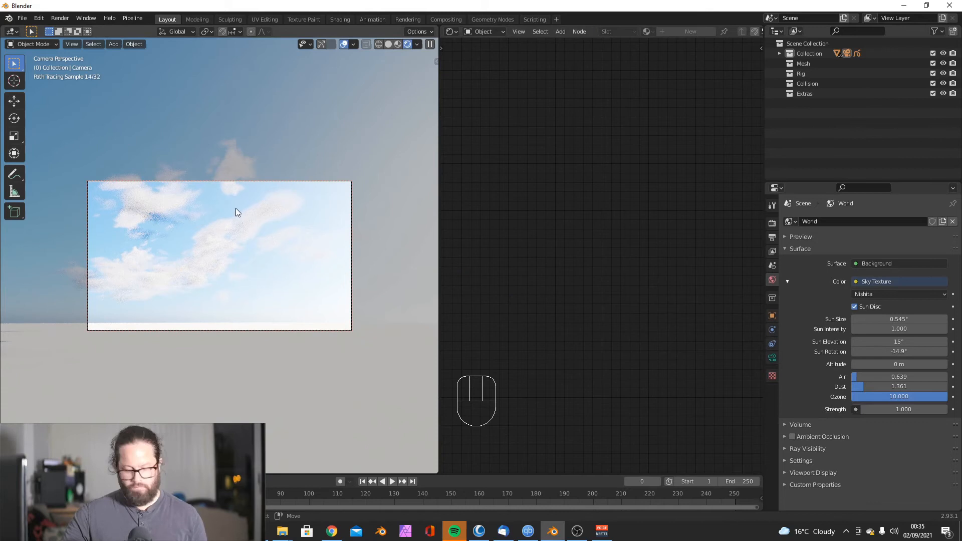
pyautogui.press('r')
pyautogui.press('z')
pyautogui.click(231, 241)
pyautogui.click(221, 250)
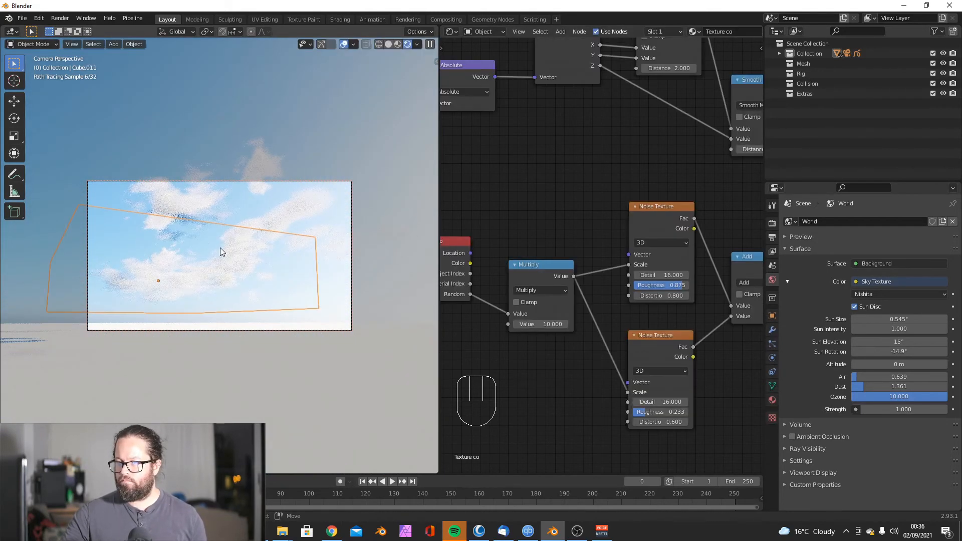
# Step: Save the project as clouds.blend
pyautogui.hotkey('ctrl', 's')
pyautogui.write('clouds')
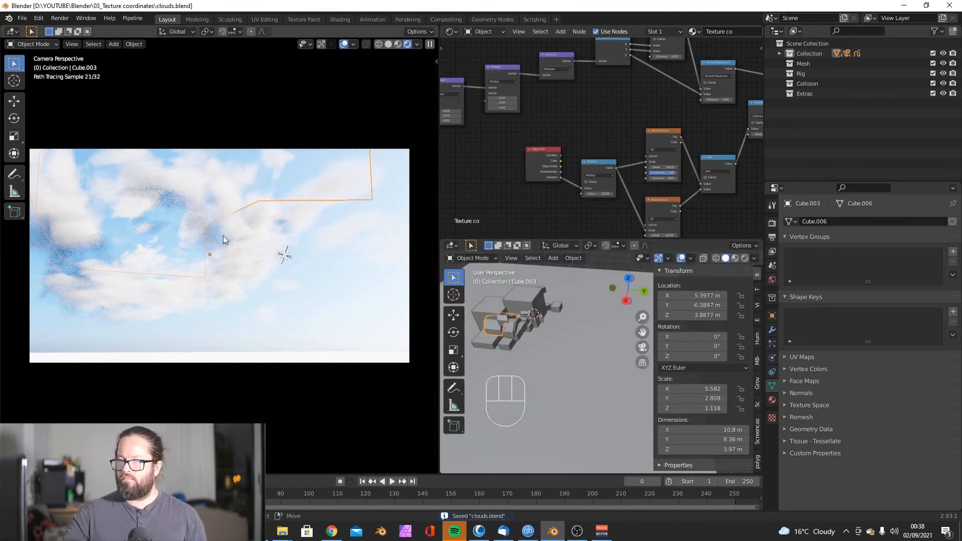
# Step: Raise the large cube in the cloud group about 2.8 m along the Z axis
pyautogui.click(517, 310)
pyautogui.press('g')
pyautogui.press('z')
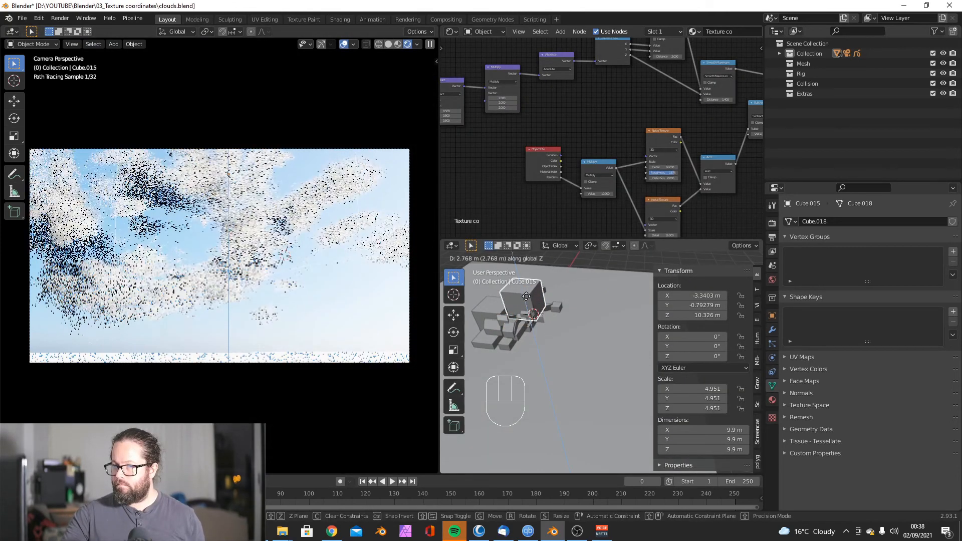
pyautogui.click(526, 295)
# Step: Duplicate the large cube to new spots around the cloud group and scale the latest copy up to about 13.8 m
pyautogui.moveTo(531, 314); pyautogui.dragTo(500, 366, button='middle')
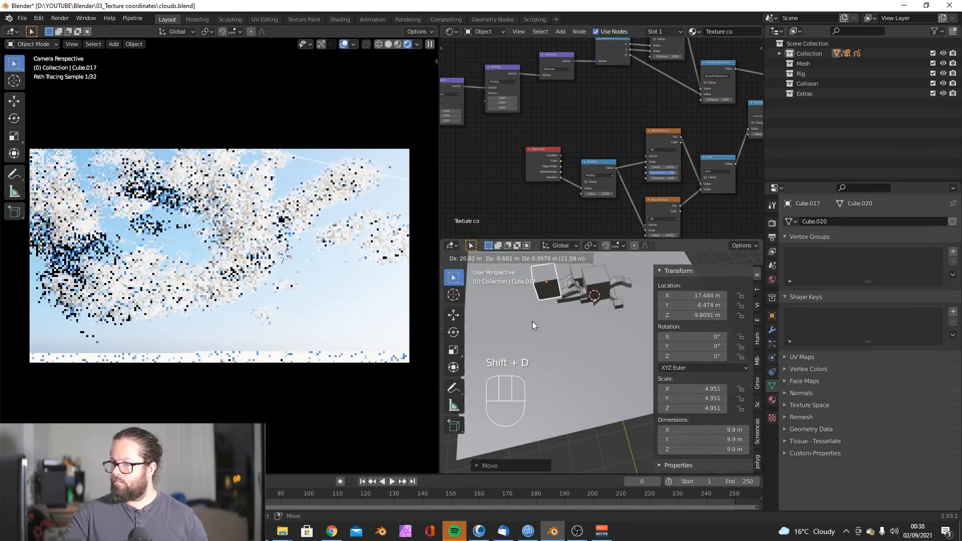
pyautogui.hotkey('shift', 'd')
pyautogui.click(590, 305)
pyautogui.press('s')
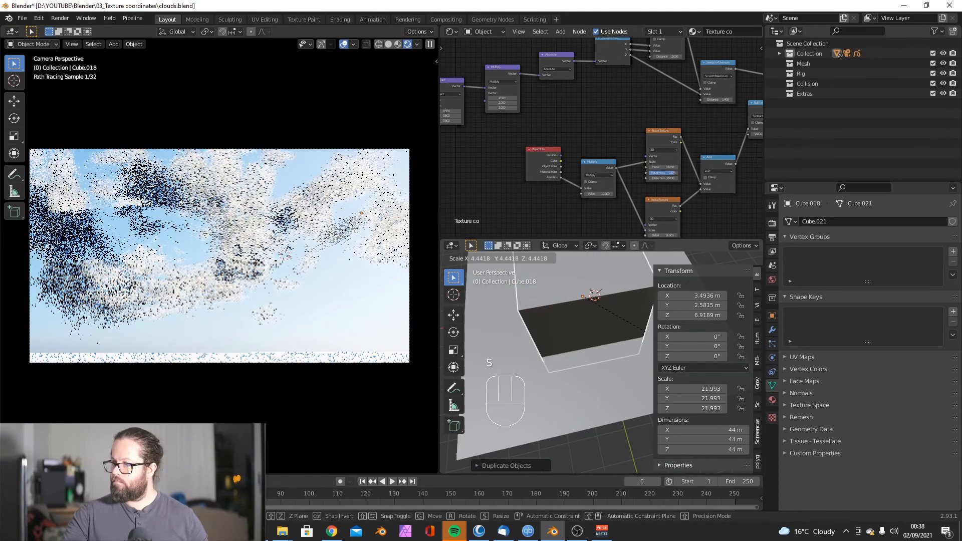
pyautogui.click(597, 314)
pyautogui.click(301, 293)
pyautogui.press('g')
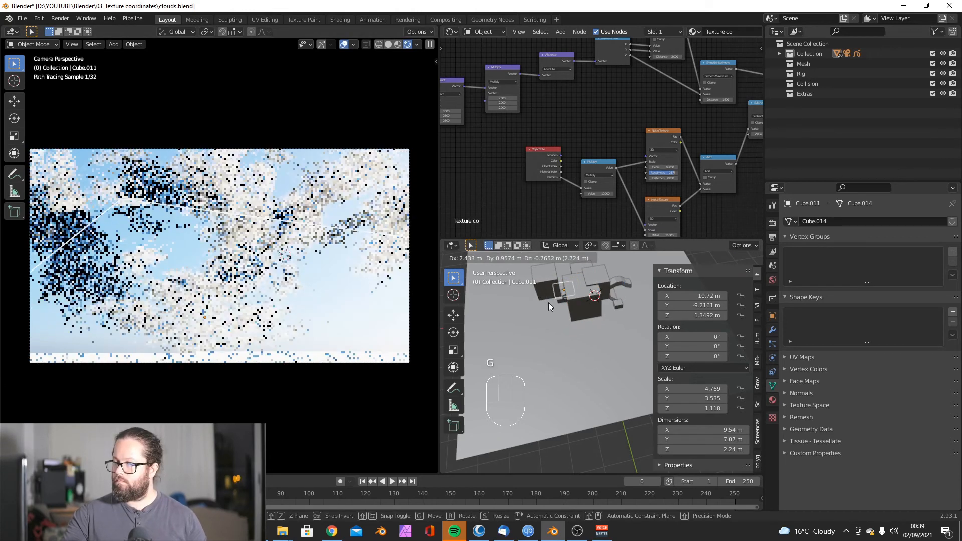
pyautogui.rightClick(548, 303)
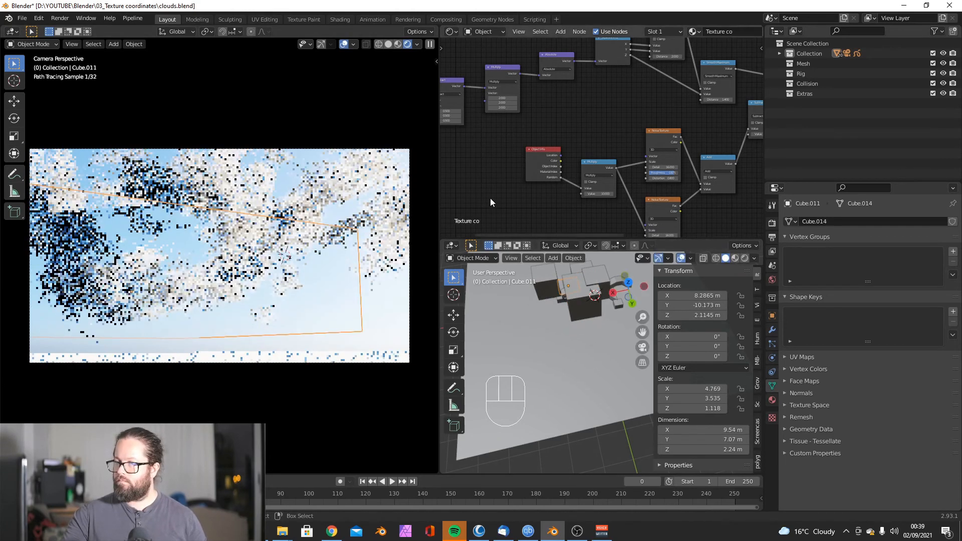
# Step: In the render's Color Management, set the Look to Very High Contrast and the exposure to -2.524
pyautogui.click(774, 223)
pyautogui.click(787, 481)
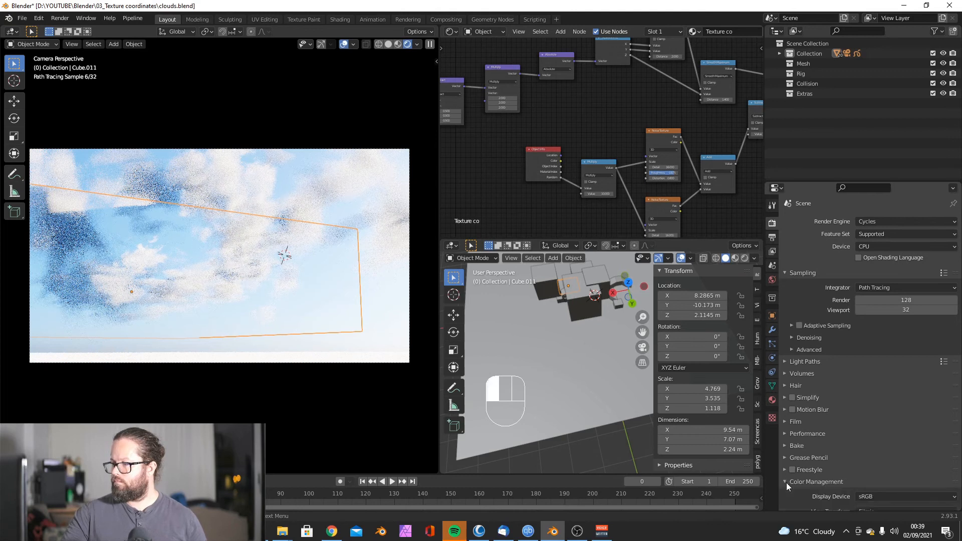
pyautogui.scroll(-3, 786, 483)
pyautogui.click(884, 453)
pyautogui.click(883, 430)
pyautogui.click(883, 451)
pyautogui.moveTo(906, 464); pyautogui.dragTo(893, 464)
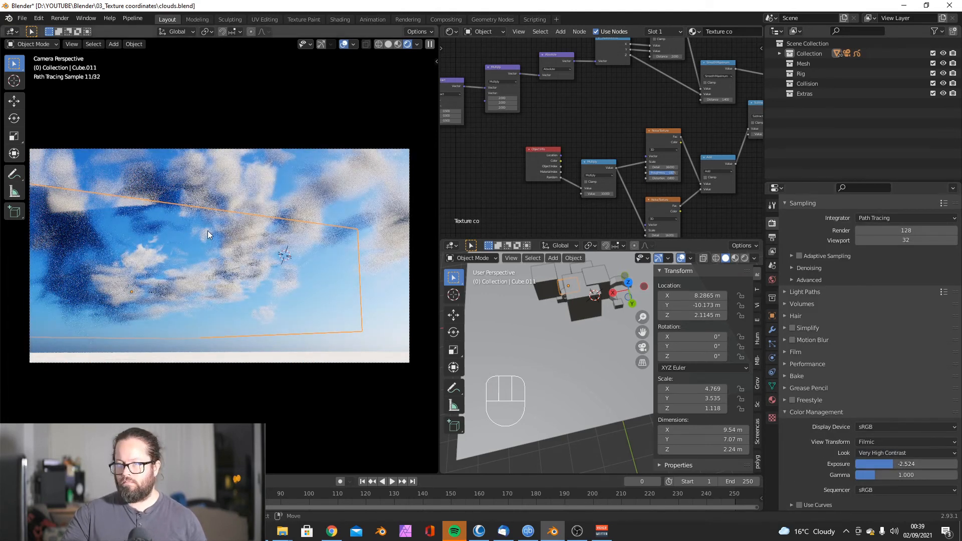
# Step: Move the cube that produces the large dark cloud by about 2.4 m
pyautogui.click(558, 306)
pyautogui.press('g')
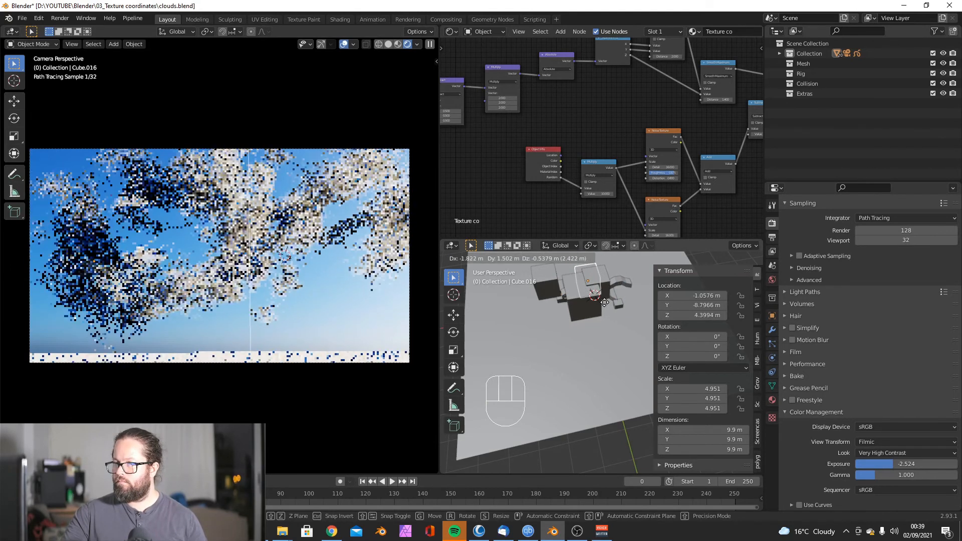
pyautogui.click(604, 302)
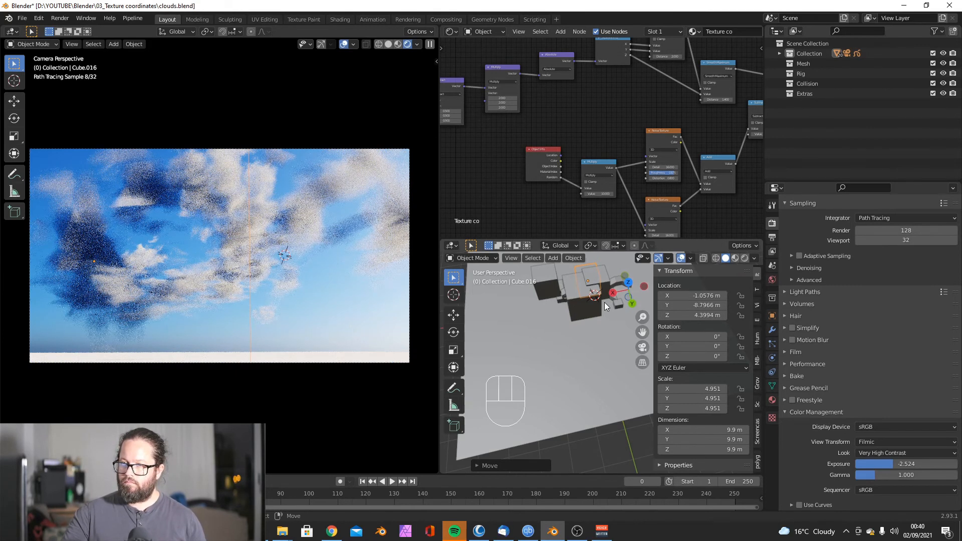
# Step: Delete the large dark cloud's cube and the enlarged duplicate cube from the cloud group
pyautogui.moveTo(507, 338); pyautogui.dragTo(568, 338, button='middle')
pyautogui.click(582, 308)
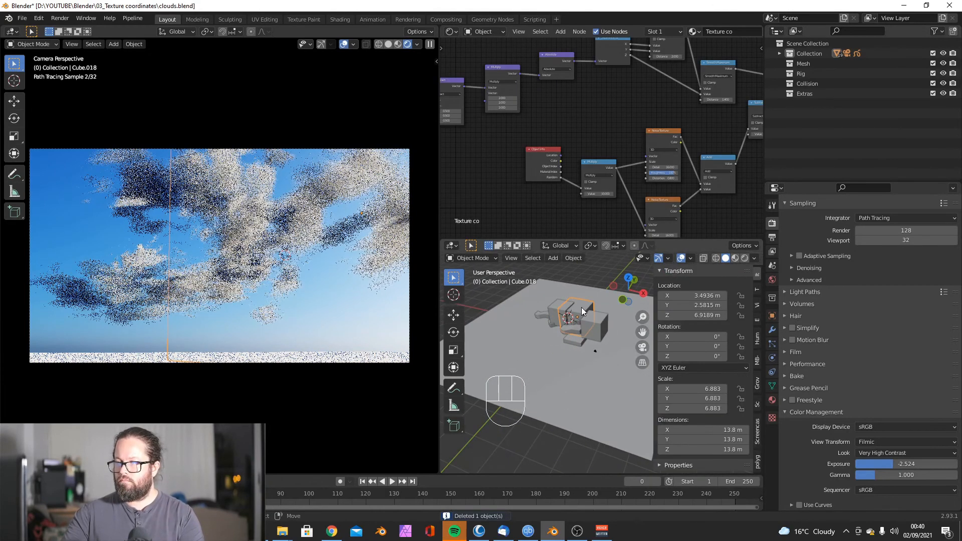
pyautogui.hotkey('alt', 'a')
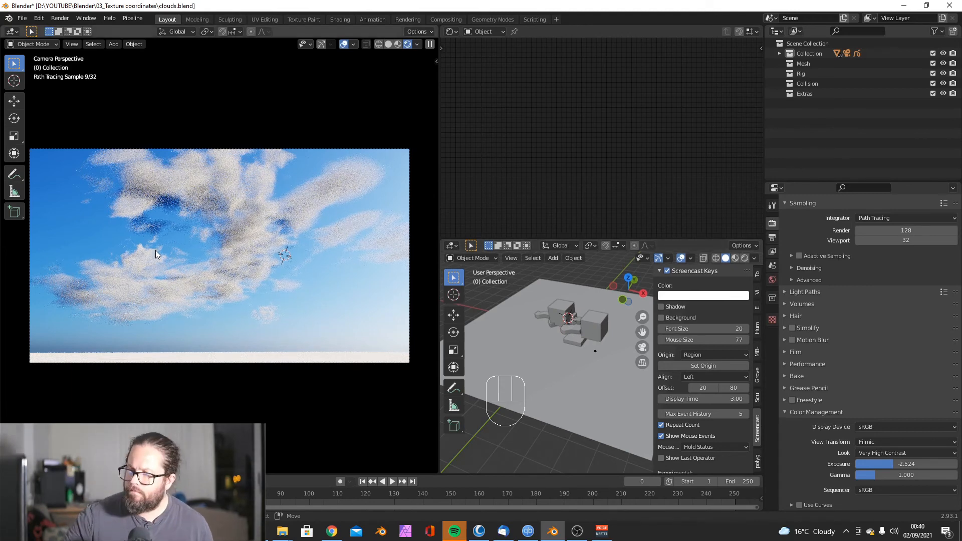
# Step: Widen the rendered camera viewport across the node editor area and fit the camera frame inside it
pyautogui.scroll(5, 153, 251)
pyautogui.scroll(-7, 156, 252)
pyautogui.scroll(3, 156, 251)
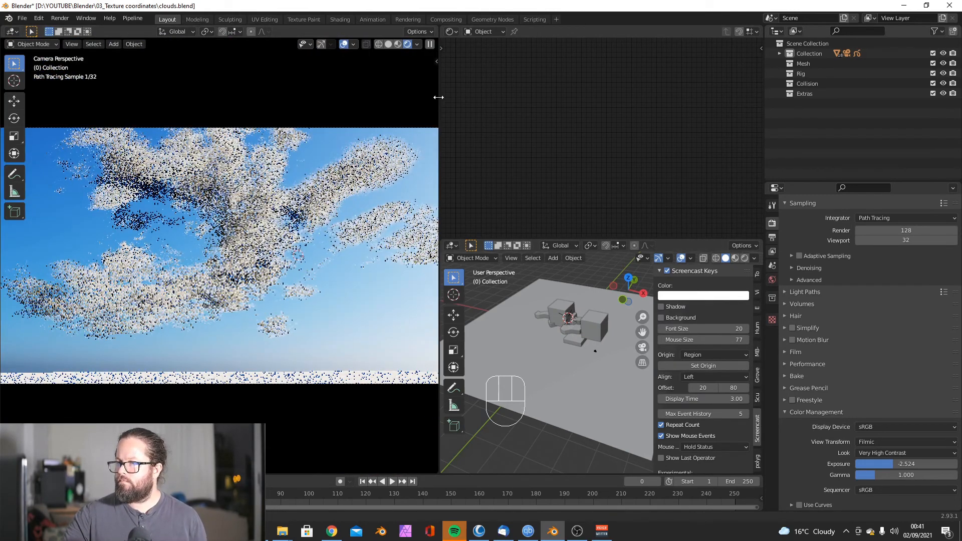
pyautogui.moveTo(439, 98); pyautogui.dragTo(747, 98)
pyautogui.scroll(-1, 414, 247)
pyautogui.scroll(-3, 414, 247)
pyautogui.scroll(2, 414, 247)
# Step: Start a test render of the camera view and close the render window early
pyautogui.click(59, 18)
pyautogui.click(86, 29)
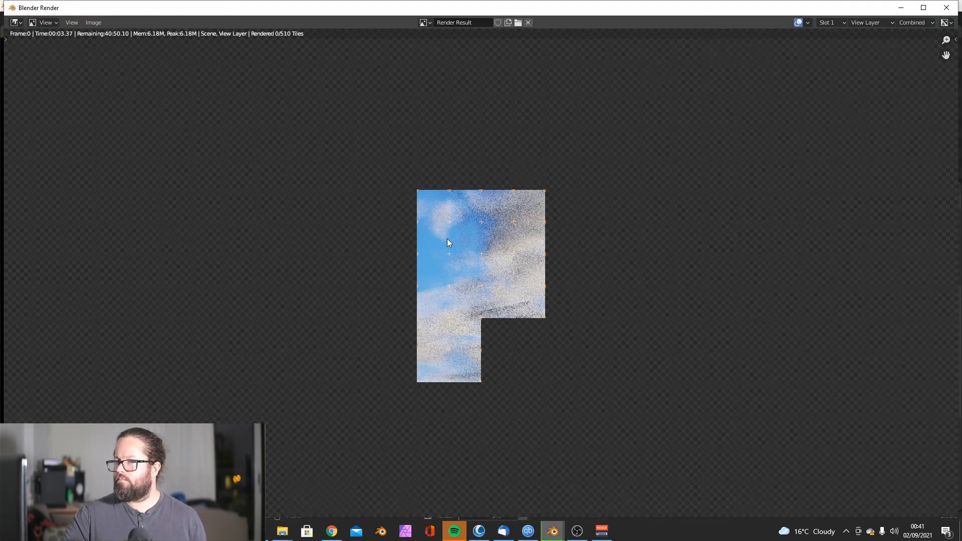
pyautogui.click(947, 14)
# Step: Keep CPU as the Cycles device and enable denoising for the render
pyautogui.click(890, 246)
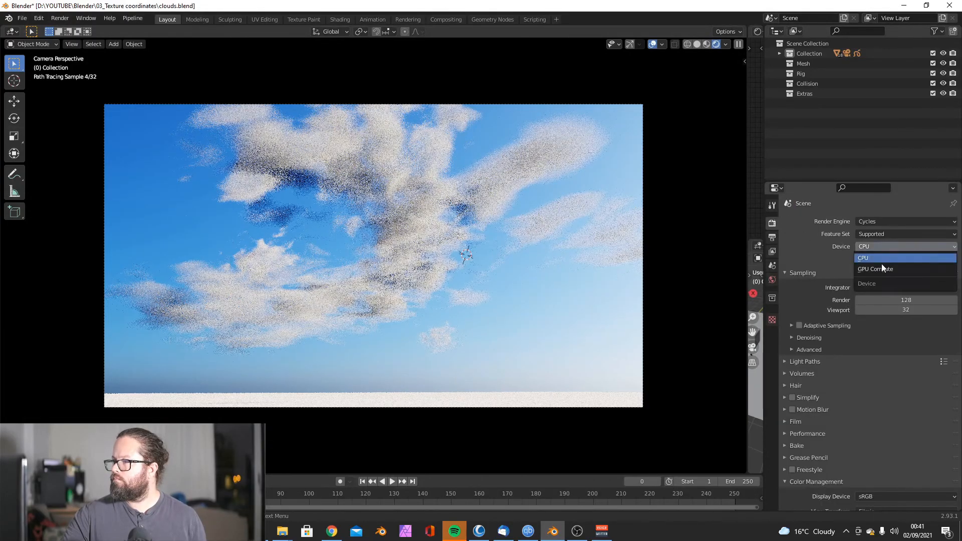
pyautogui.click(887, 257)
pyautogui.click(822, 326)
pyautogui.click(809, 326)
# Step: Set the Color Management Look to High Contrast, the exposure to -3.010 and the gamma to 1.049
pyautogui.scroll(-3, 805, 357)
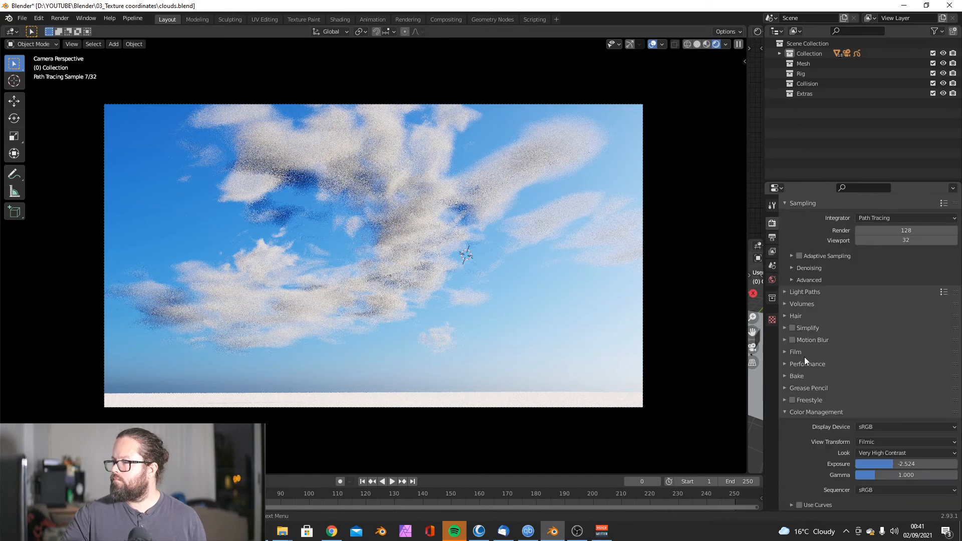
pyautogui.moveTo(907, 464); pyautogui.dragTo(902, 464)
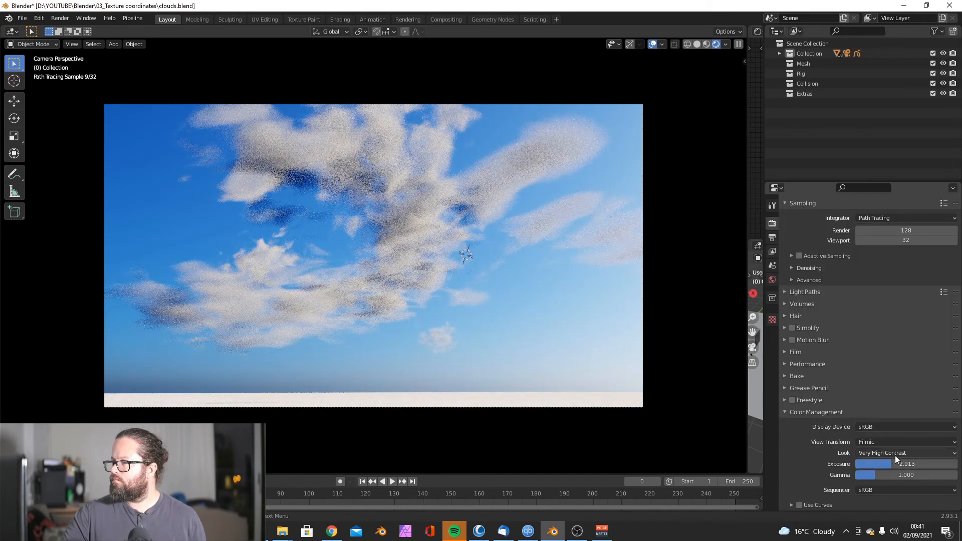
pyautogui.click(895, 453)
pyautogui.click(888, 398)
pyautogui.click(893, 453)
pyautogui.click(878, 420)
pyautogui.moveTo(906, 464); pyautogui.dragTo(897, 464)
pyautogui.moveTo(906, 474); pyautogui.dragTo(910, 475)
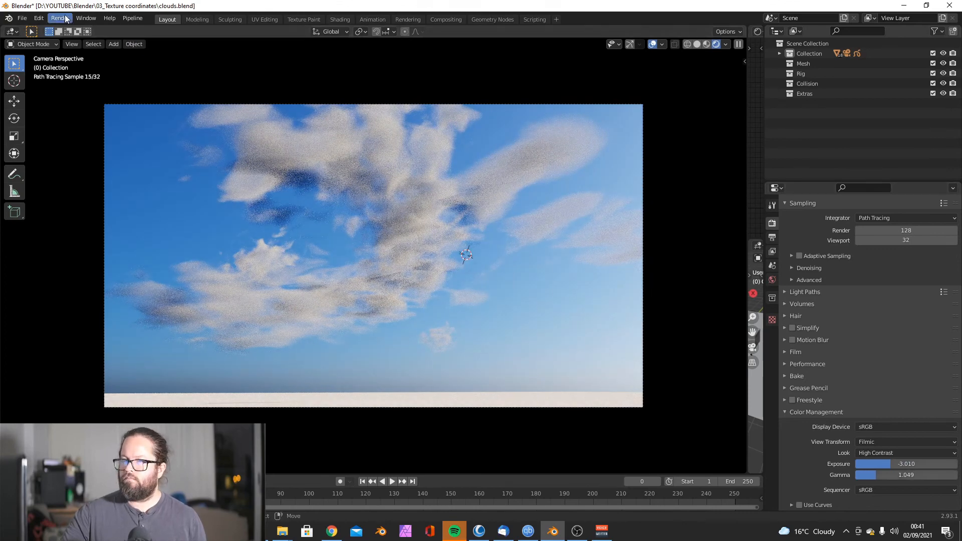
# Step: Render the current frame of the cloud scene
pyautogui.click(59, 18)
pyautogui.click(67, 28)
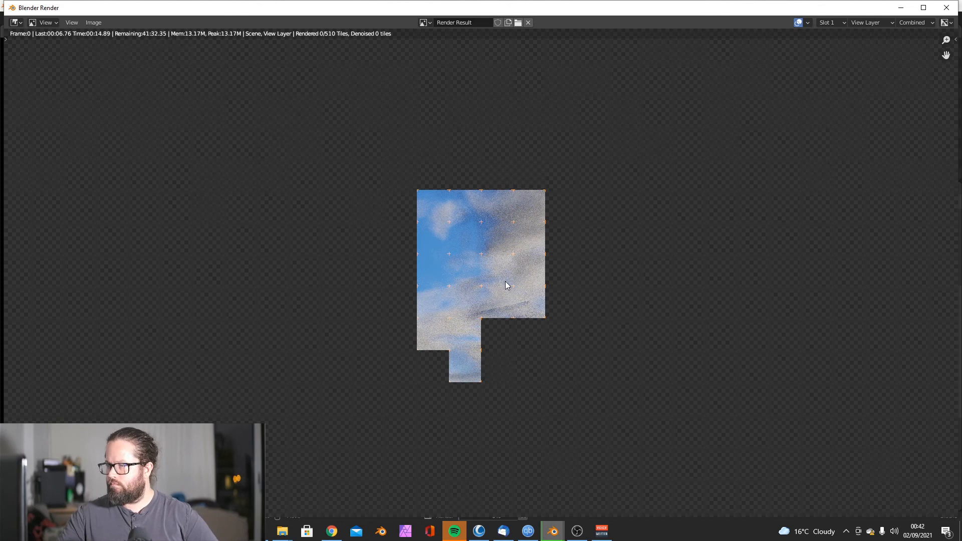
# Step: Examine the cloud detail and noise in the render, both up close and as a whole, while its tiles are processed
pyautogui.scroll(3, 505, 281)
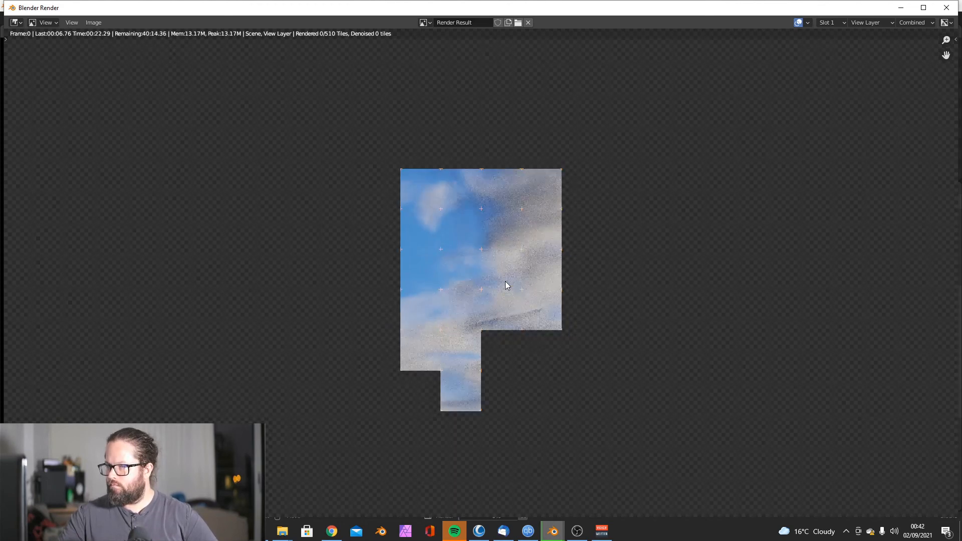
pyautogui.scroll(-2, 505, 285)
pyautogui.scroll(2, 506, 286)
pyautogui.scroll(-4, 505, 285)
pyautogui.scroll(6, 507, 285)
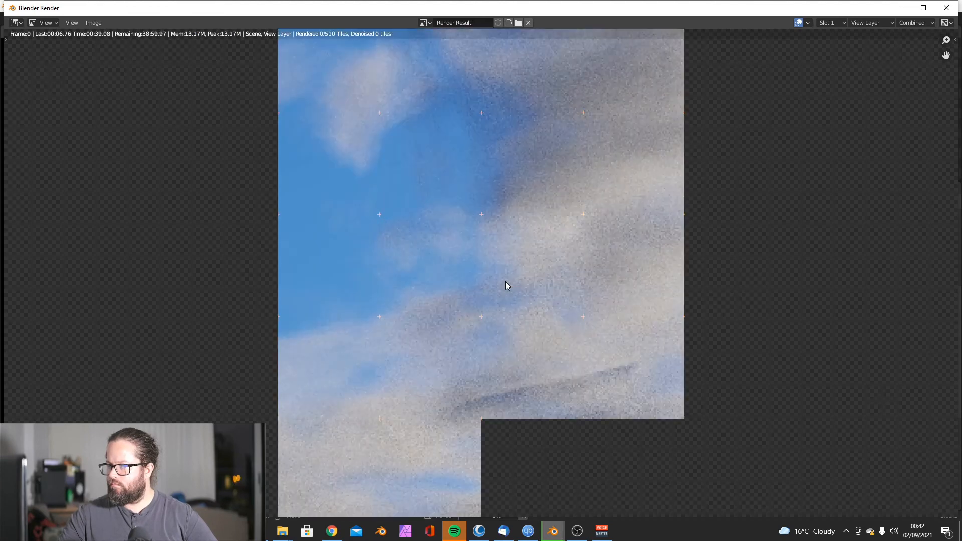
pyautogui.scroll(-2, 505, 281)
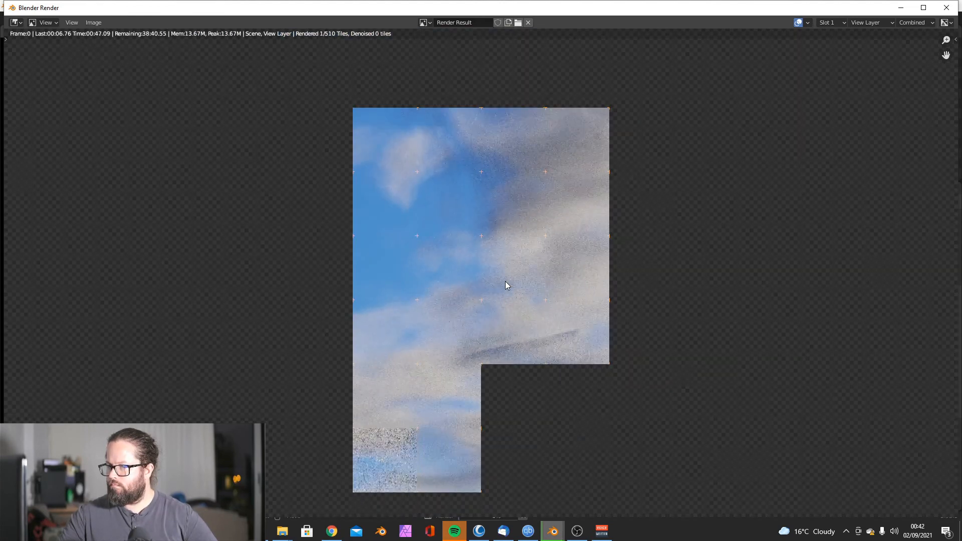
pyautogui.scroll(-4, 505, 281)
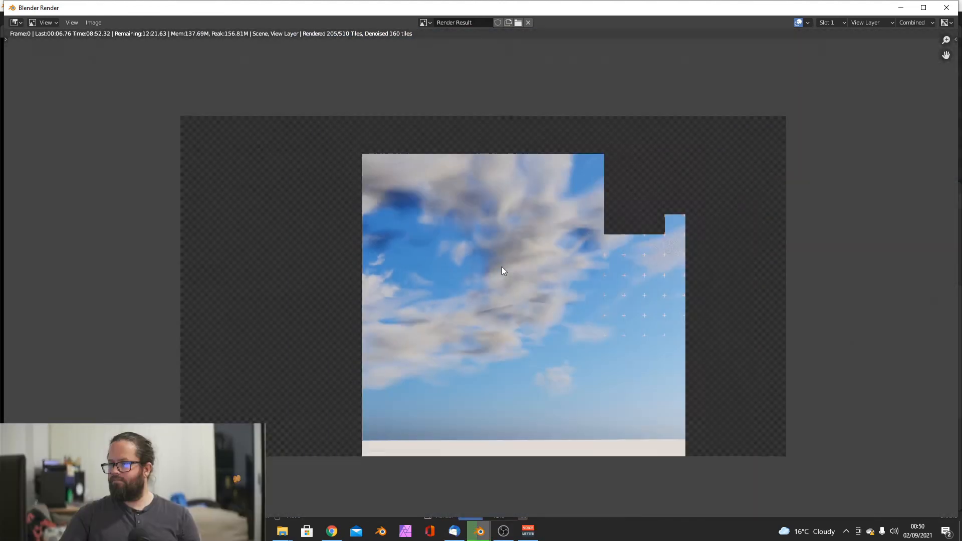
pyautogui.scroll(2, 502, 267)
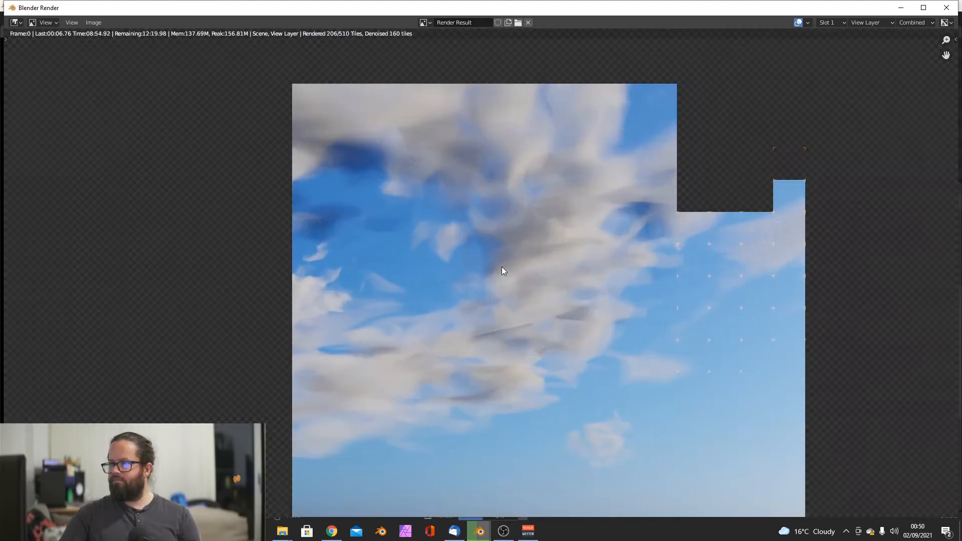
# Step: Save the finished render as untitled.exr in the 03_Texture coordinates folder, in OpenEXR MultiLayer format with RGBA color and Float (Full) depth
pyautogui.scroll(-1, 502, 267)
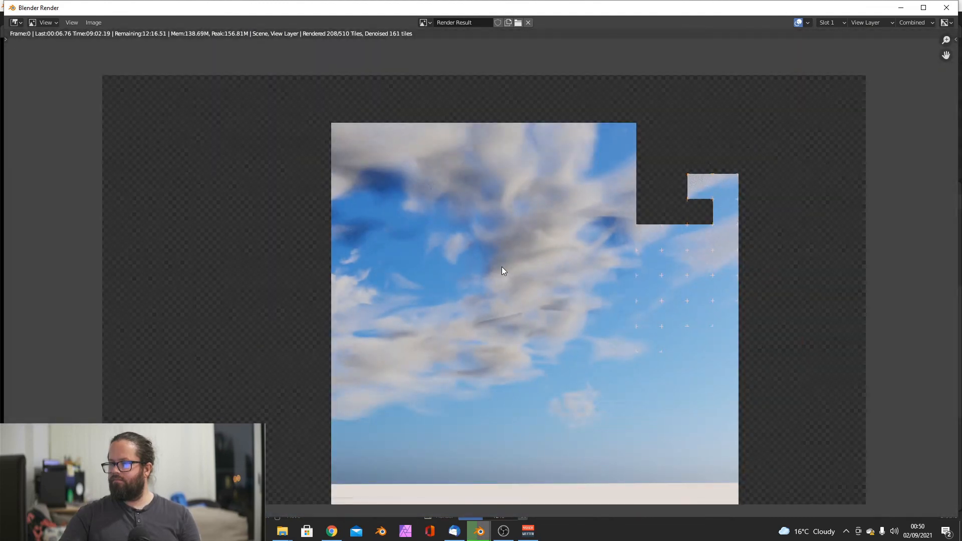
pyautogui.scroll(5, 504, 271)
pyautogui.scroll(-5, 503, 271)
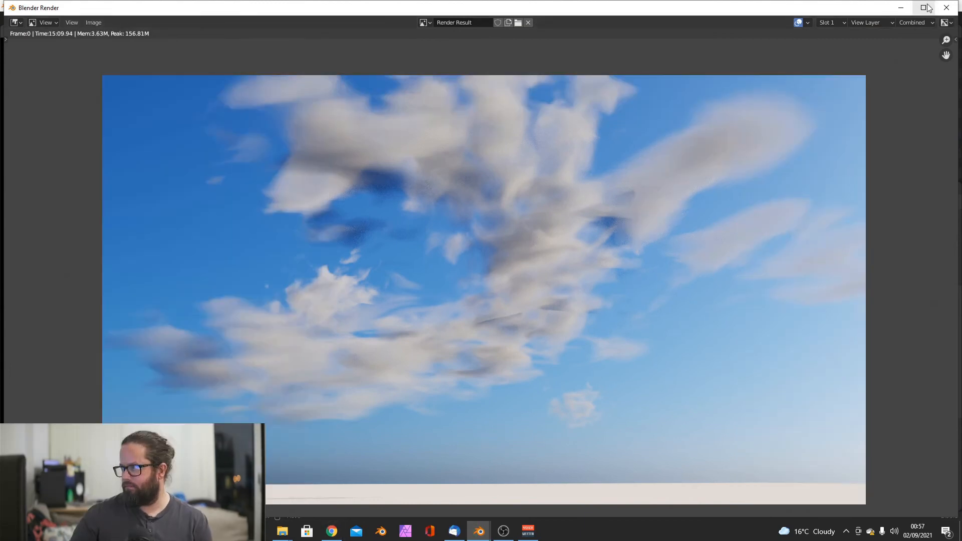
pyautogui.click(955, 19)
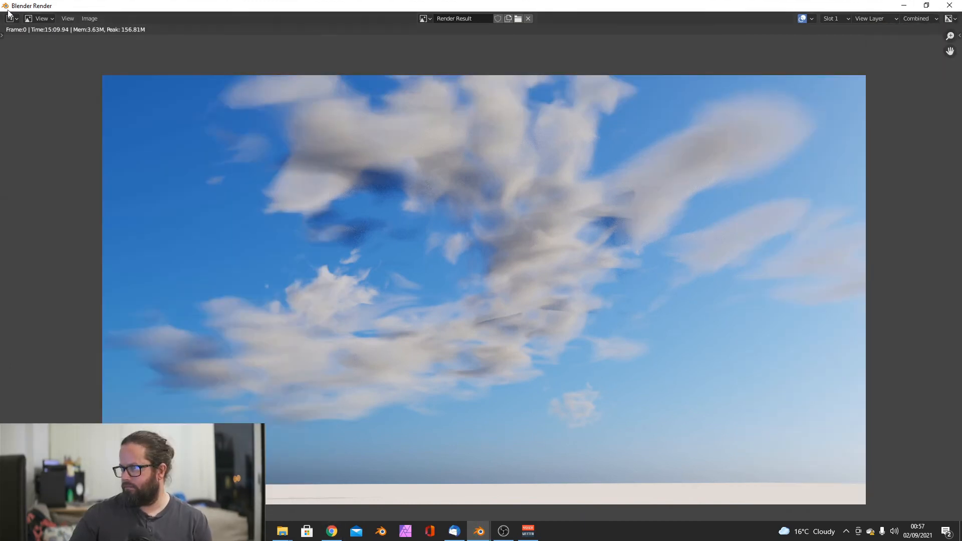
pyautogui.click(89, 18)
pyautogui.click(112, 90)
pyautogui.click(709, 96)
pyautogui.click(699, 147)
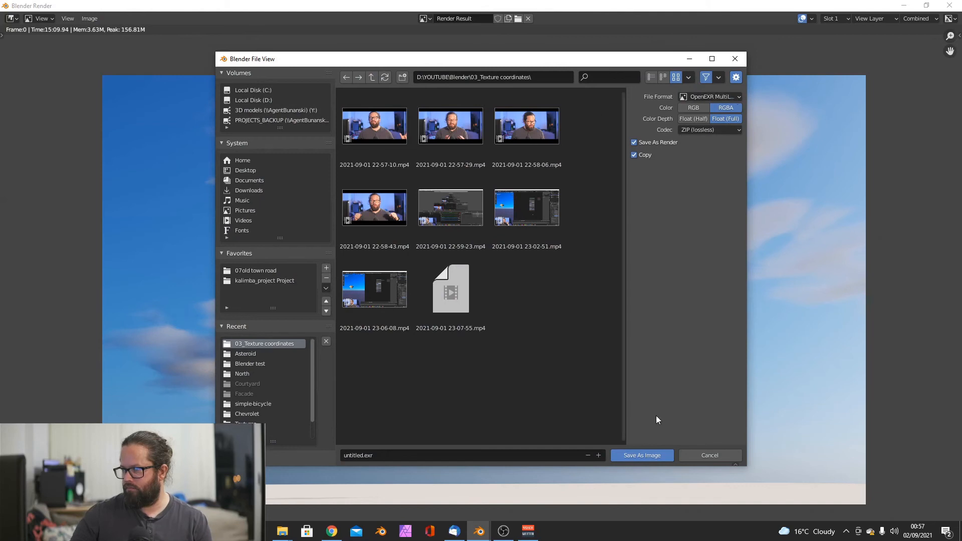
pyautogui.click(646, 455)
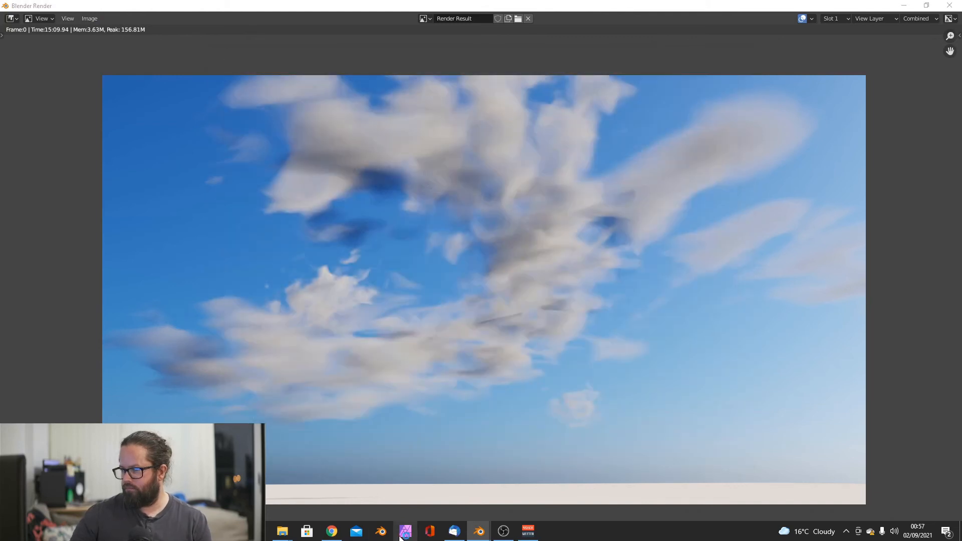
# Step: Switch to Affinity Photo and dismiss the update notice and the welcome screen
pyautogui.click(405, 531)
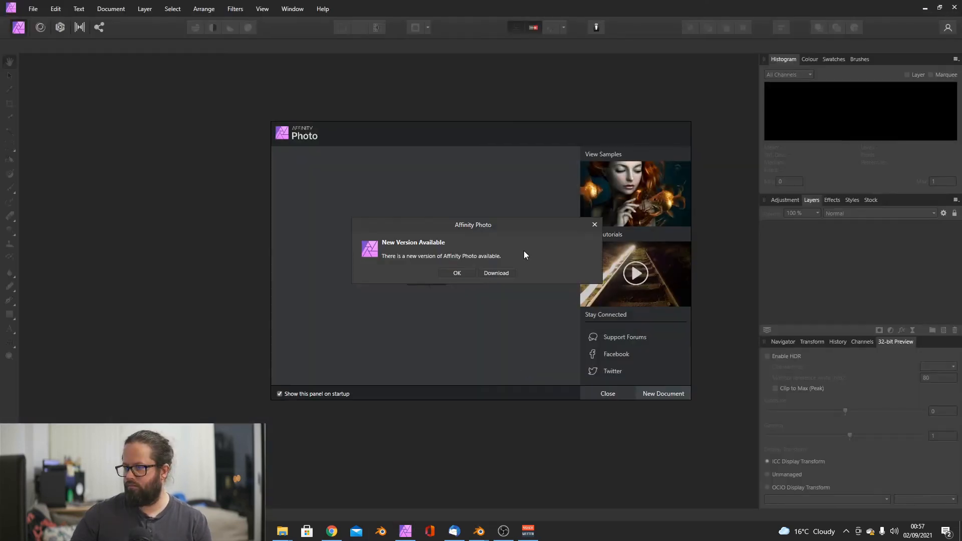
pyautogui.click(454, 271)
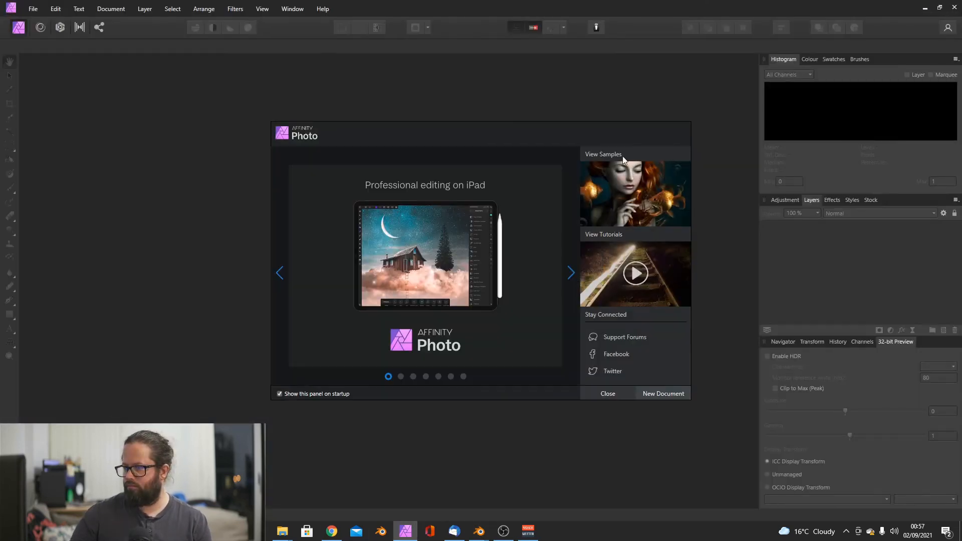
pyautogui.click(608, 394)
# Step: Open untitled.exr from the 03_Texture coordinates folder on the D: drive
pyautogui.click(33, 9)
pyautogui.click(59, 122)
pyautogui.click(172, 25)
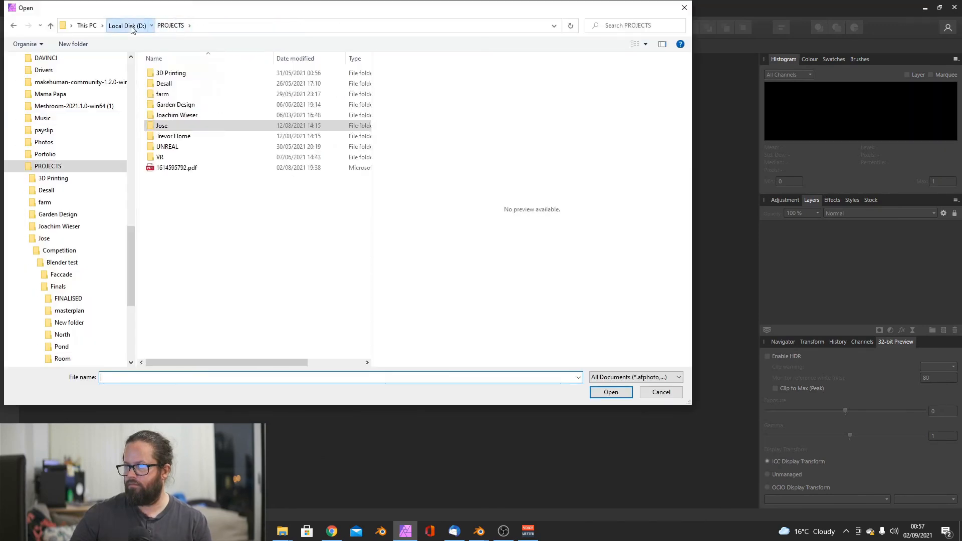
pyautogui.click(131, 26)
pyautogui.doubleClick(176, 252)
pyautogui.doubleClick(173, 95)
pyautogui.doubleClick(301, 96)
pyautogui.click(165, 72)
pyautogui.click(610, 392)
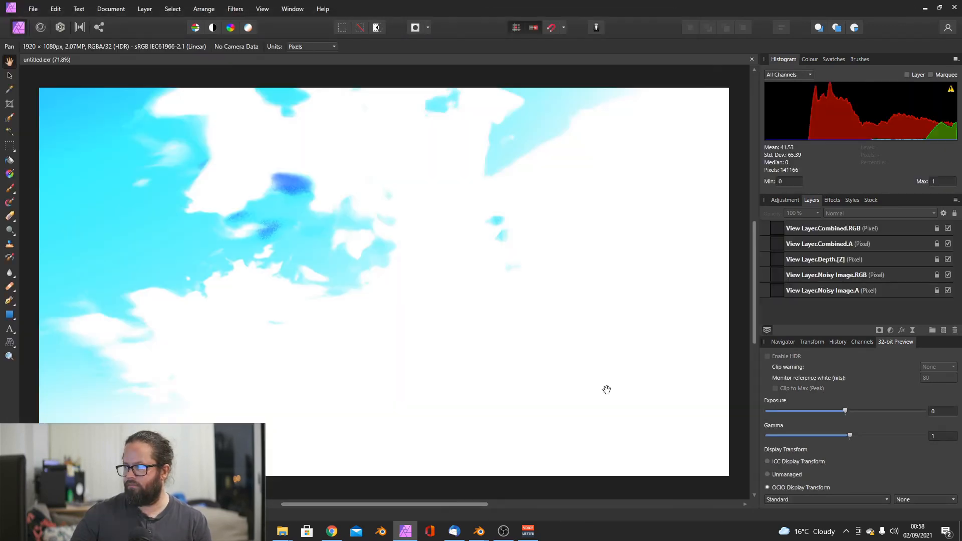
# Step: Set the 32-bit preview to ICC Display Transform and hide every layer except View Layer.Combined.RGB
pyautogui.click(768, 461)
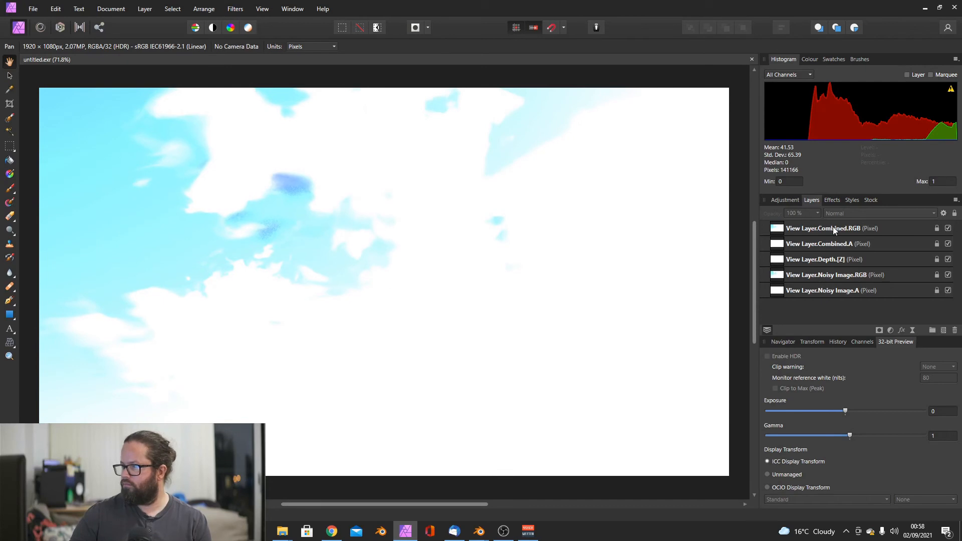
pyautogui.click(835, 230)
pyautogui.click(882, 244)
pyautogui.click(832, 229)
# Step: Add a mask to the View Layer.Combined.RGB layer and delete the surplus mask above it
pyautogui.click(881, 330)
pyautogui.click(881, 330)
pyautogui.click(928, 246)
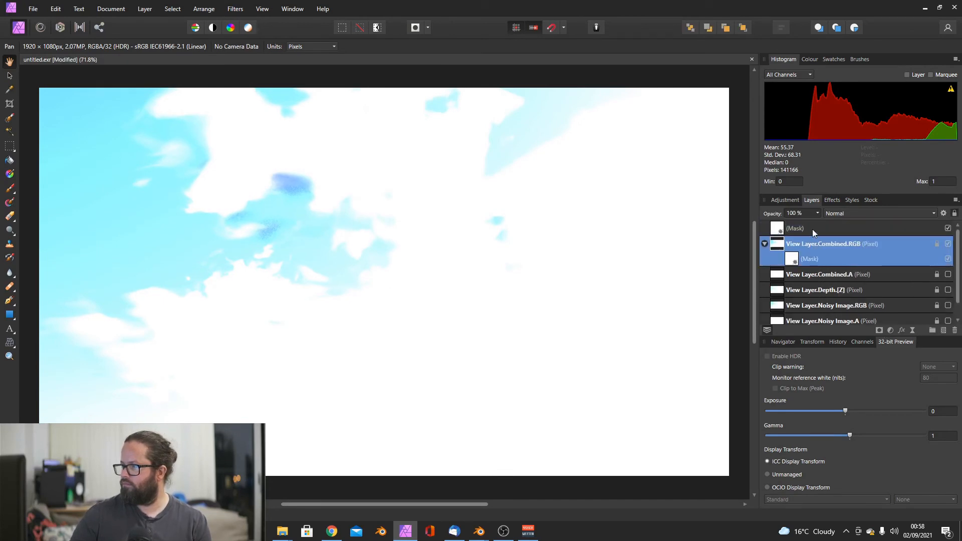
pyautogui.click(813, 231)
pyautogui.click(954, 331)
# Step: Add an OCIO adjustment above the image layers, trying Filmic Log and choosing Filmic sRGB as its destination color space
pyautogui.click(891, 331)
pyautogui.click(889, 296)
pyautogui.click(580, 436)
pyautogui.click(555, 295)
pyautogui.click(557, 460)
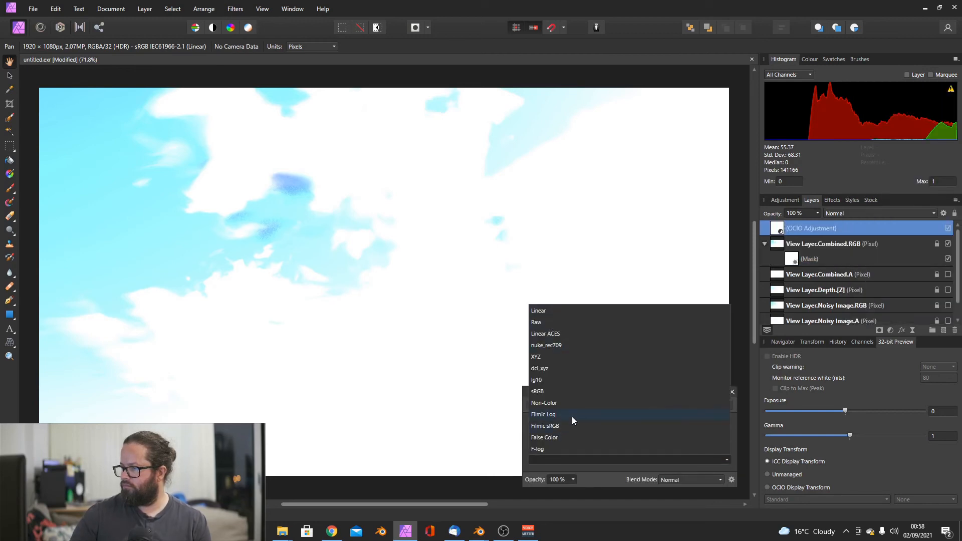
pyautogui.click(567, 416)
pyautogui.click(561, 458)
pyautogui.click(564, 427)
pyautogui.click(732, 392)
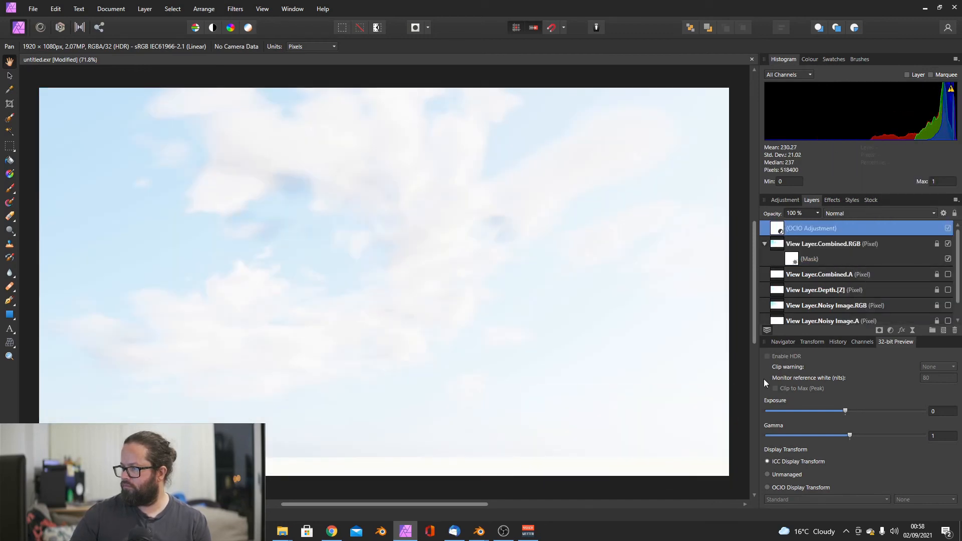
# Step: Add a LUT adjustment and load filmic_to_1.20_1-00.spi1d from Blender 2.93's datafiles/colormanagement/filmic folder
pyautogui.click(889, 330)
pyautogui.click(890, 264)
pyautogui.click(554, 447)
pyautogui.click(325, 196)
pyautogui.doubleClick(441, 321)
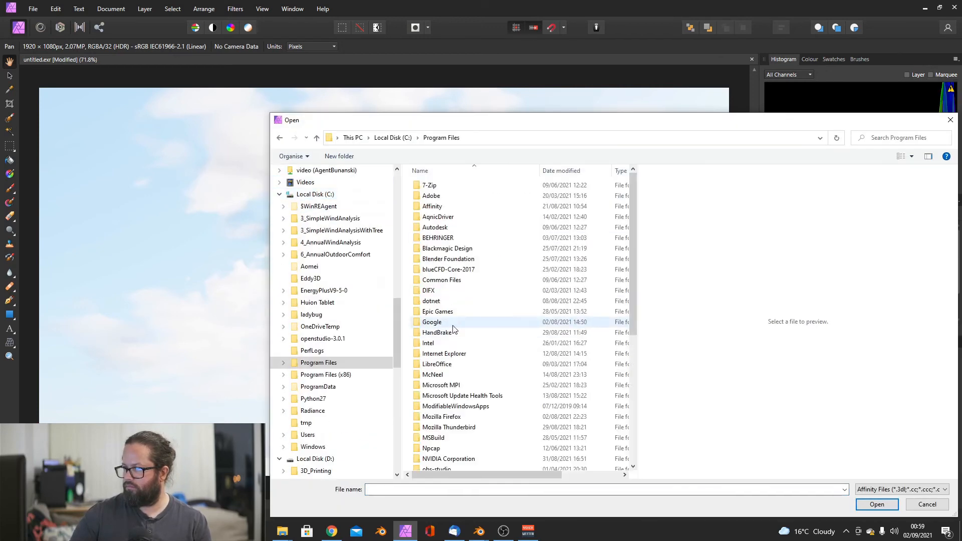
pyautogui.doubleClick(441, 259)
pyautogui.doubleClick(439, 217)
pyautogui.doubleClick(434, 185)
pyautogui.doubleClick(436, 186)
pyautogui.doubleClick(441, 185)
pyautogui.doubleClick(451, 196)
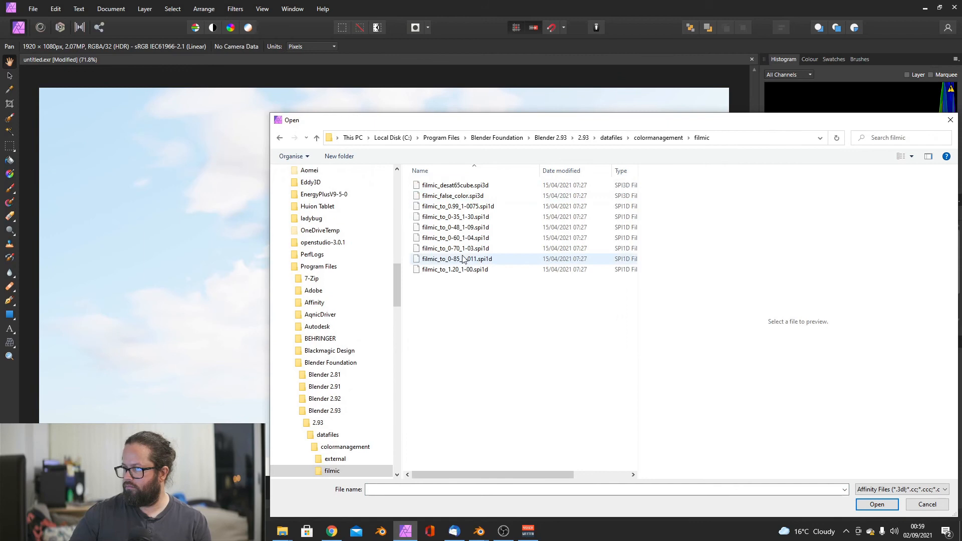
pyautogui.click(462, 268)
pyautogui.click(877, 504)
# Step: Try filmic_to_0-85_1-011.spi1d and filmic_to_0-60_1-04.spi1d in the LUT adjustment
pyautogui.click(552, 450)
pyautogui.click(461, 258)
pyautogui.click(880, 504)
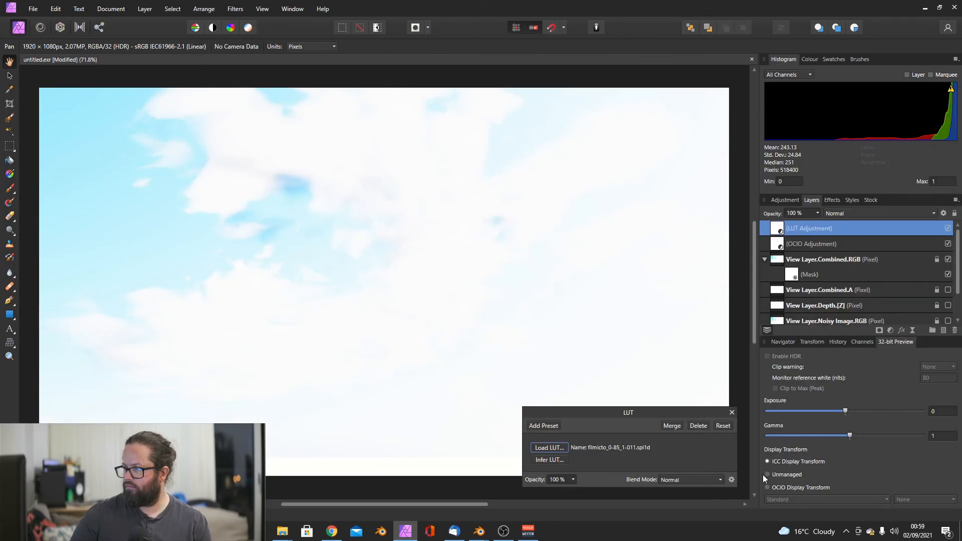
pyautogui.click(549, 448)
pyautogui.click(461, 230)
pyautogui.click(880, 504)
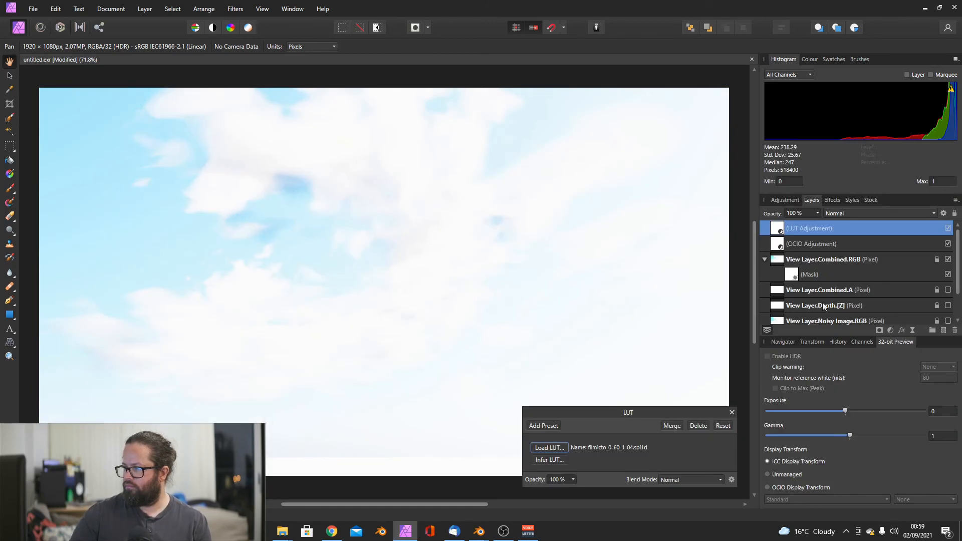
# Step: Change the OCIO adjustment's destination color space to Filmic Log
pyautogui.click(811, 247)
pyautogui.click(554, 437)
pyautogui.click(558, 459)
pyautogui.click(561, 414)
pyautogui.click(561, 459)
pyautogui.click(561, 417)
# Step: Try the filmic_to_0.99_1-0075, filmic_to_0-85_1-011, filmic_to_1.20_1-00 and filmic_to_0-35_1-30 files in the LUT adjustment
pyautogui.click(809, 228)
pyautogui.click(549, 448)
pyautogui.click(466, 206)
pyautogui.click(877, 505)
pyautogui.click(551, 448)
pyautogui.click(455, 259)
pyautogui.click(868, 504)
pyautogui.click(551, 449)
pyautogui.click(455, 269)
pyautogui.click(878, 505)
pyautogui.doubleClick(452, 216)
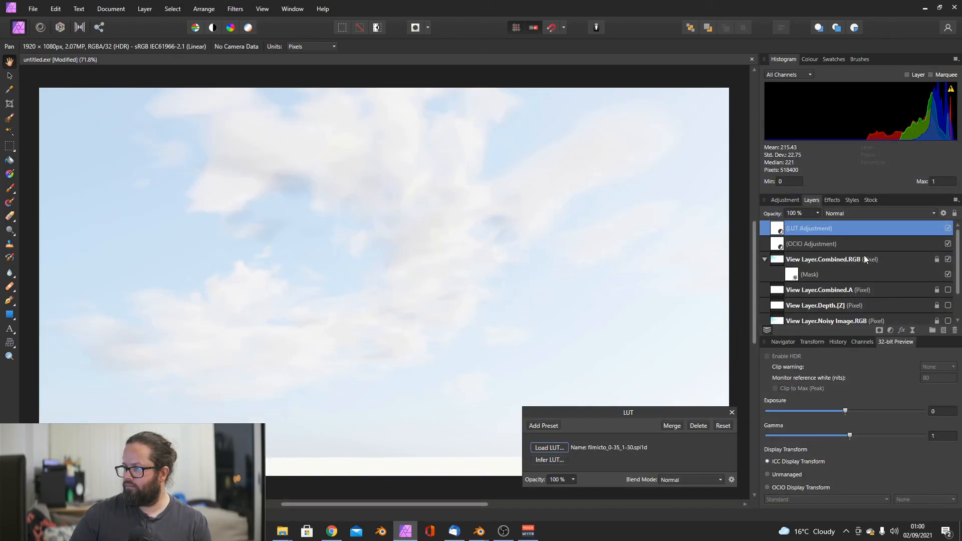
# Step: Load another LUT from the filmic folder into the LUT adjustment and keep Filmic Log as the OCIO destination
pyautogui.click(550, 447)
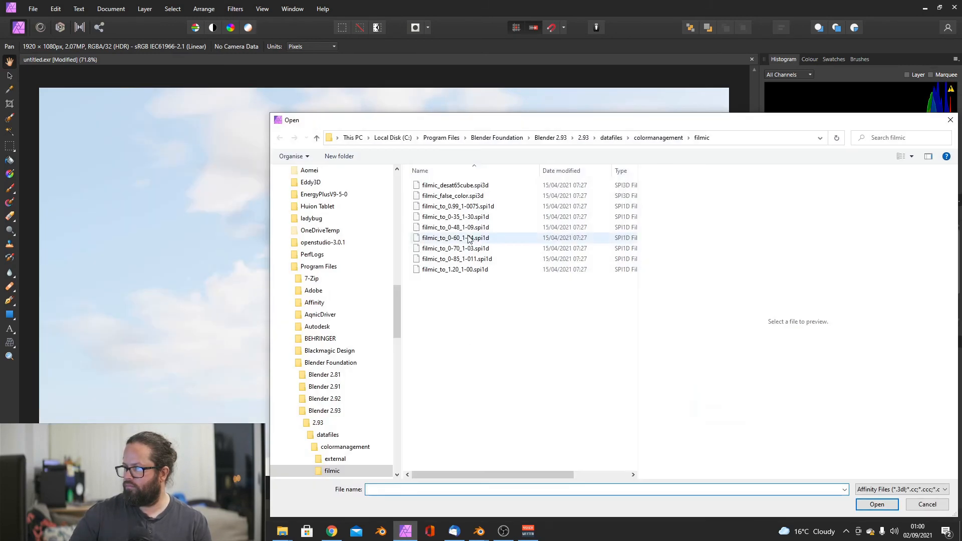
pyautogui.doubleClick(451, 221)
pyautogui.click(732, 412)
pyautogui.doubleClick(804, 244)
pyautogui.click(549, 460)
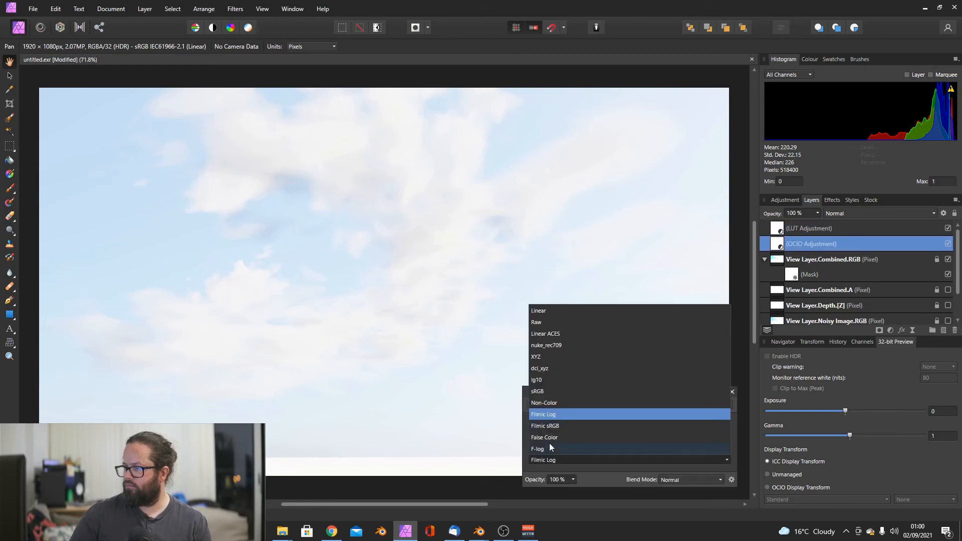
pyautogui.click(556, 414)
pyautogui.click(732, 392)
# Step: Add a Levels adjustment above the LUT adjustment with a 50% black level and a gamma of 2
pyautogui.click(825, 234)
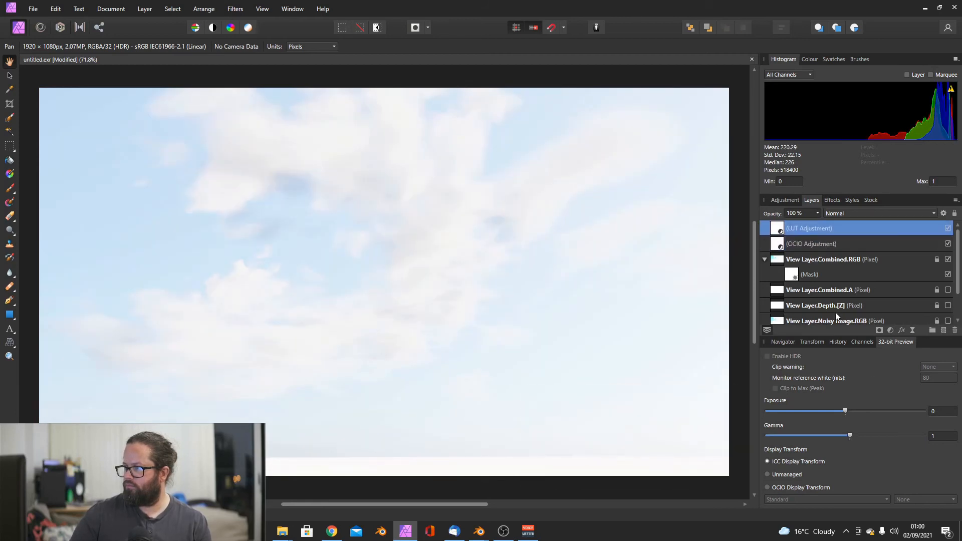
pyautogui.click(890, 330)
pyautogui.click(877, 86)
pyautogui.moveTo(532, 372); pyautogui.dragTo(633, 371)
pyautogui.moveTo(630, 414); pyautogui.dragTo(679, 414)
pyautogui.moveTo(635, 372); pyautogui.dragTo(603, 371)
pyautogui.moveTo(679, 414); pyautogui.dragTo(730, 412)
pyautogui.moveTo(604, 372); pyautogui.dragTo(631, 371)
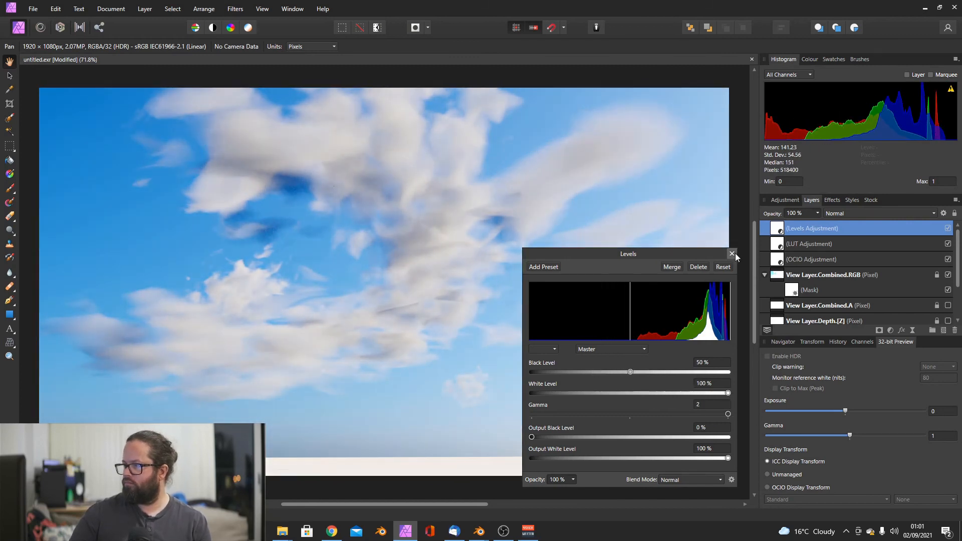
pyautogui.click(732, 254)
# Step: Add a Curves adjustment above the Levels adjustment and bend the curve of a single color channel
pyautogui.click(891, 330)
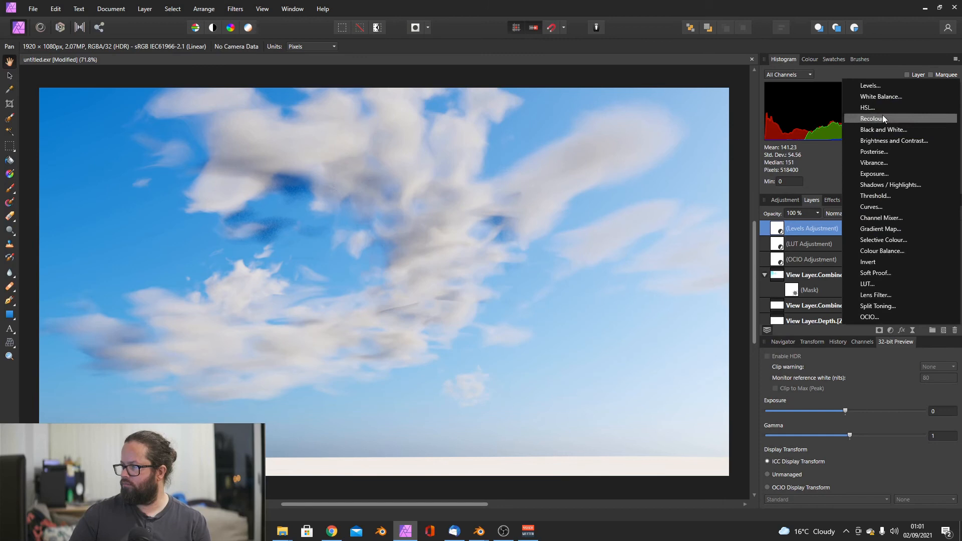
pyautogui.click(925, 207)
pyautogui.click(602, 444)
pyautogui.click(580, 483)
pyautogui.click(566, 396)
pyautogui.click(631, 343)
pyautogui.moveTo(631, 344); pyautogui.dragTo(572, 388)
# Step: Shape the curves of two further color channels in the Curves adjustment and close its settings
pyautogui.click(582, 444)
pyautogui.click(580, 463)
pyautogui.moveTo(643, 347); pyautogui.dragTo(633, 346)
pyautogui.moveTo(581, 398); pyautogui.dragTo(583, 399)
pyautogui.click(583, 444)
pyautogui.click(583, 473)
pyautogui.moveTo(680, 304); pyautogui.dragTo(680, 294)
pyautogui.click(637, 342)
pyautogui.click(731, 232)
# Step: Compare the graded image with the original Blender render and examine the central clouds up close
pyautogui.moveTo(478, 532)
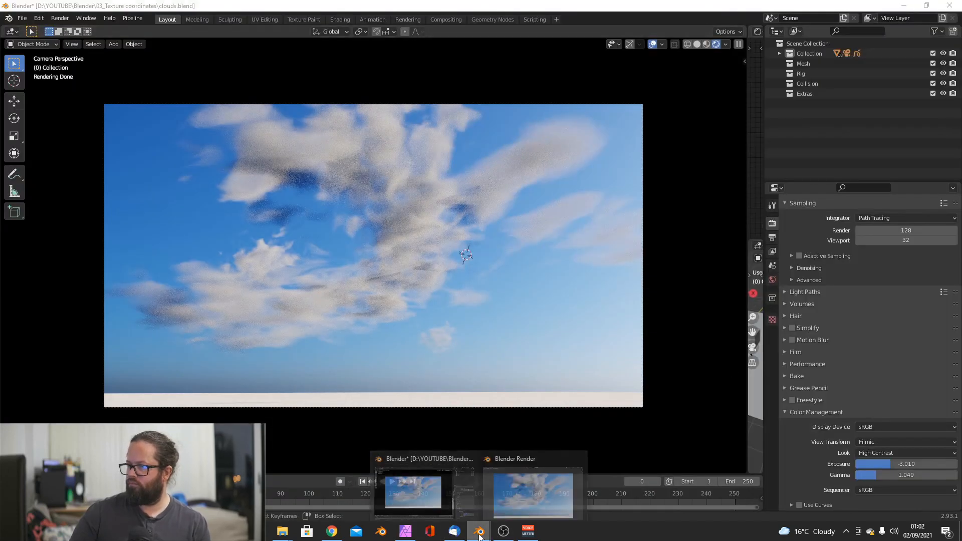
pyautogui.click(539, 501)
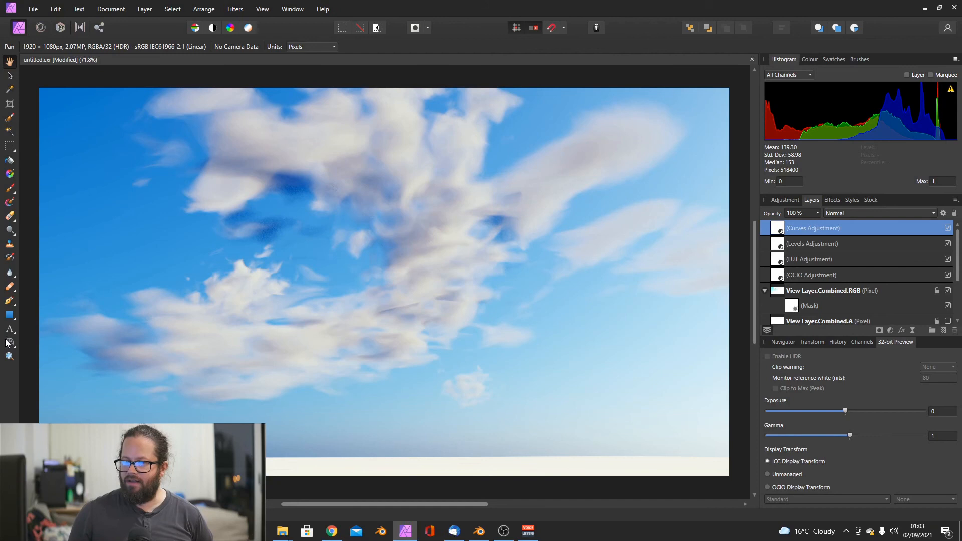
pyautogui.click(9, 356)
pyautogui.moveTo(327, 279); pyautogui.dragTo(534, 410)
pyautogui.moveTo(427, 230); pyautogui.dragTo(356, 111)
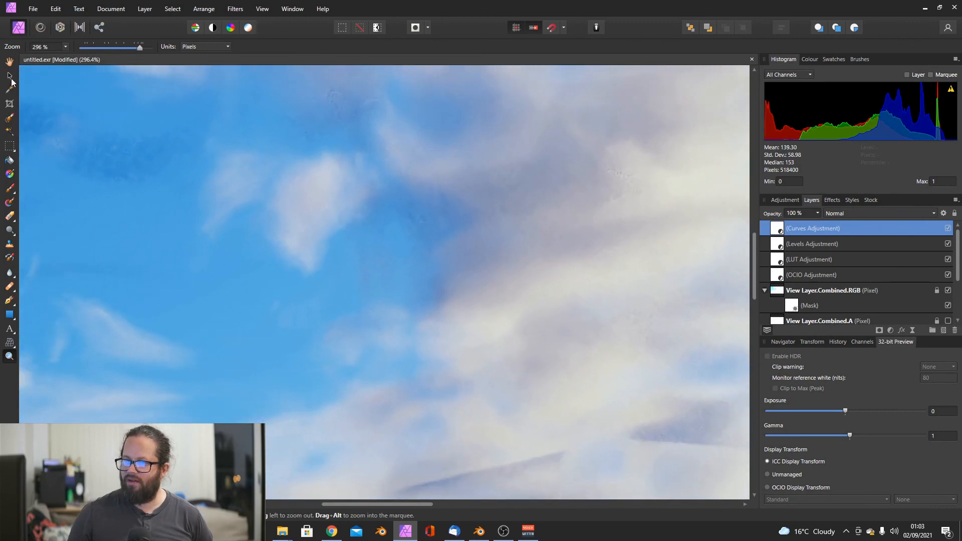
pyautogui.click(10, 63)
pyautogui.moveTo(215, 178); pyautogui.dragTo(382, 192)
pyautogui.moveTo(365, 415); pyautogui.dragTo(464, 299)
pyautogui.moveTo(453, 489); pyautogui.dragTo(636, 278)
# Step: Examine the noise and dark streaks among the clouds, both up close and across the whole graded image
pyautogui.press('z')
pyautogui.click(422, 232)
pyautogui.moveTo(422, 232); pyautogui.dragTo(569, 294)
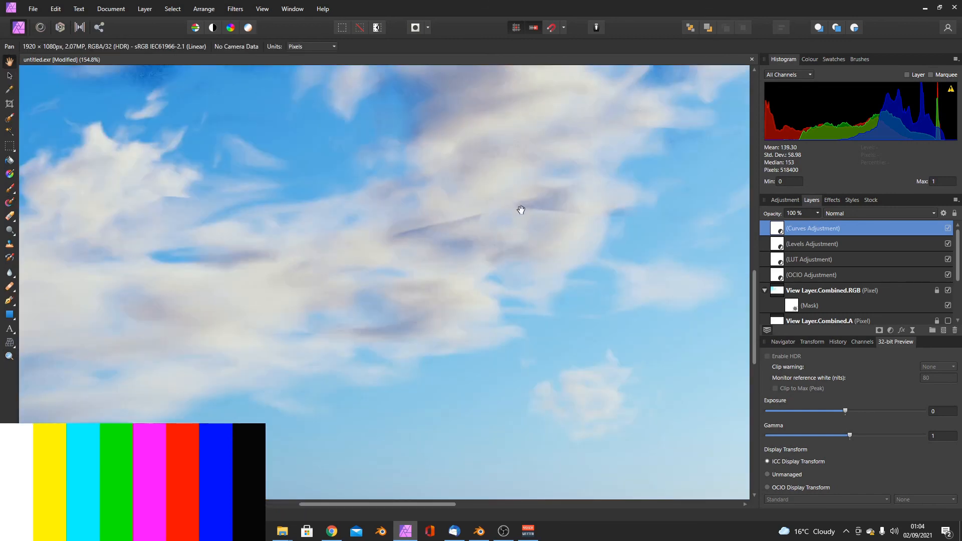
pyautogui.moveTo(615, 217); pyautogui.dragTo(570, 272)
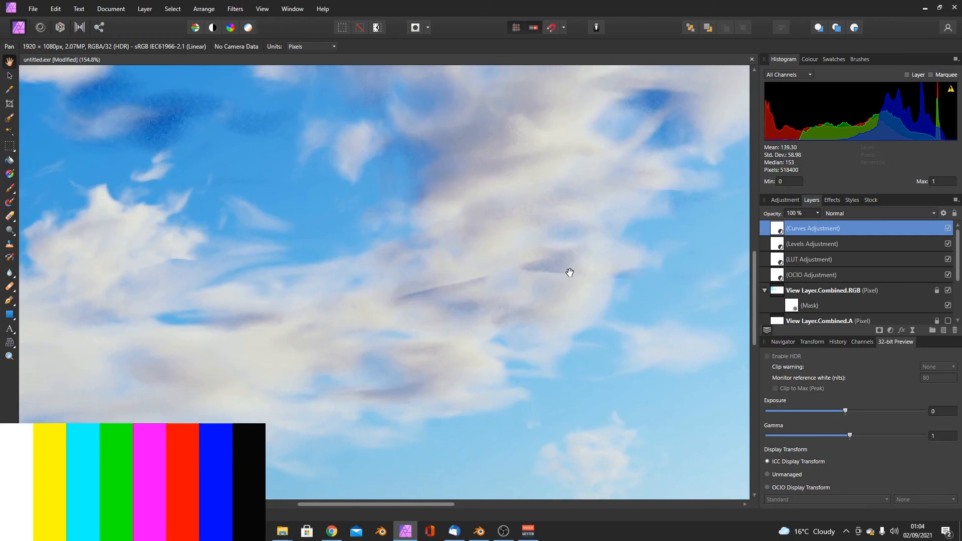
pyautogui.moveTo(578, 278); pyautogui.dragTo(373, 223)
pyautogui.moveTo(470, 241); pyautogui.dragTo(556, 276)
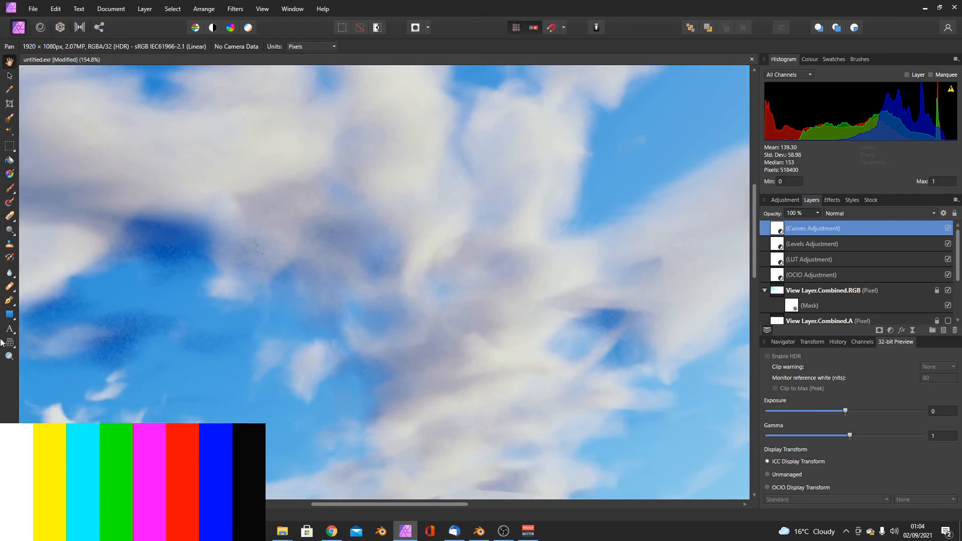
pyautogui.click(9, 357)
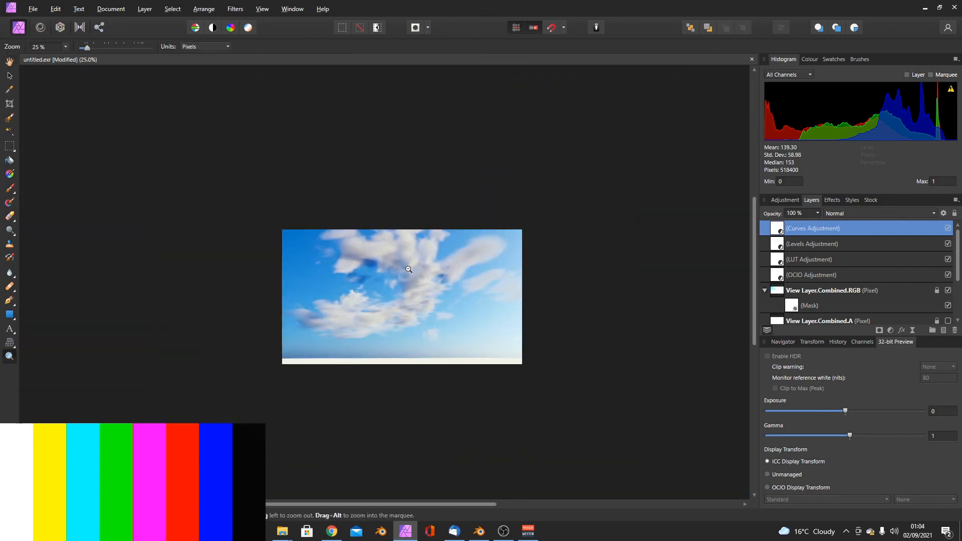
pyautogui.click(409, 281)
pyautogui.click(409, 282)
pyautogui.scroll(-2, 416, 300)
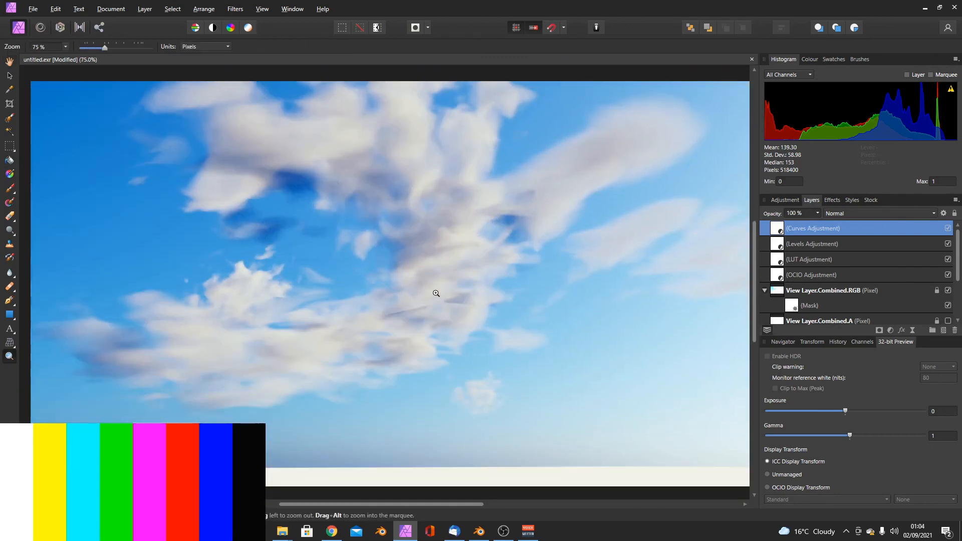